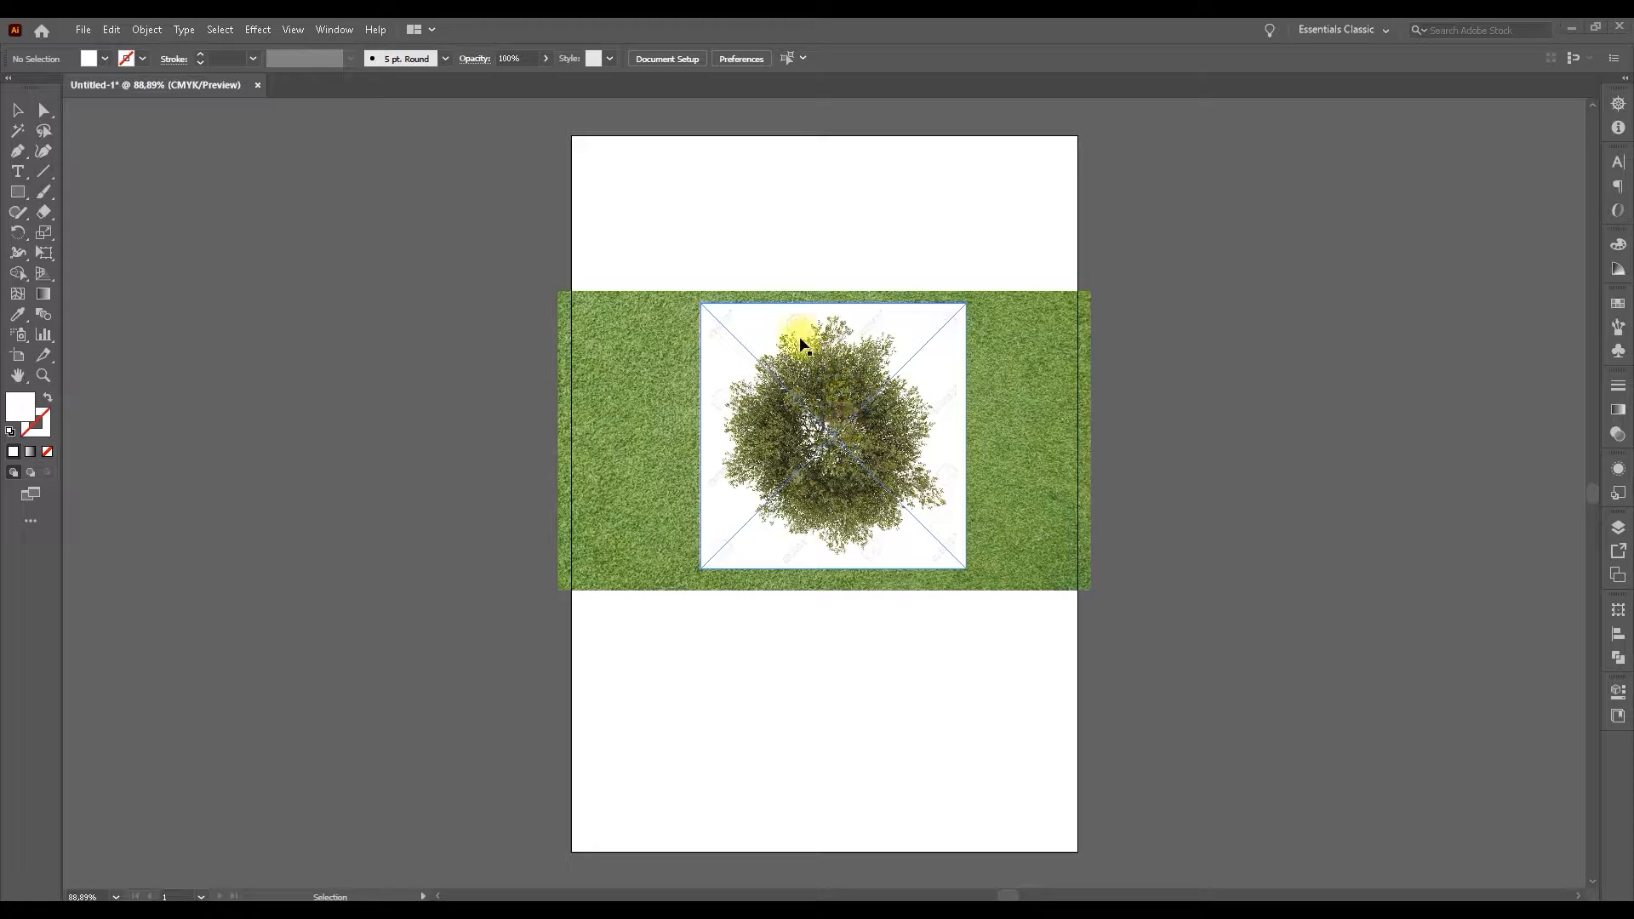
- Shift the tree image slightly over the grass and set its blend mode to Multiply
mouse_move(876, 412)
mouse_down()
mouse_move(894, 442)
mouse_move(853, 405)
mouse_move(886, 435)
mouse_move(896, 423)
mouse_up()
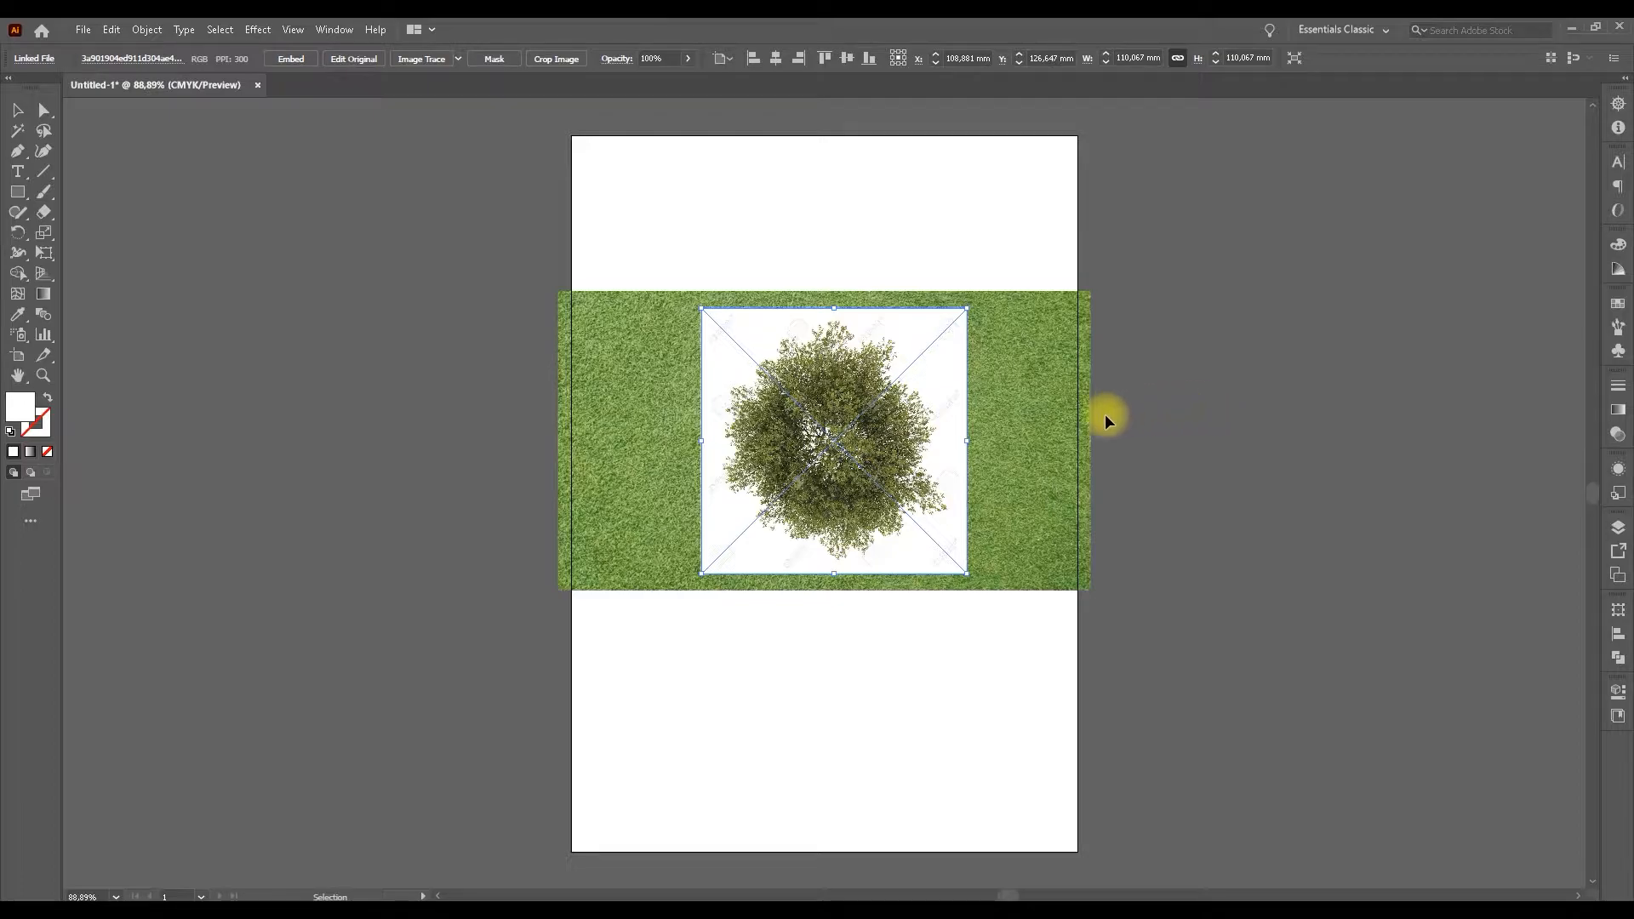
drag(868, 432, 913, 441)
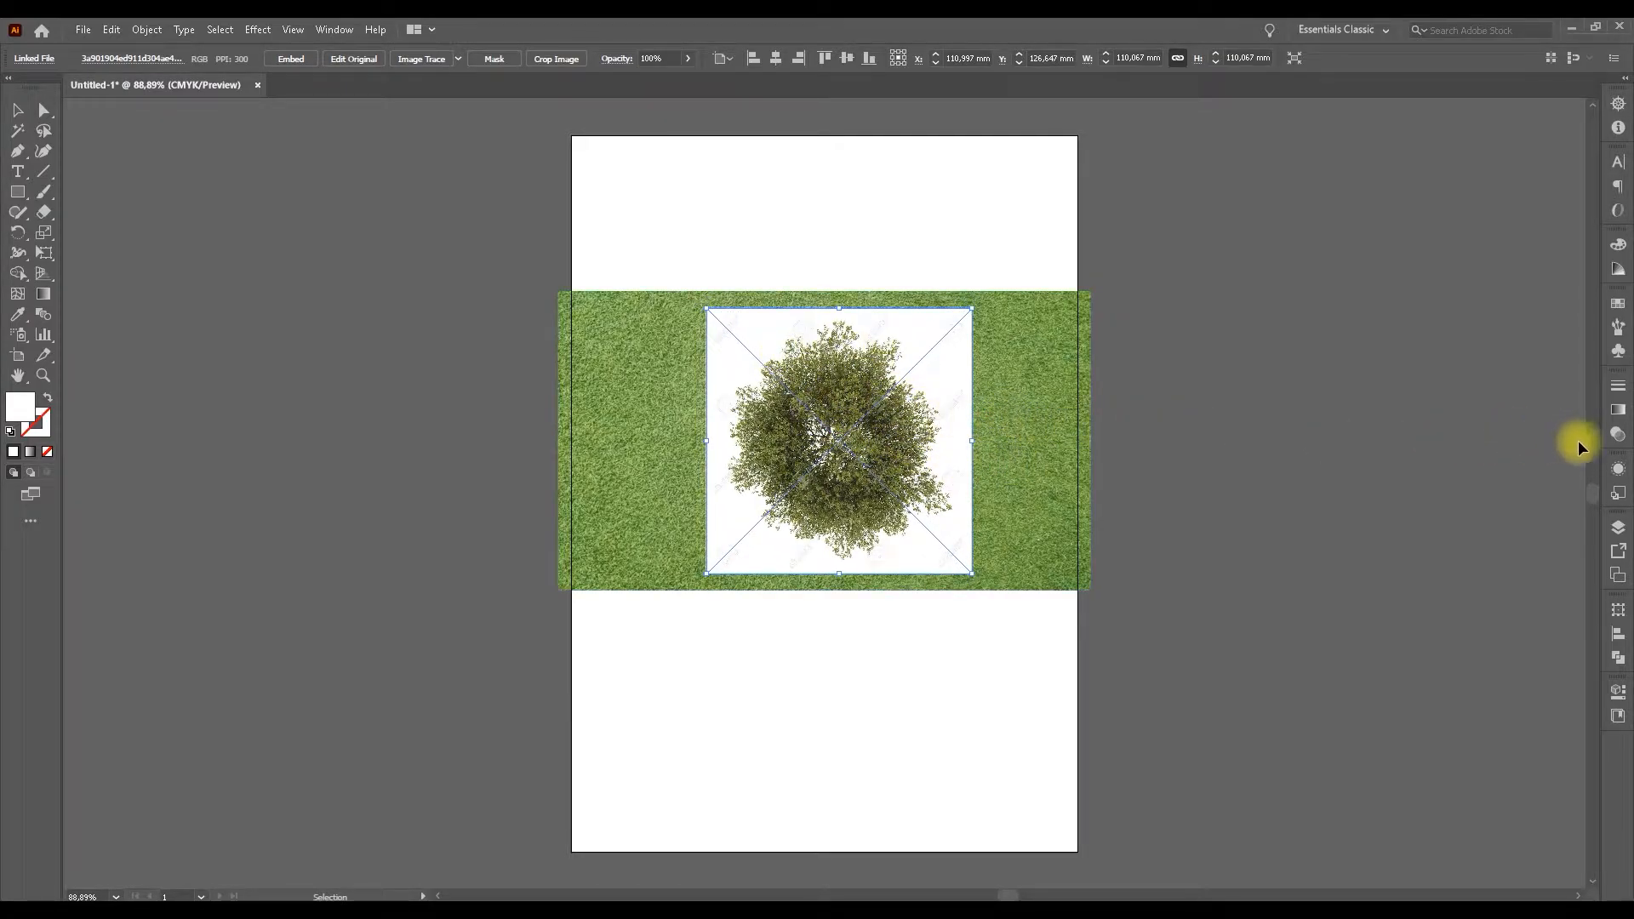
click(1617, 470)
click(1457, 532)
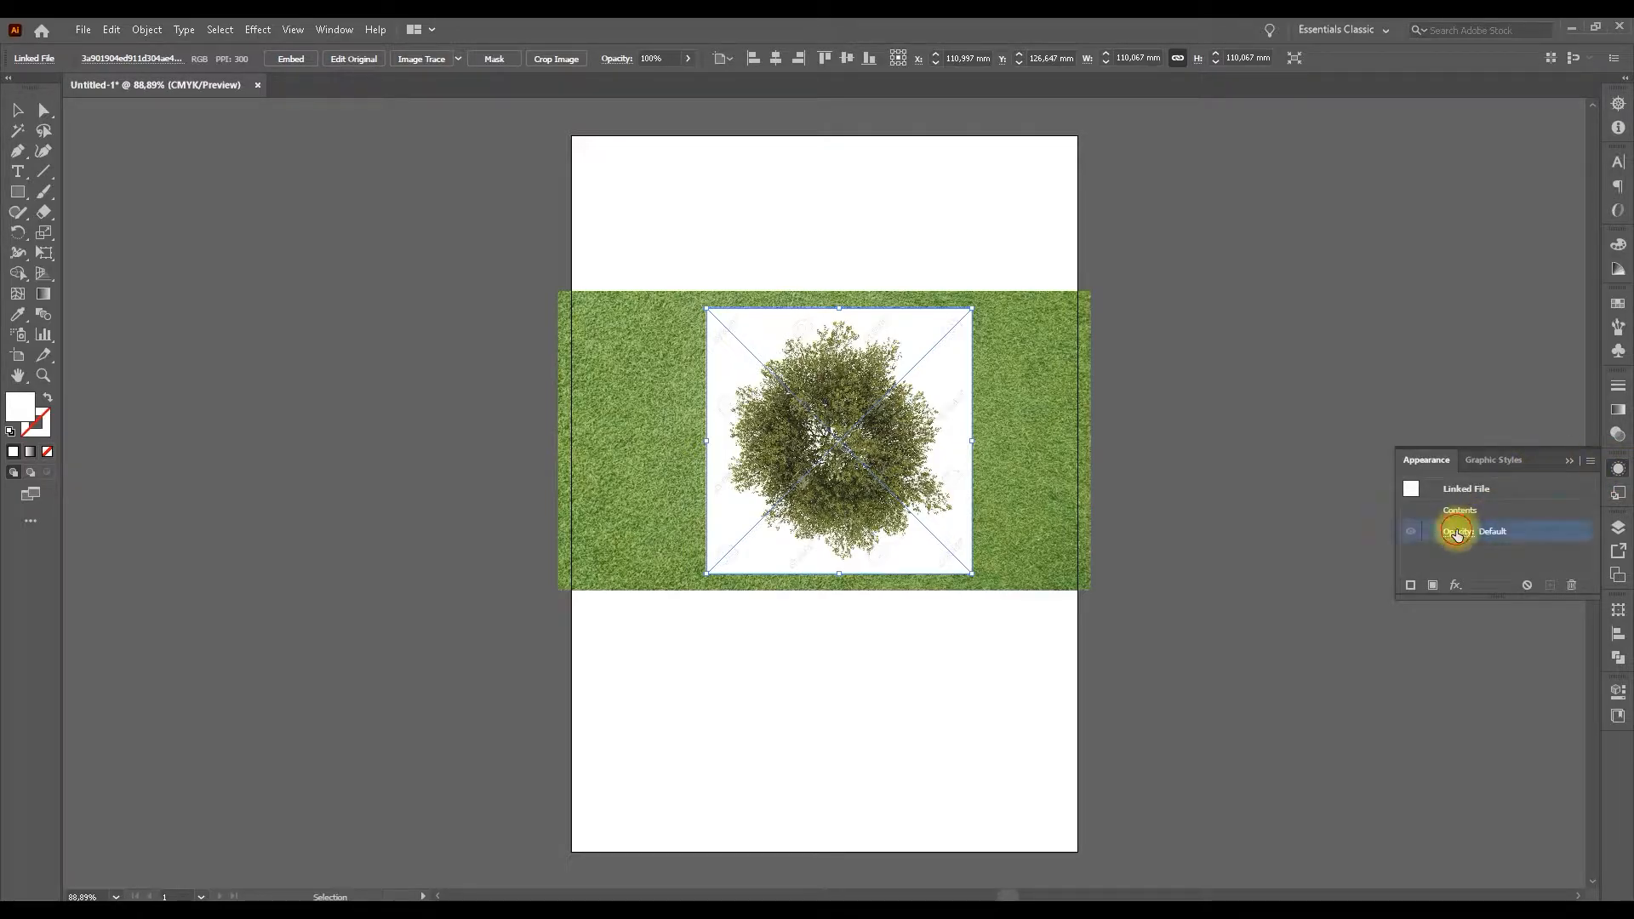
click(1446, 565)
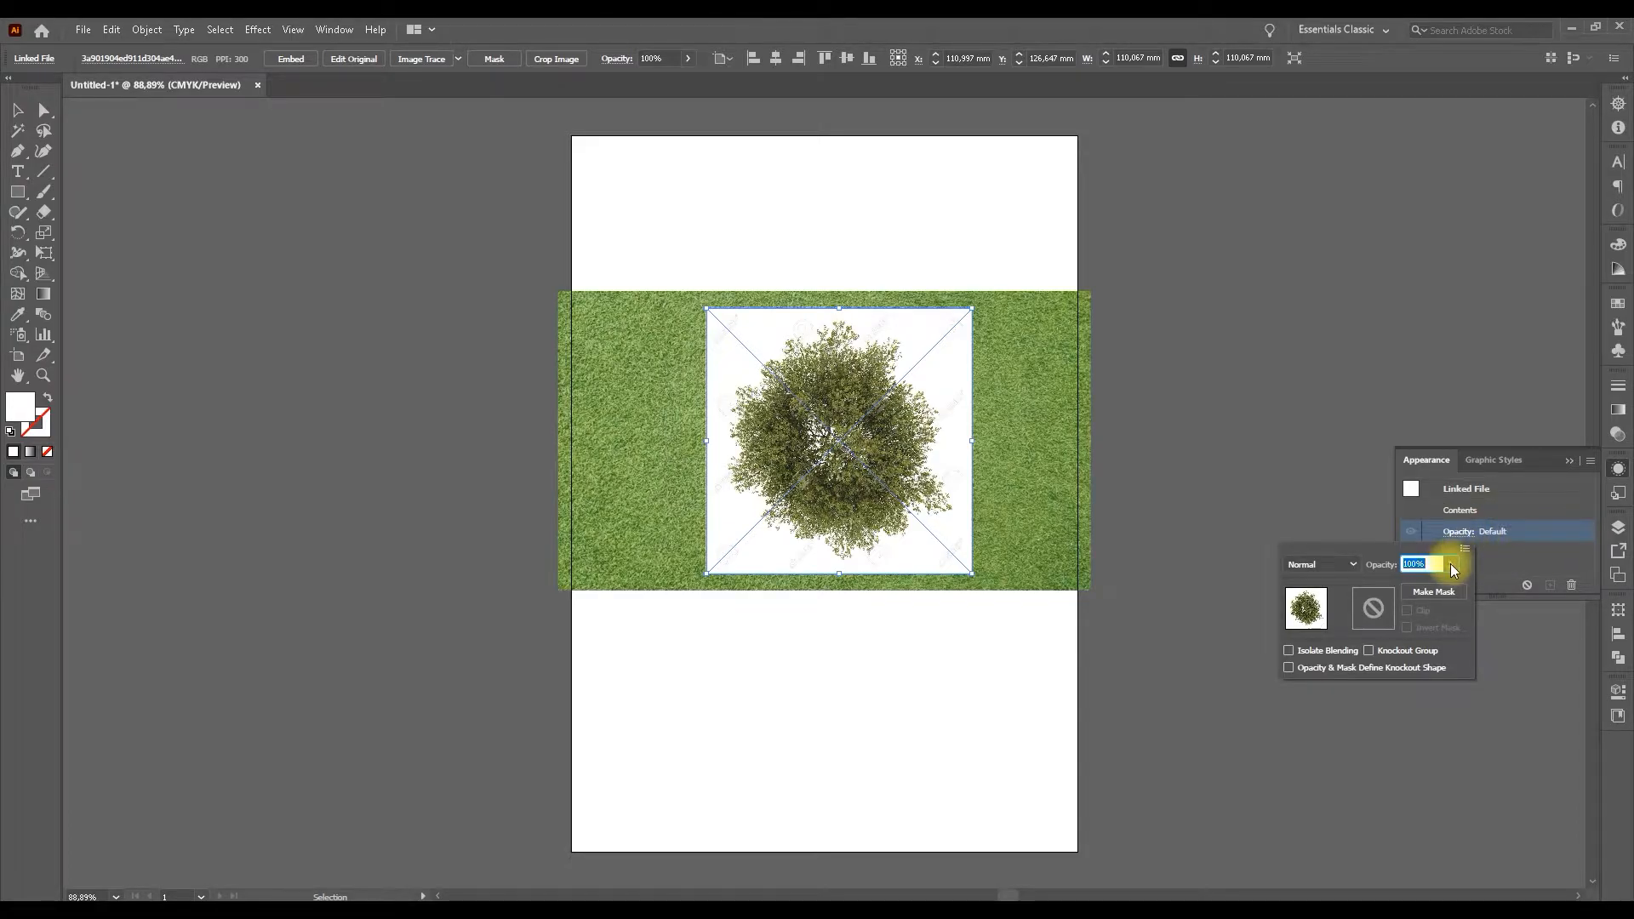
click(1329, 566)
click(1335, 624)
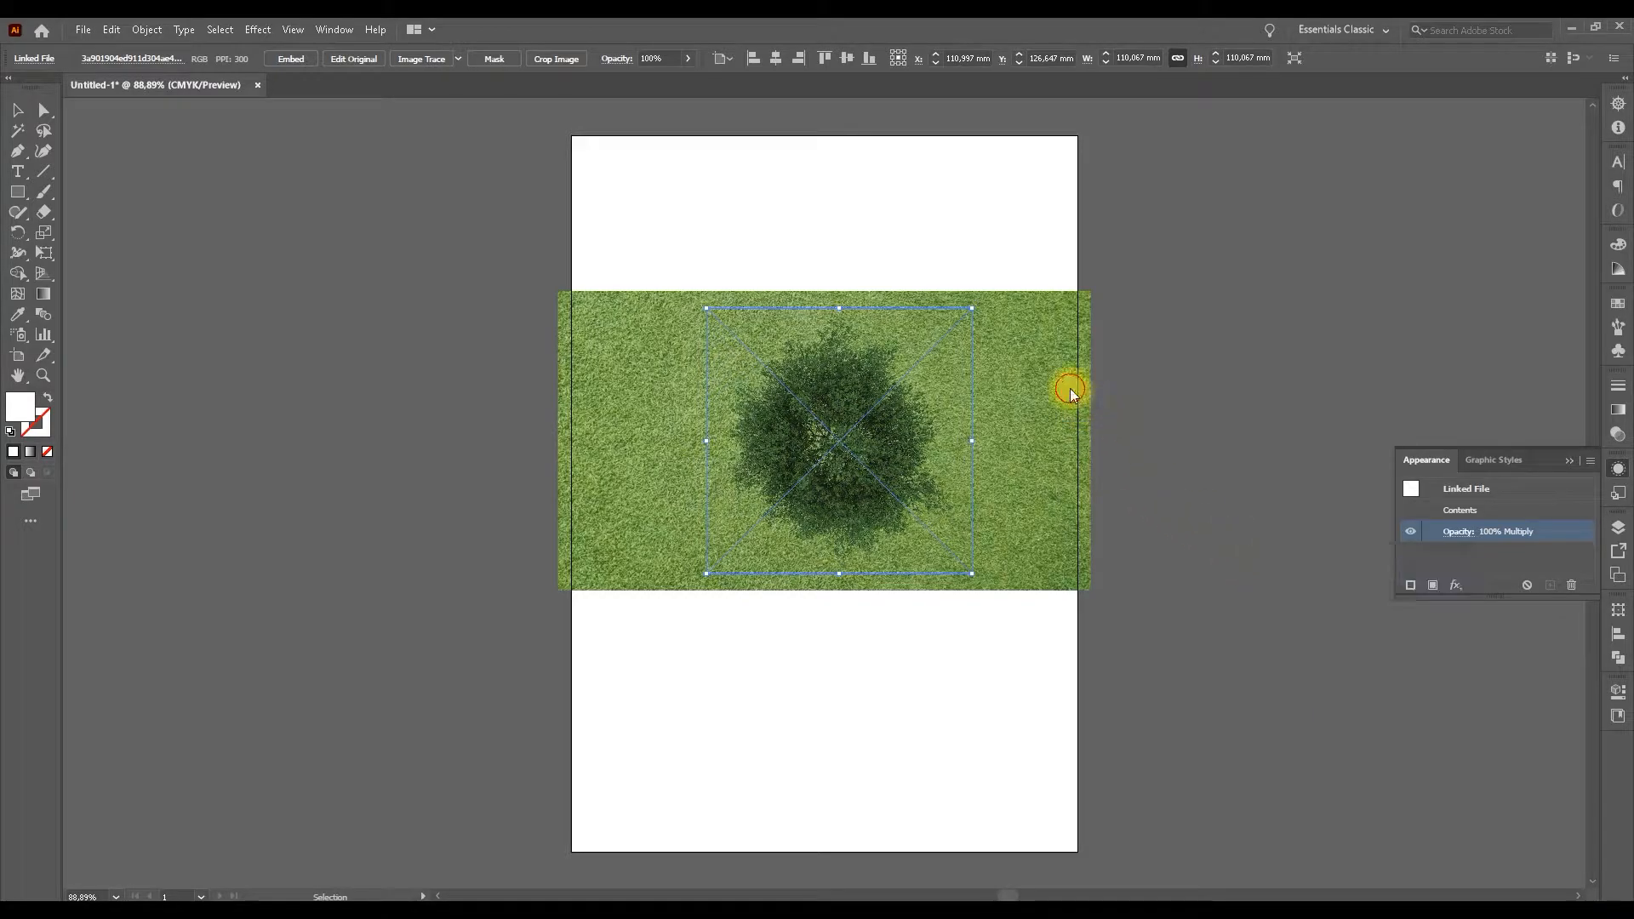
click(1155, 427)
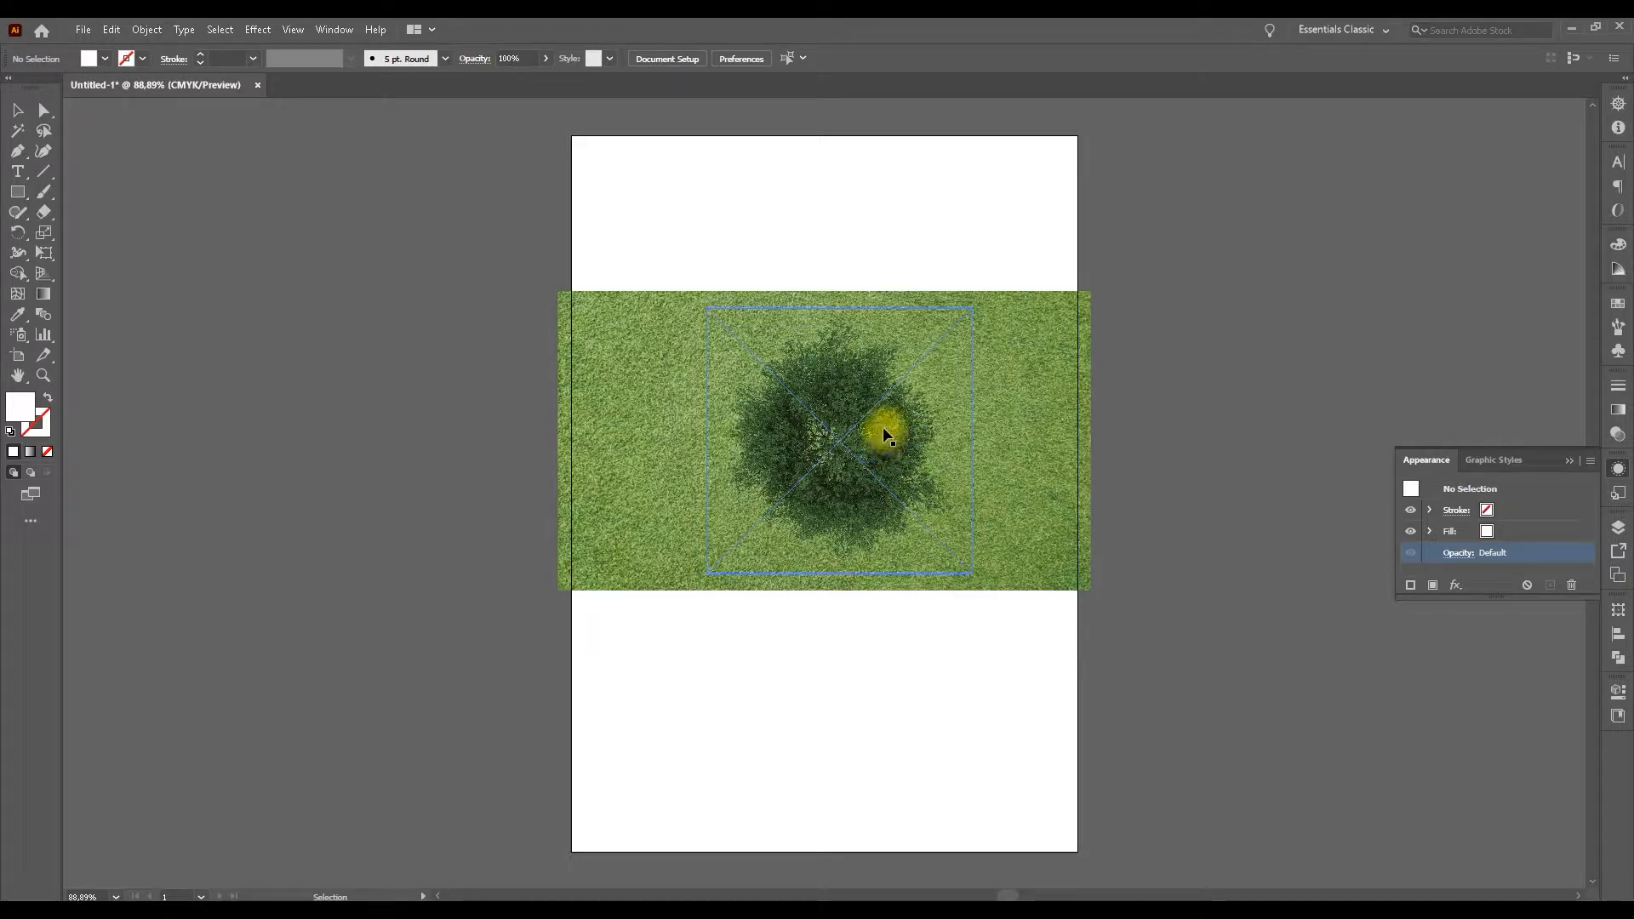
- Apply a Drop Shadow effect to the tree image in Multiply mode, with 75% opacity, 2,469 mm offsets and 1,764 mm blur
click(882, 434)
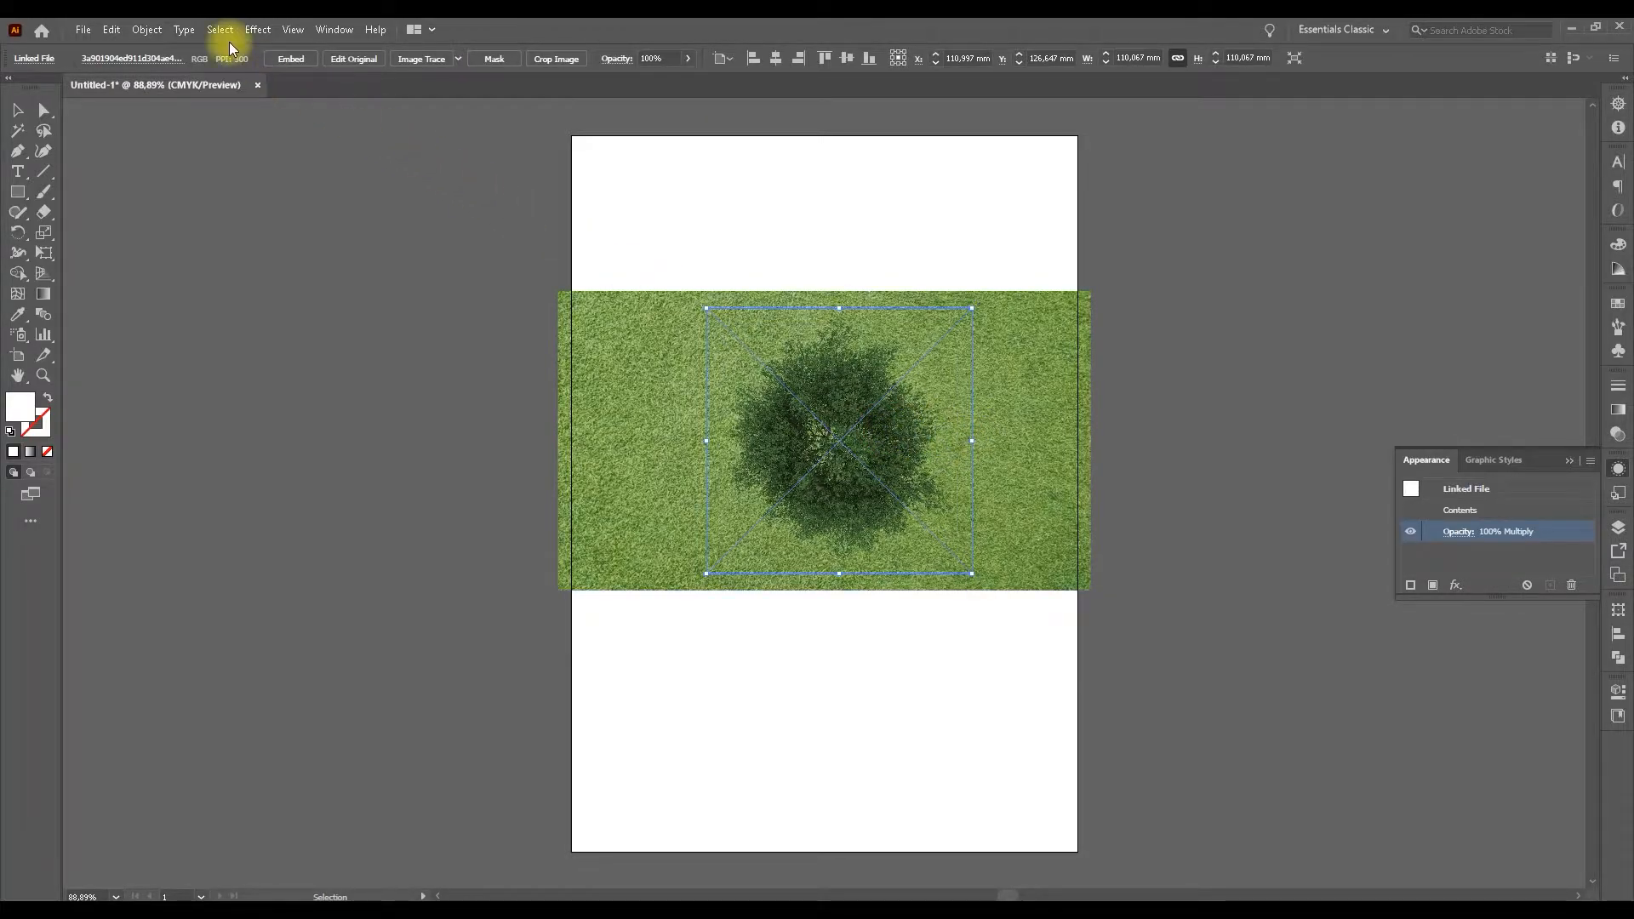
click(258, 30)
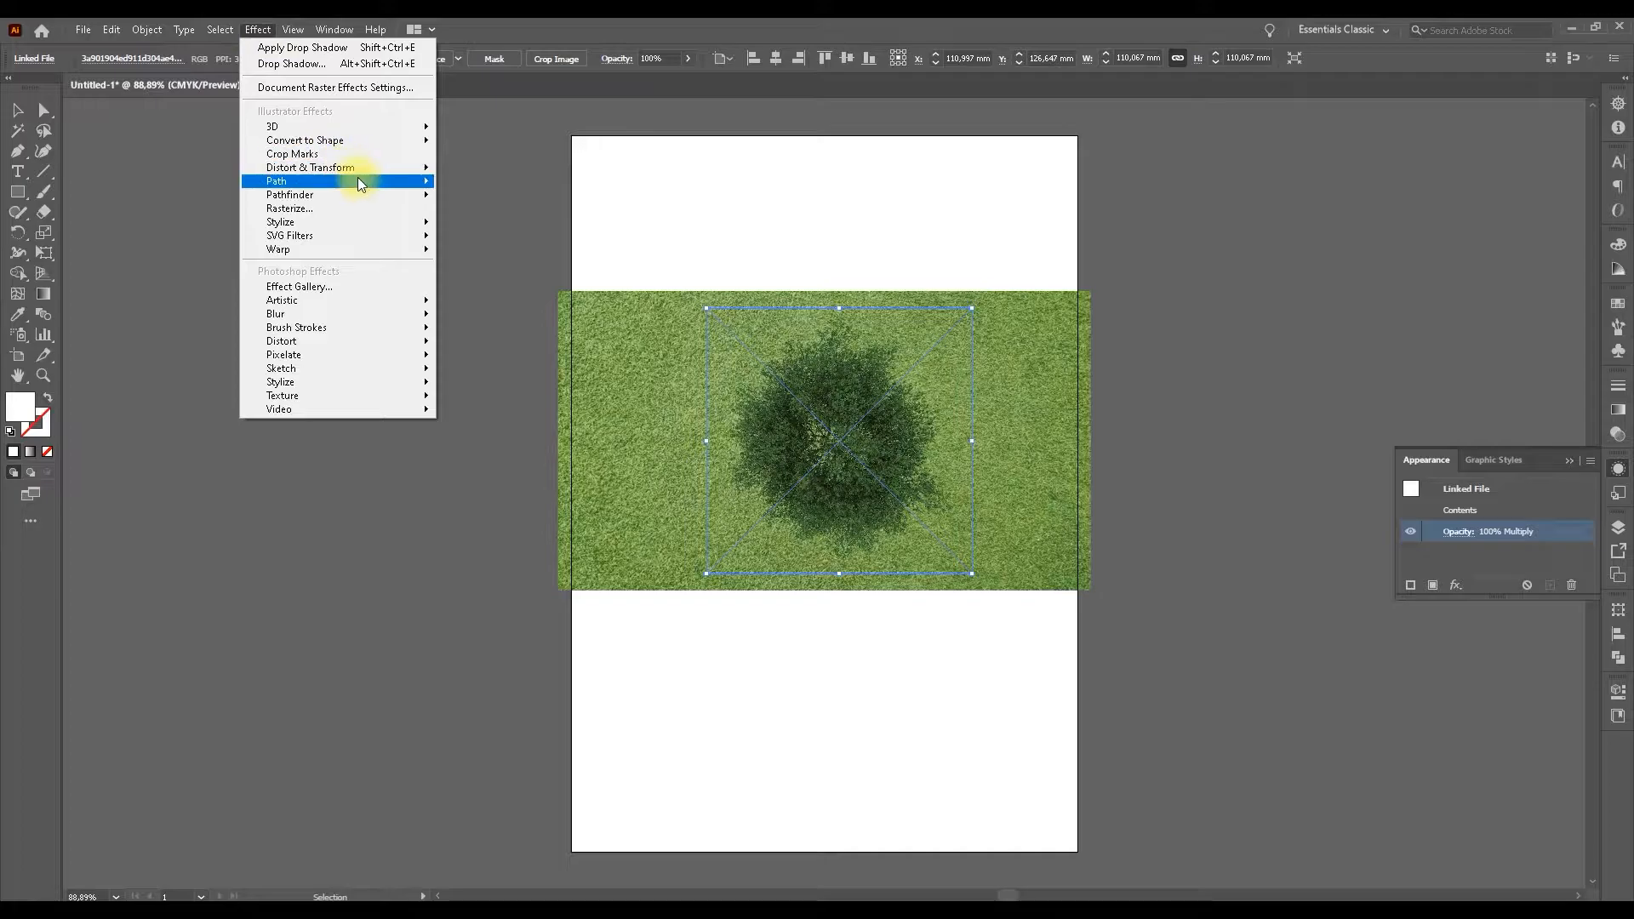
mouse_move(364, 222)
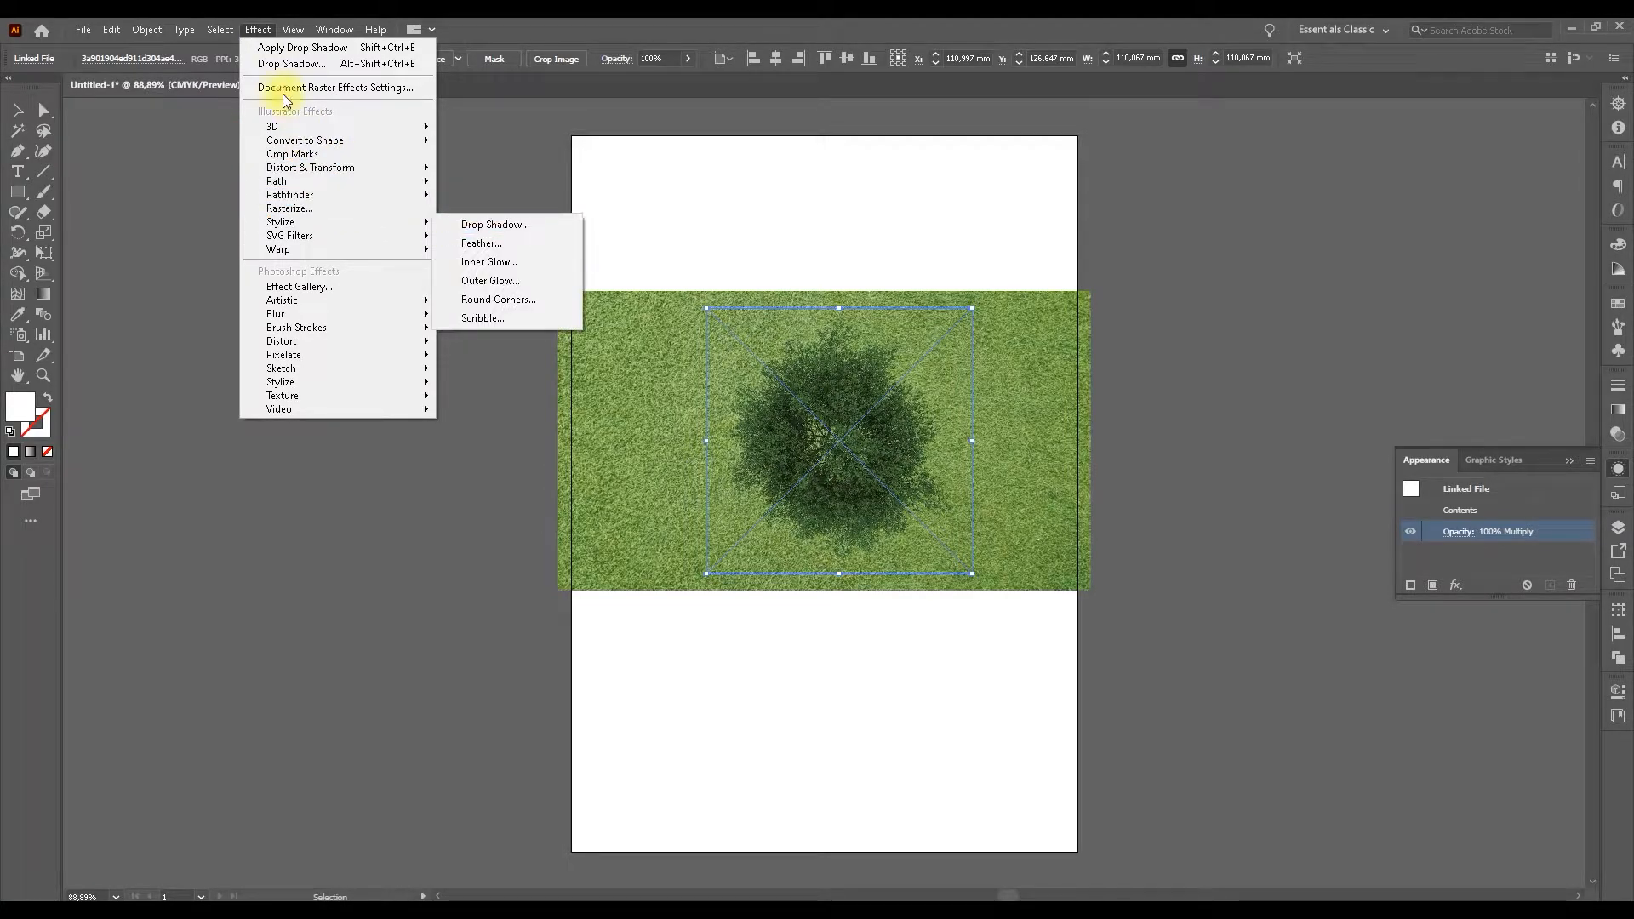
mouse_move(313, 229)
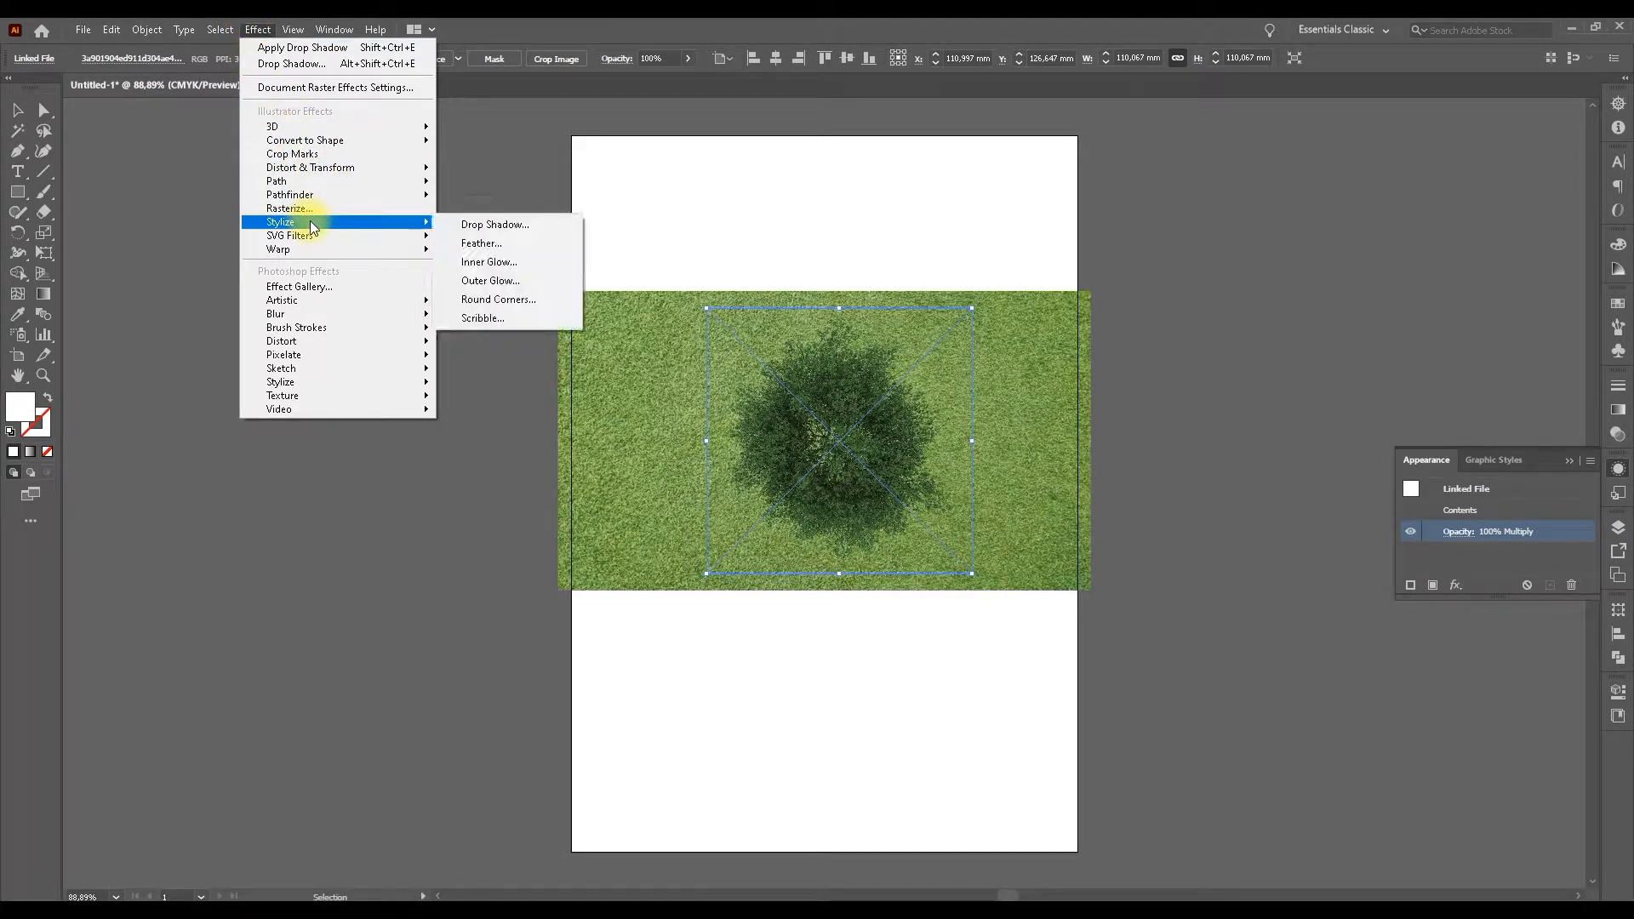
click(501, 225)
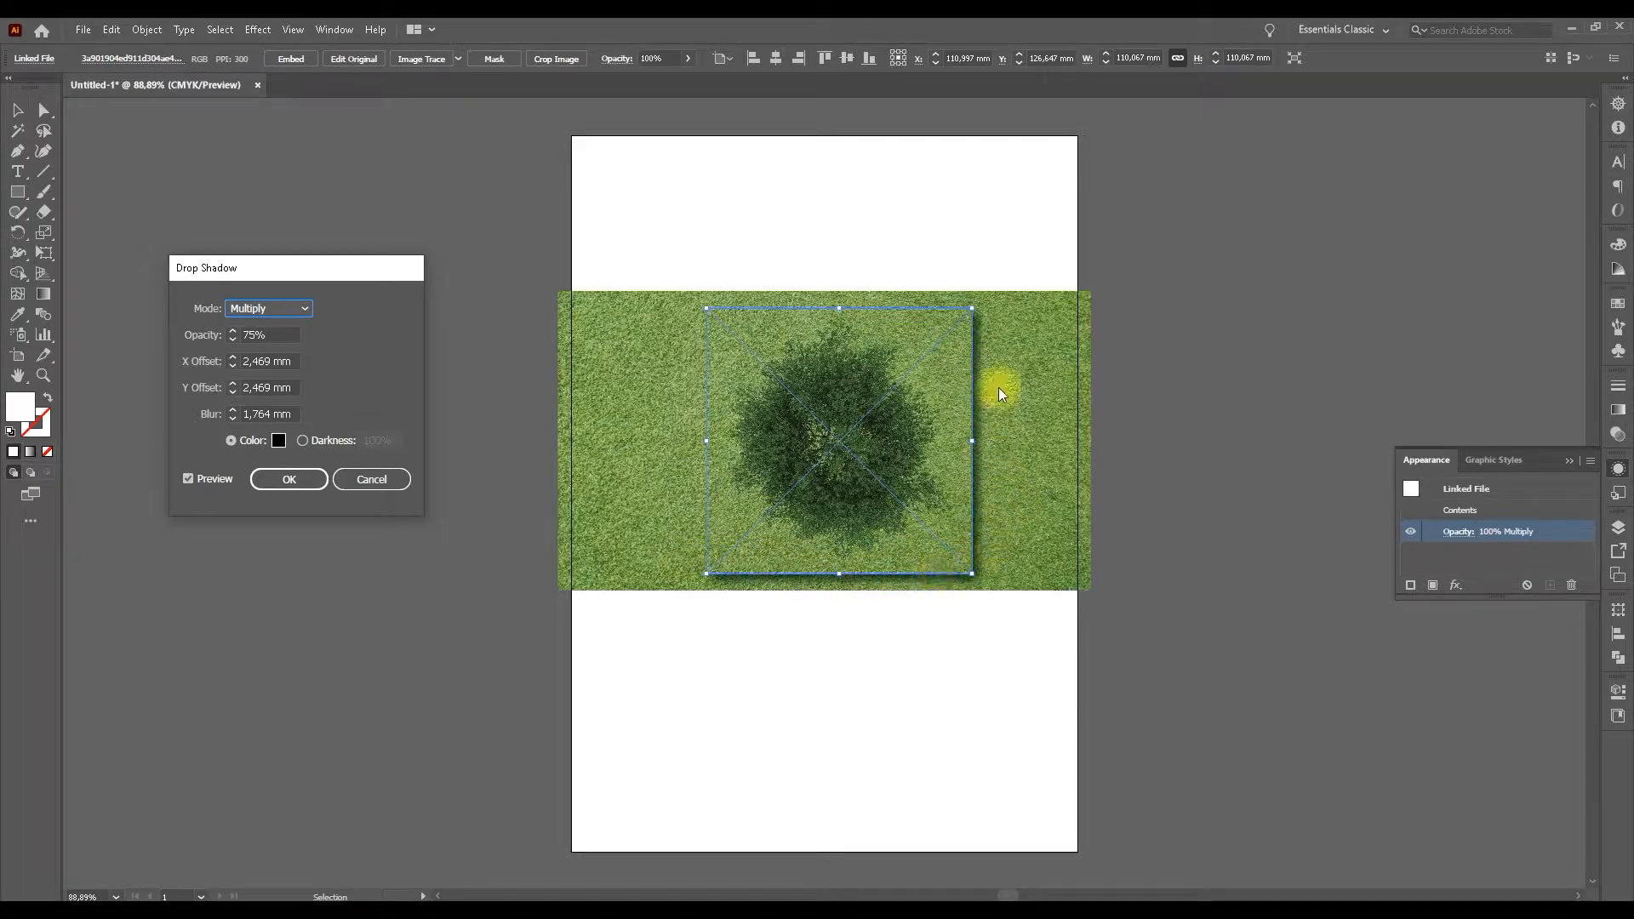
click(316, 482)
click(467, 456)
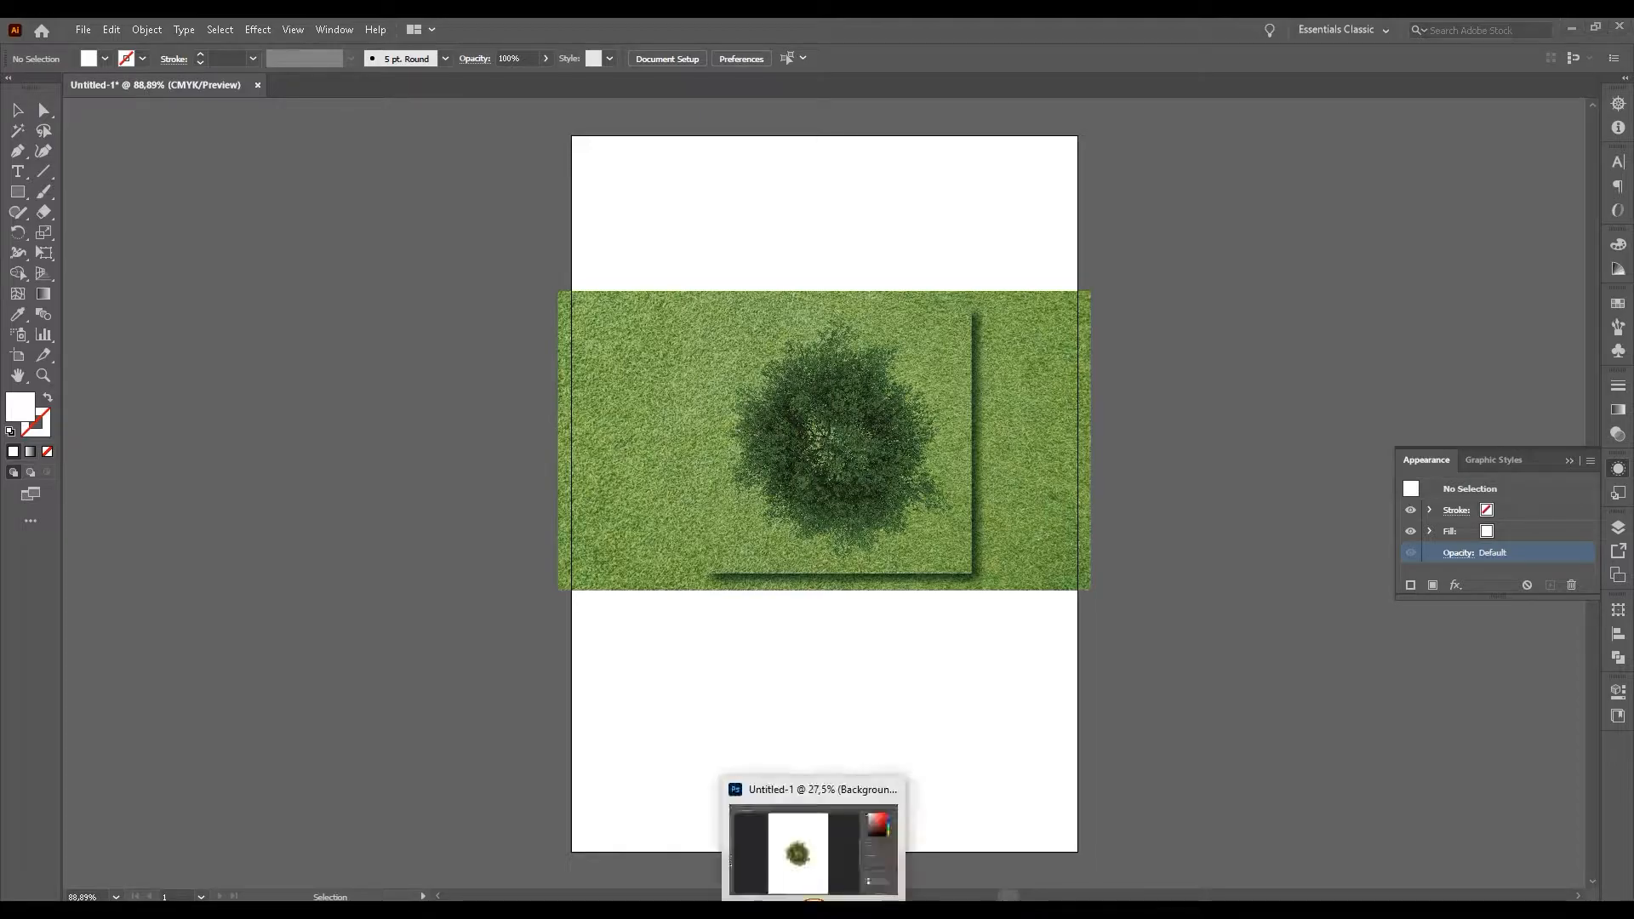
- Switch to the Photoshop document containing the tree image and activate the Move tool
click(822, 872)
key(space)
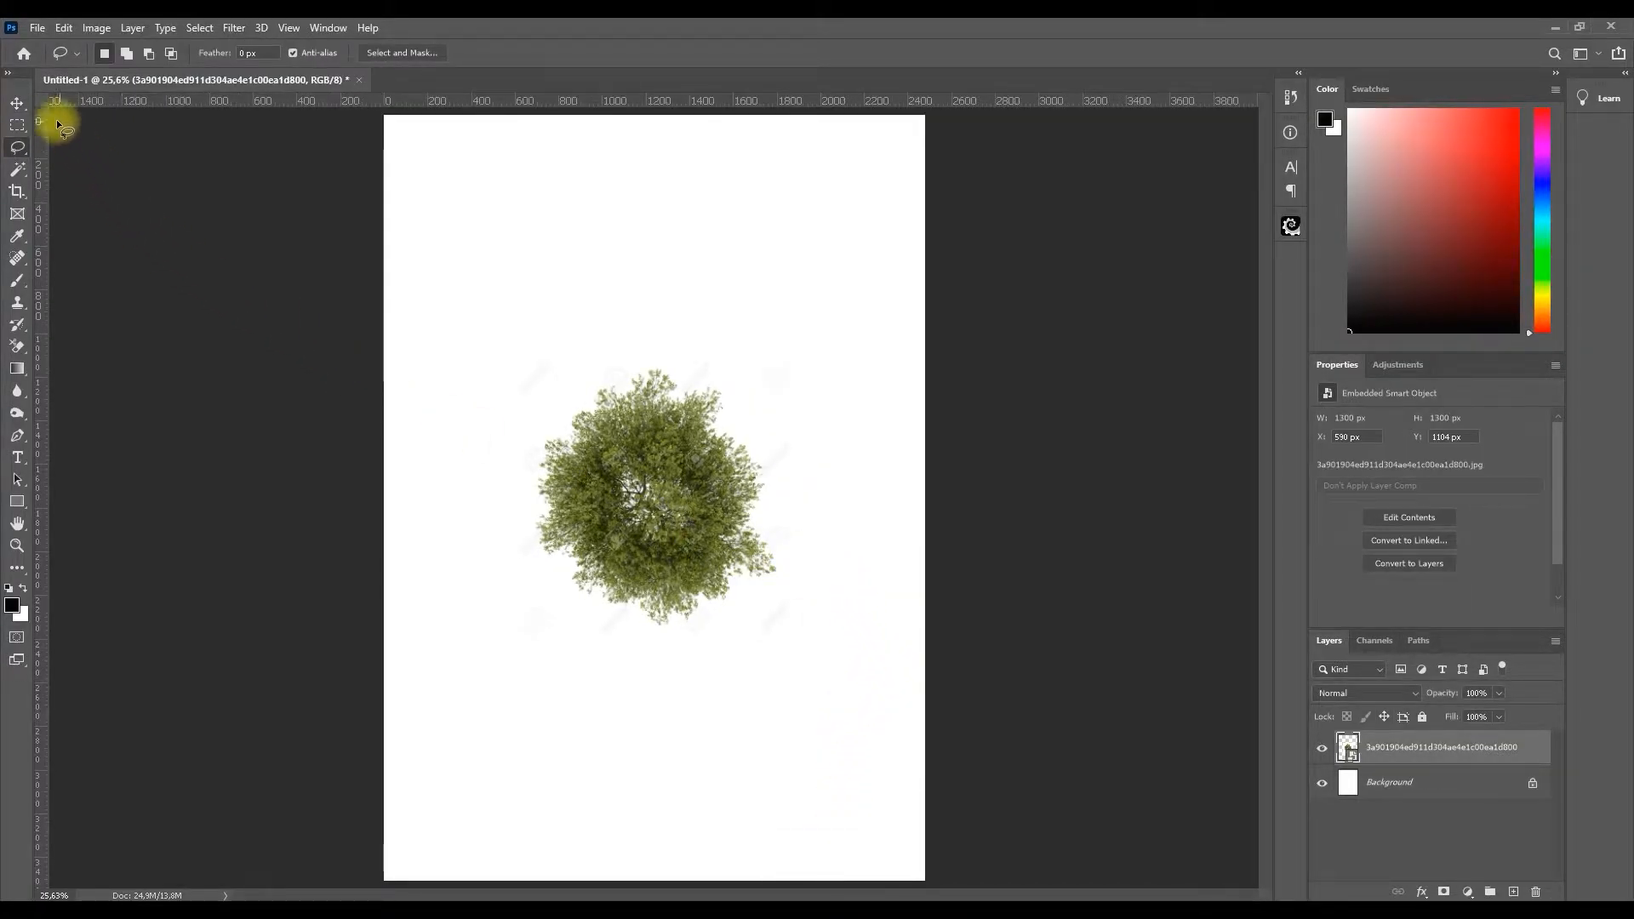
click(17, 103)
mouse_move(654, 468)
mouse_down()
mouse_move(668, 485)
mouse_move(656, 474)
mouse_up()
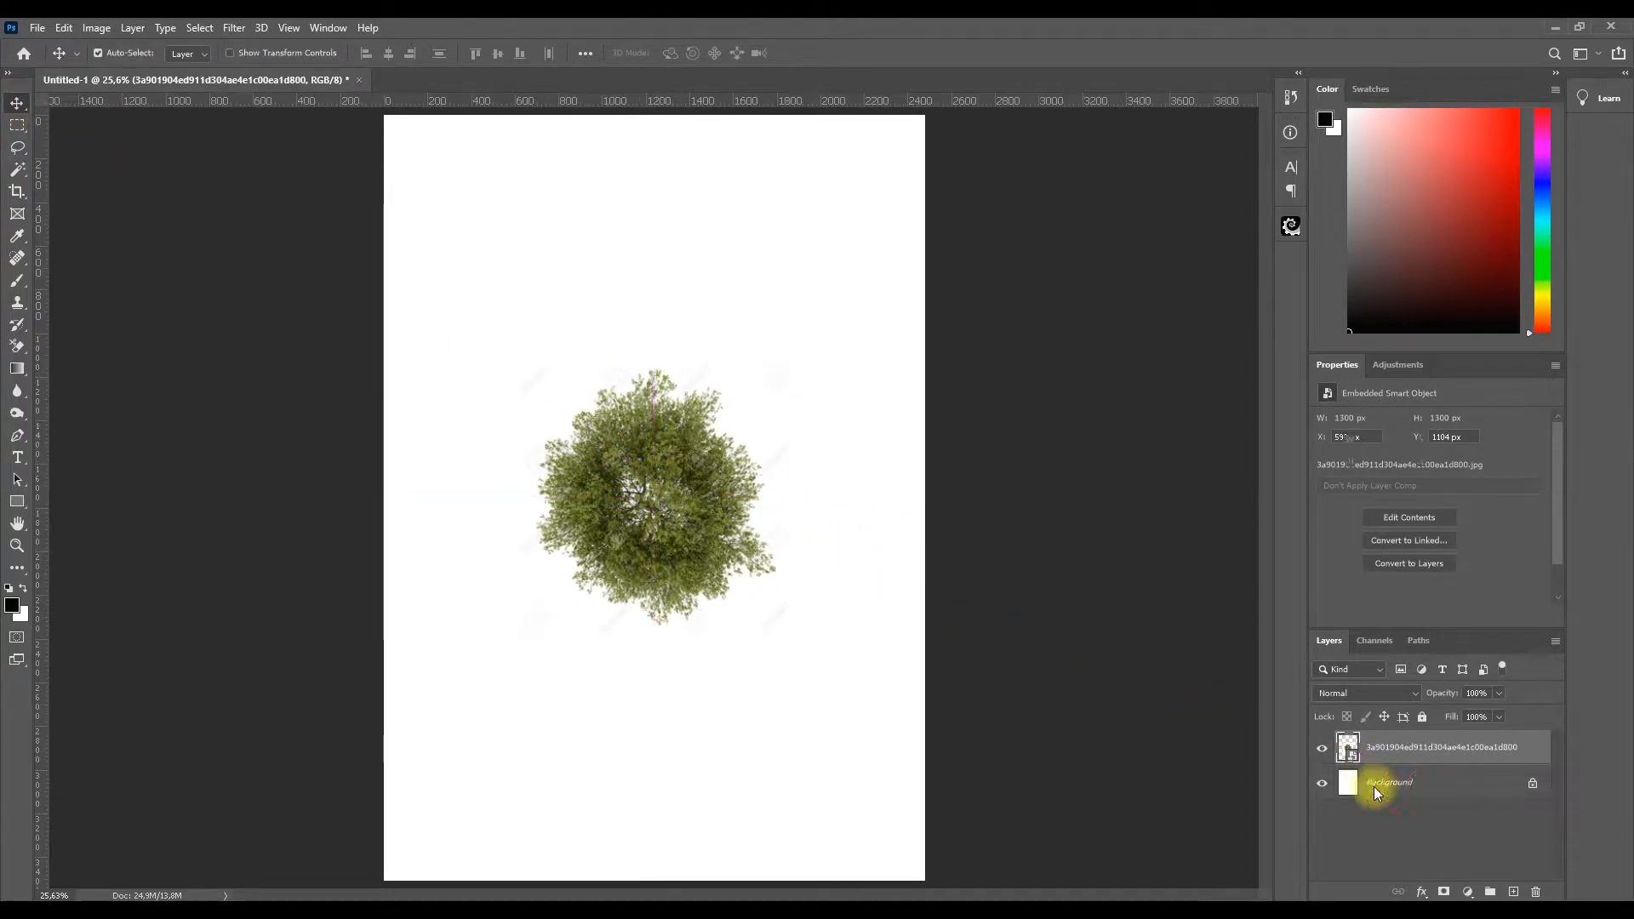
- Fill the Background layer with black and reselect the tree image layer
click(1423, 789)
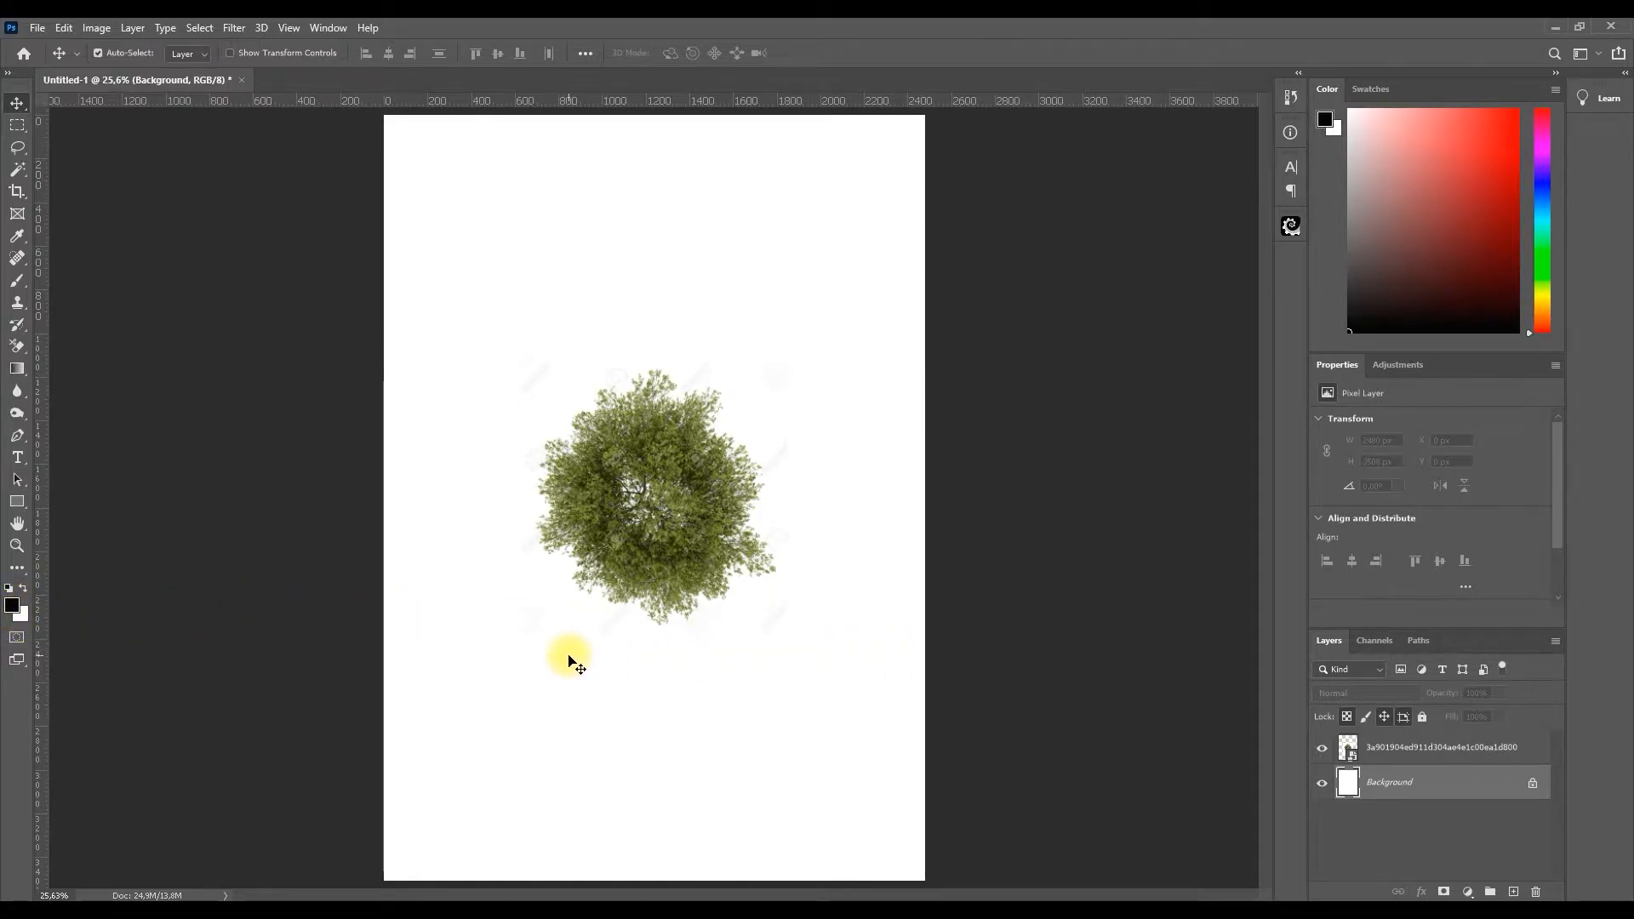
key(alt+Delete)
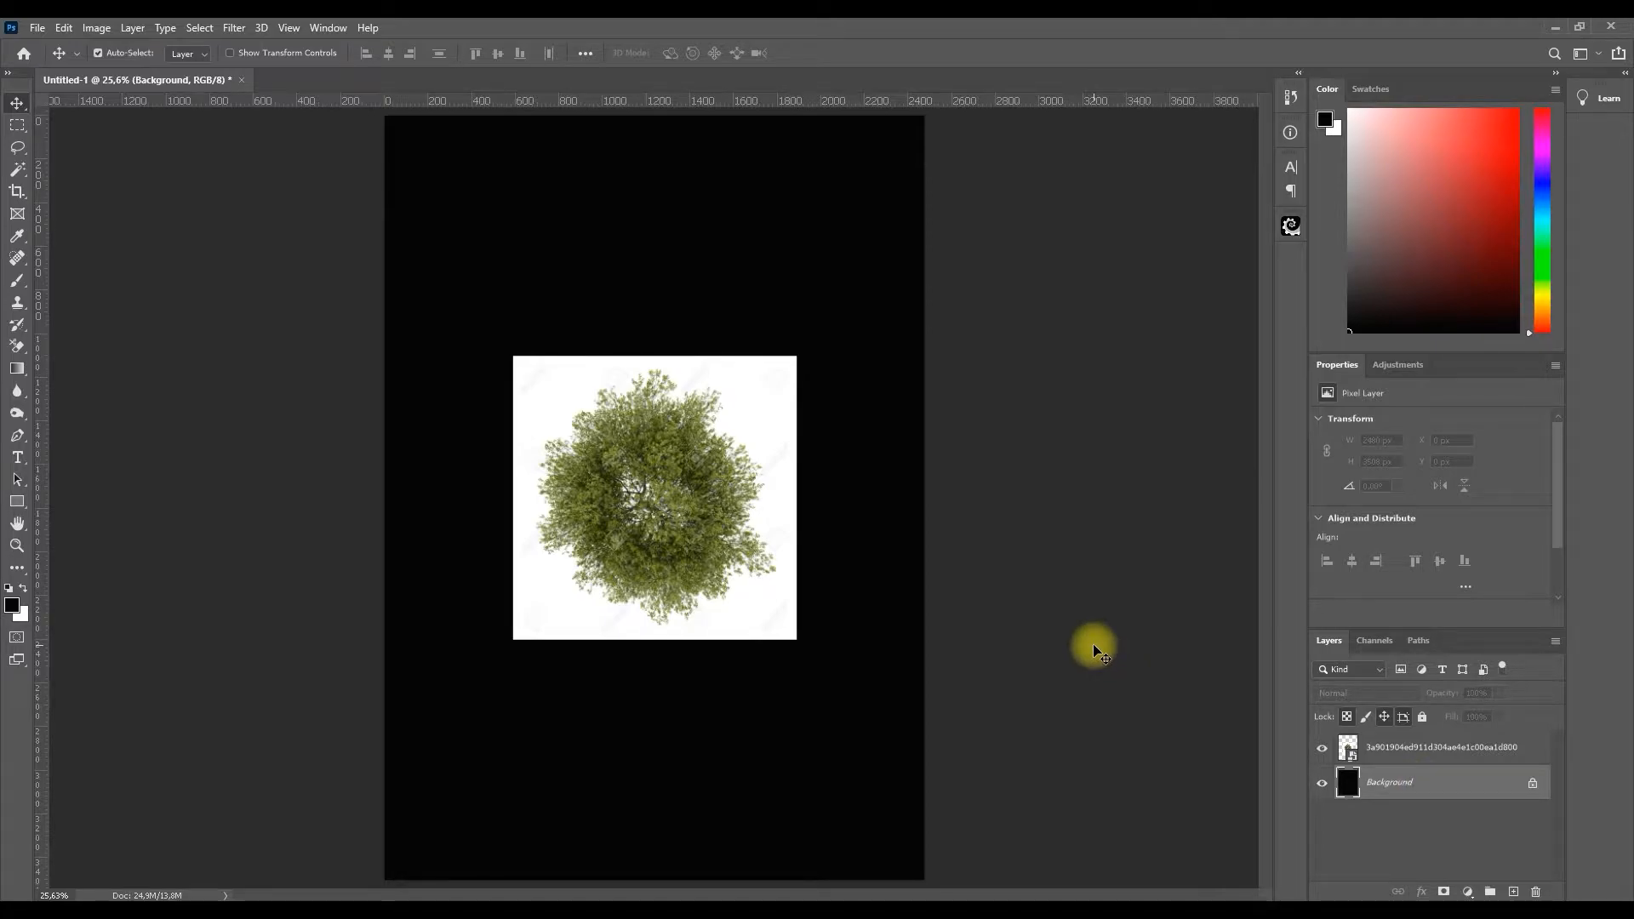
key(ctrl+Delete)
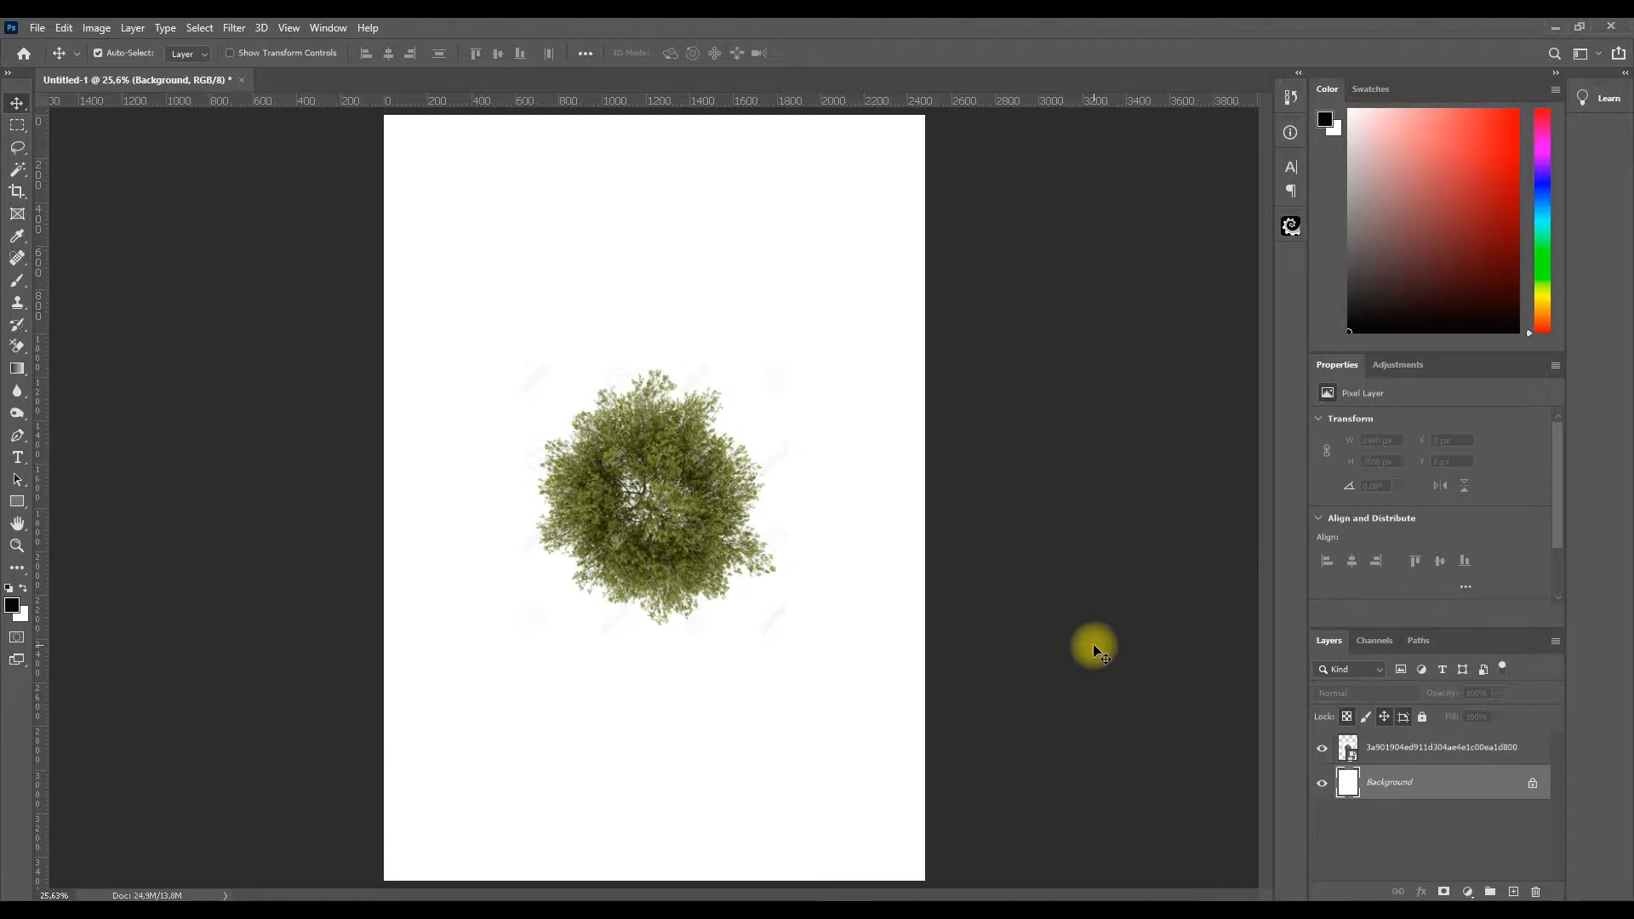
key(alt+Delete)
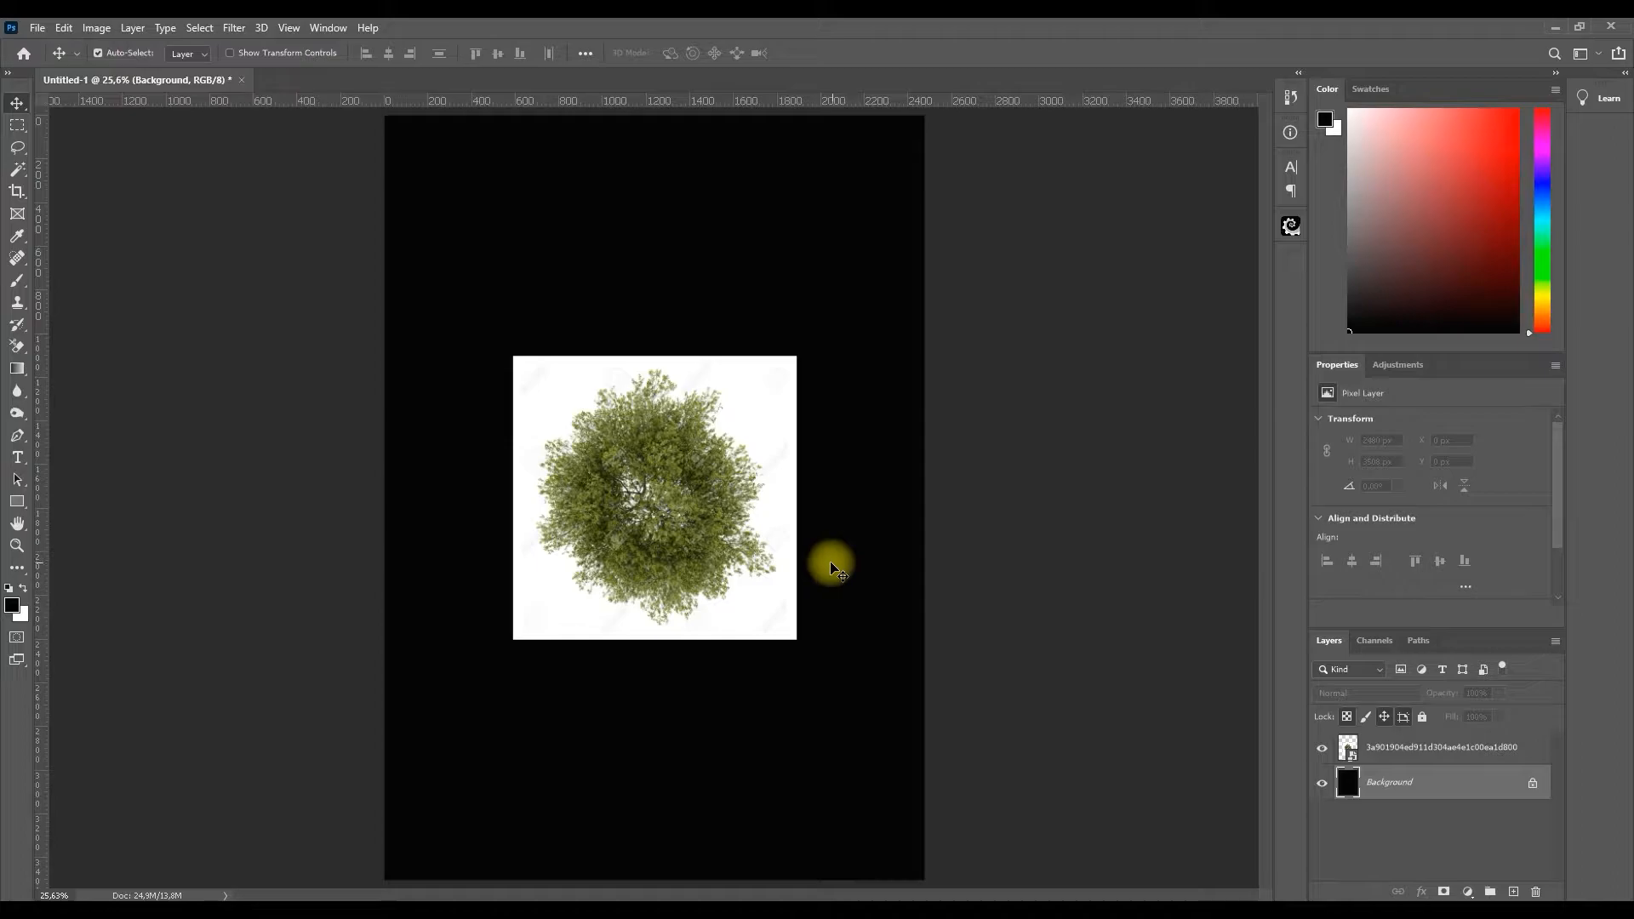
click(1421, 746)
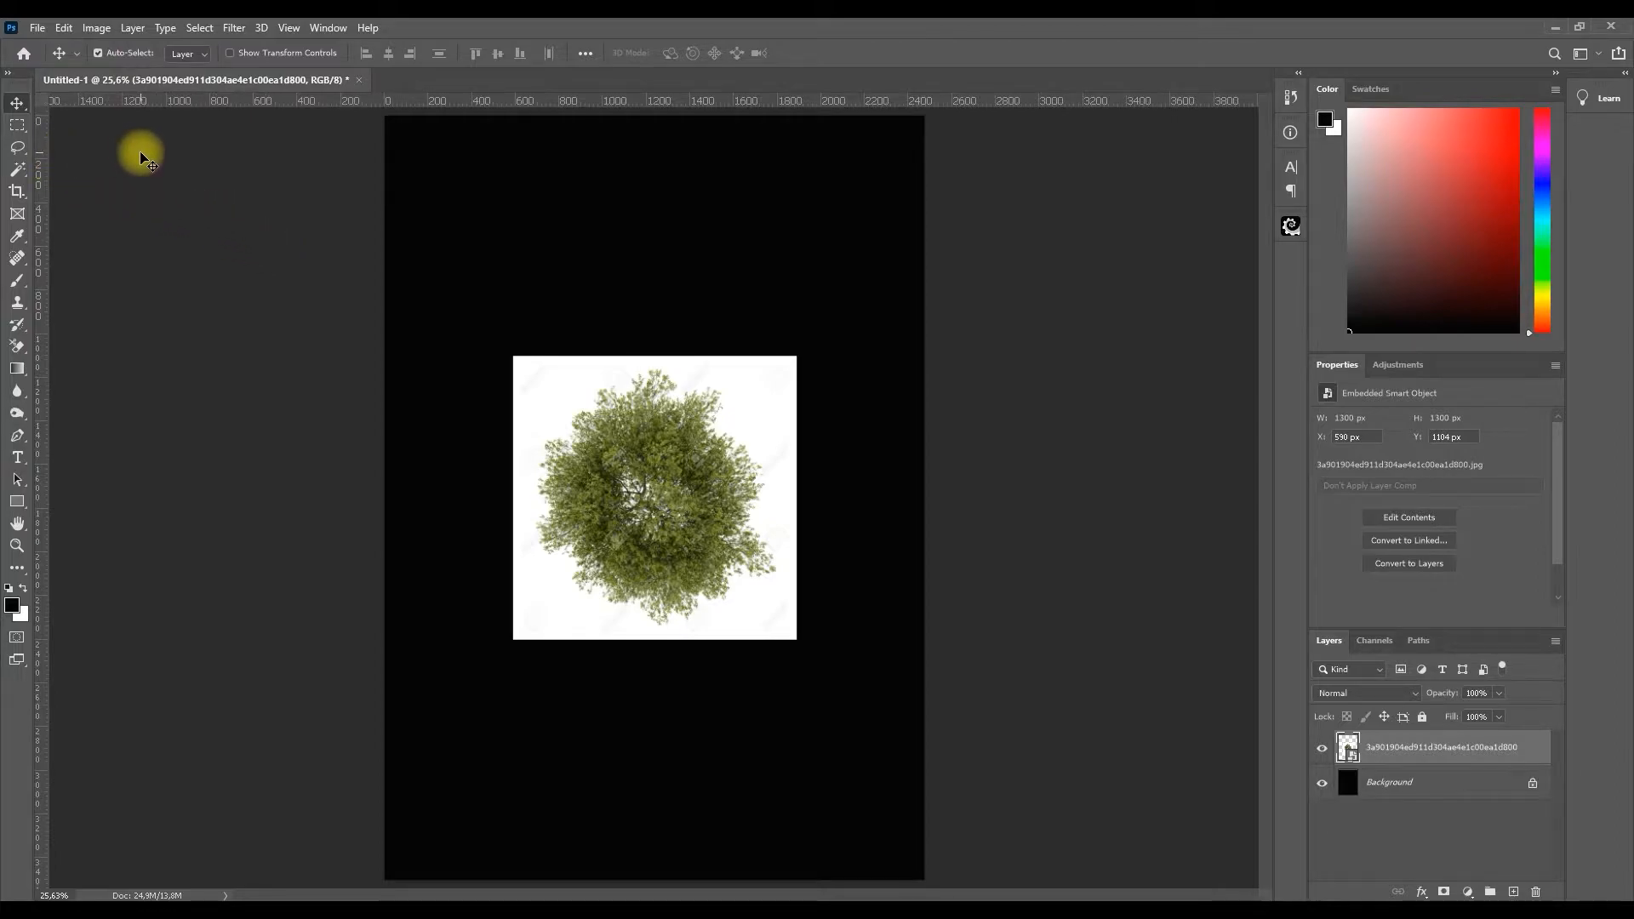
- Draw a loose Lasso selection around the tree and try it as a layer mask, then undo the mask
click(18, 148)
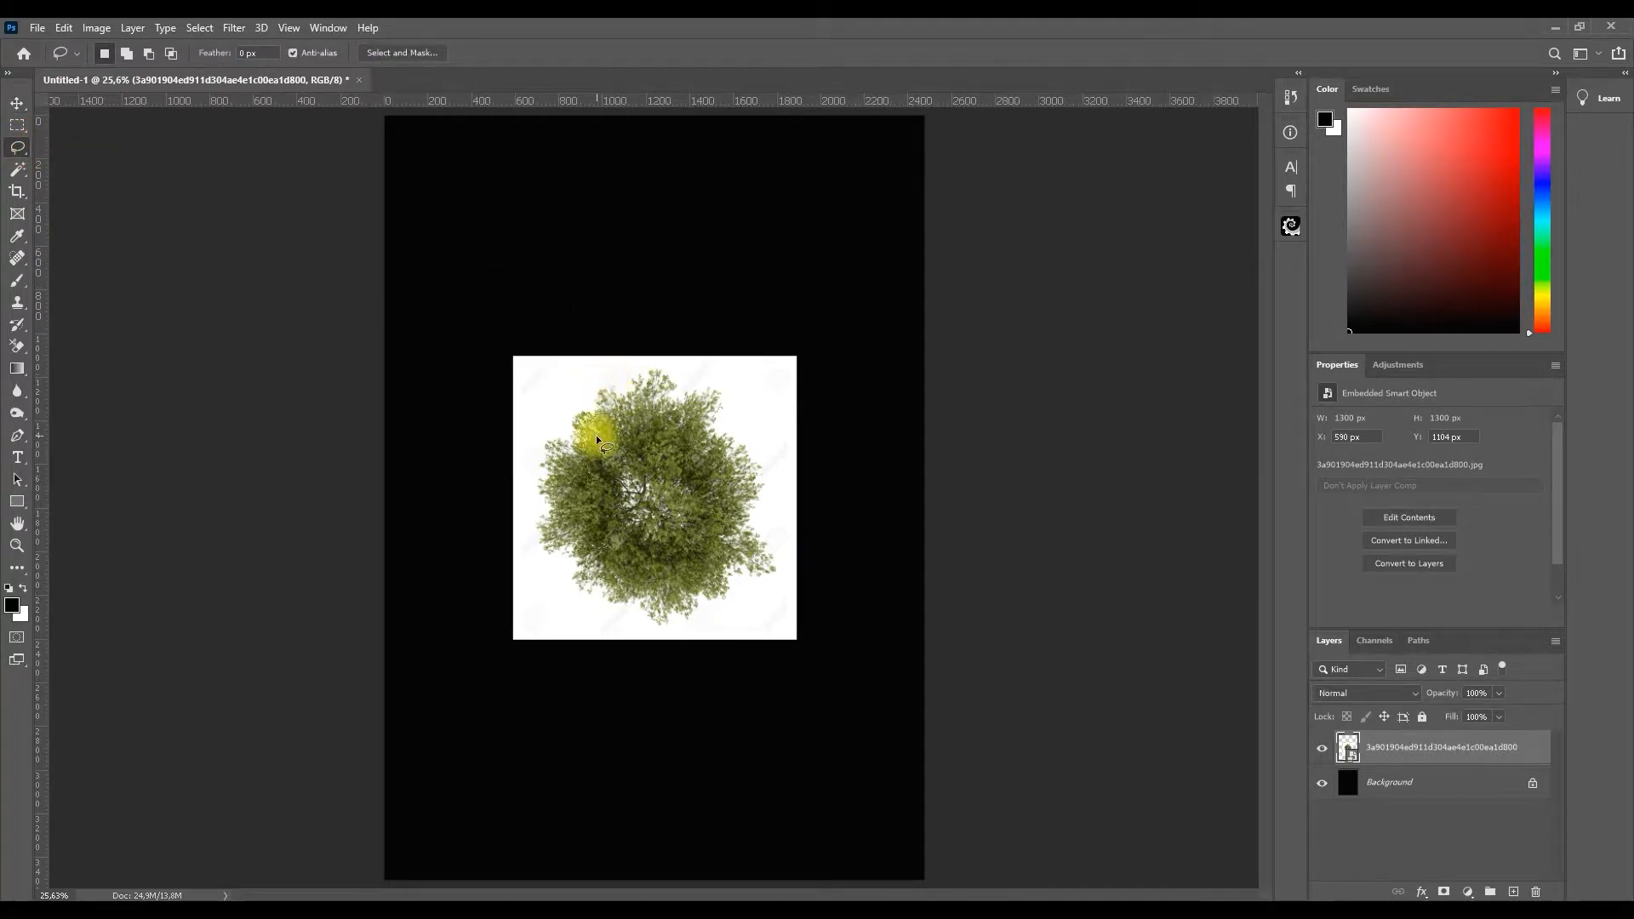
scroll(596, 438, up, 3)
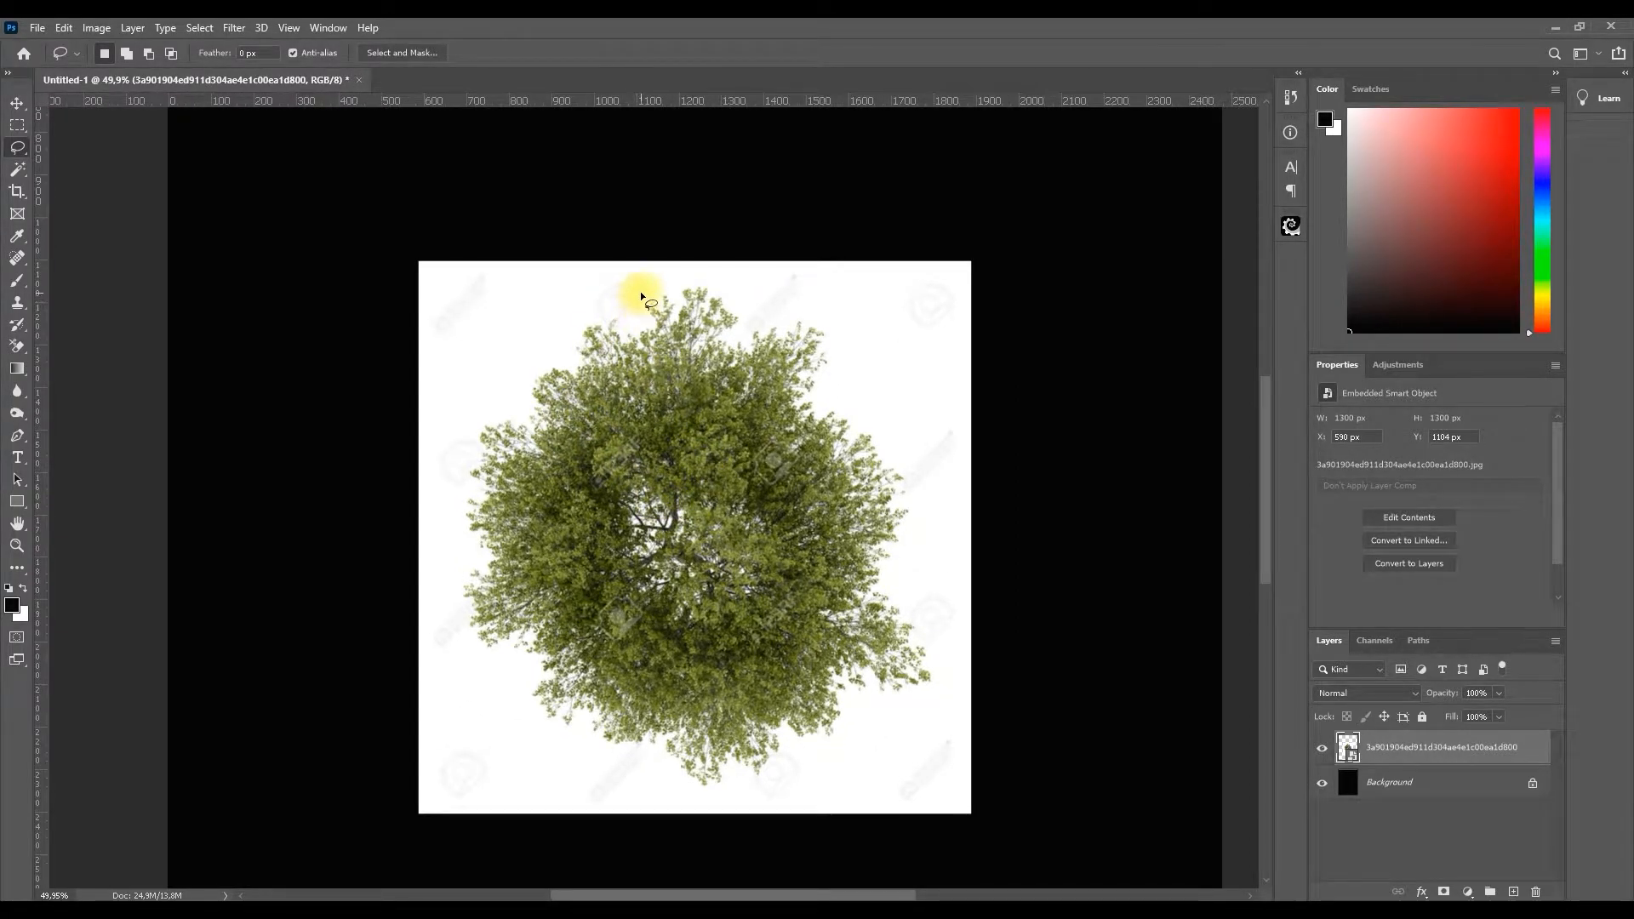
mouse_move(618, 308)
mouse_down()
mouse_move(492, 395)
mouse_move(455, 455)
mouse_up()
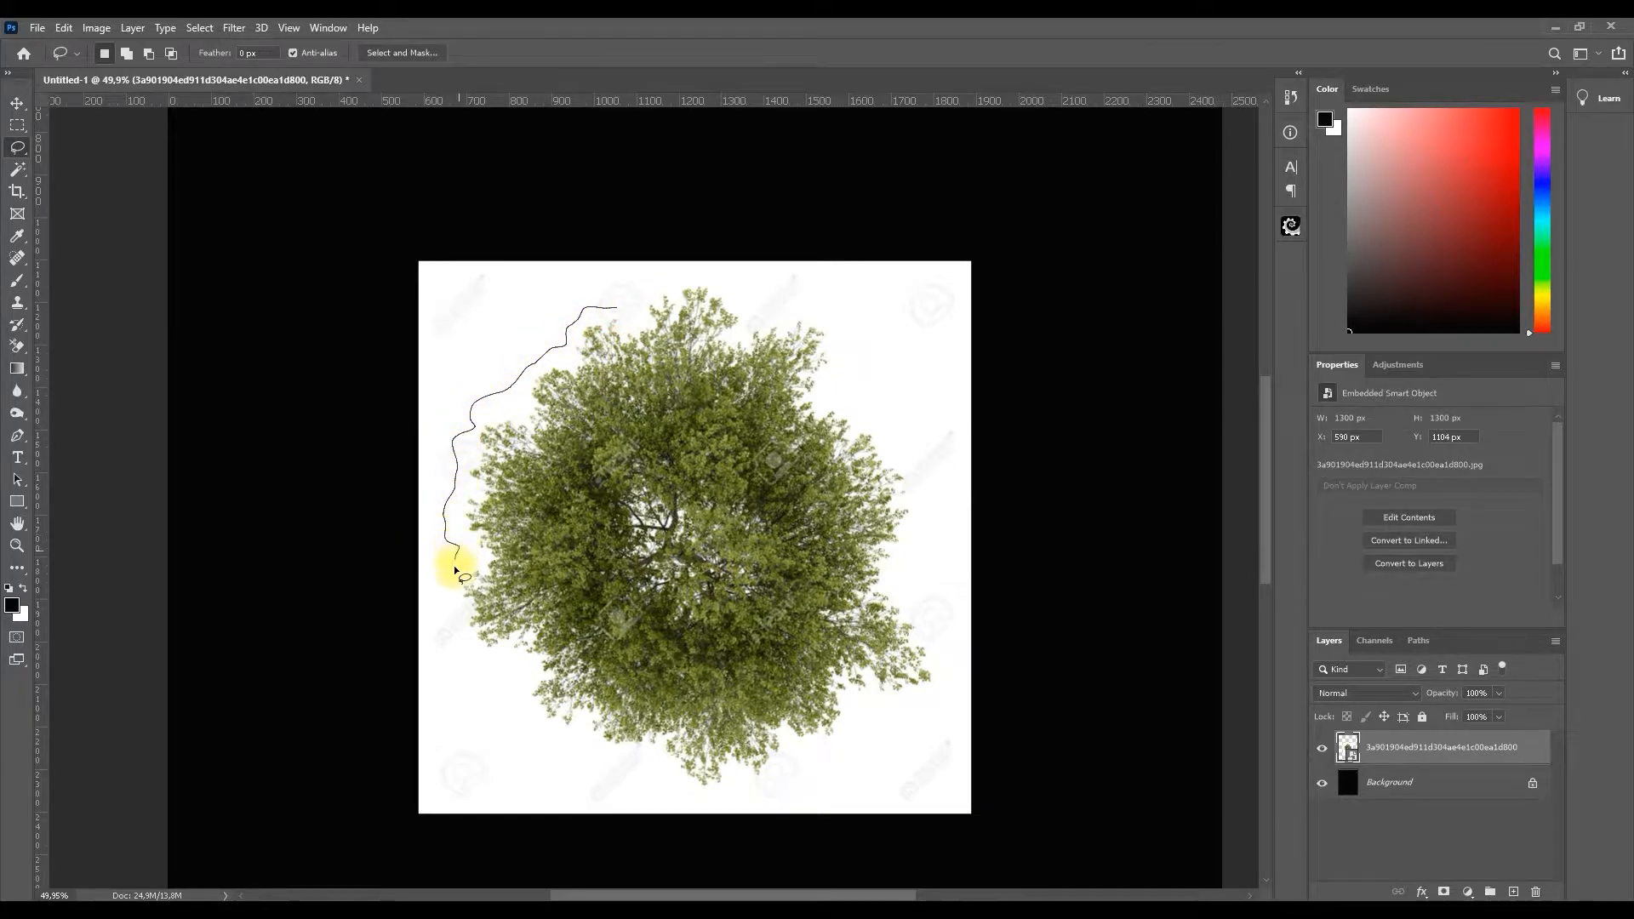
drag(524, 730, 638, 785)
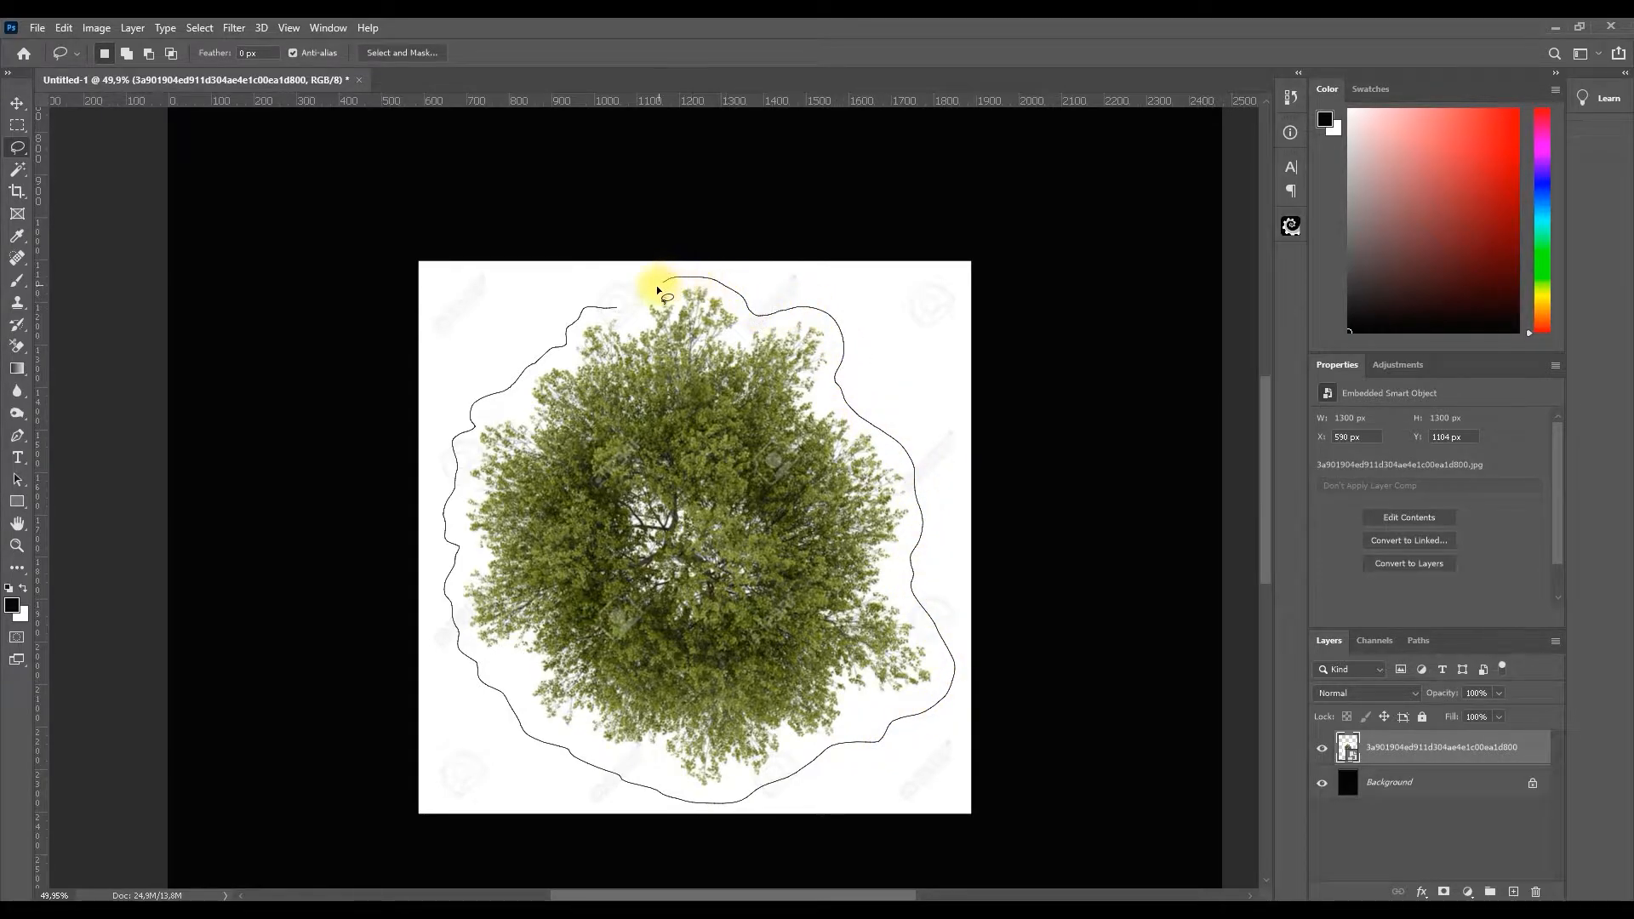
drag(627, 304, 599, 309)
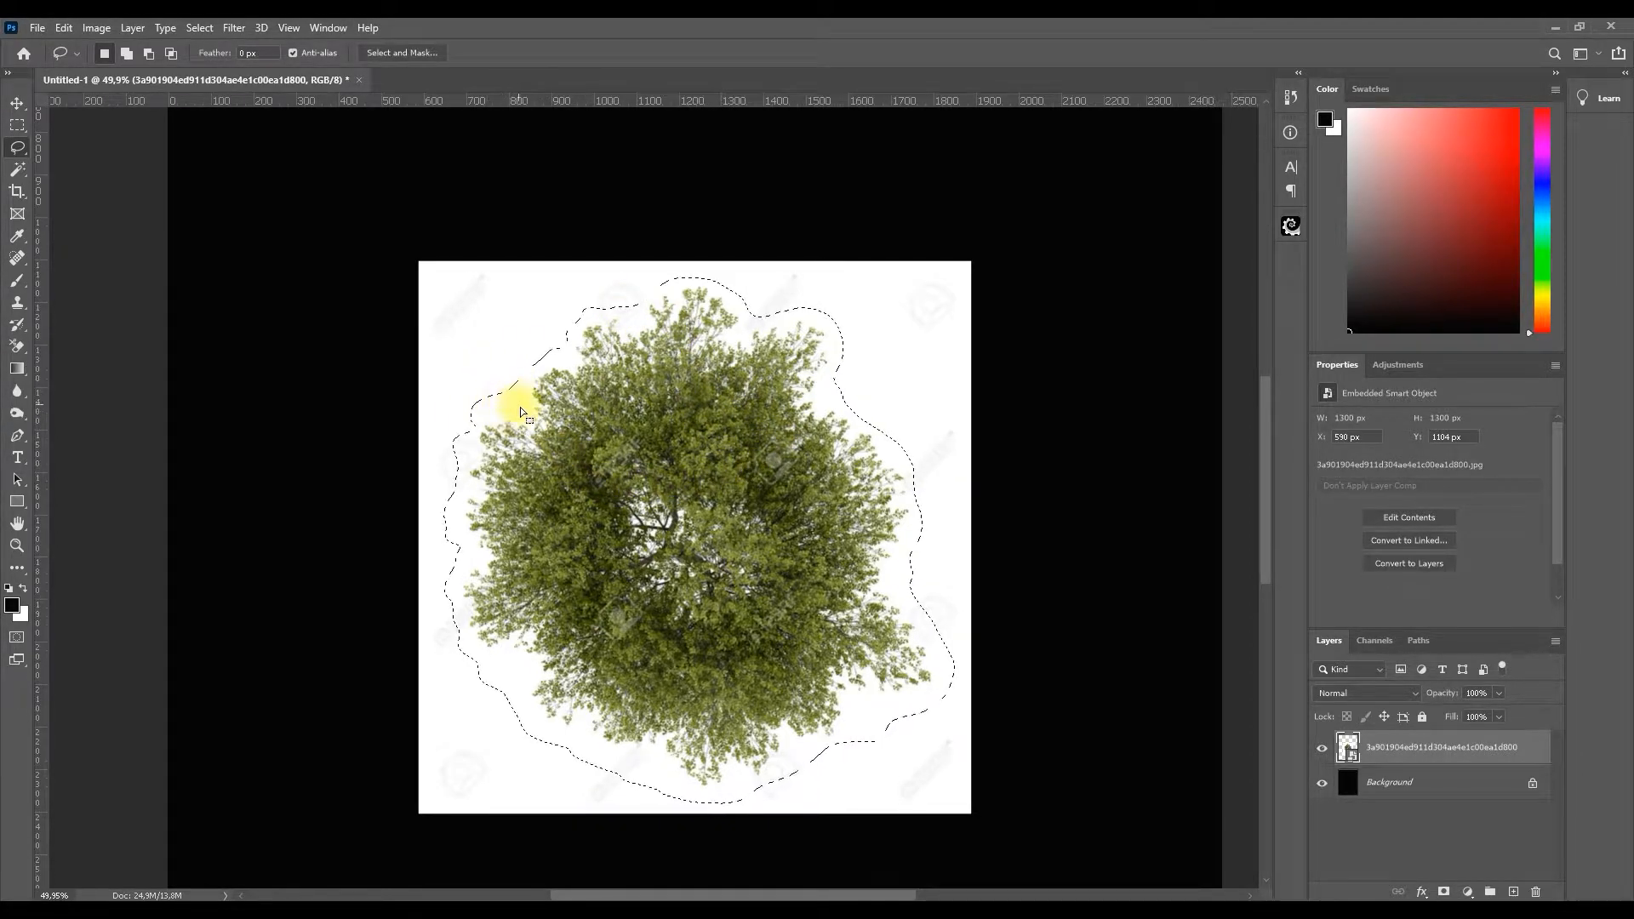
click(1445, 891)
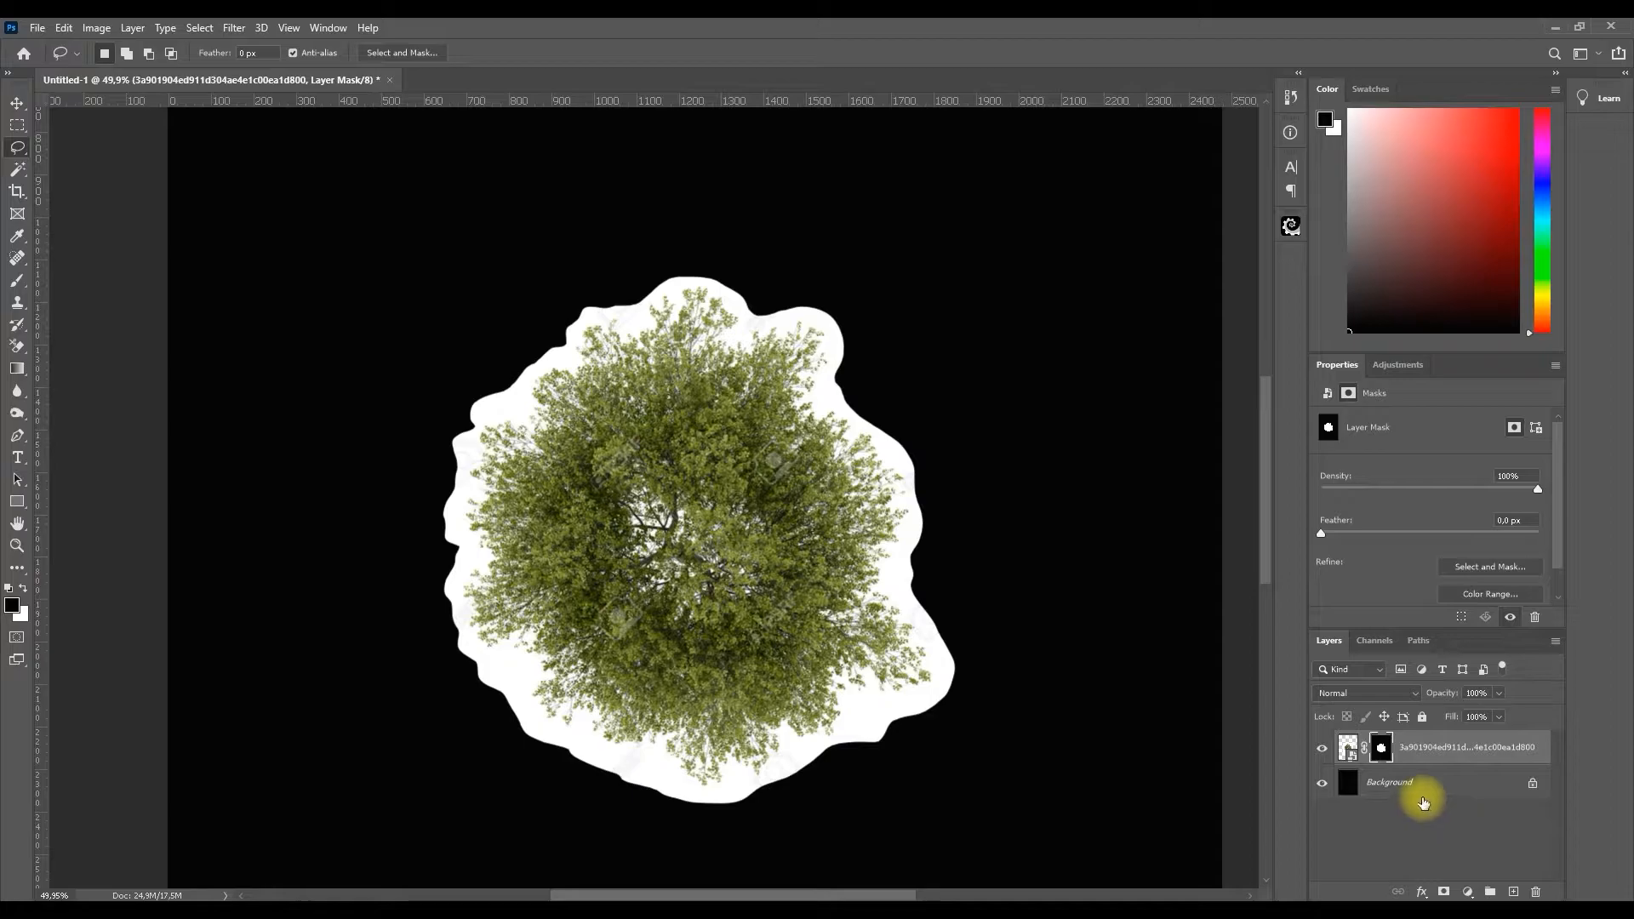
key(ctrl+z)
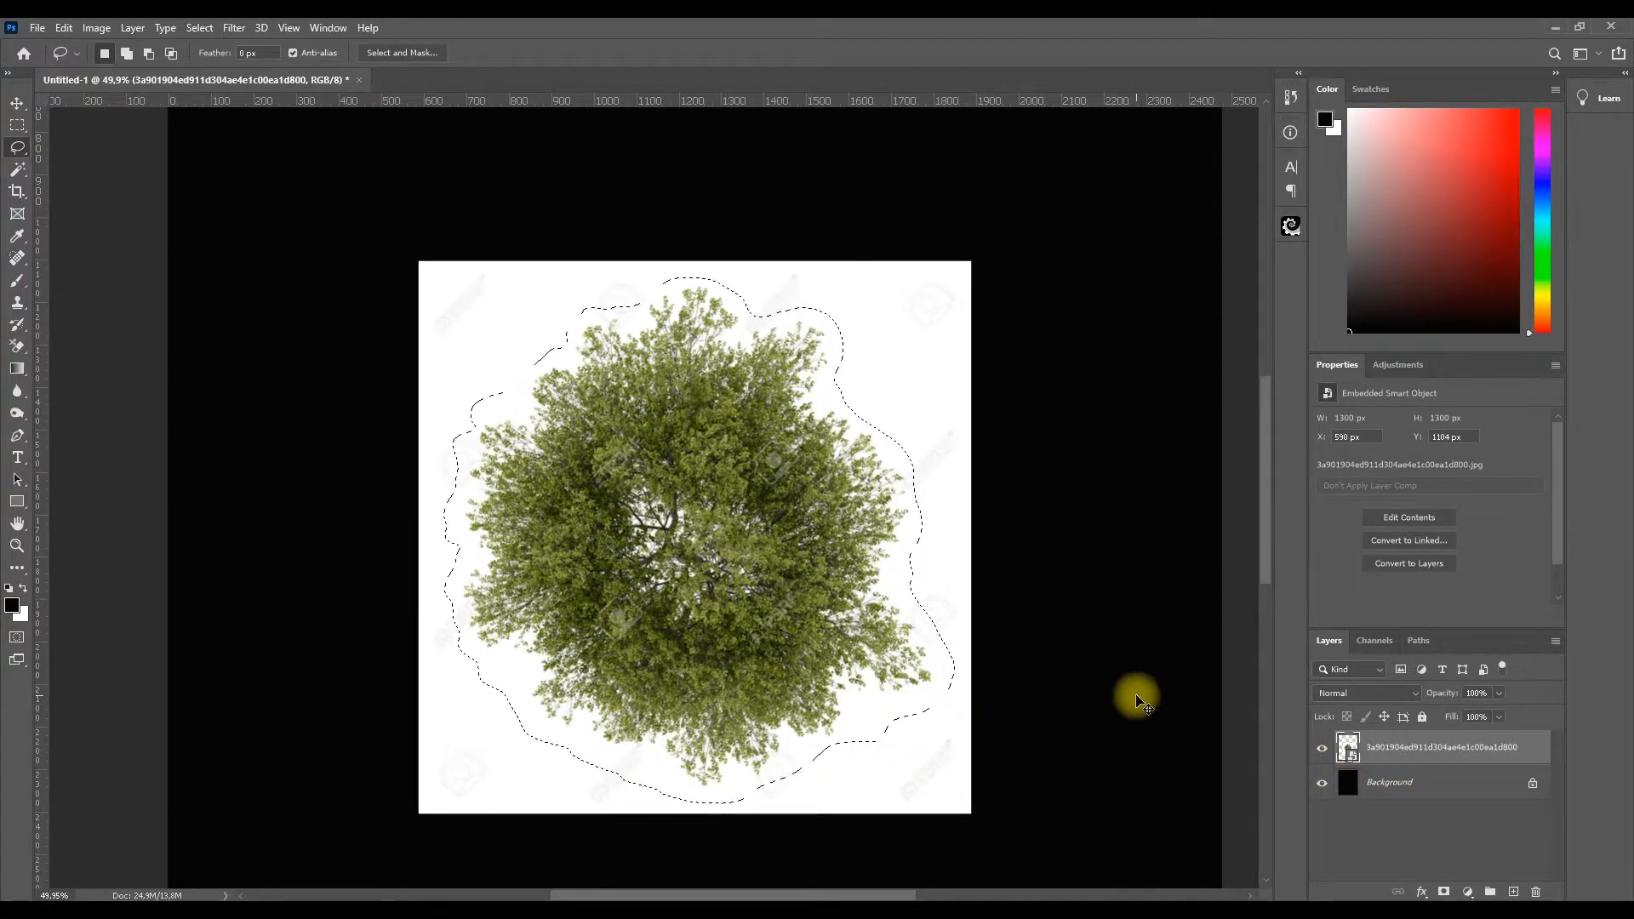
- Clear the lasso selection and select the tree automatically with the Magic Wand tool's Select Subject command
key(ctrl+d)
click(17, 170)
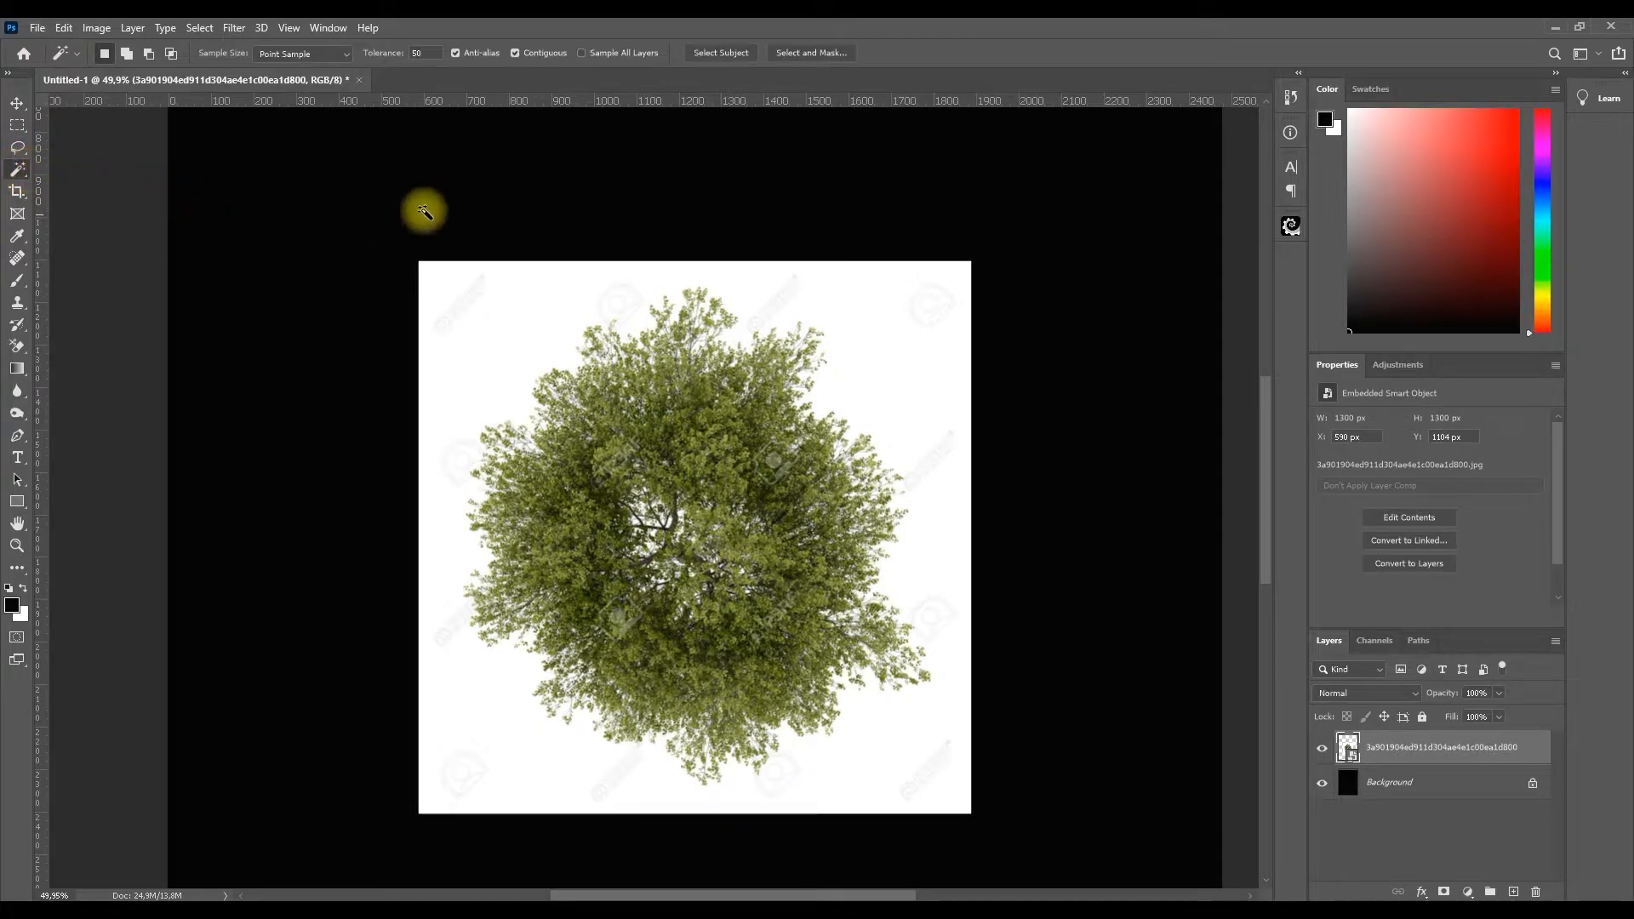
click(722, 53)
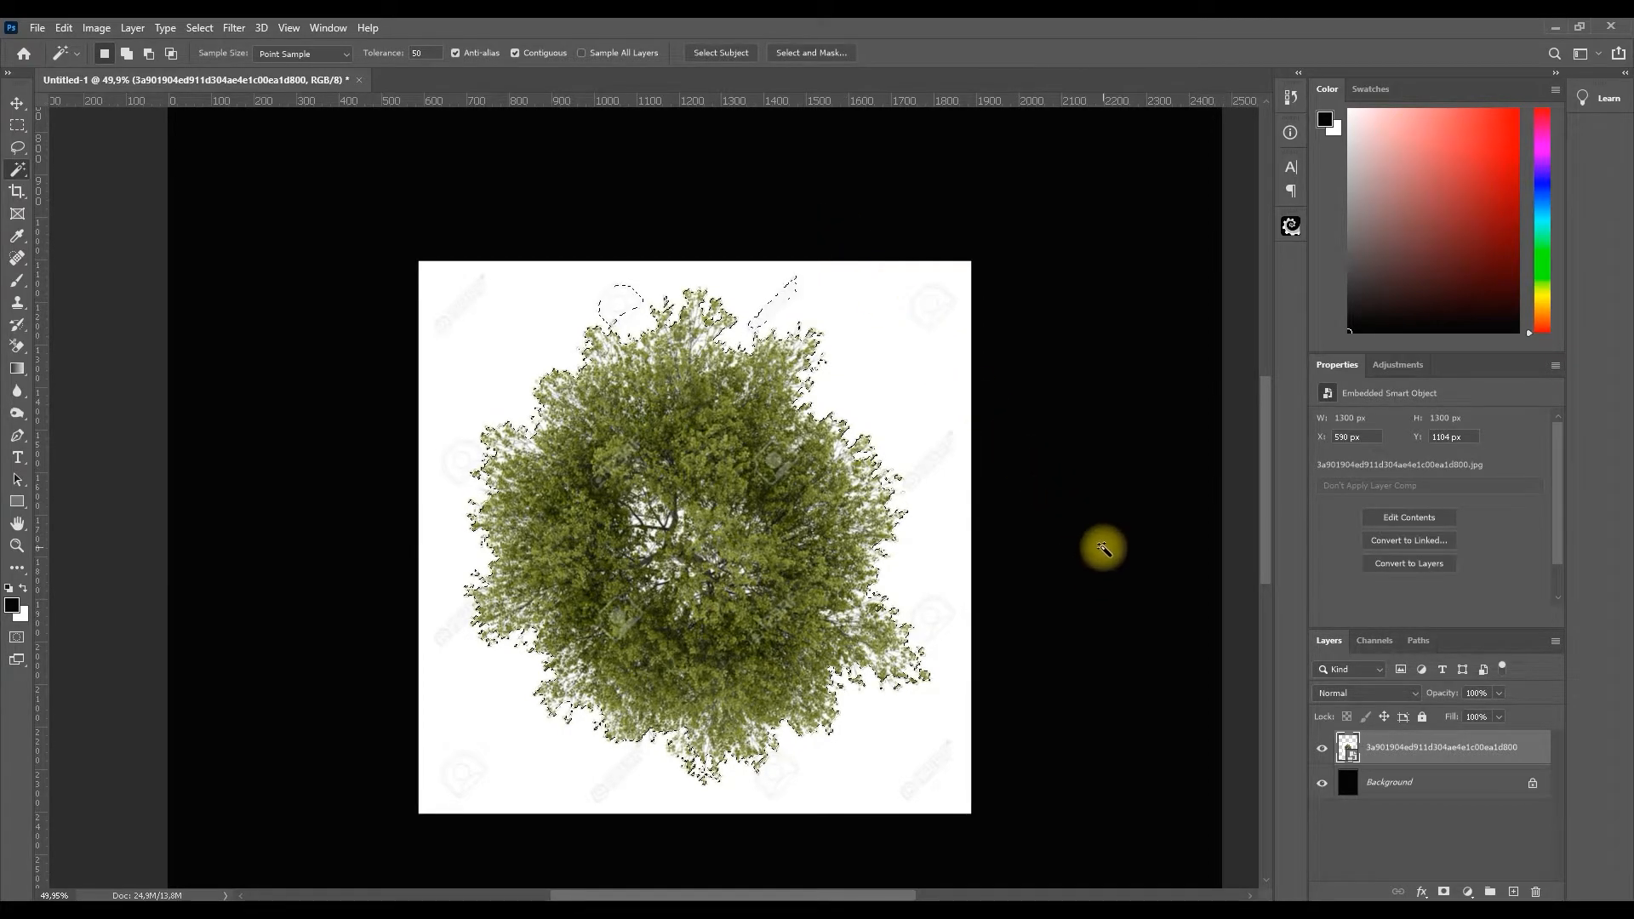
- Examine the selection edges around the upper part of the tree and the nearby watermarks
scroll(604, 294, up, 4)
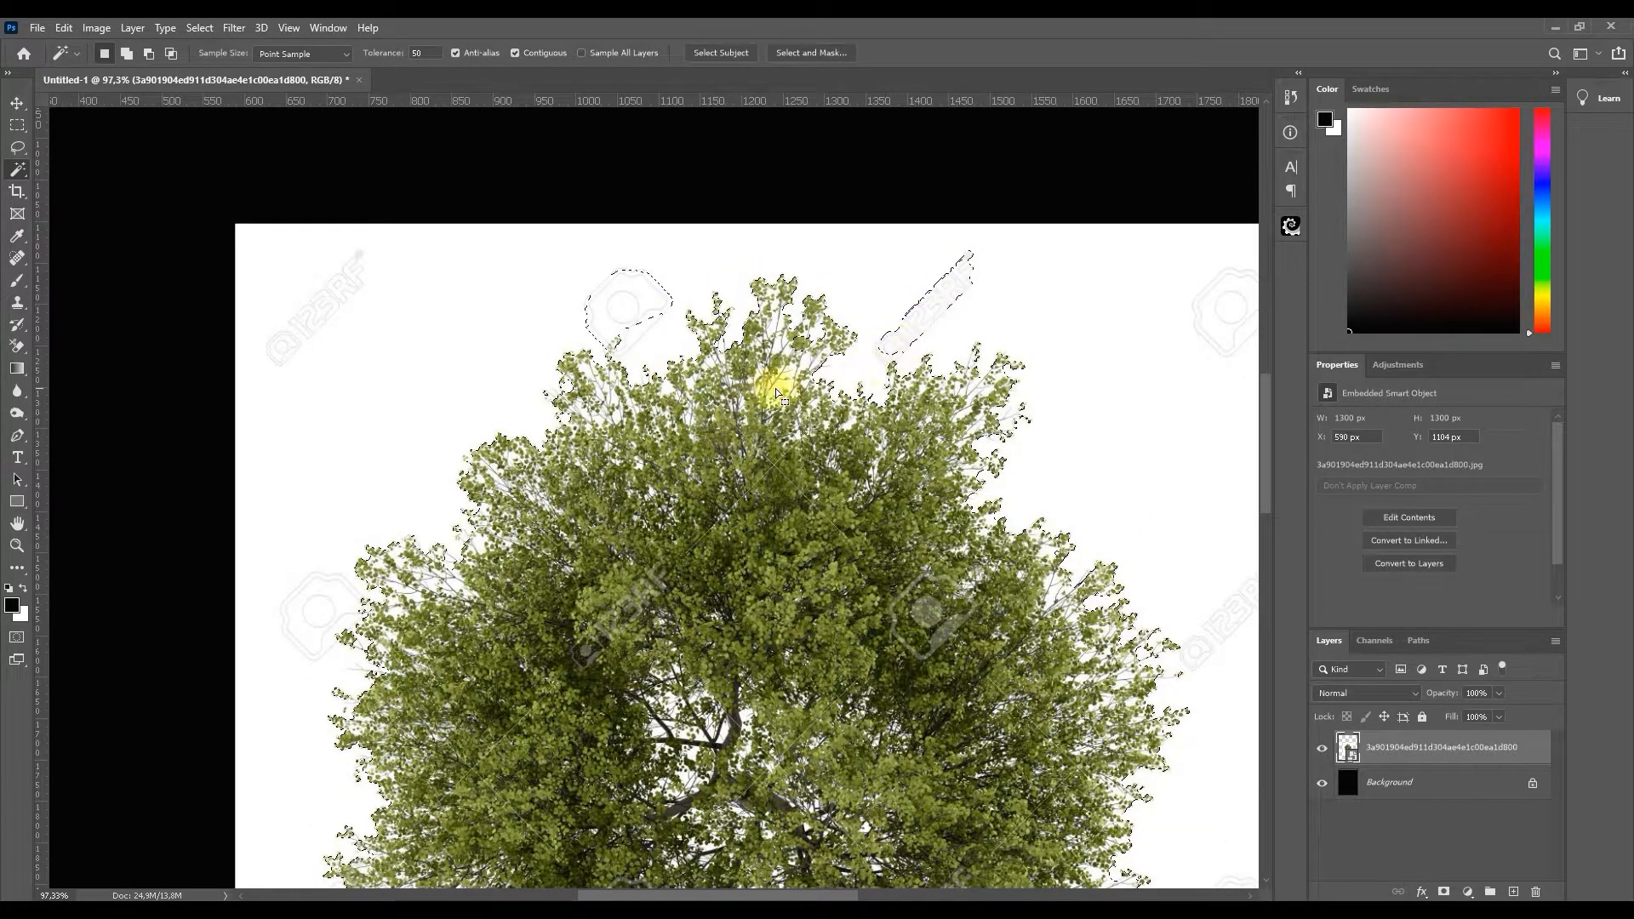
scroll(758, 392, down, 4)
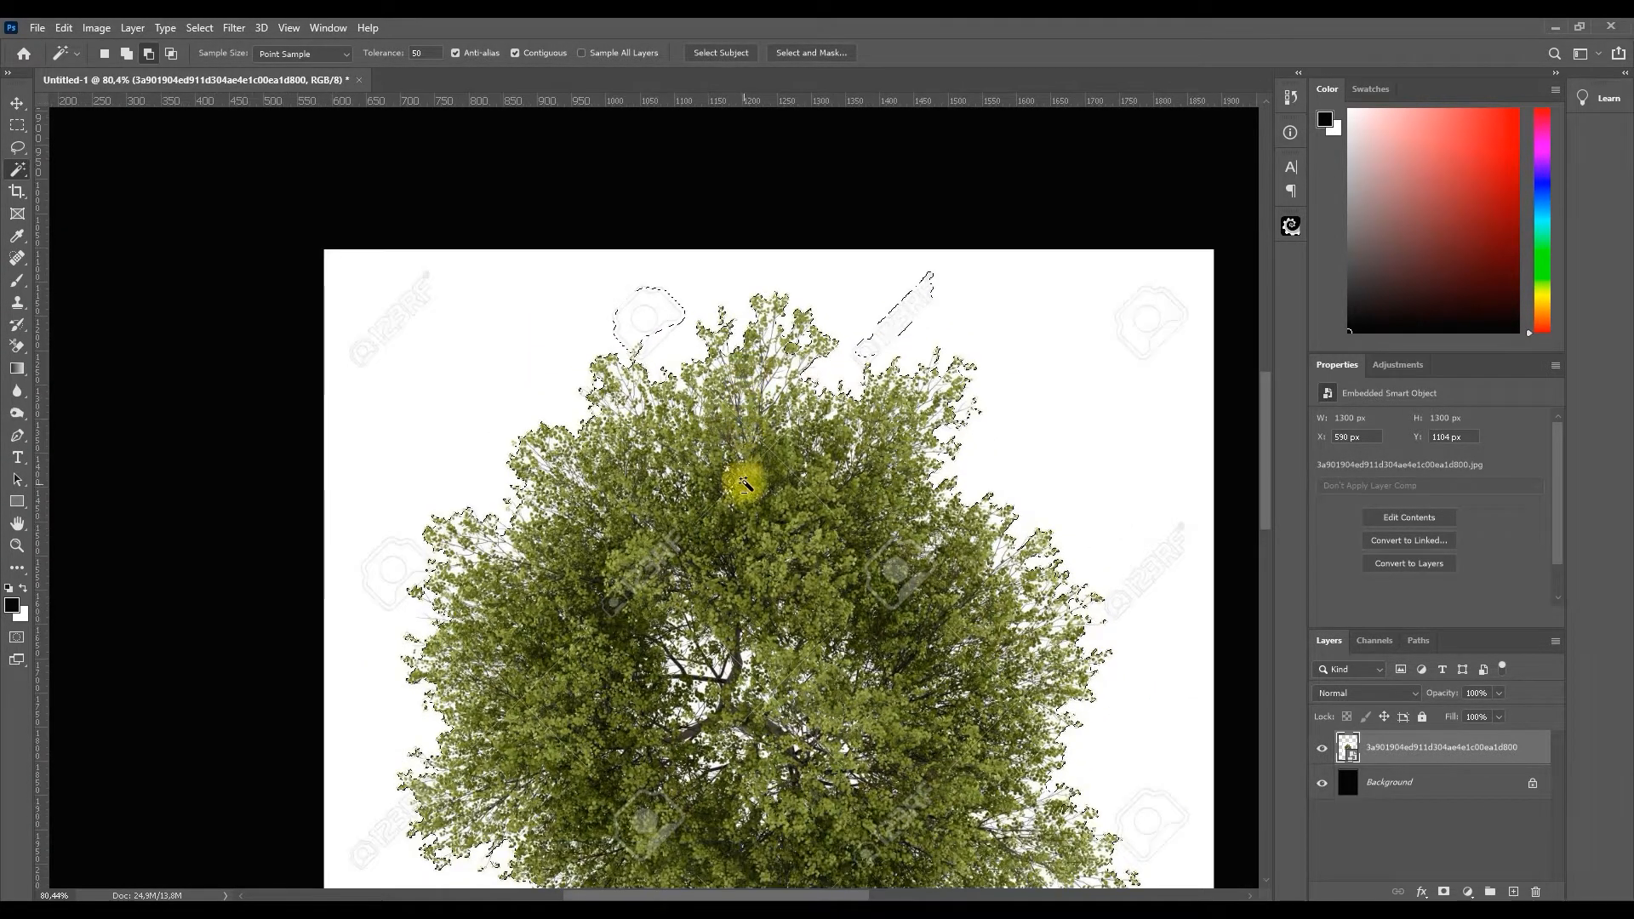
scroll(719, 596, up, 1)
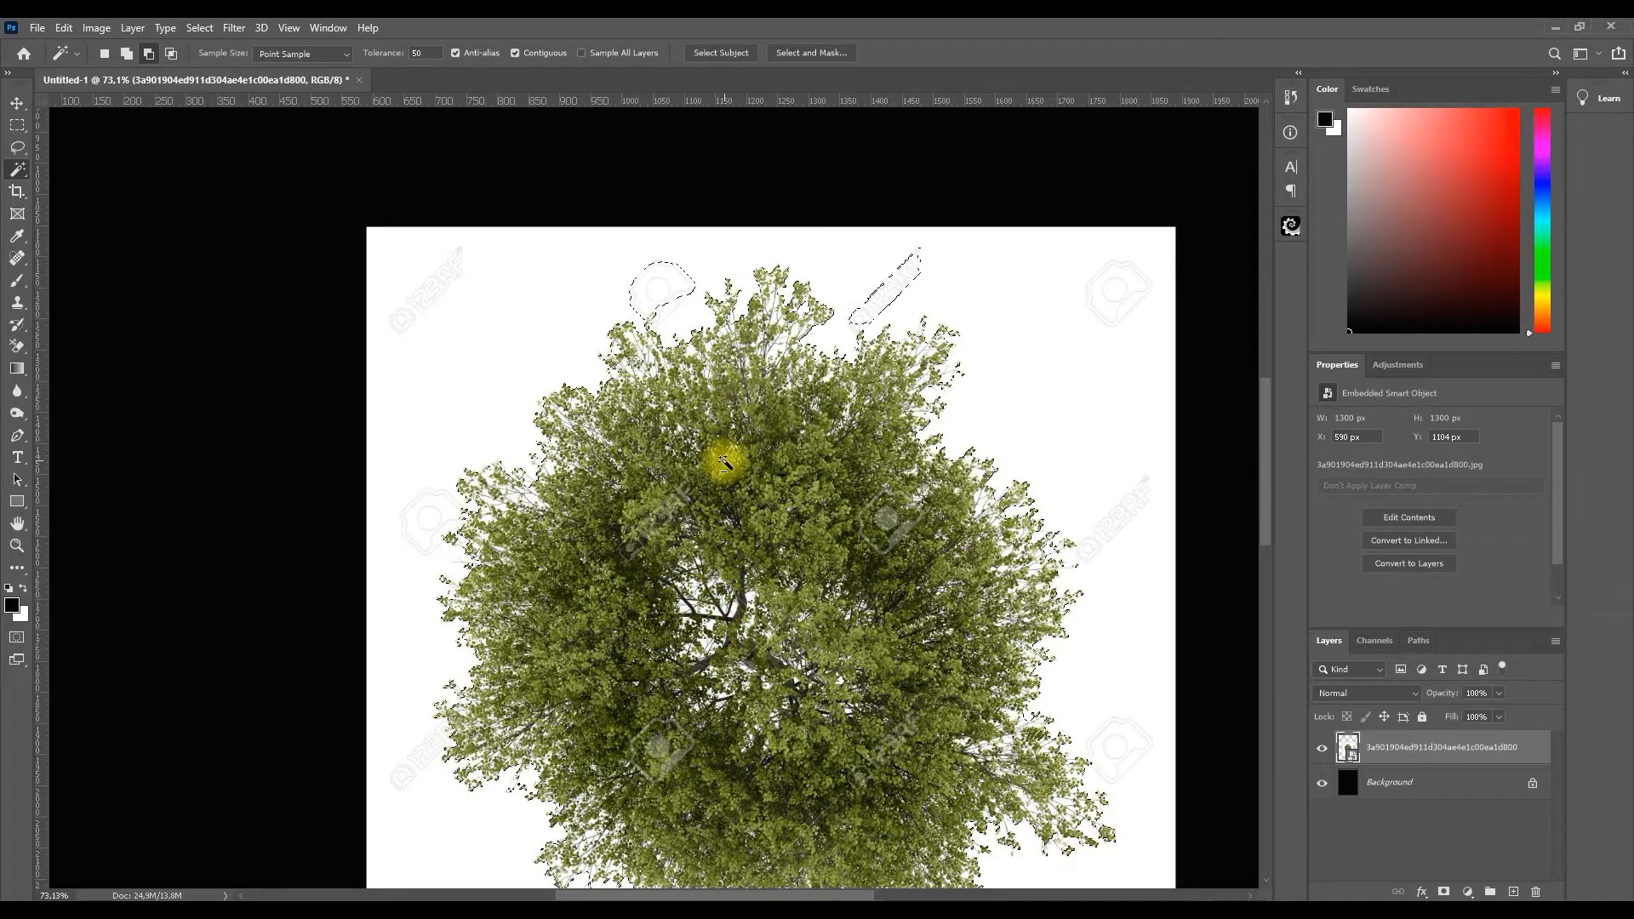
scroll(451, 294, up, 2)
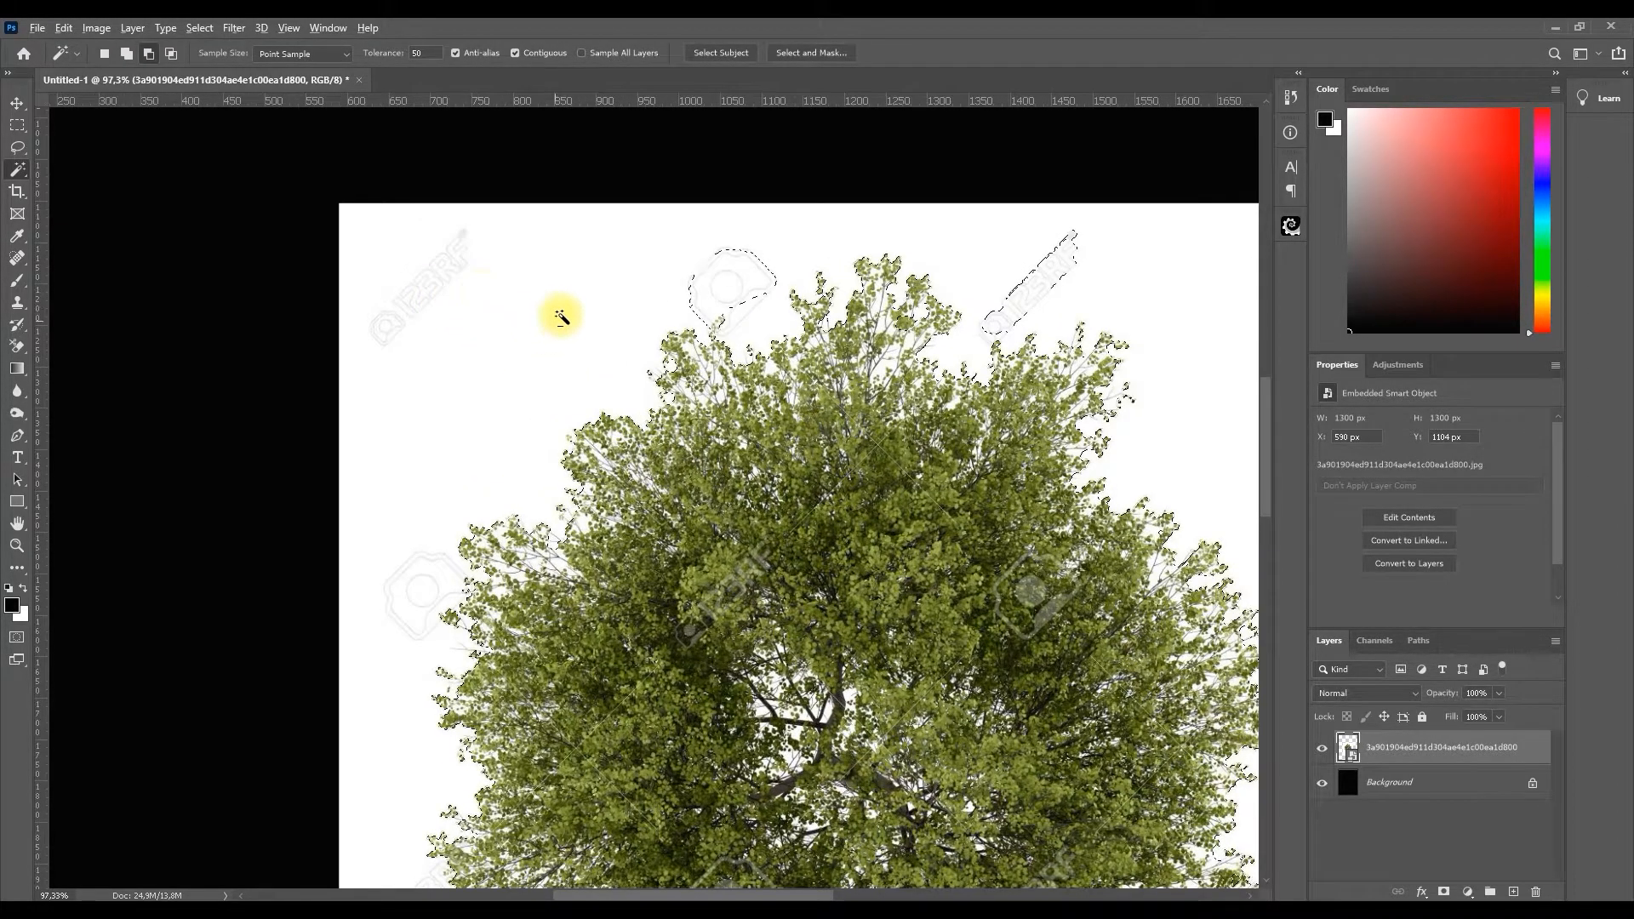
scroll(559, 310, up, 1)
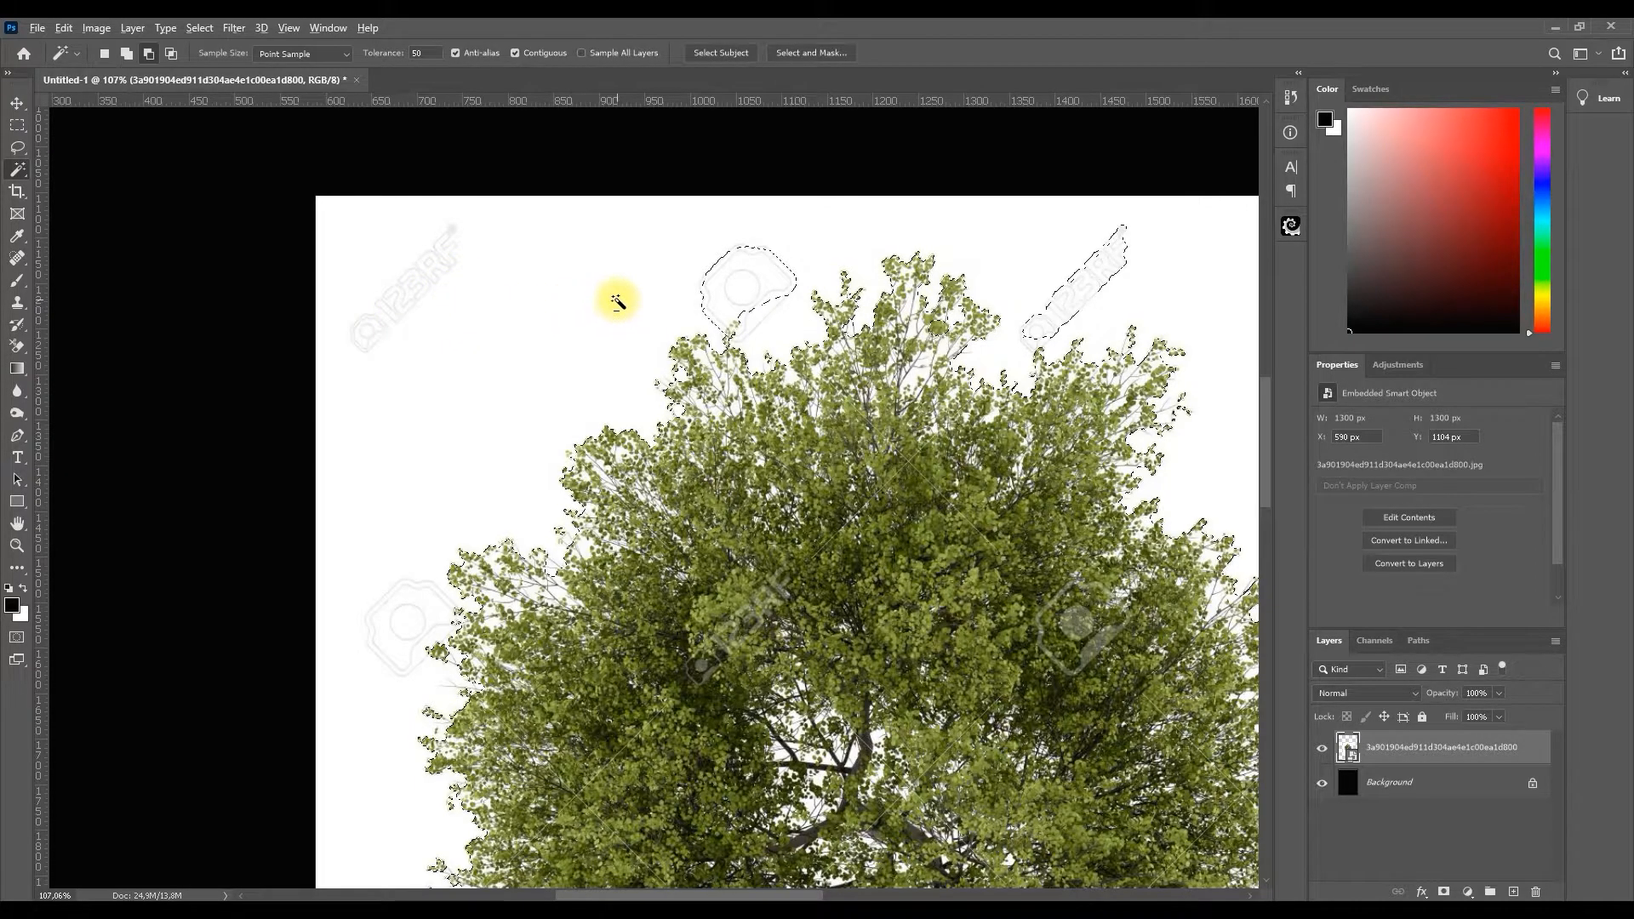
scroll(618, 299, down, 1)
scroll(519, 299, up, 1)
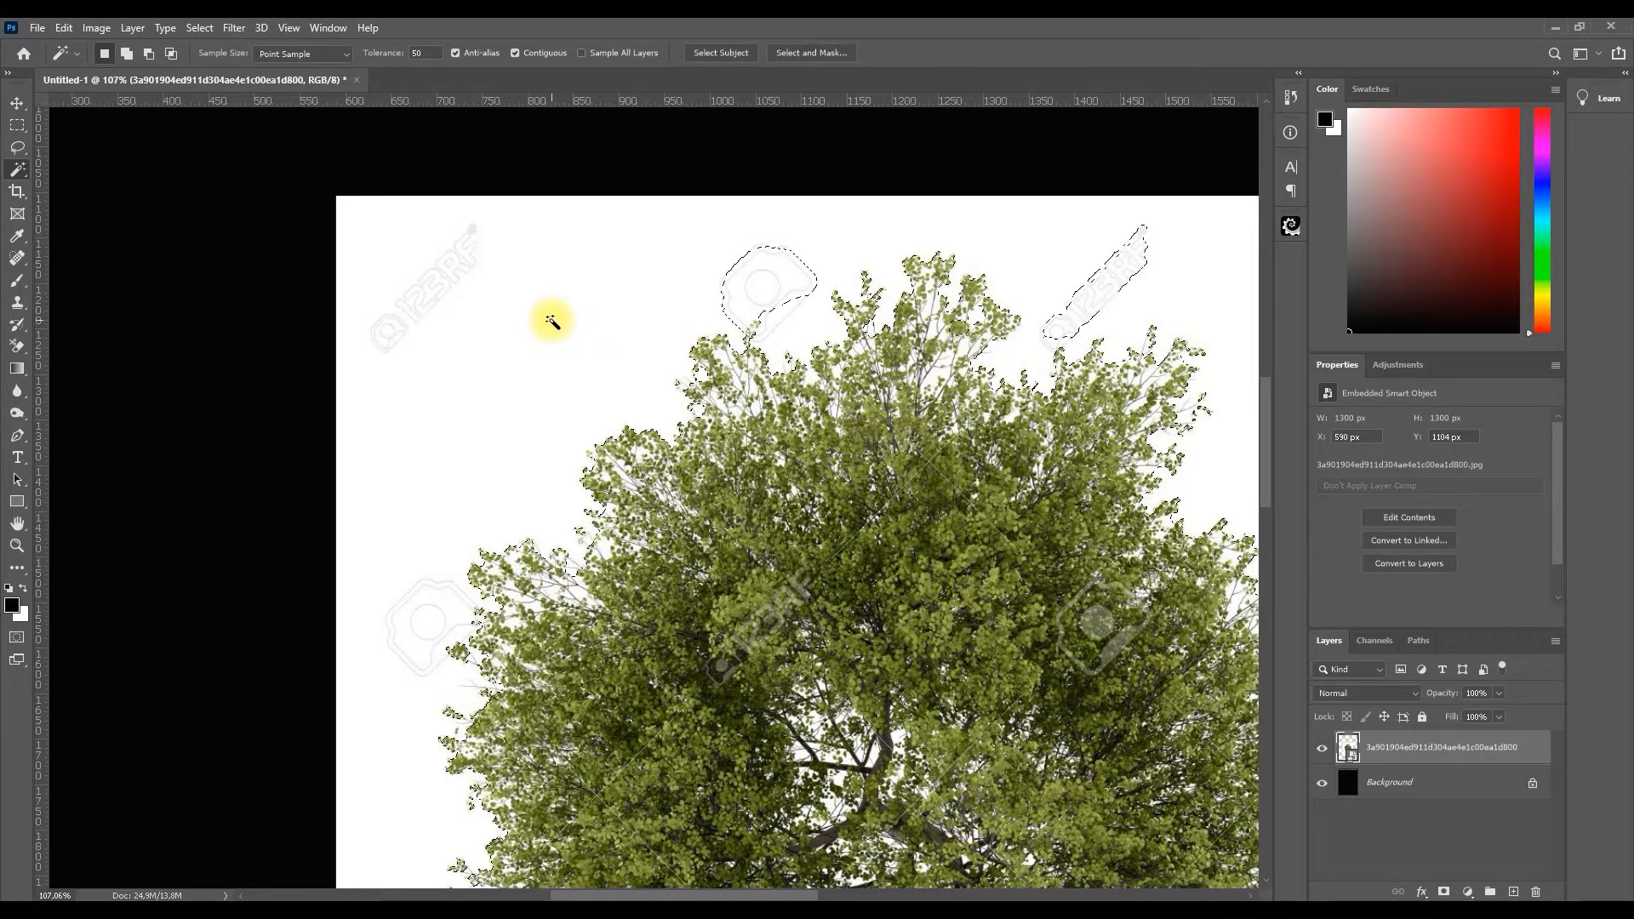
key(alt)
scroll(521, 299, down, 1)
scroll(529, 292, down, 1)
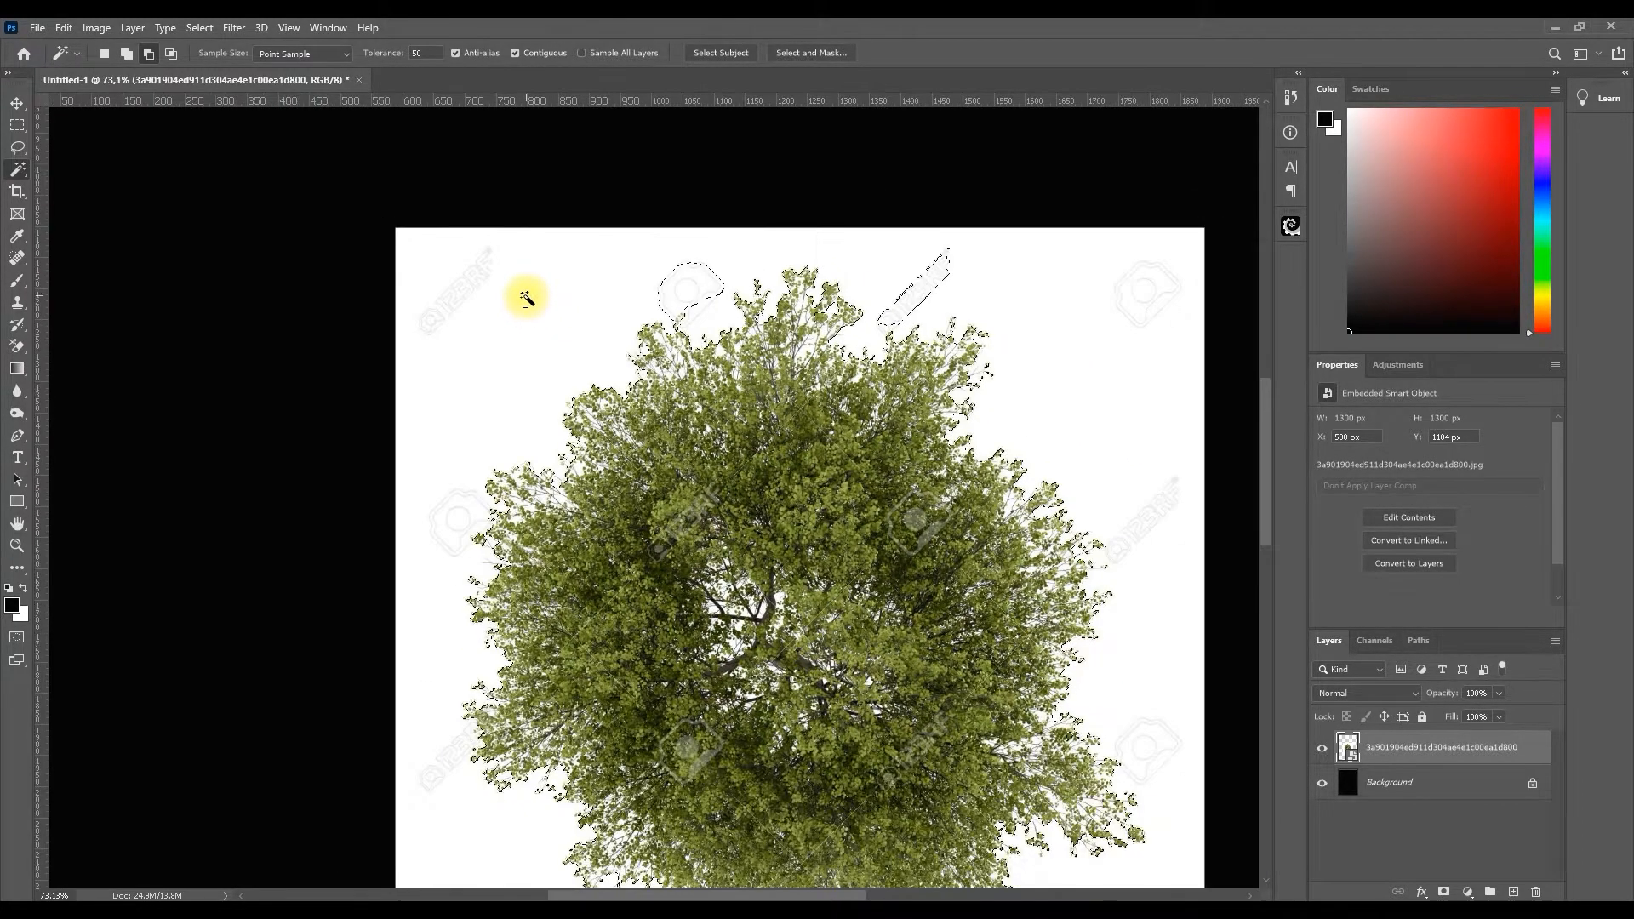
- Try the automatic subject selection as a layer mask on the tree image, then undo the mask and clear the selection
scroll(941, 559, up, 2)
scroll(941, 559, up, 3)
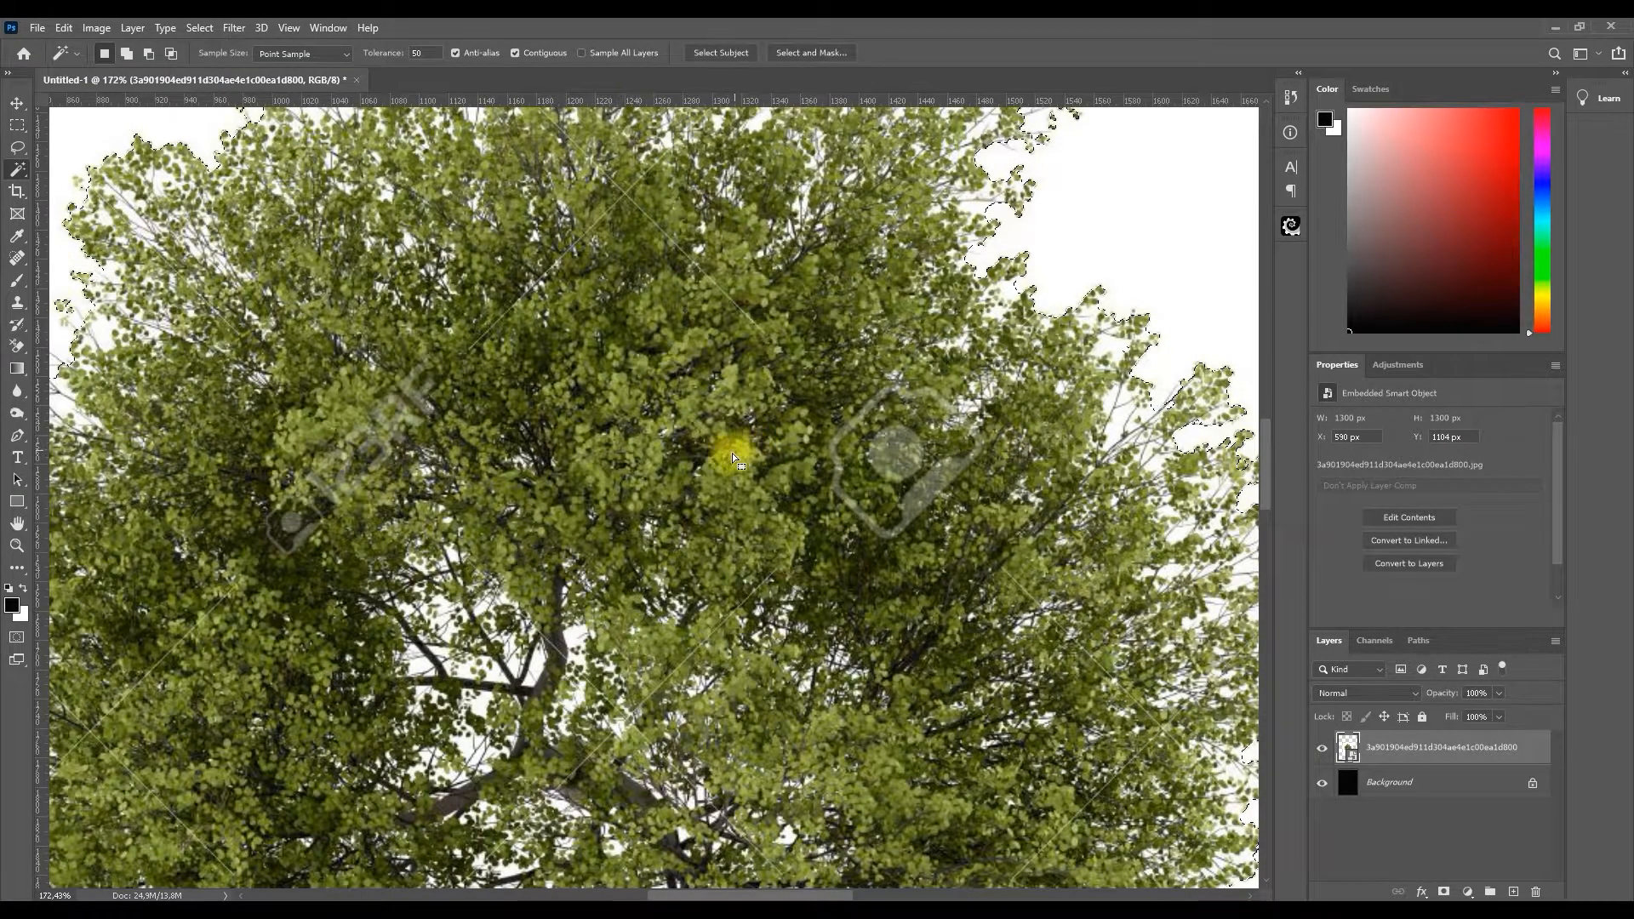
scroll(692, 457, down, 6)
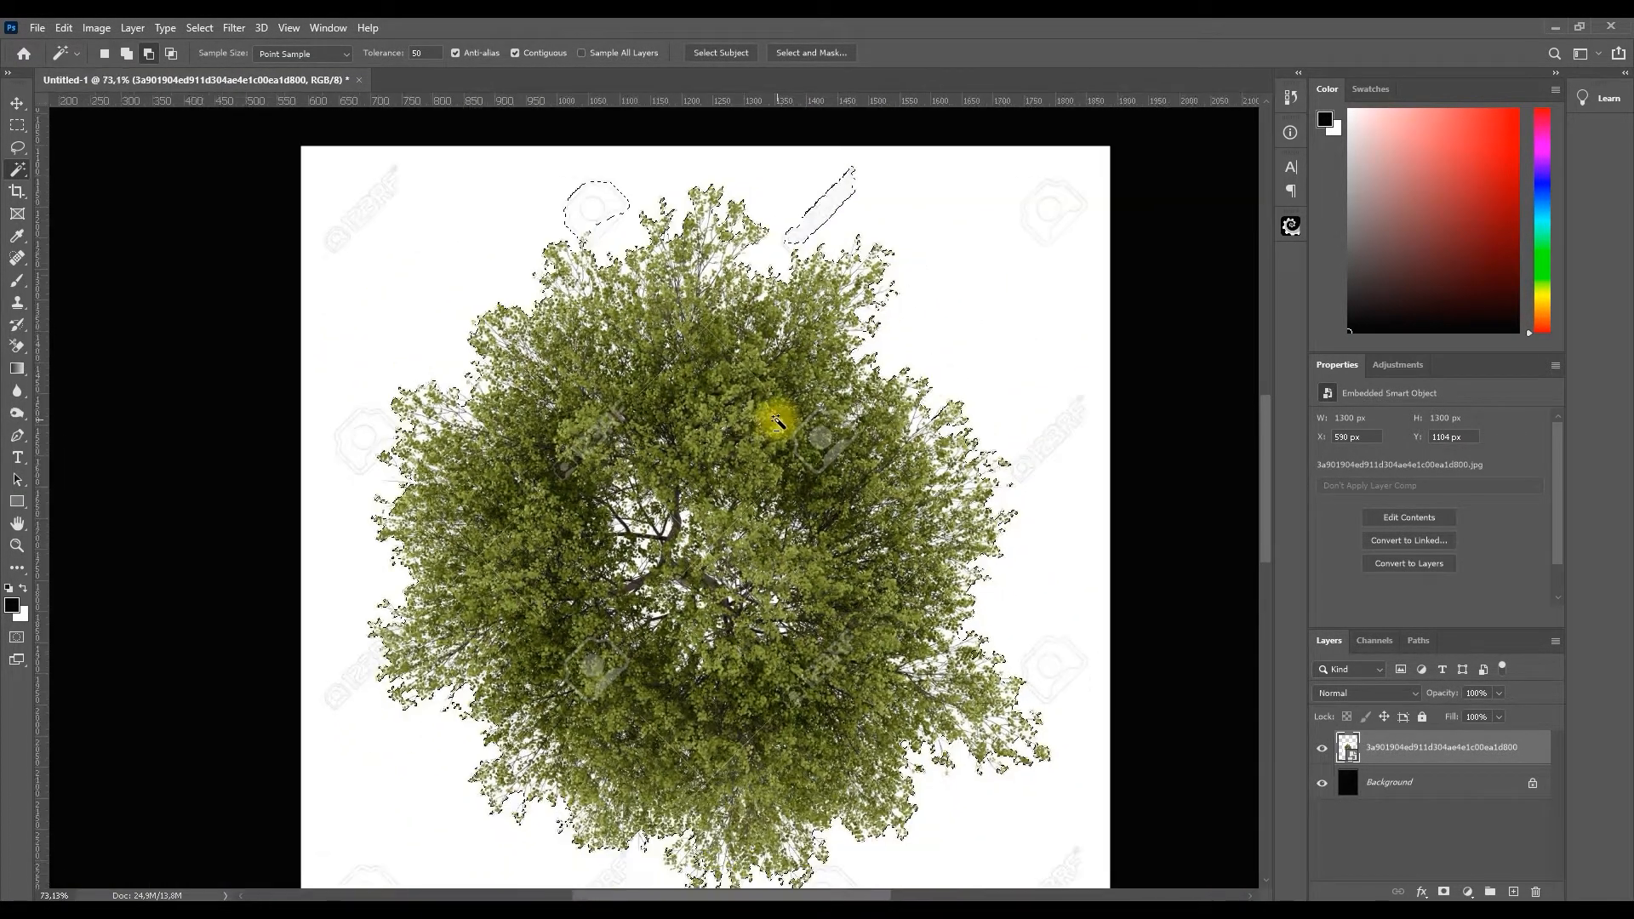
scroll(763, 532, up, 1)
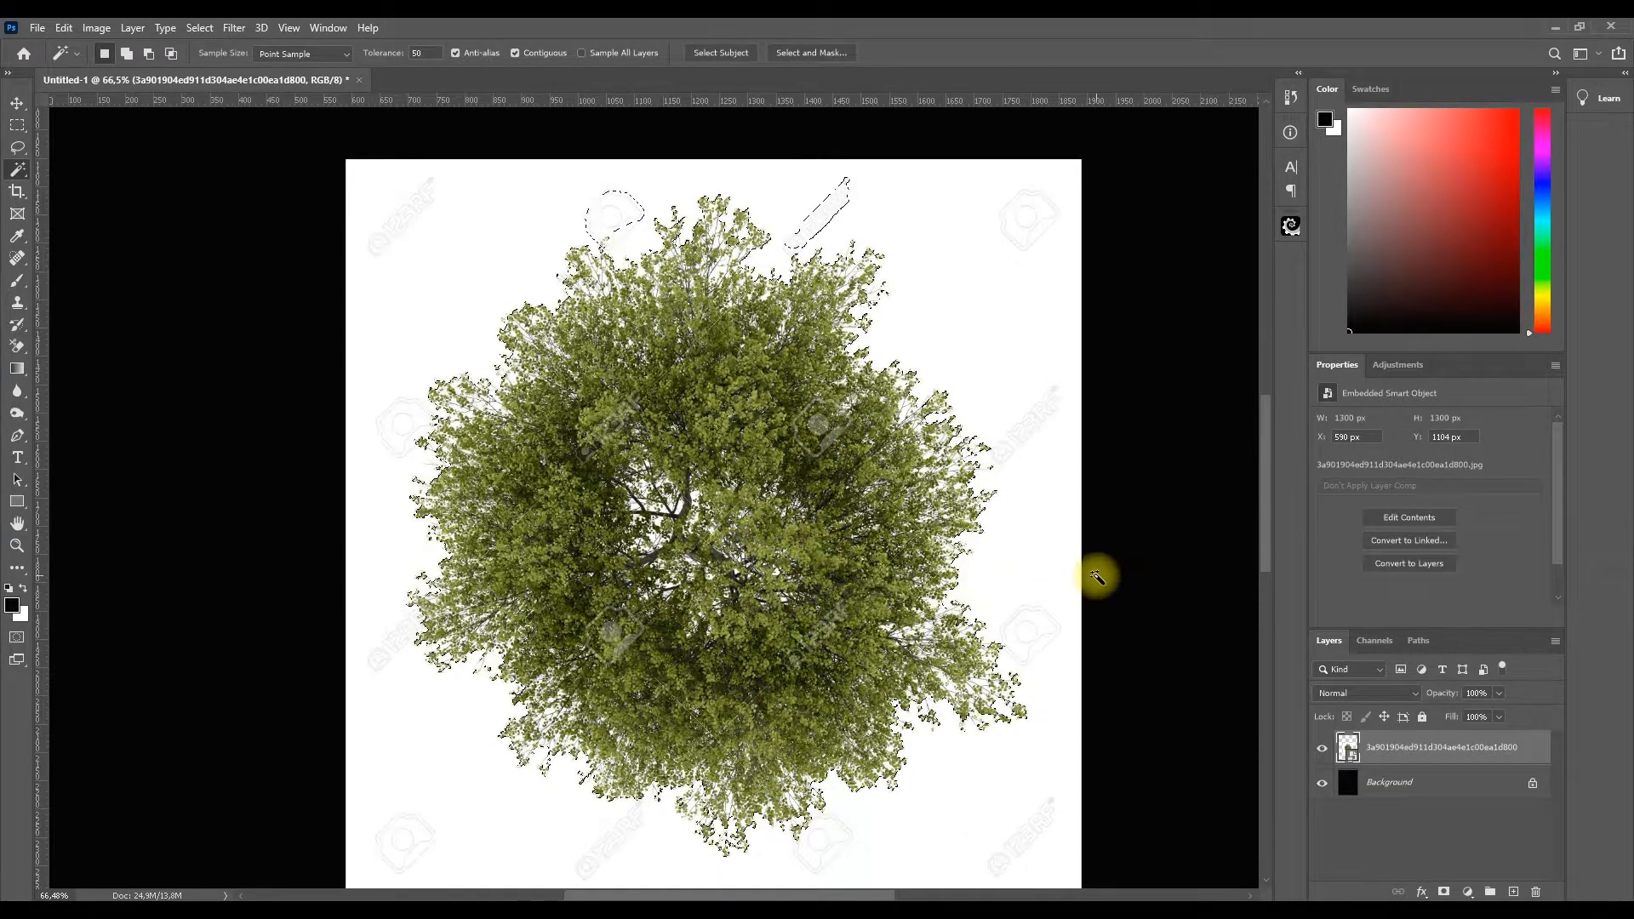
click(1444, 893)
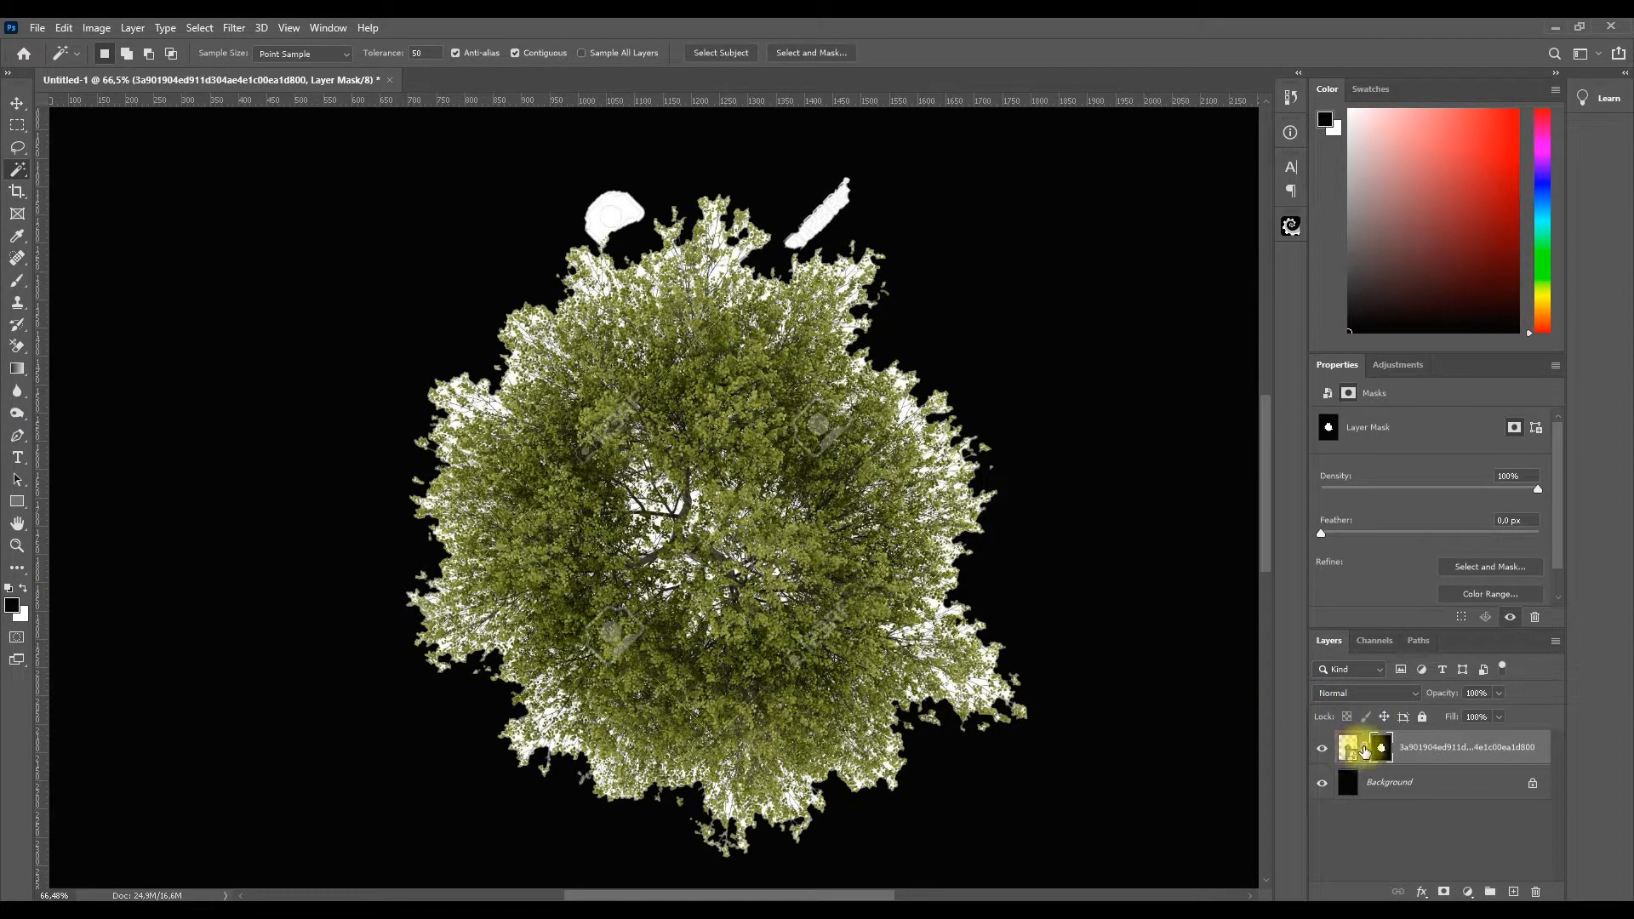
key(ctrl+z)
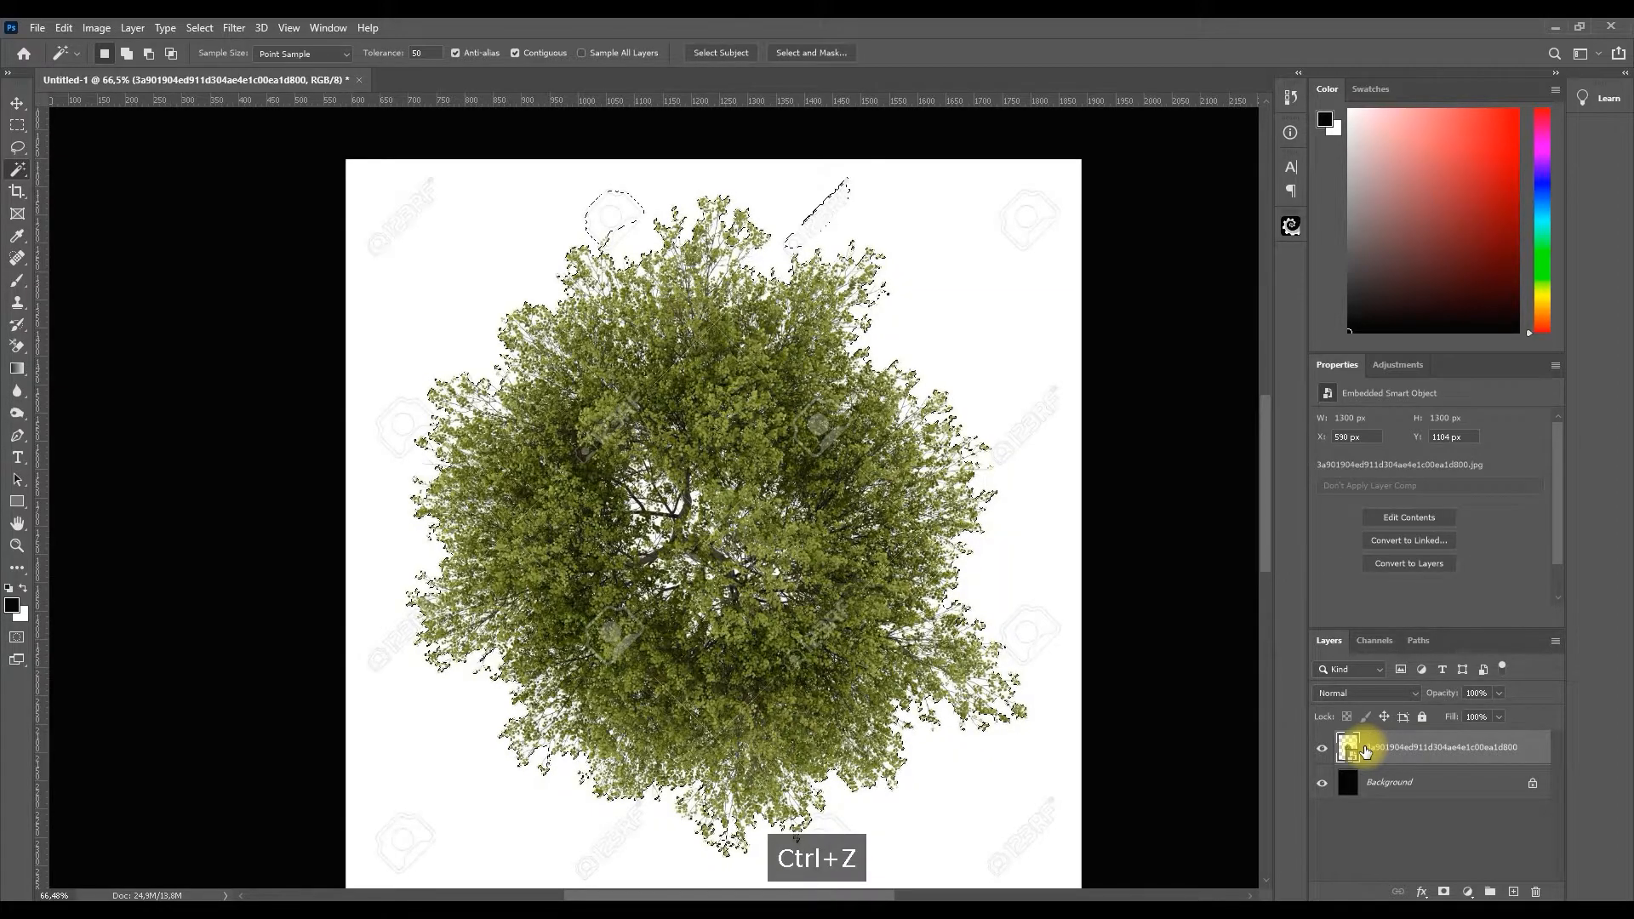
key(ctrl+d)
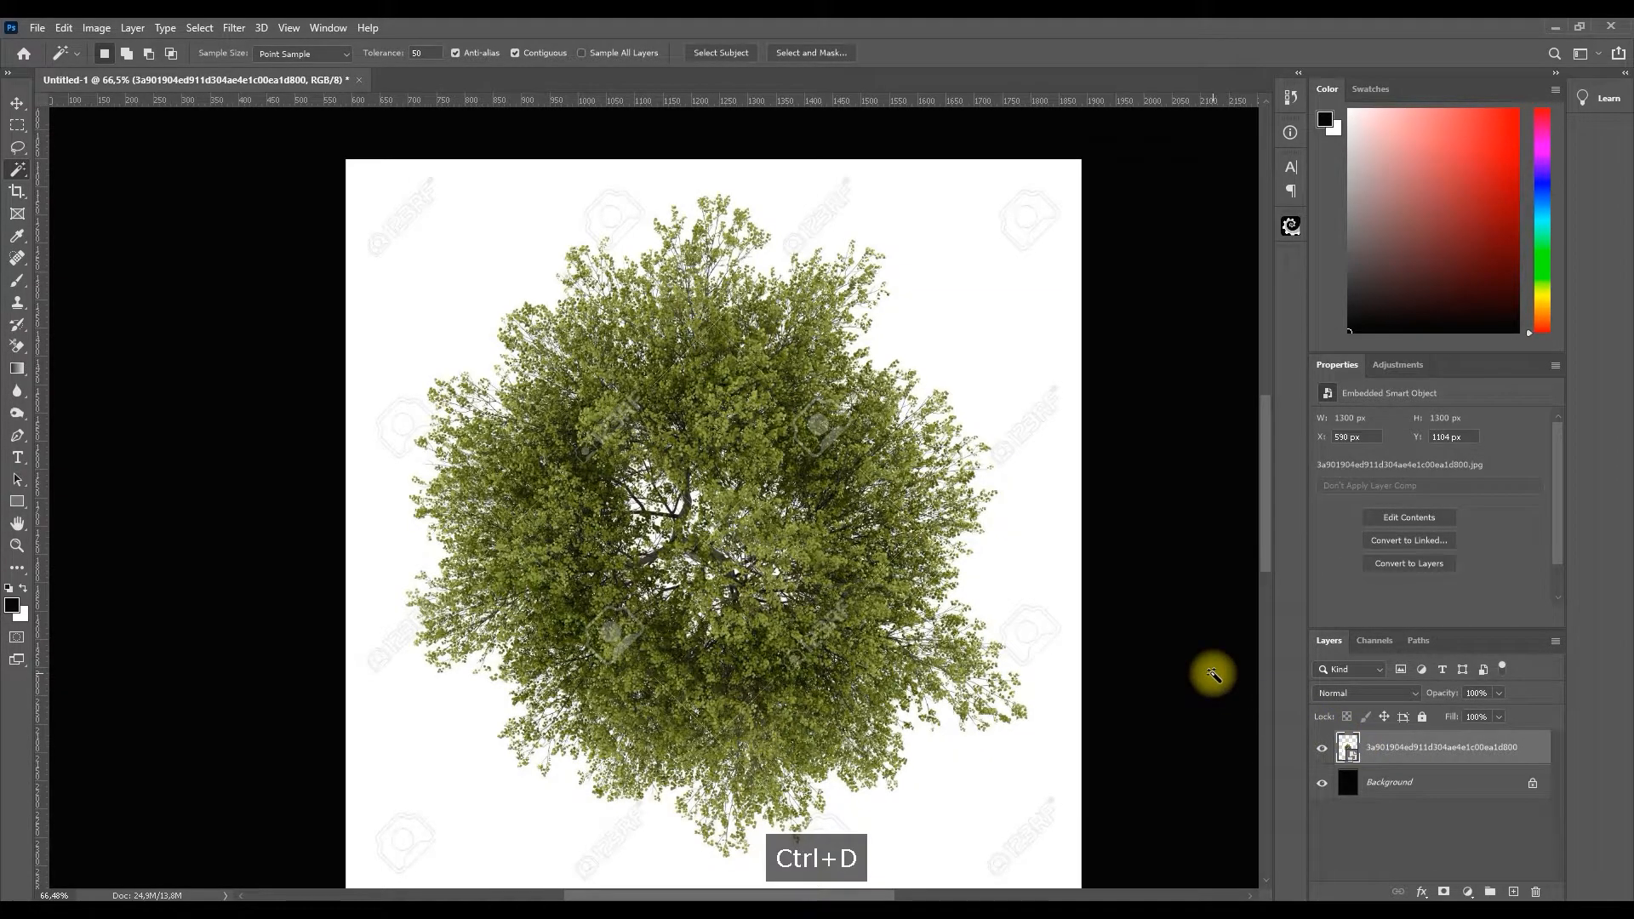
- Select the white background around the tree with Color Range, using Sampled Colors, fuzziness 106 and Localized Color Clusters at 100% range
scroll(784, 426, down, 1)
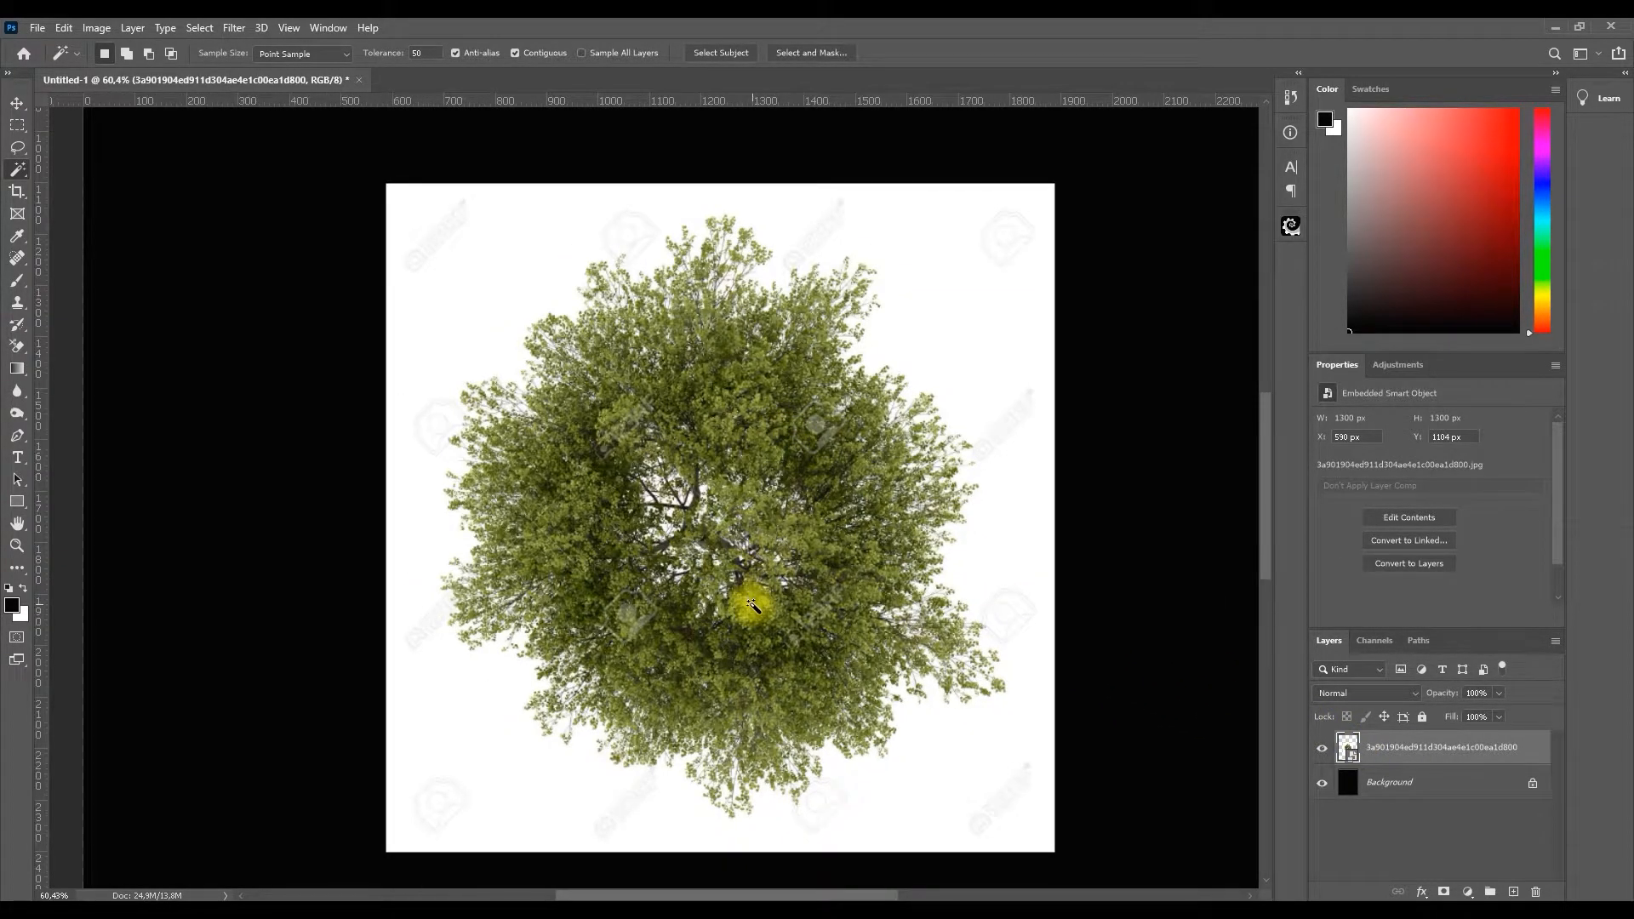
scroll(748, 601, up, 1)
scroll(766, 532, down, 1)
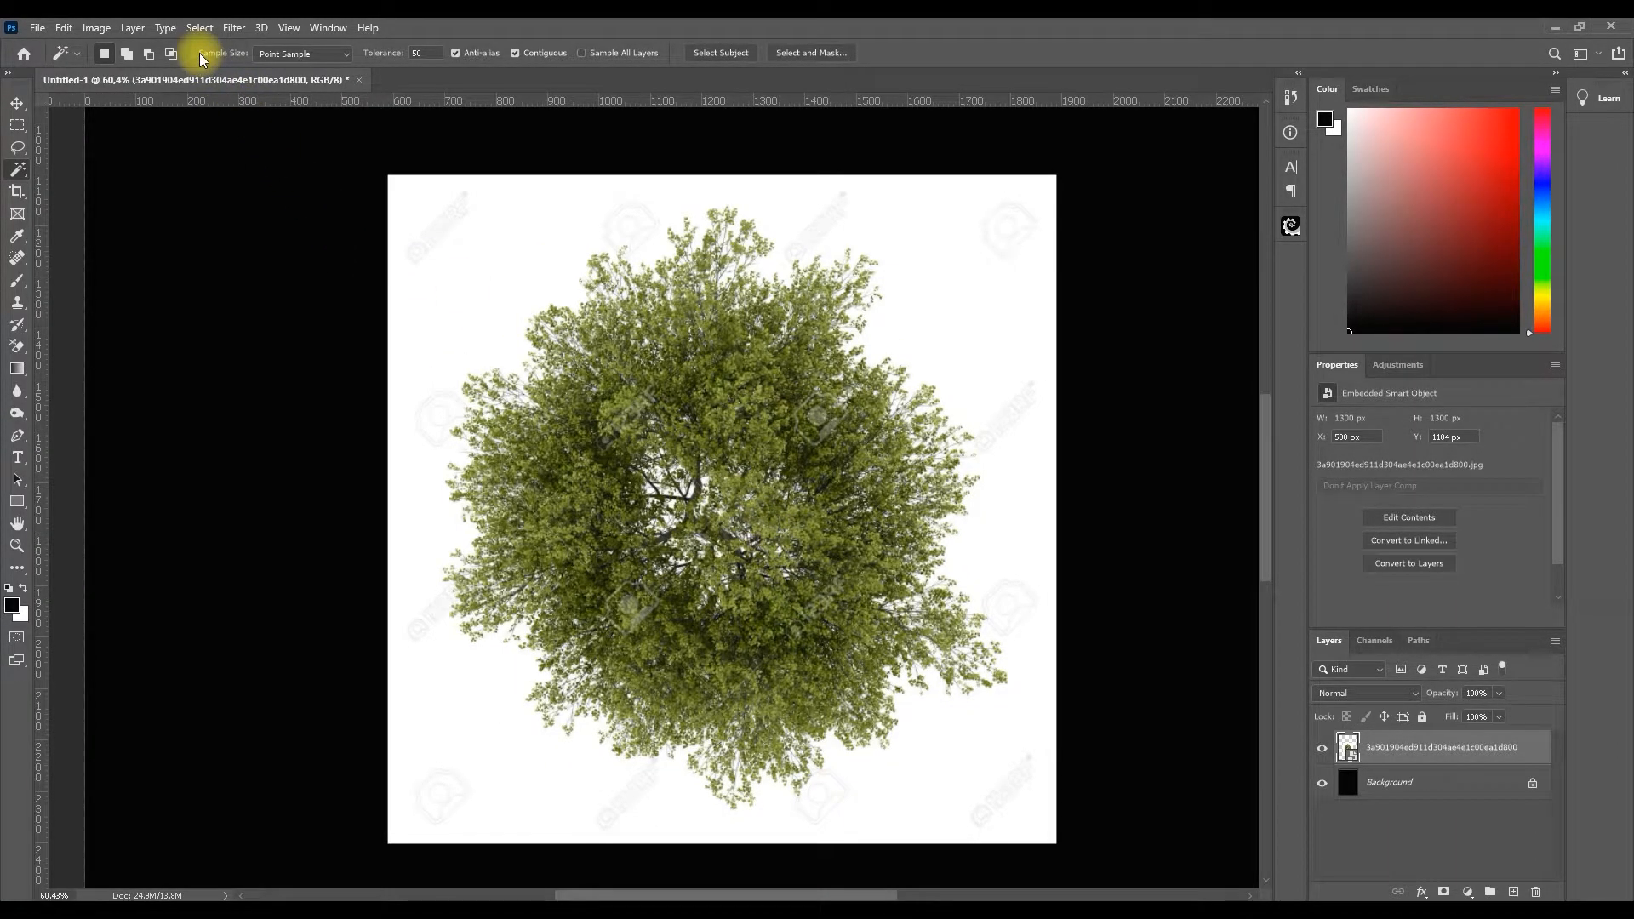
click(17, 103)
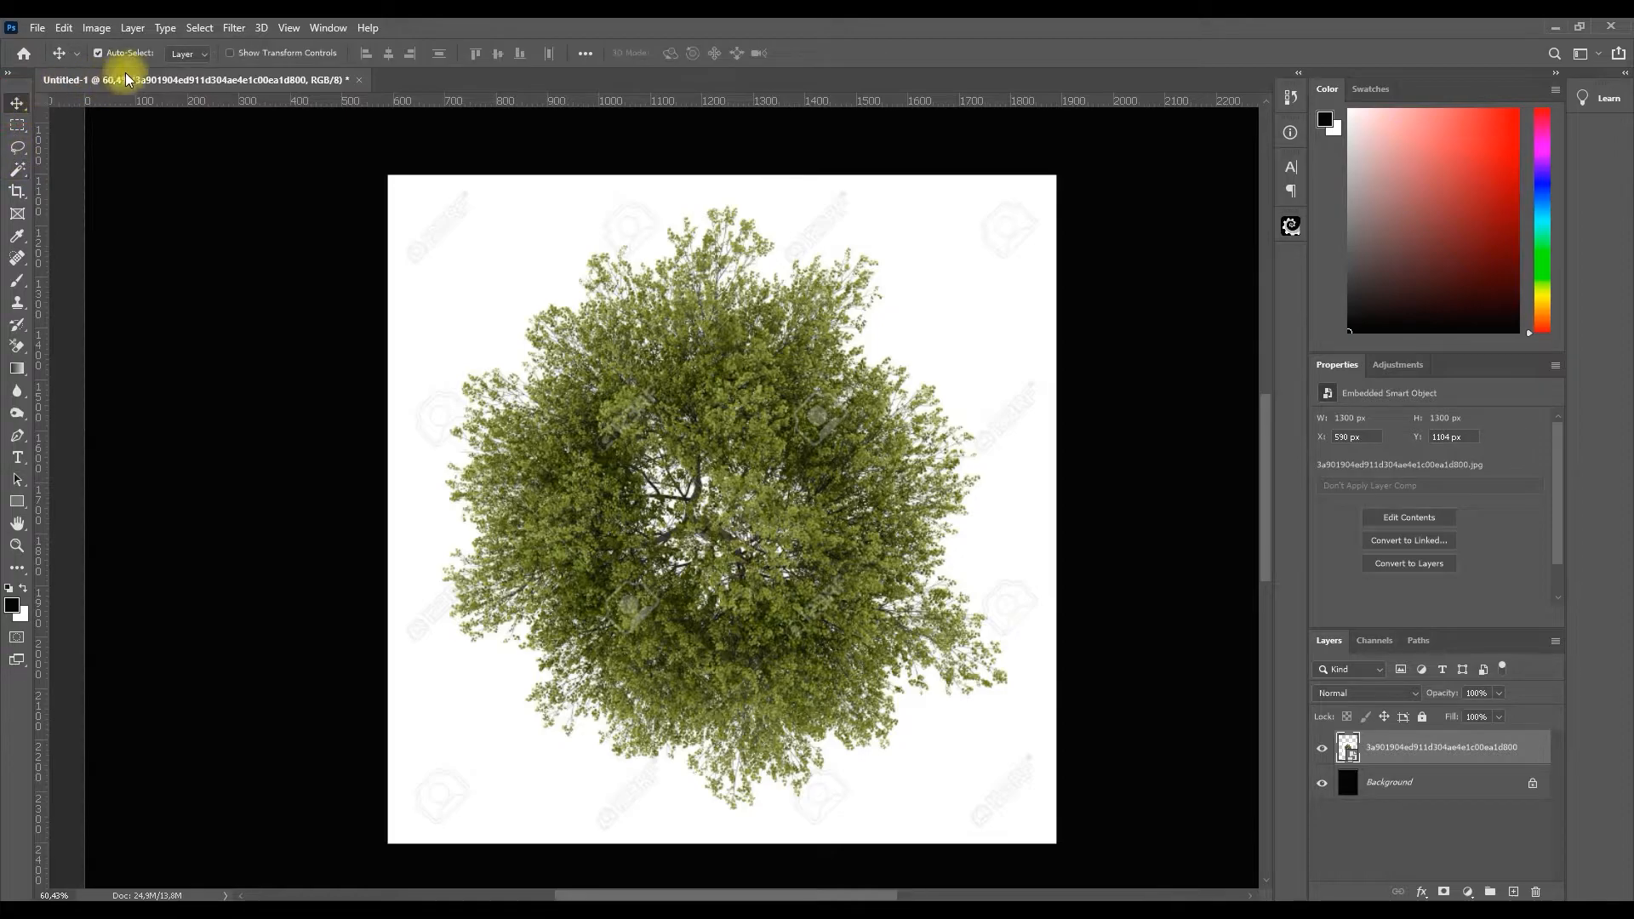
click(201, 28)
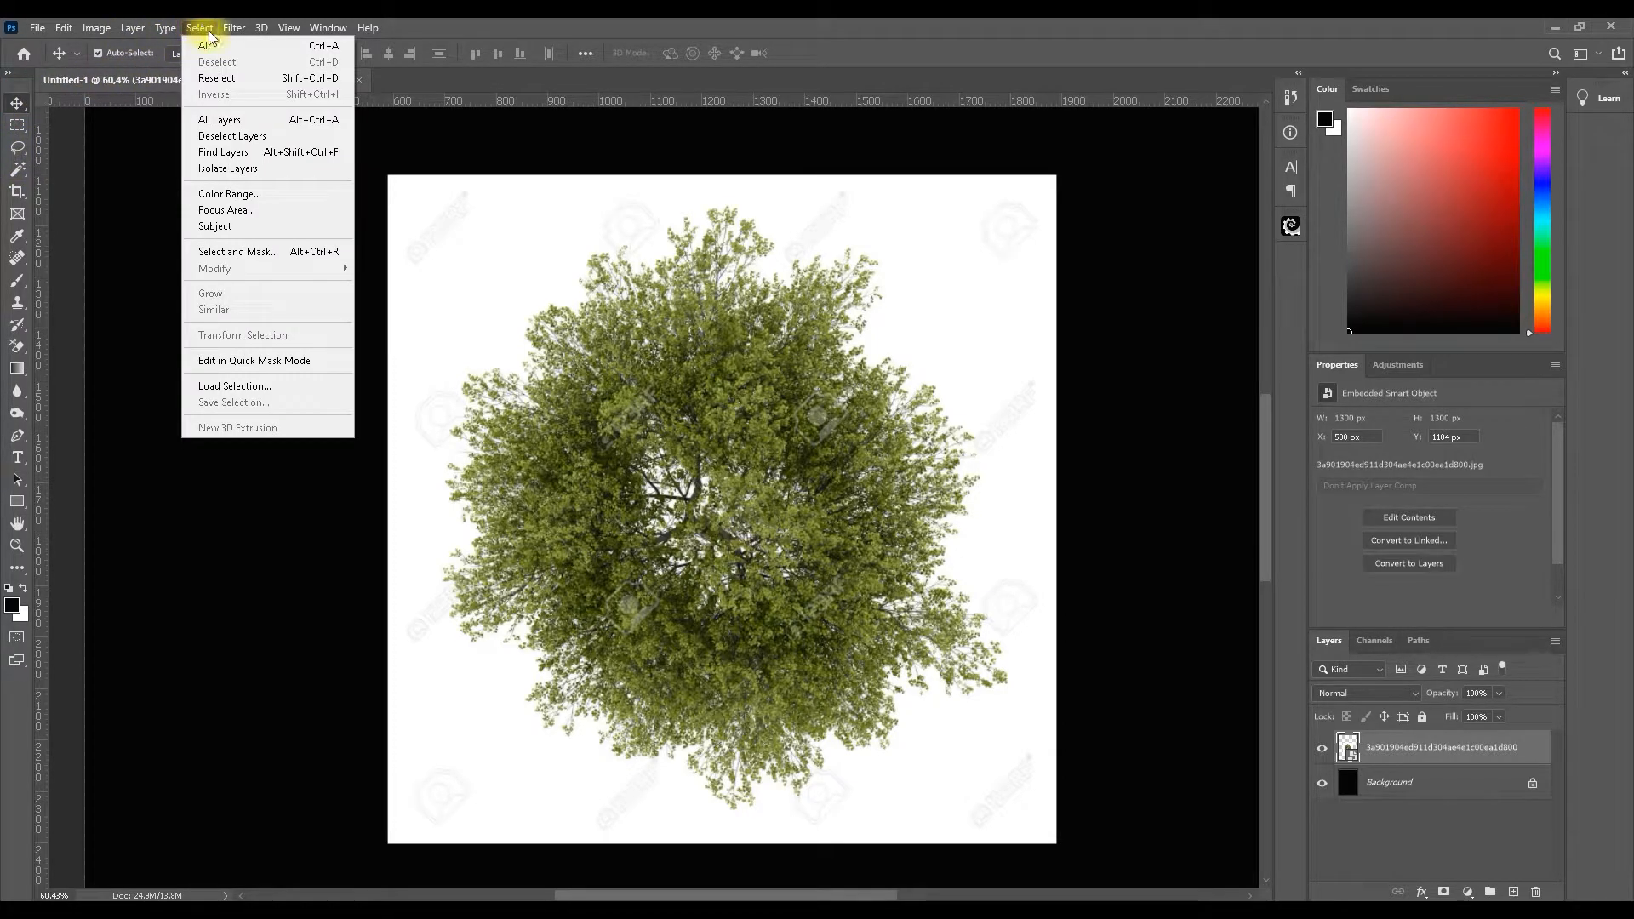
click(260, 198)
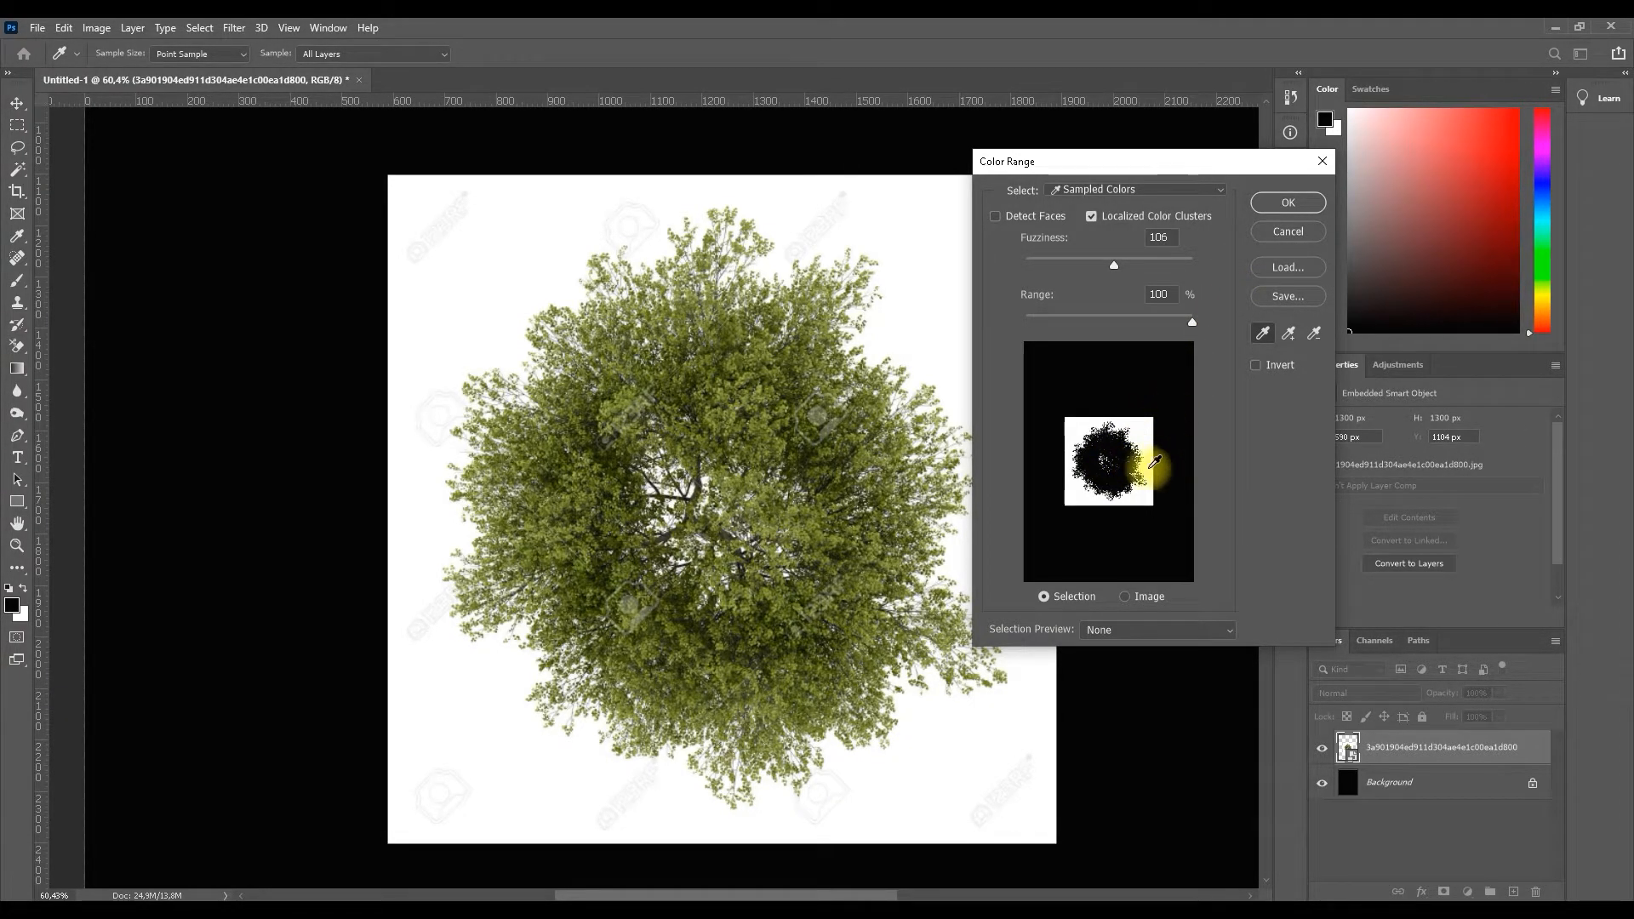
scroll(1149, 463, up, 2)
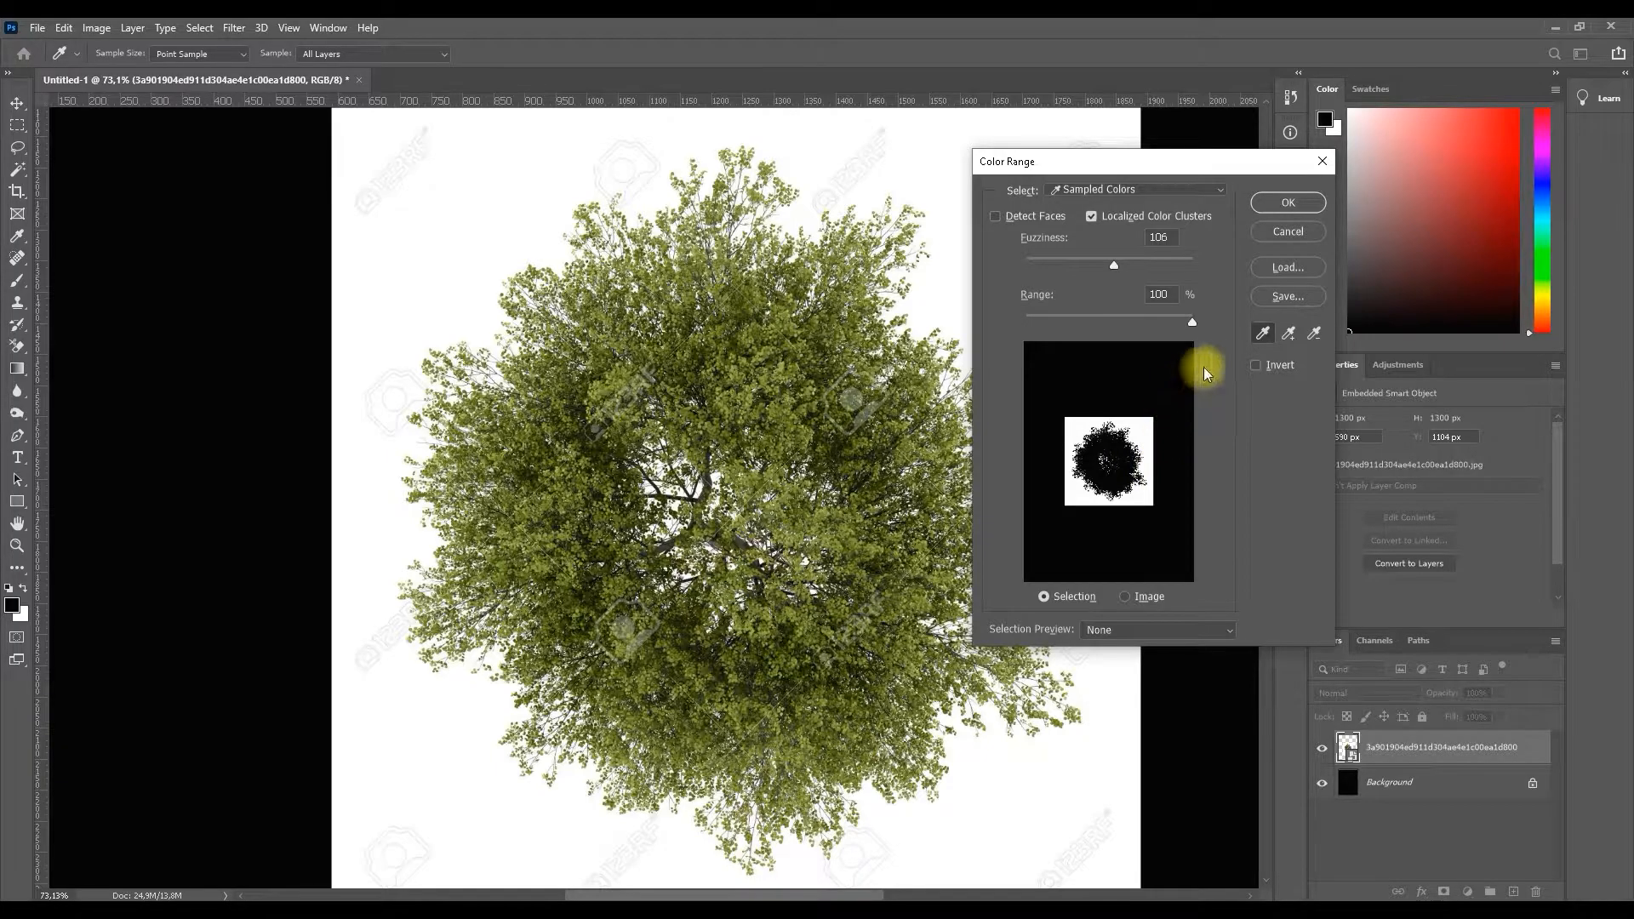
scroll(624, 427, down, 2)
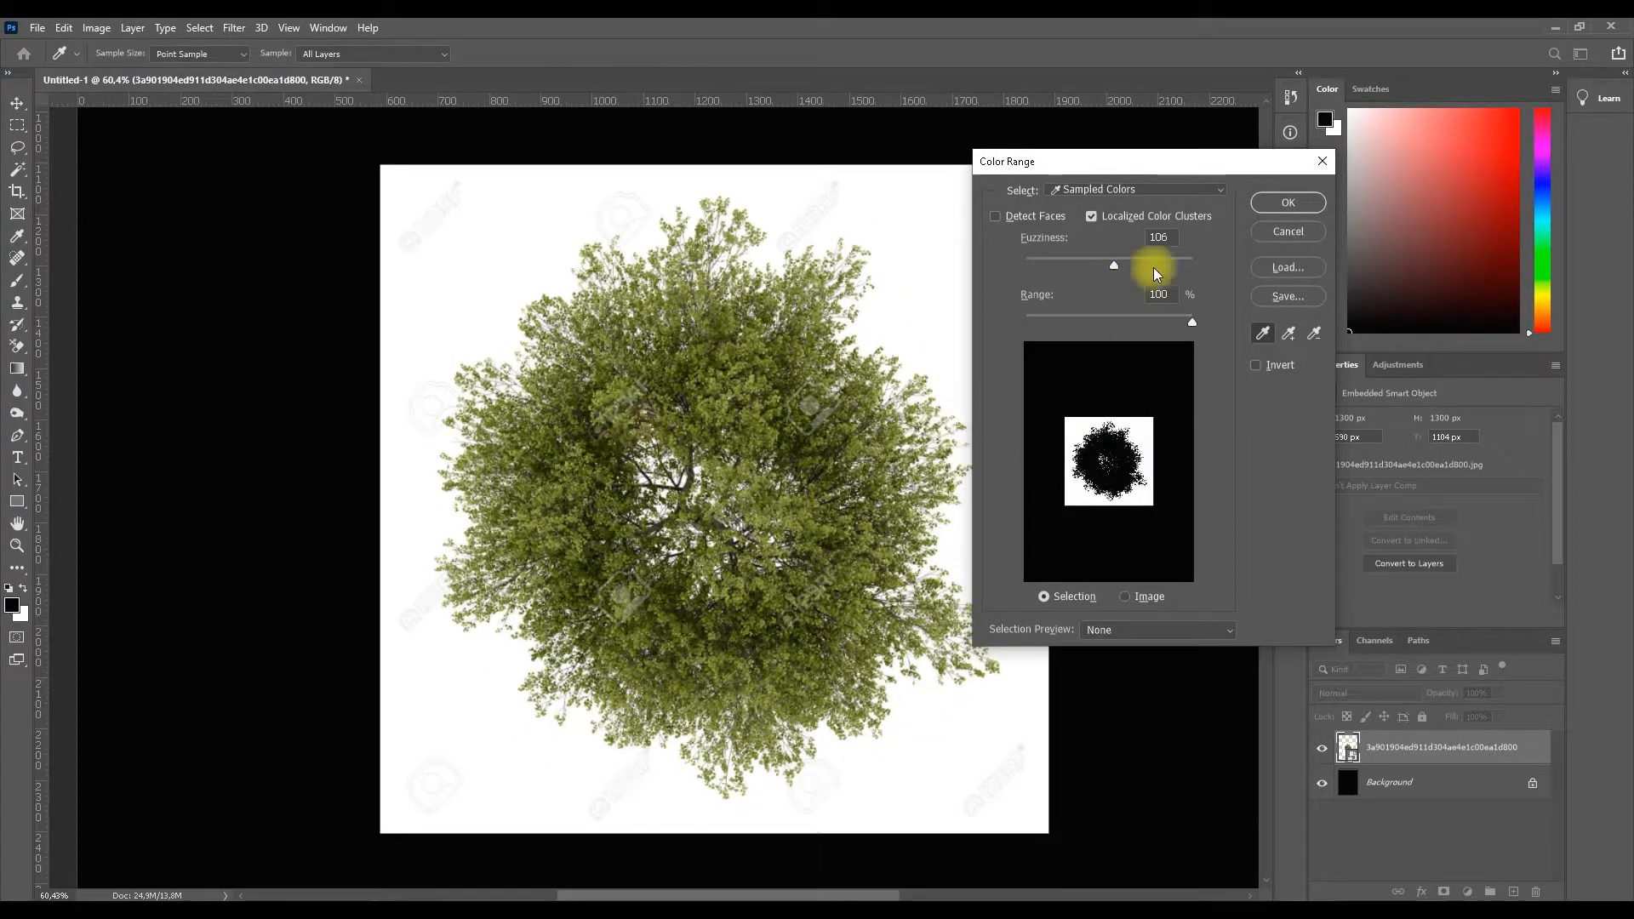
click(1298, 203)
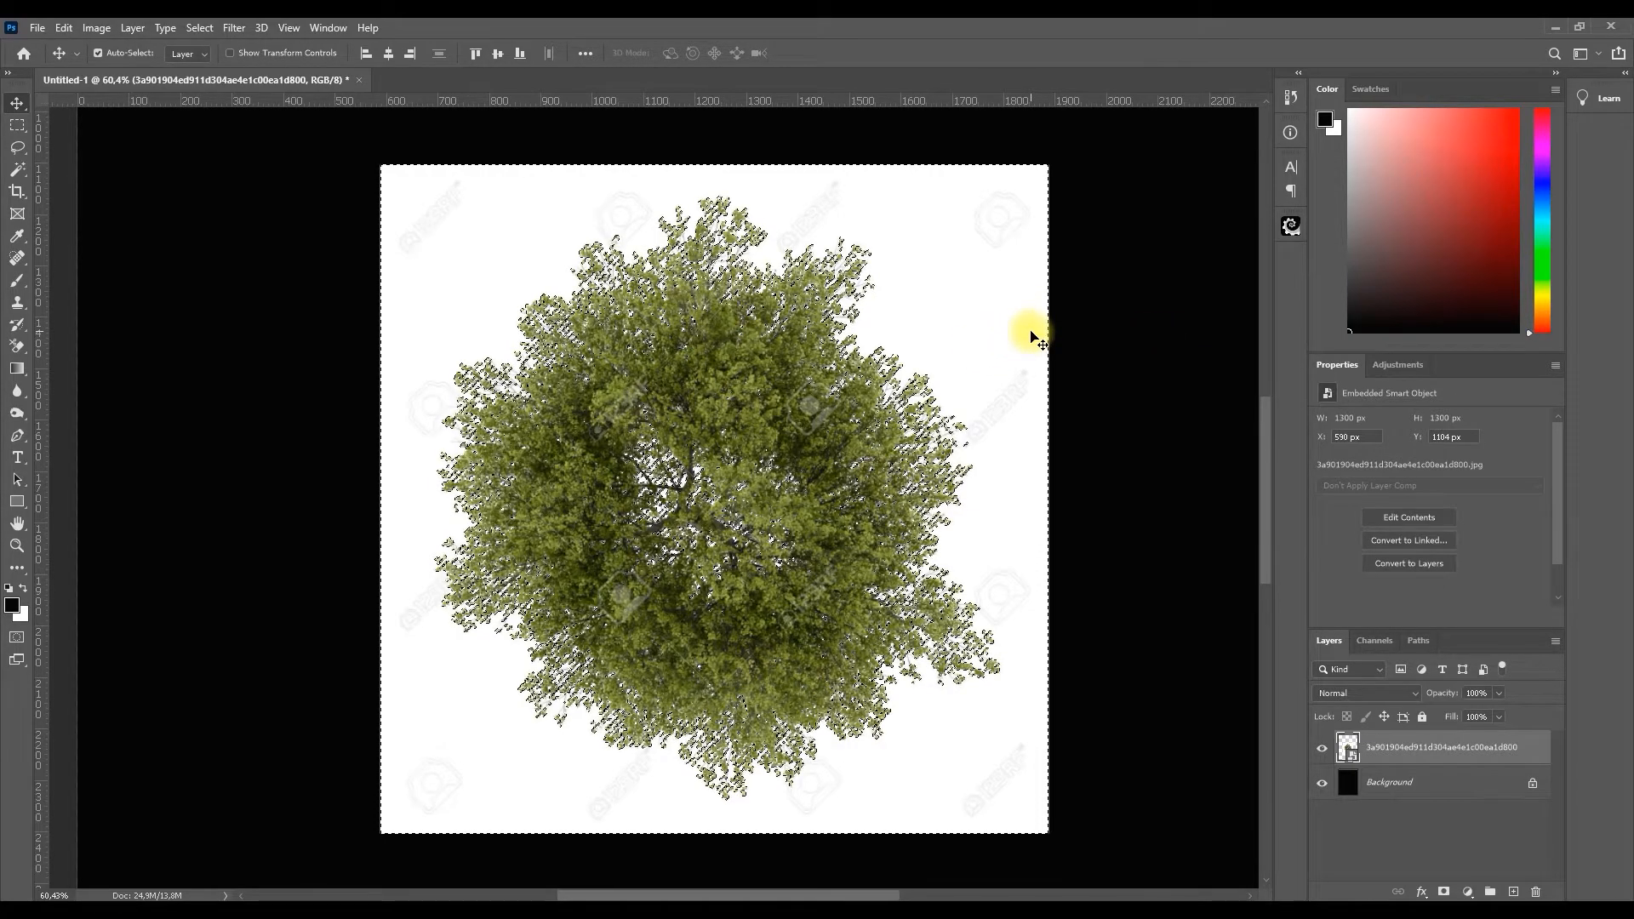
- Try the background selection as a layer mask, undo it, and mask the tree image with the inverted selection instead
click(1446, 892)
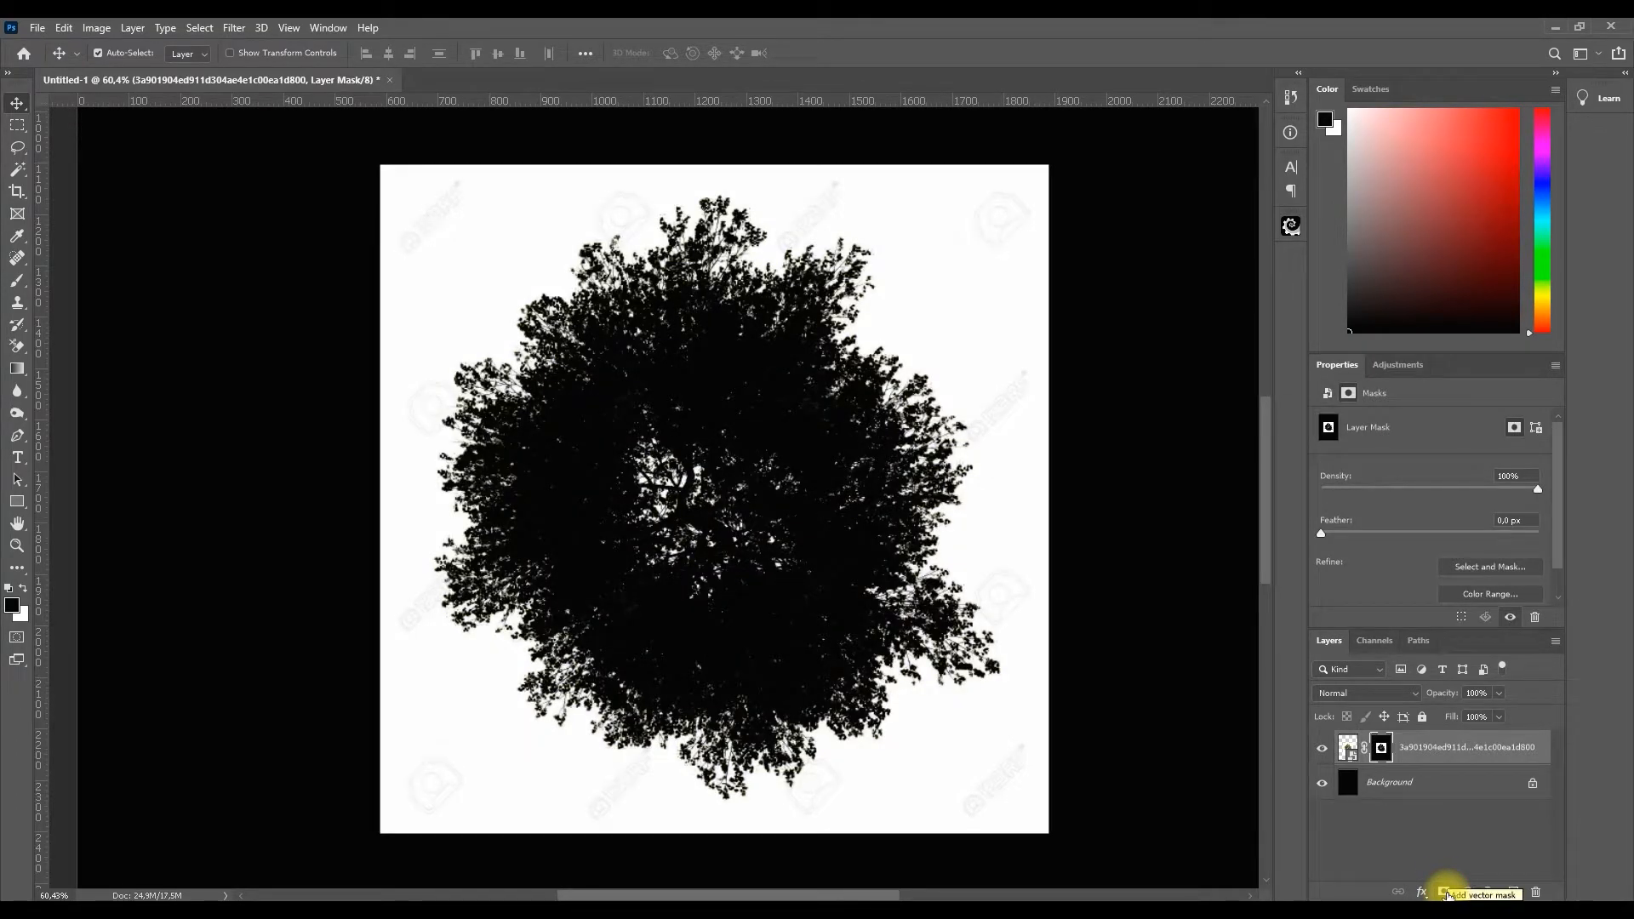
key(ctrl+z)
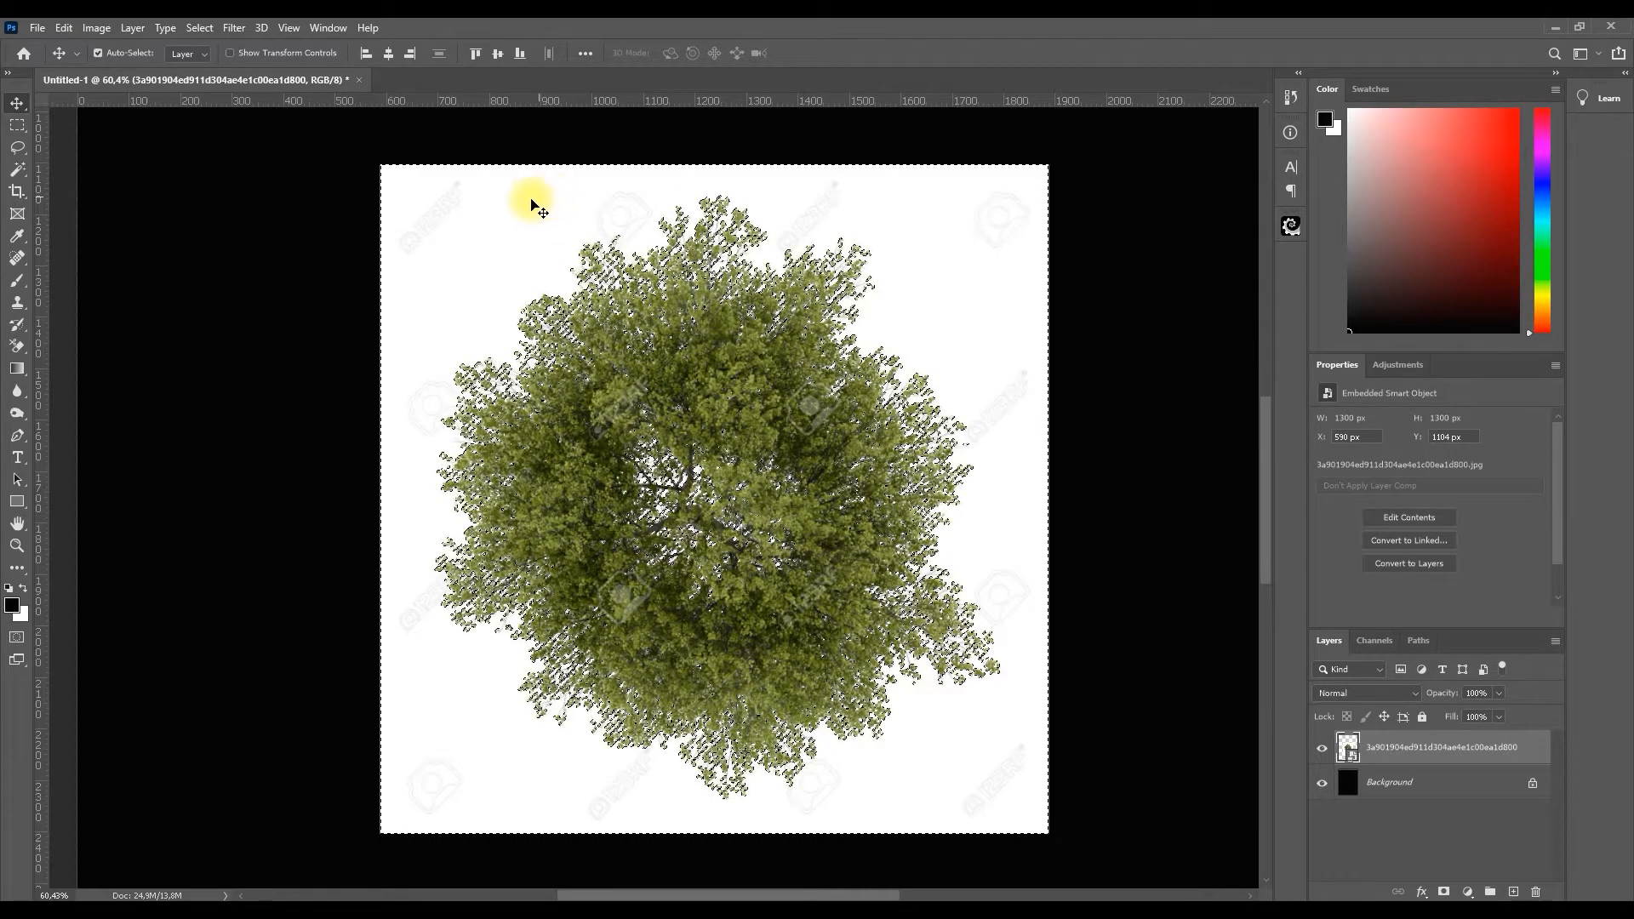
click(199, 28)
click(214, 94)
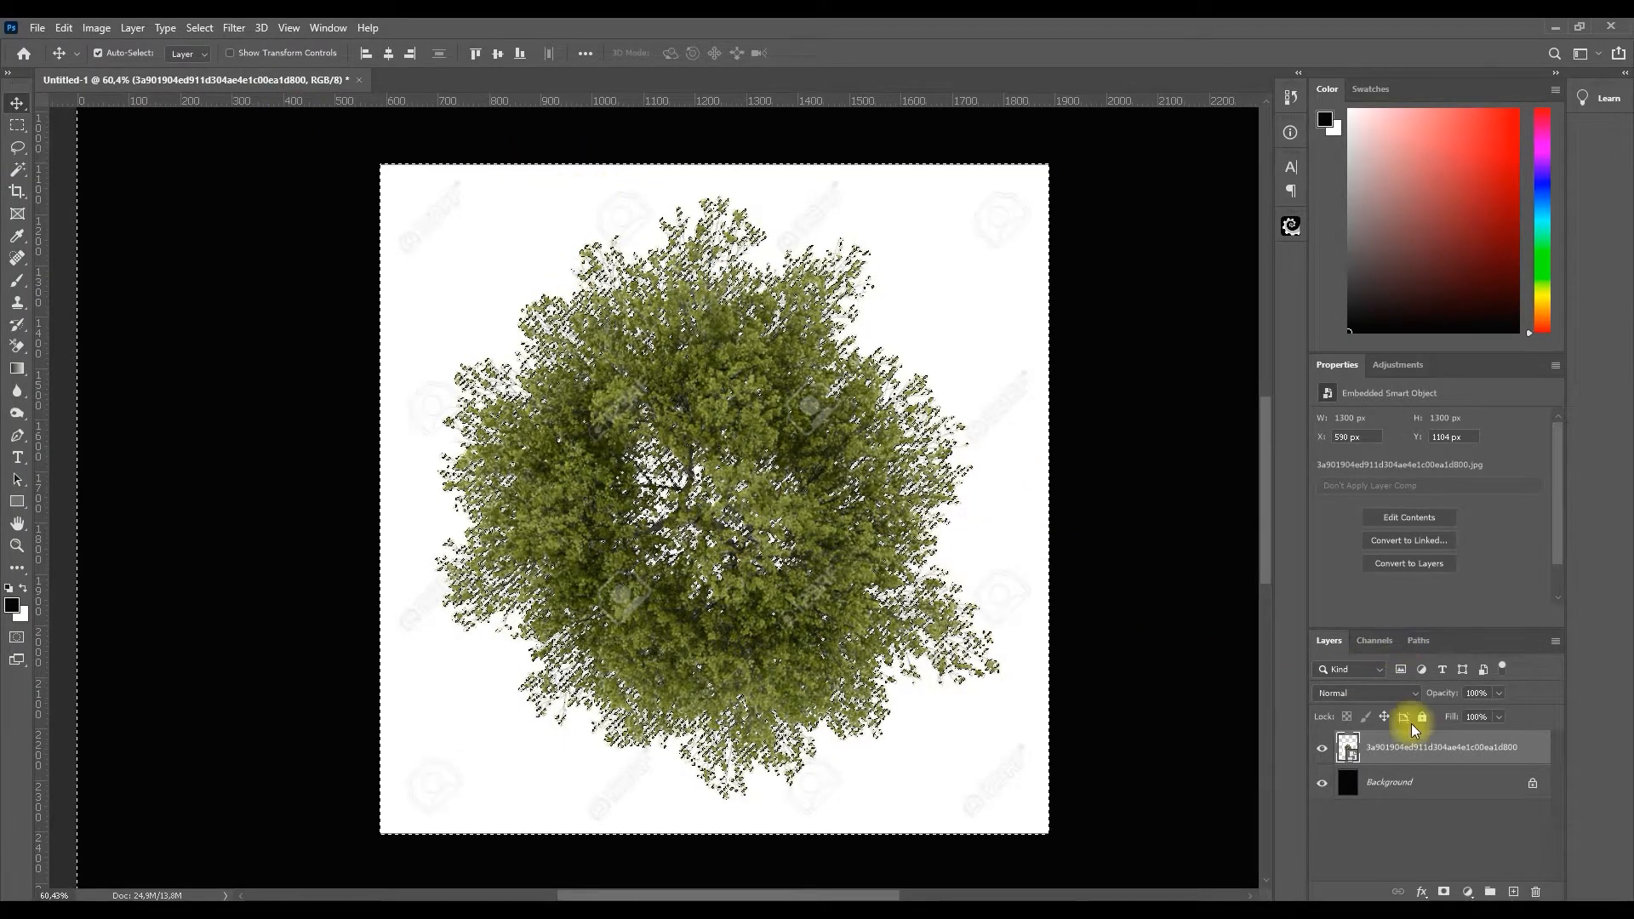
click(1445, 891)
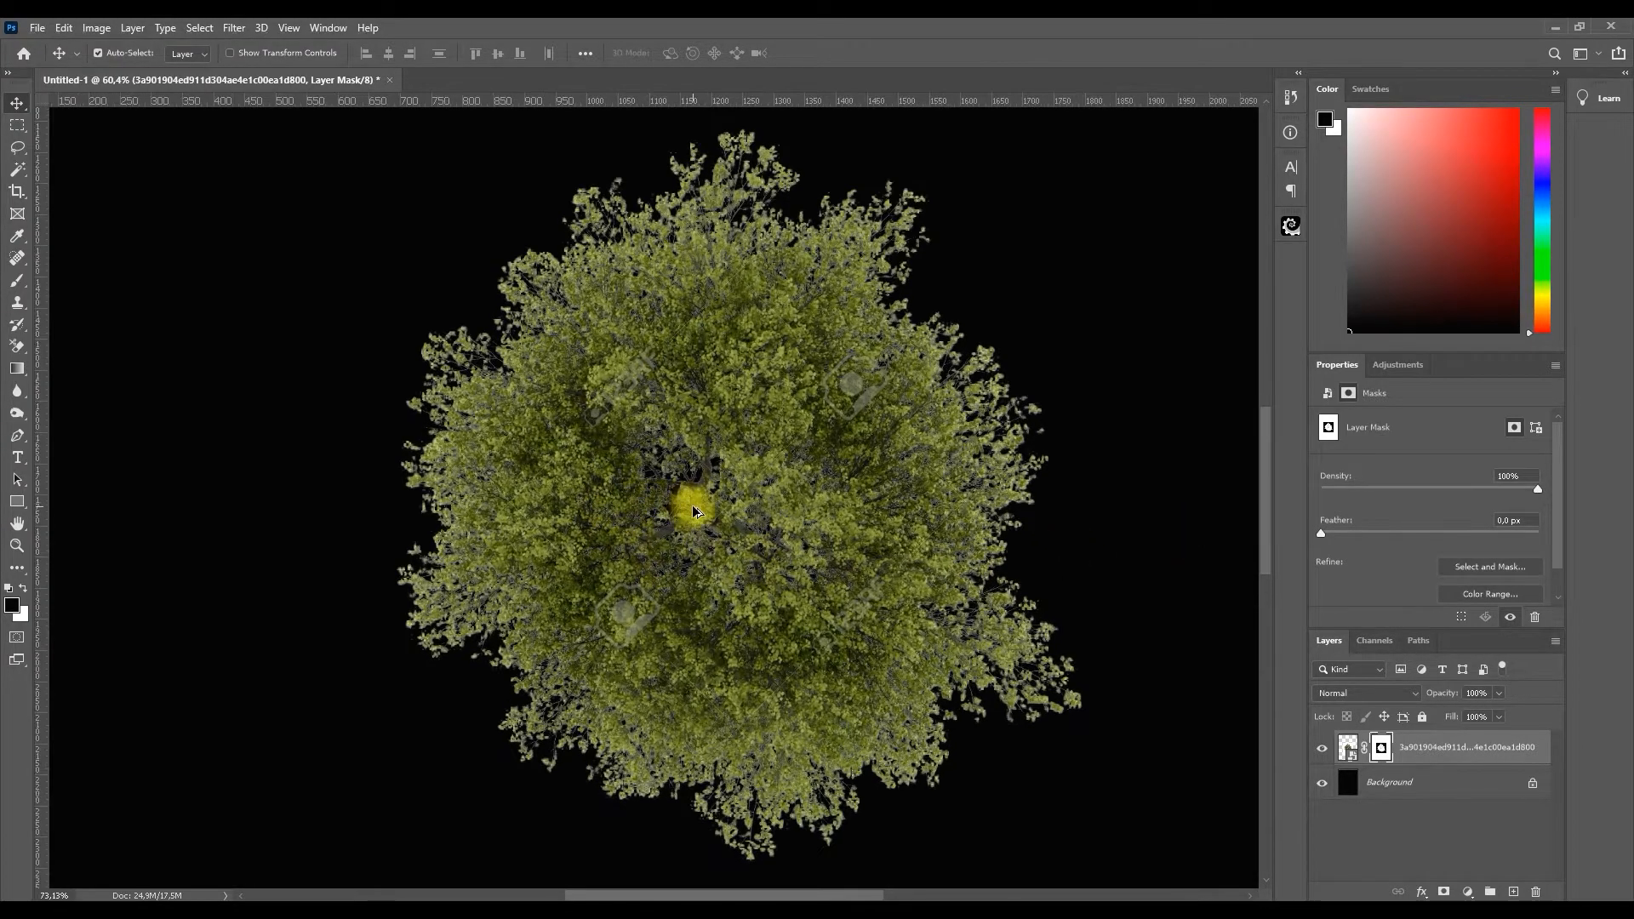
- Inspect the masked branches and leaf edges, then undo the mask and the selection inversion and clear the Color Range selection
scroll(692, 511, up, 3)
scroll(690, 522, up, 3)
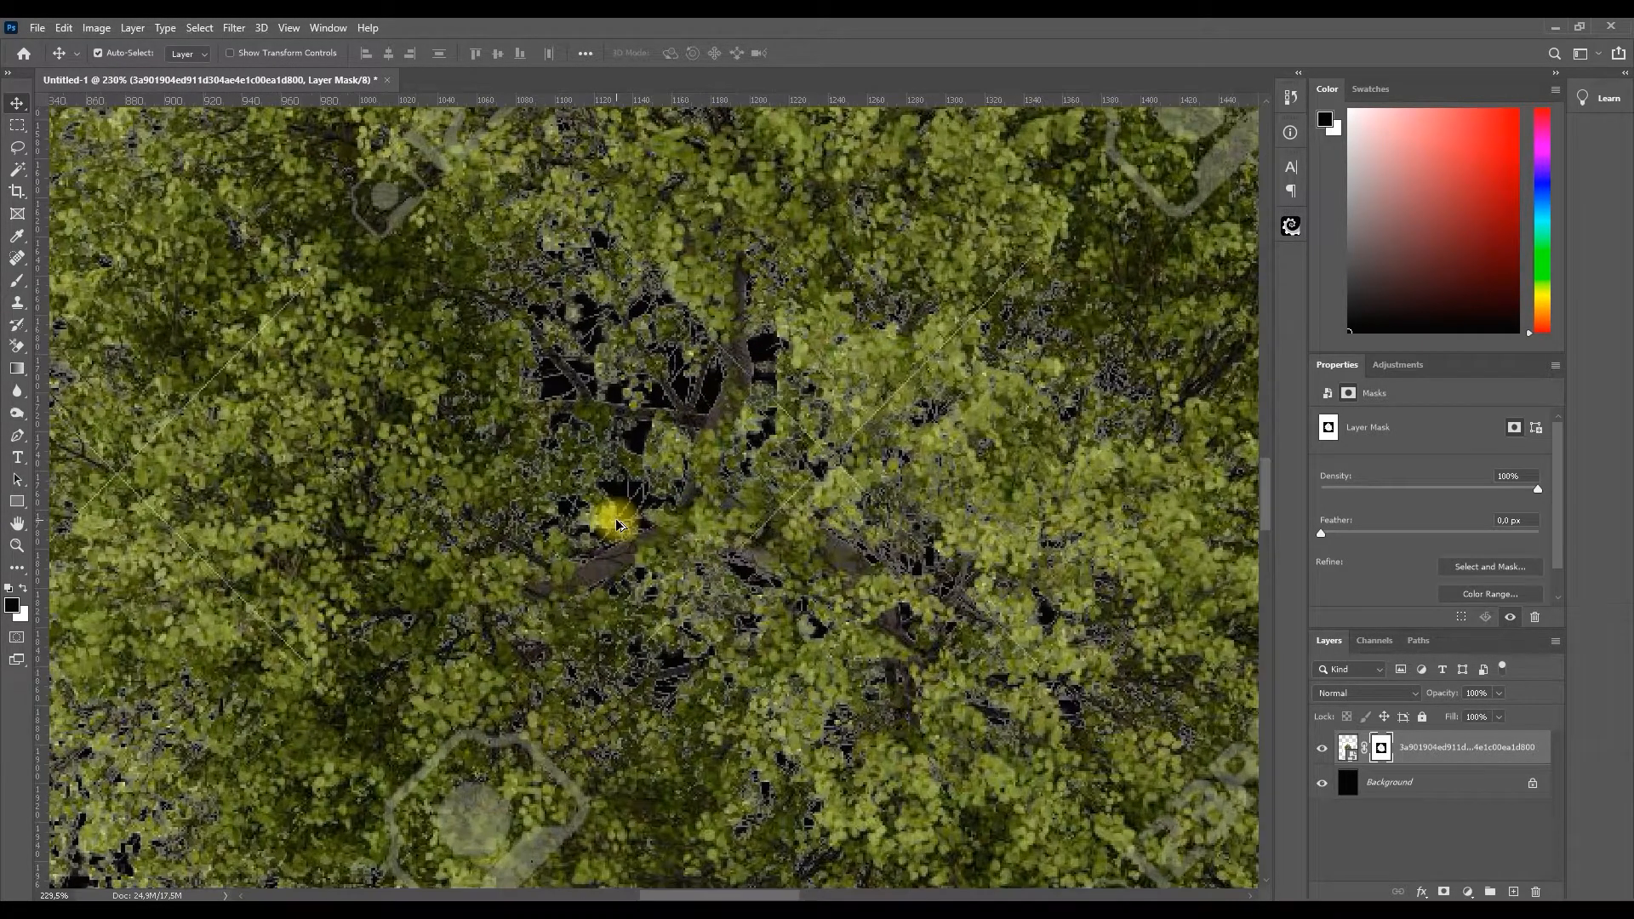
scroll(600, 469, down, 5)
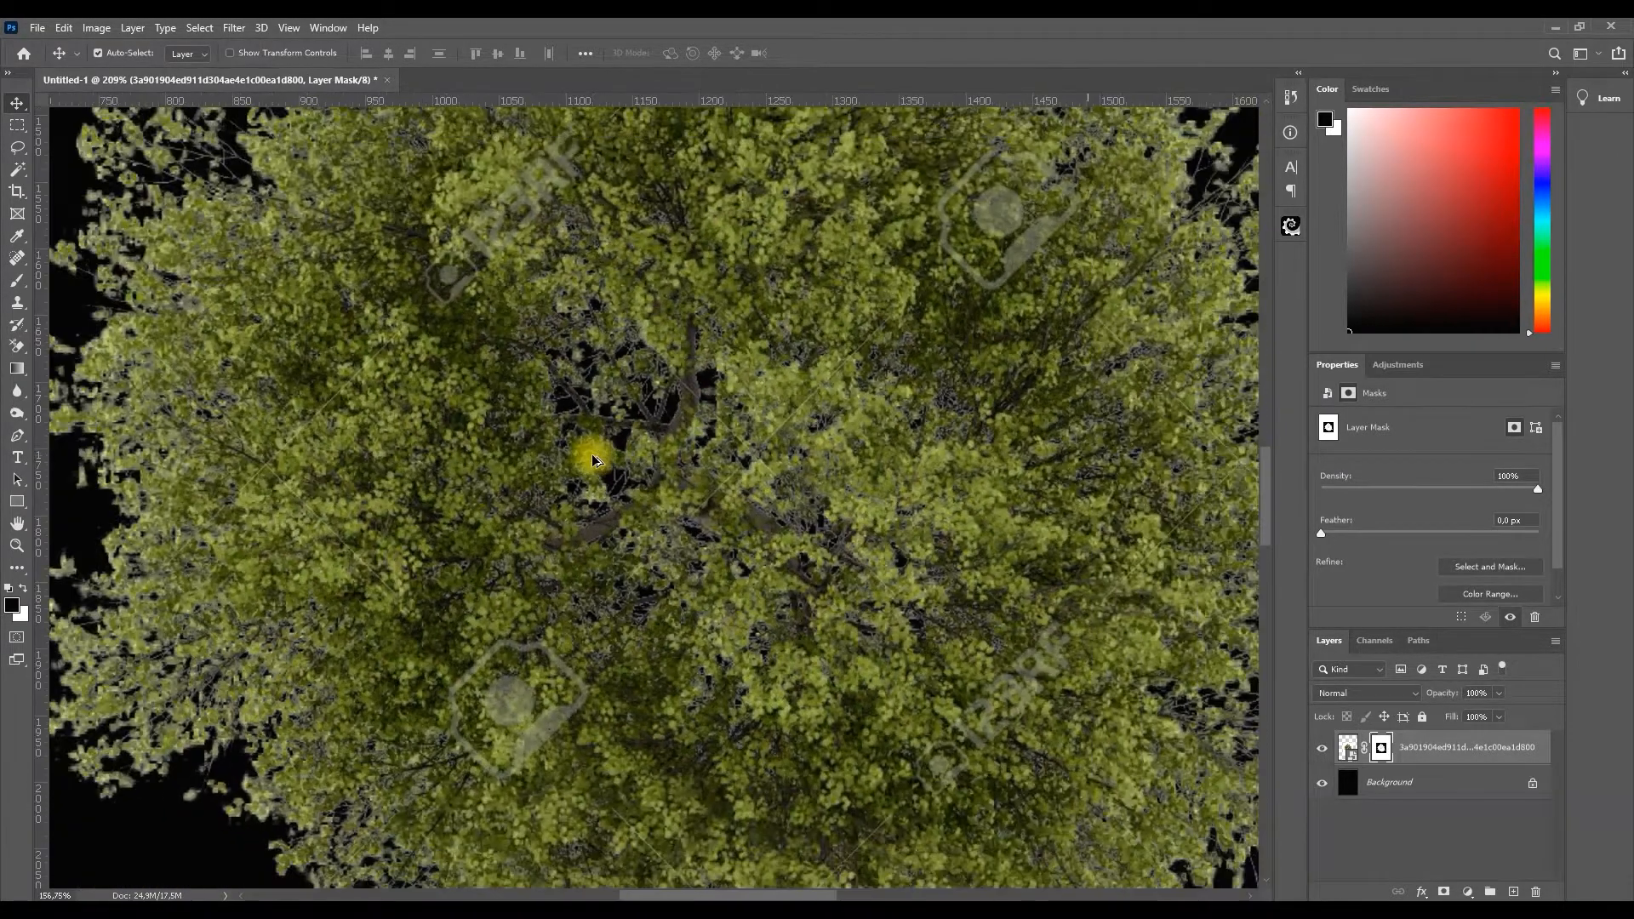
scroll(594, 458, down, 3)
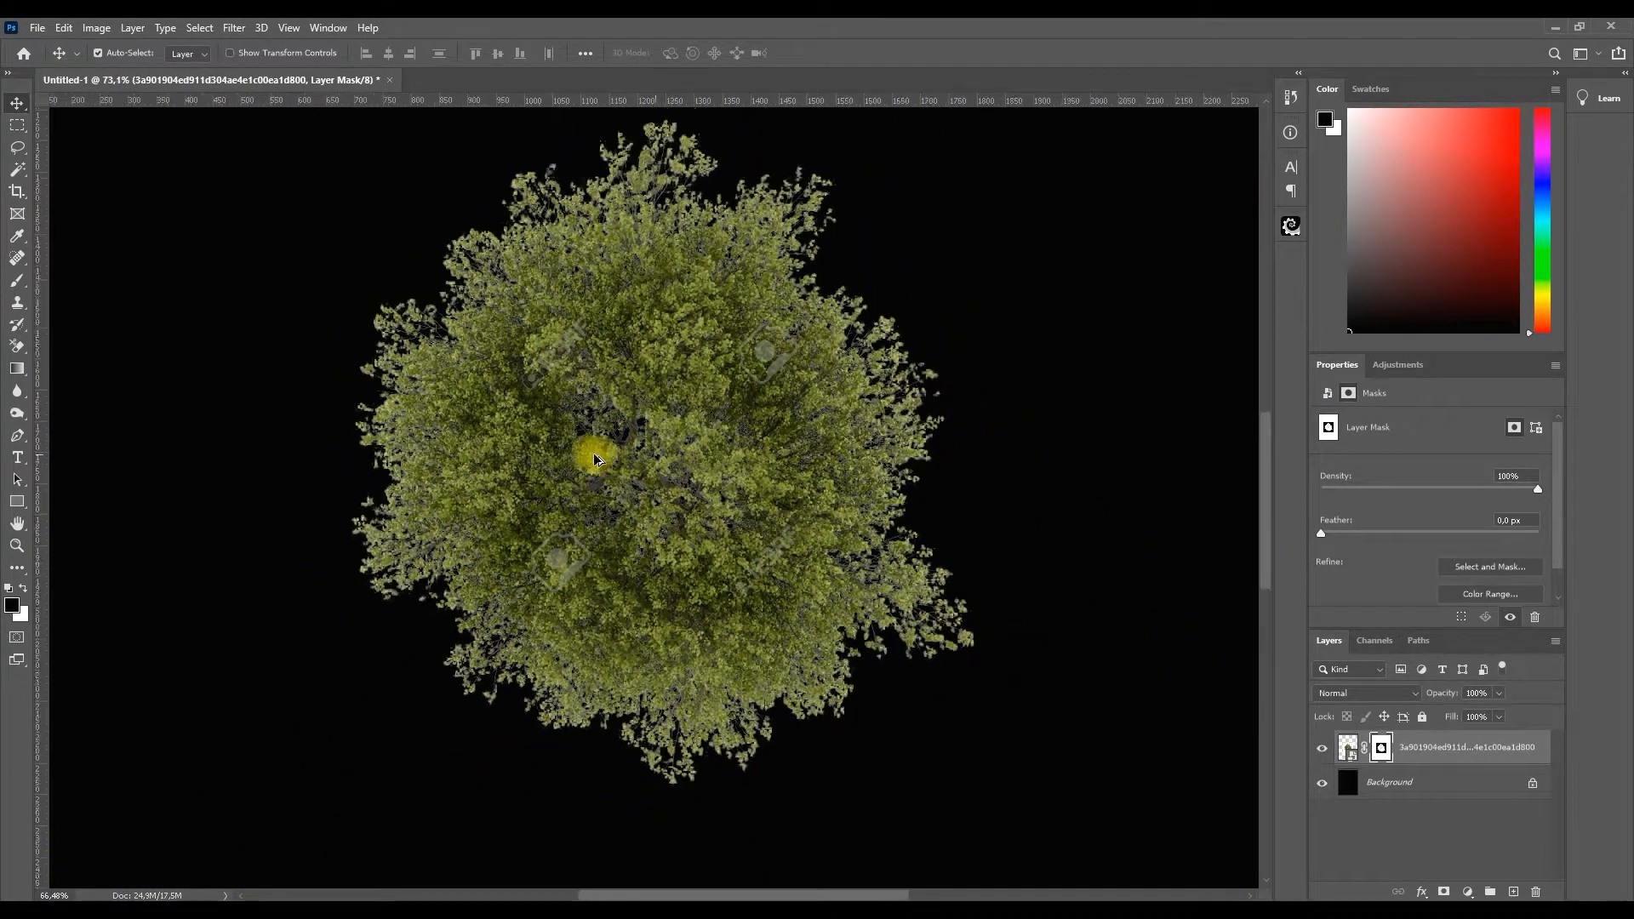
scroll(627, 383, up, 2)
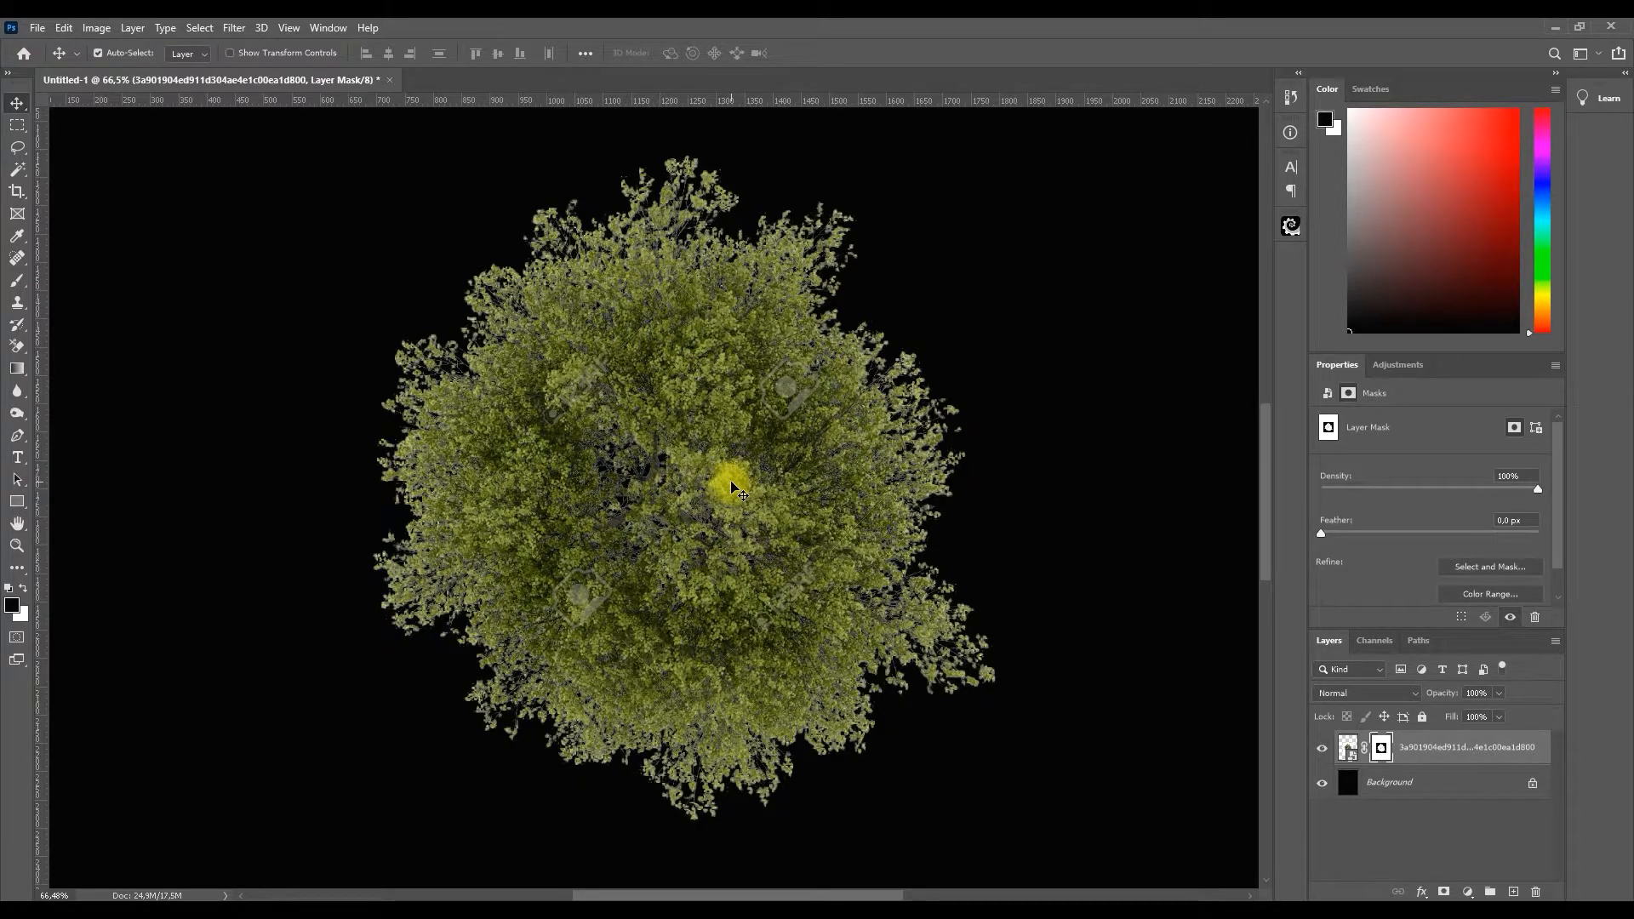
key(ctrl+z)
key(ctrl+z)
key(ctrl+z)
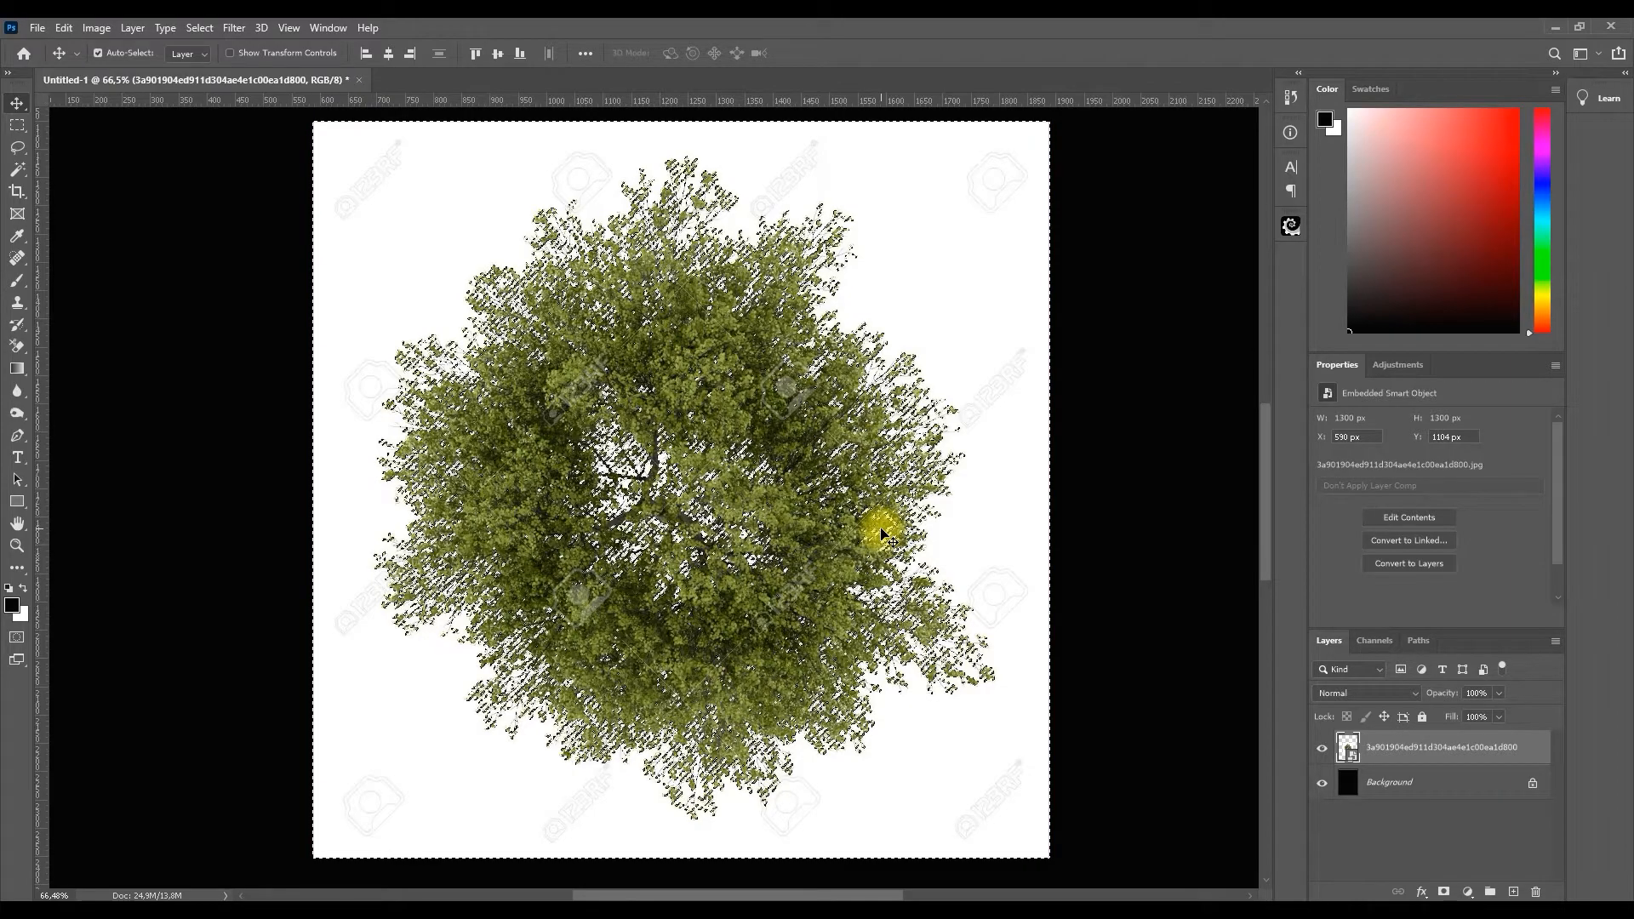
key(ctrl+d)
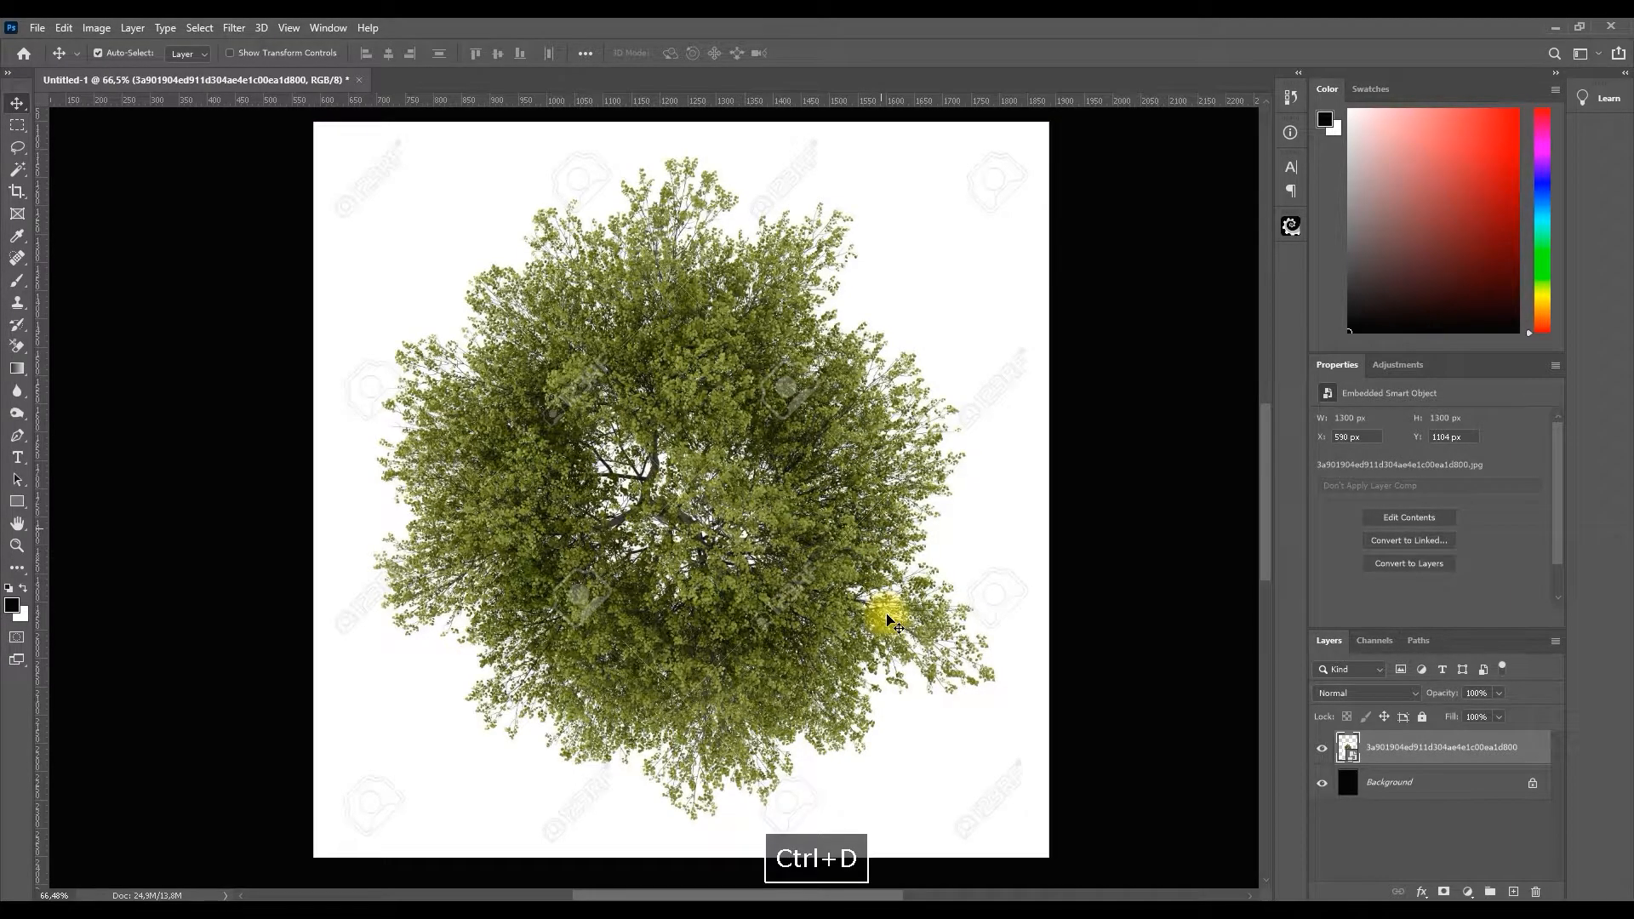
- Activate the Background Eraser tool with the tree image layer selected
scroll(888, 619, down, 2)
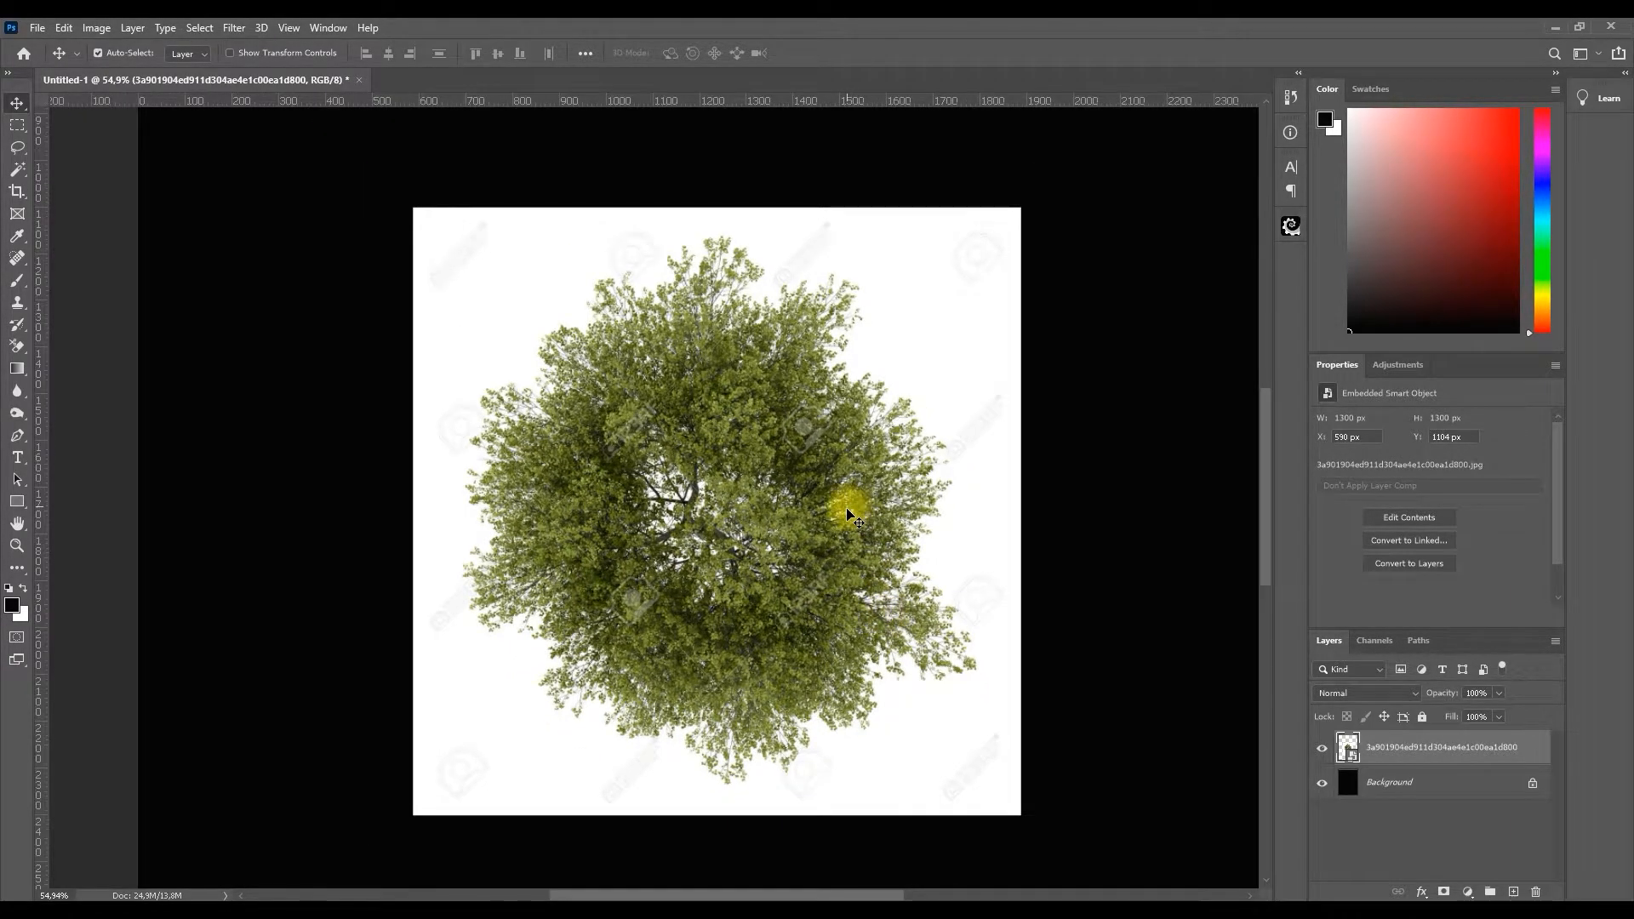
scroll(734, 603, down, 1)
scroll(800, 498, up, 1)
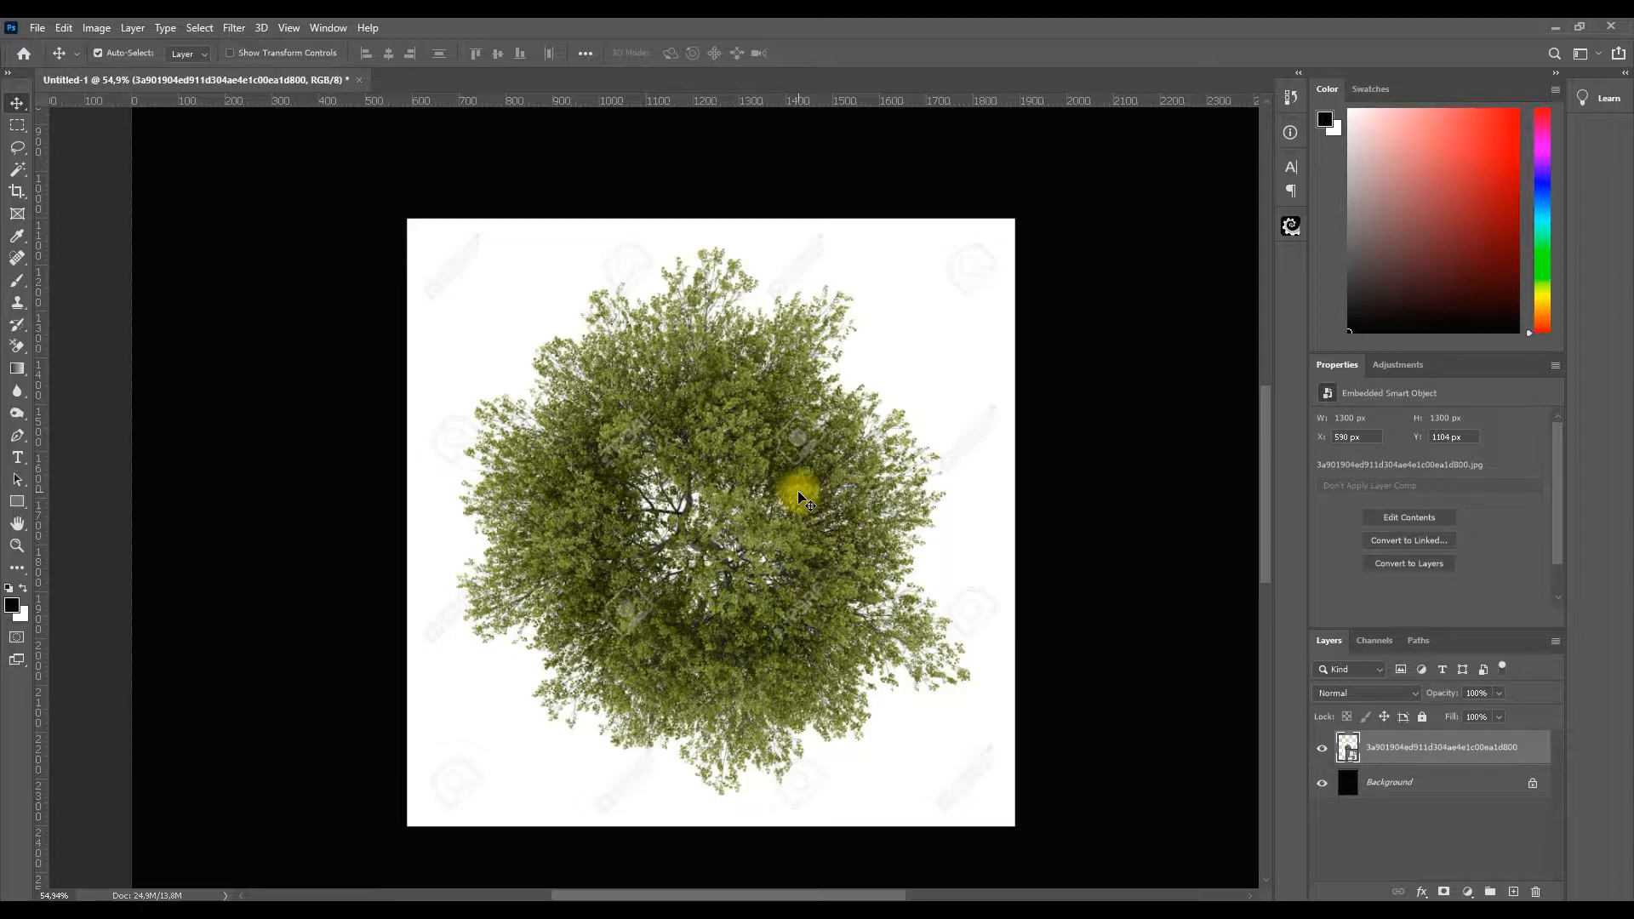
scroll(799, 490, up, 1)
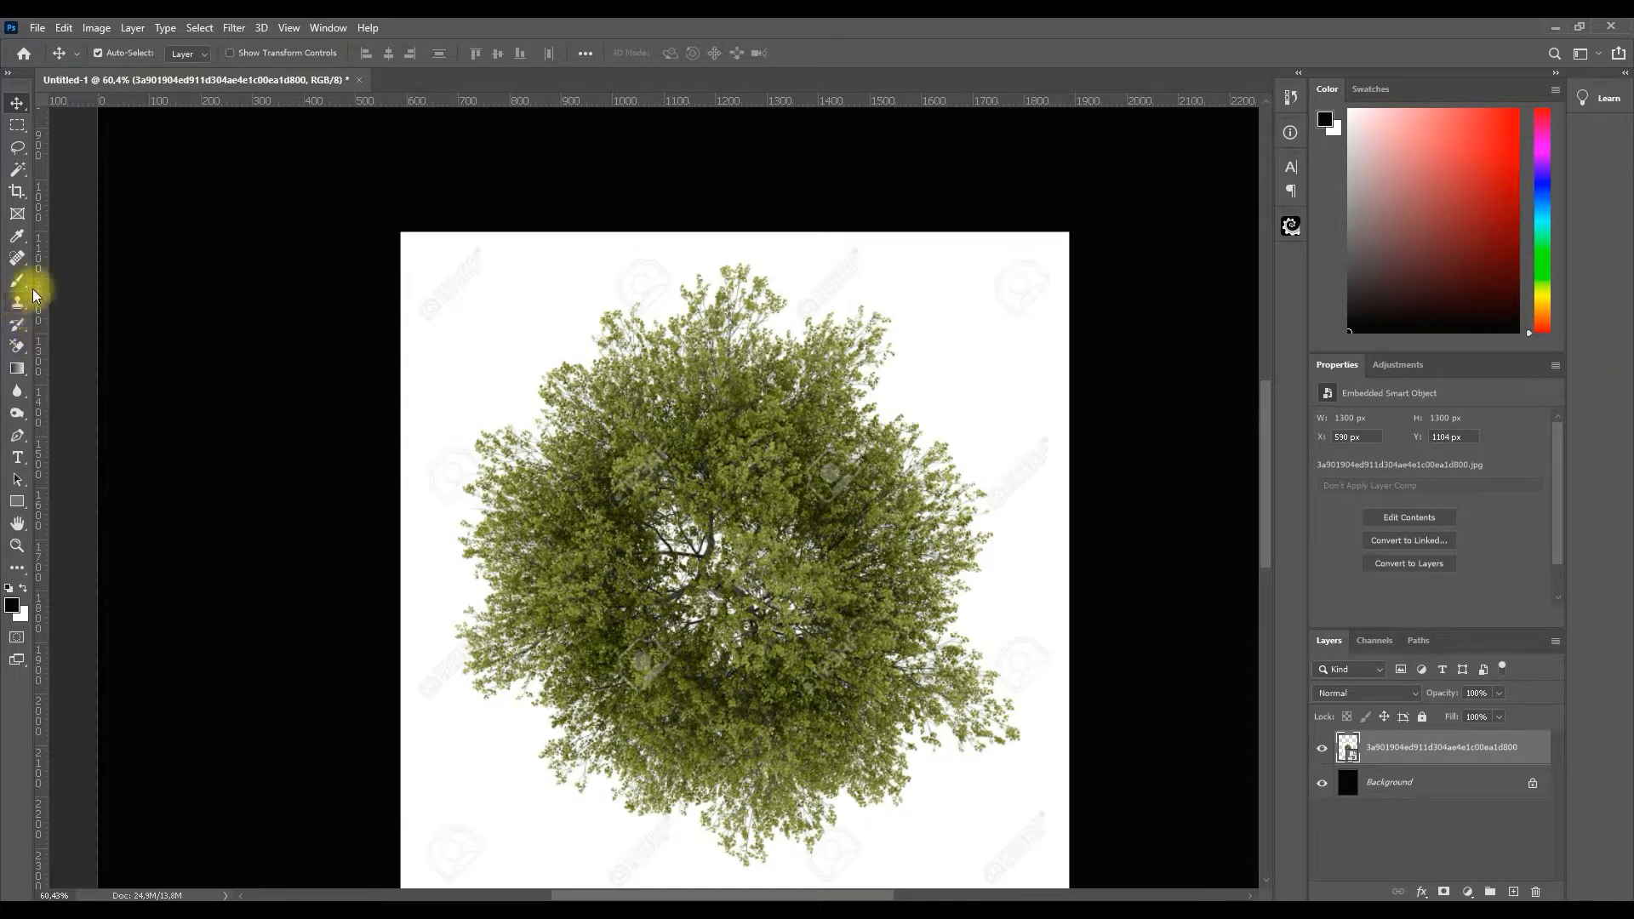
click(19, 351)
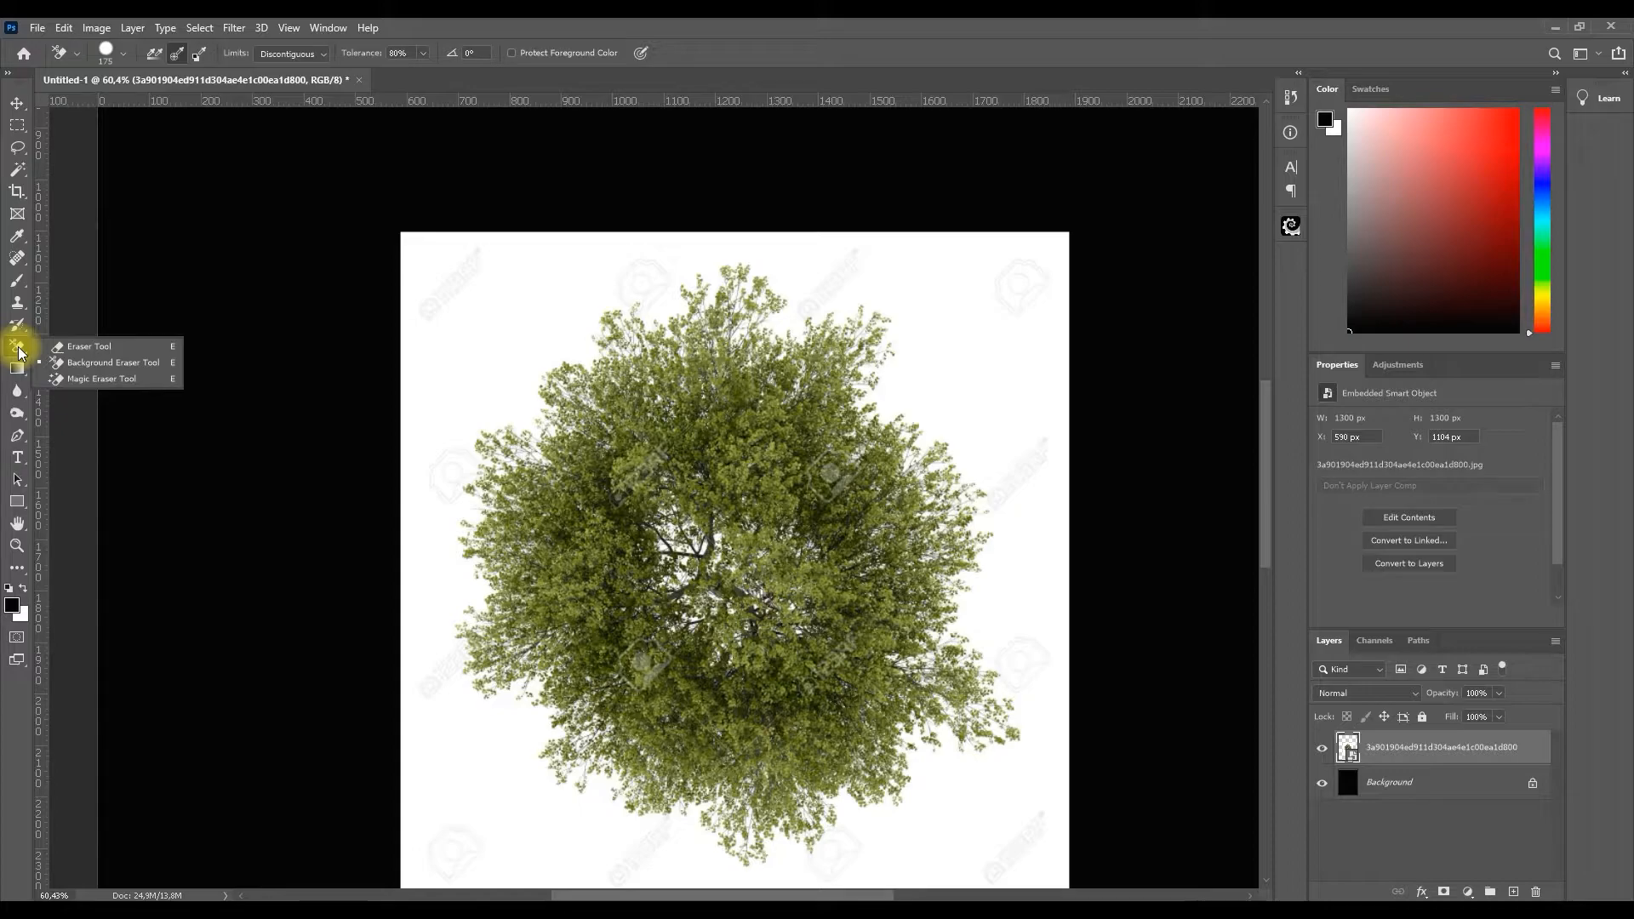
click(81, 347)
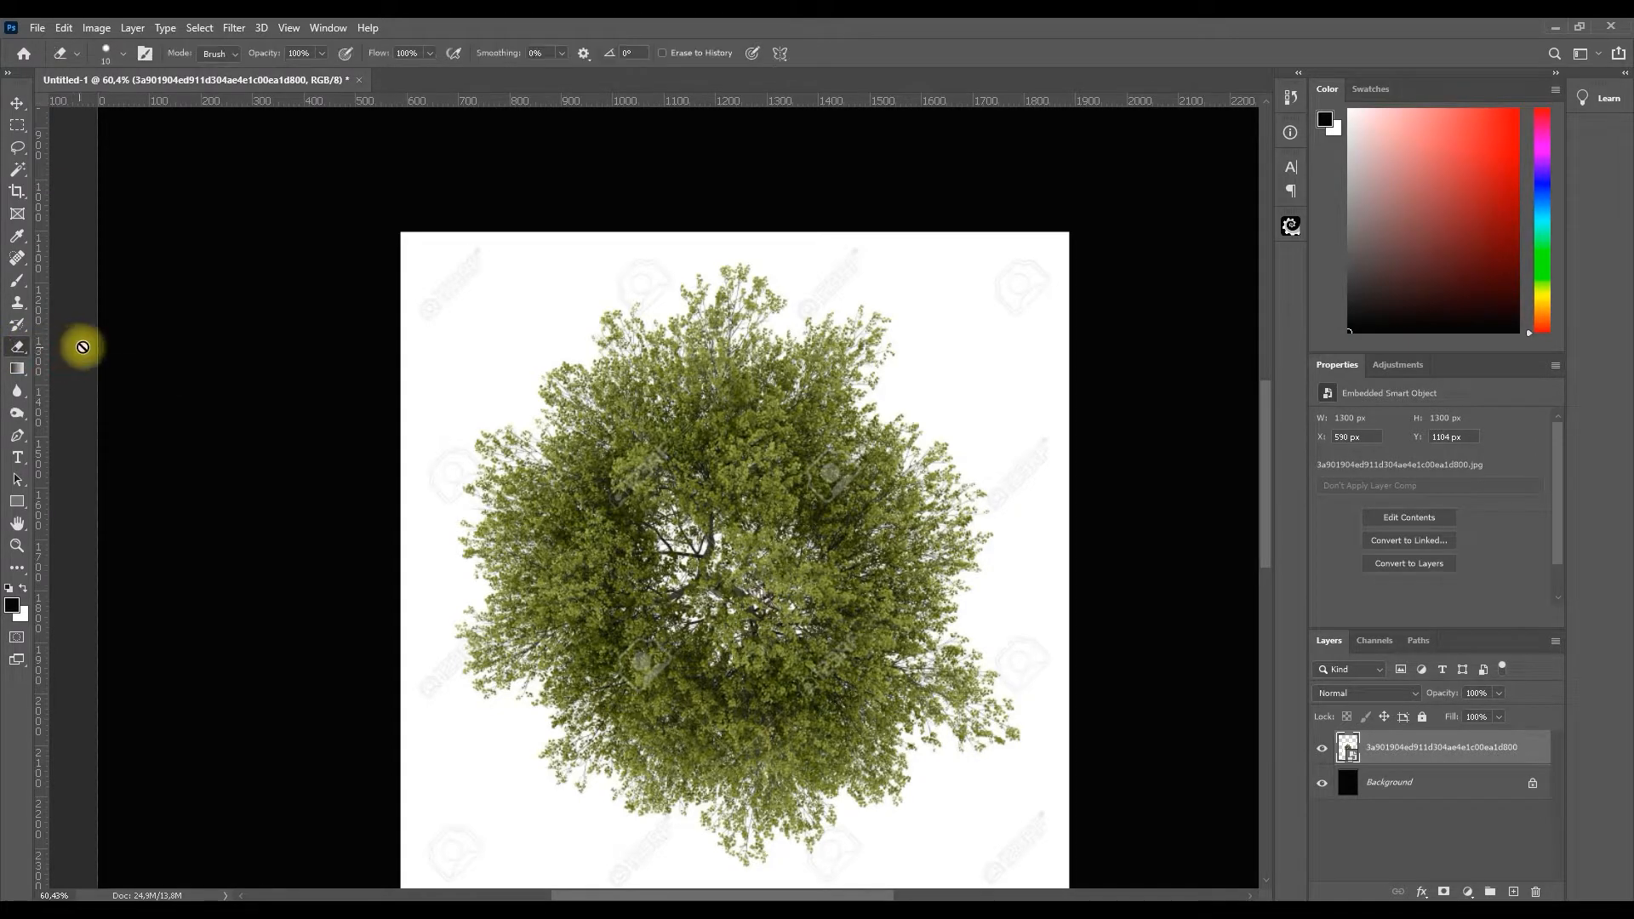
click(19, 352)
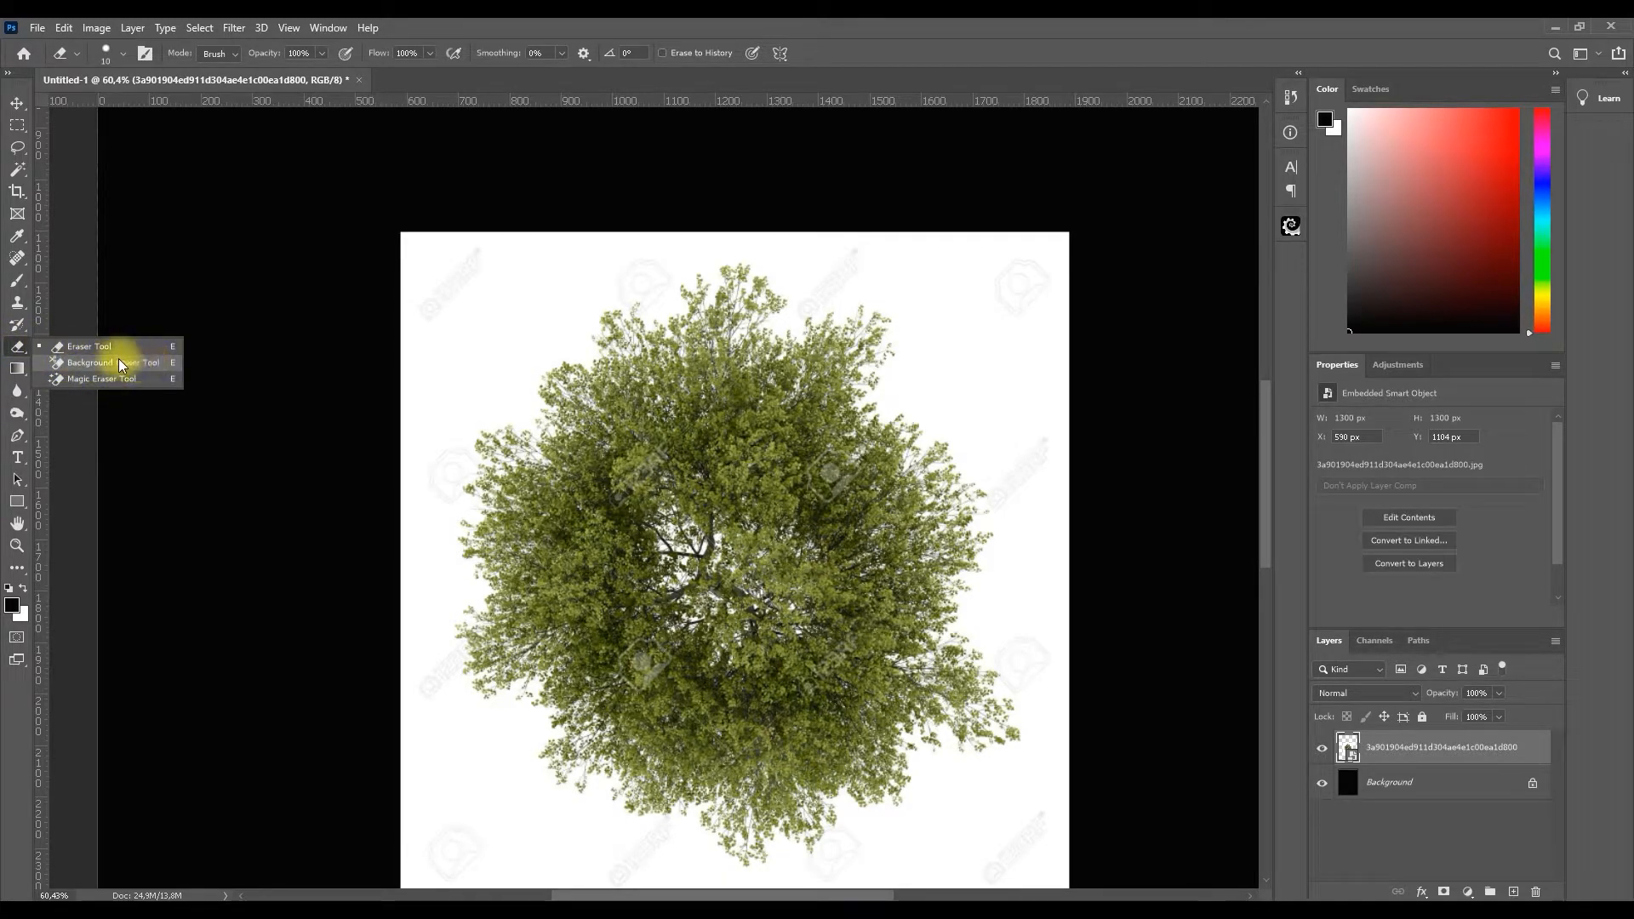
click(83, 361)
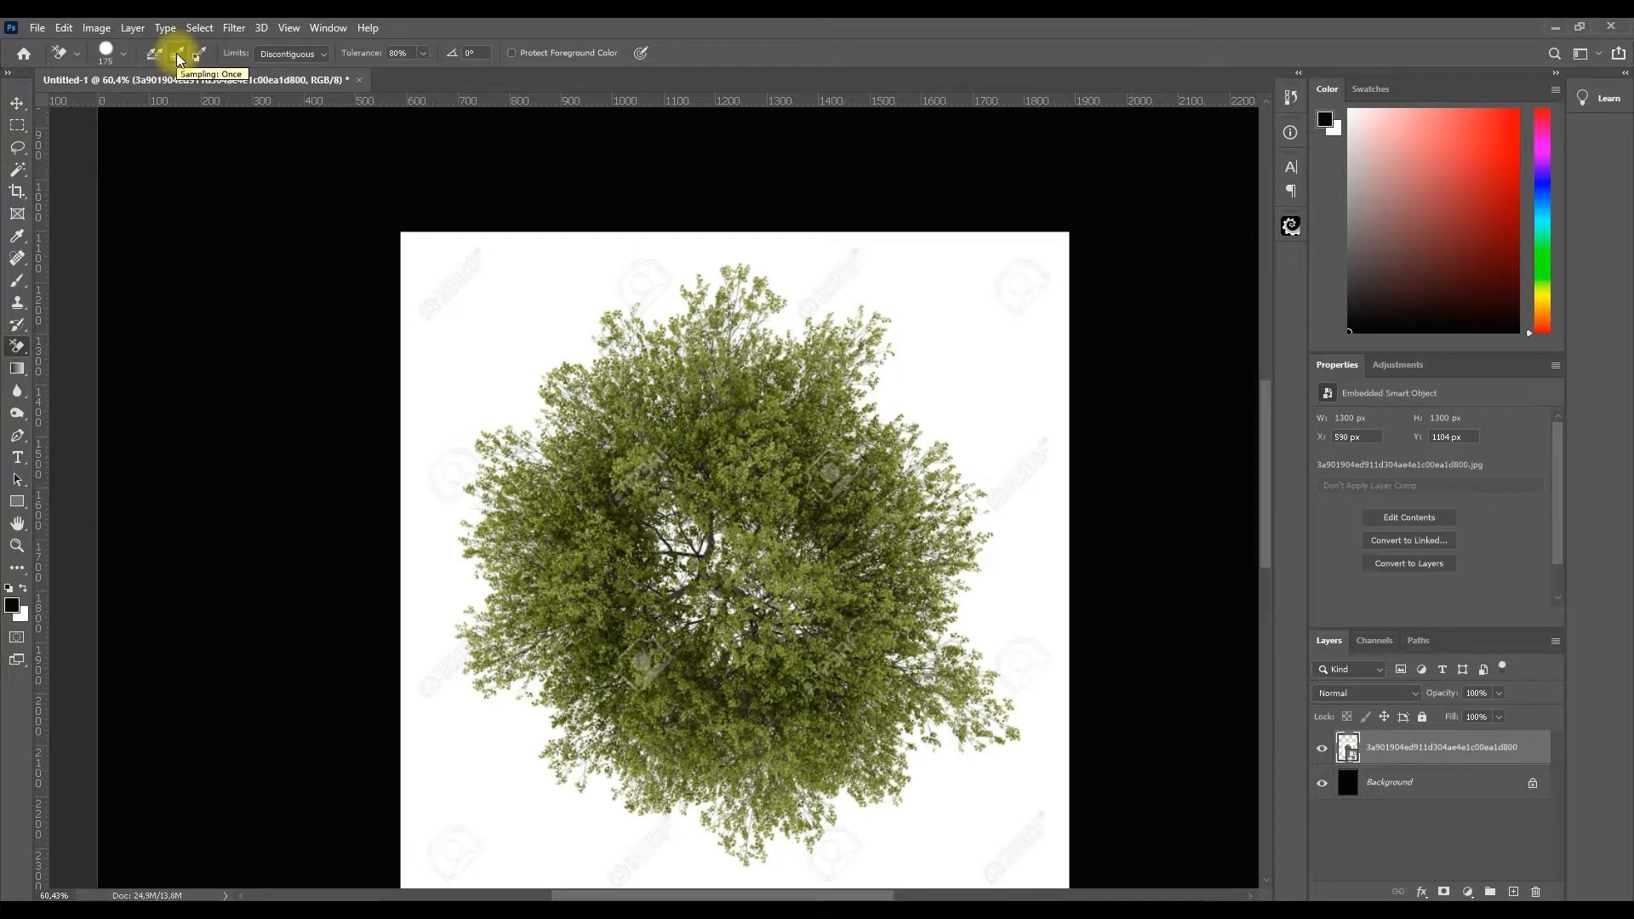
- Keep the Background Eraser's limits at Discontiguous and set its tolerance to 50%
click(330, 55)
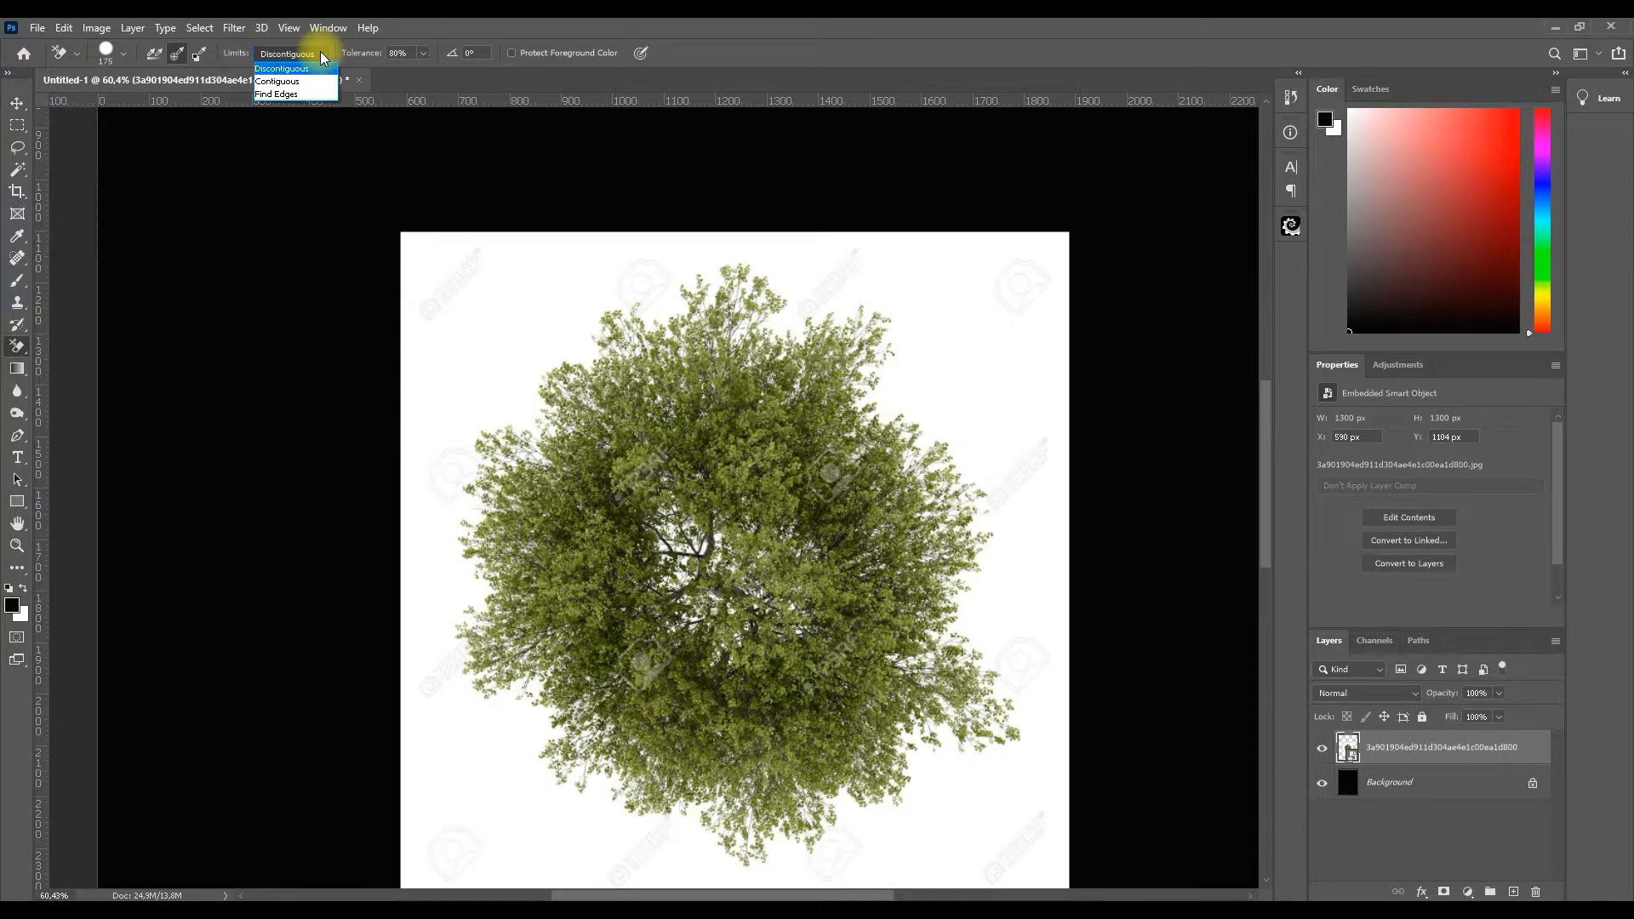
click(324, 56)
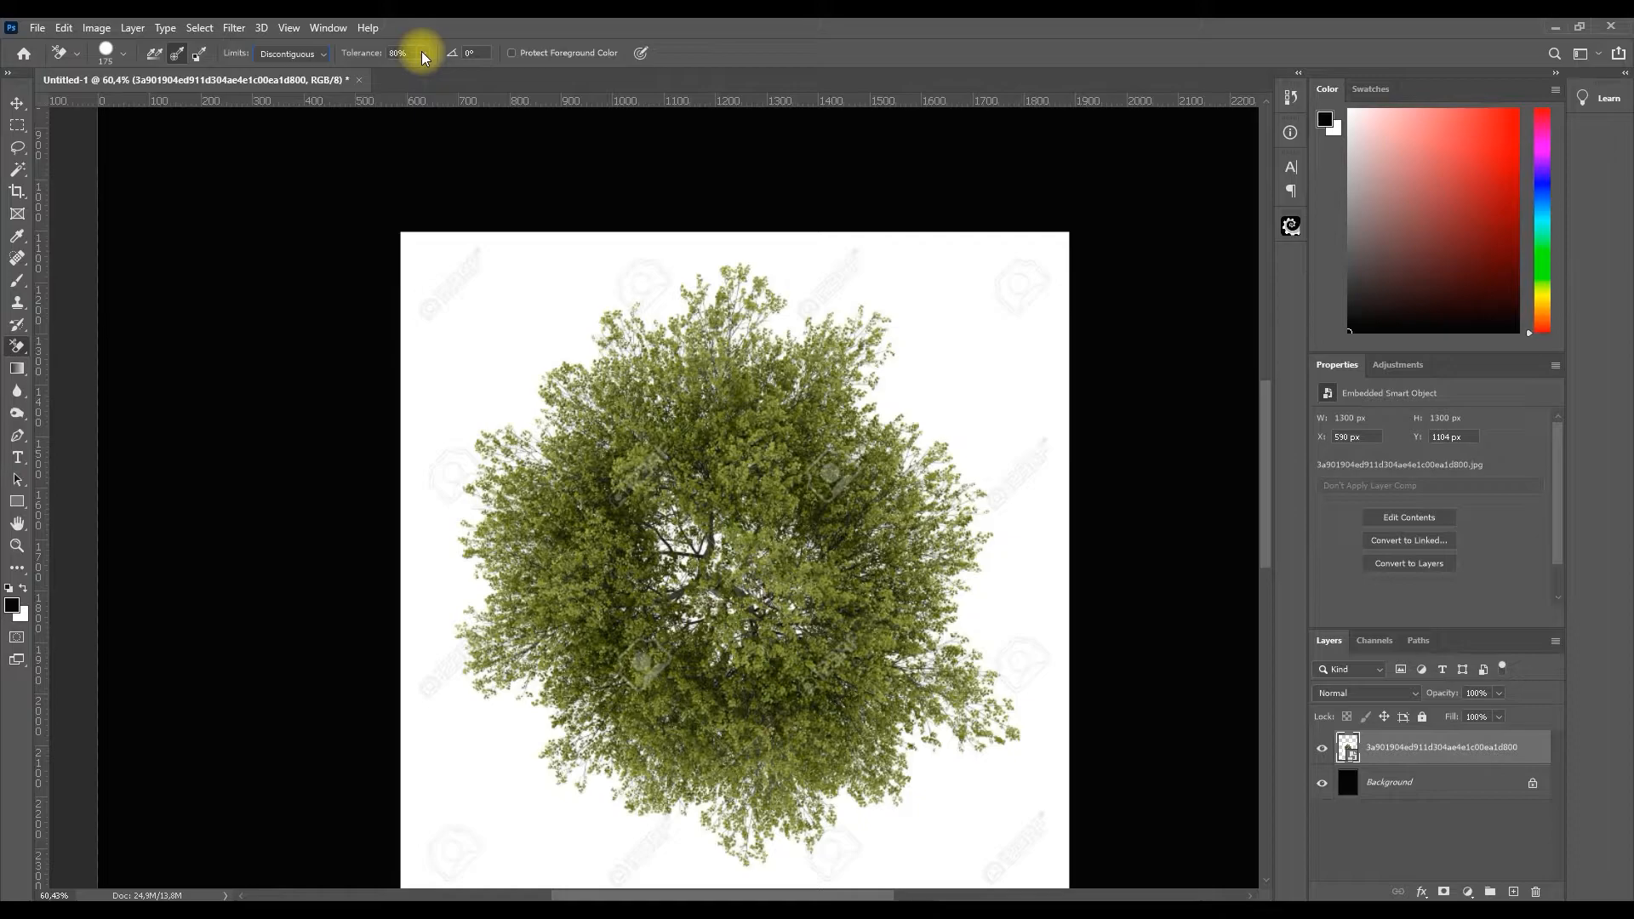
click(361, 57)
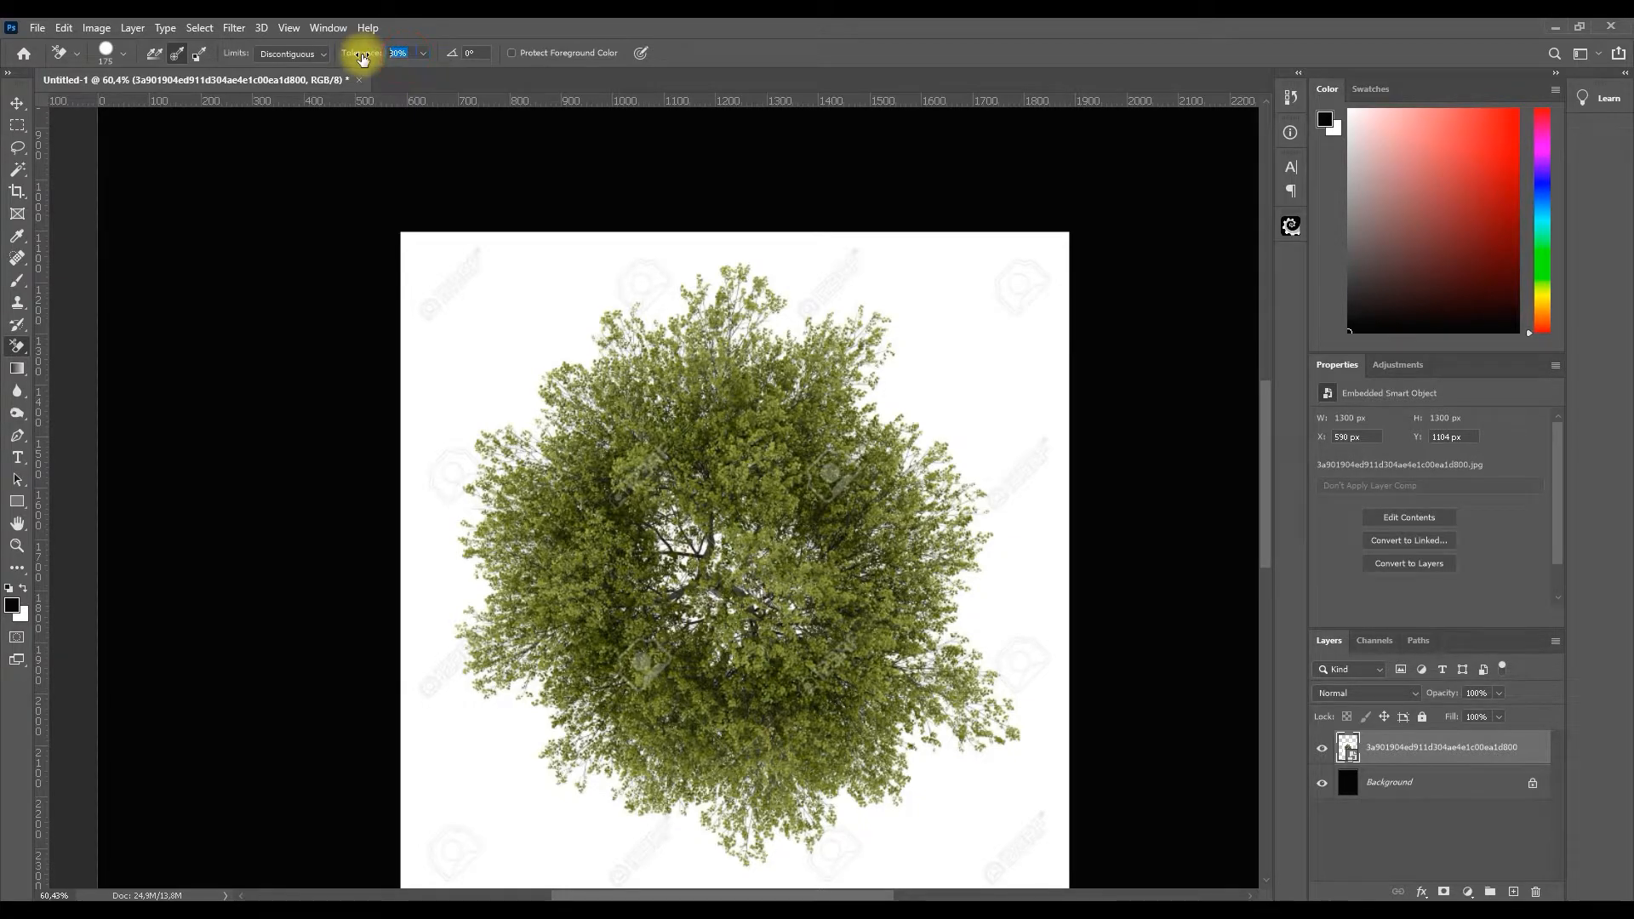
text(50)
key(Return)
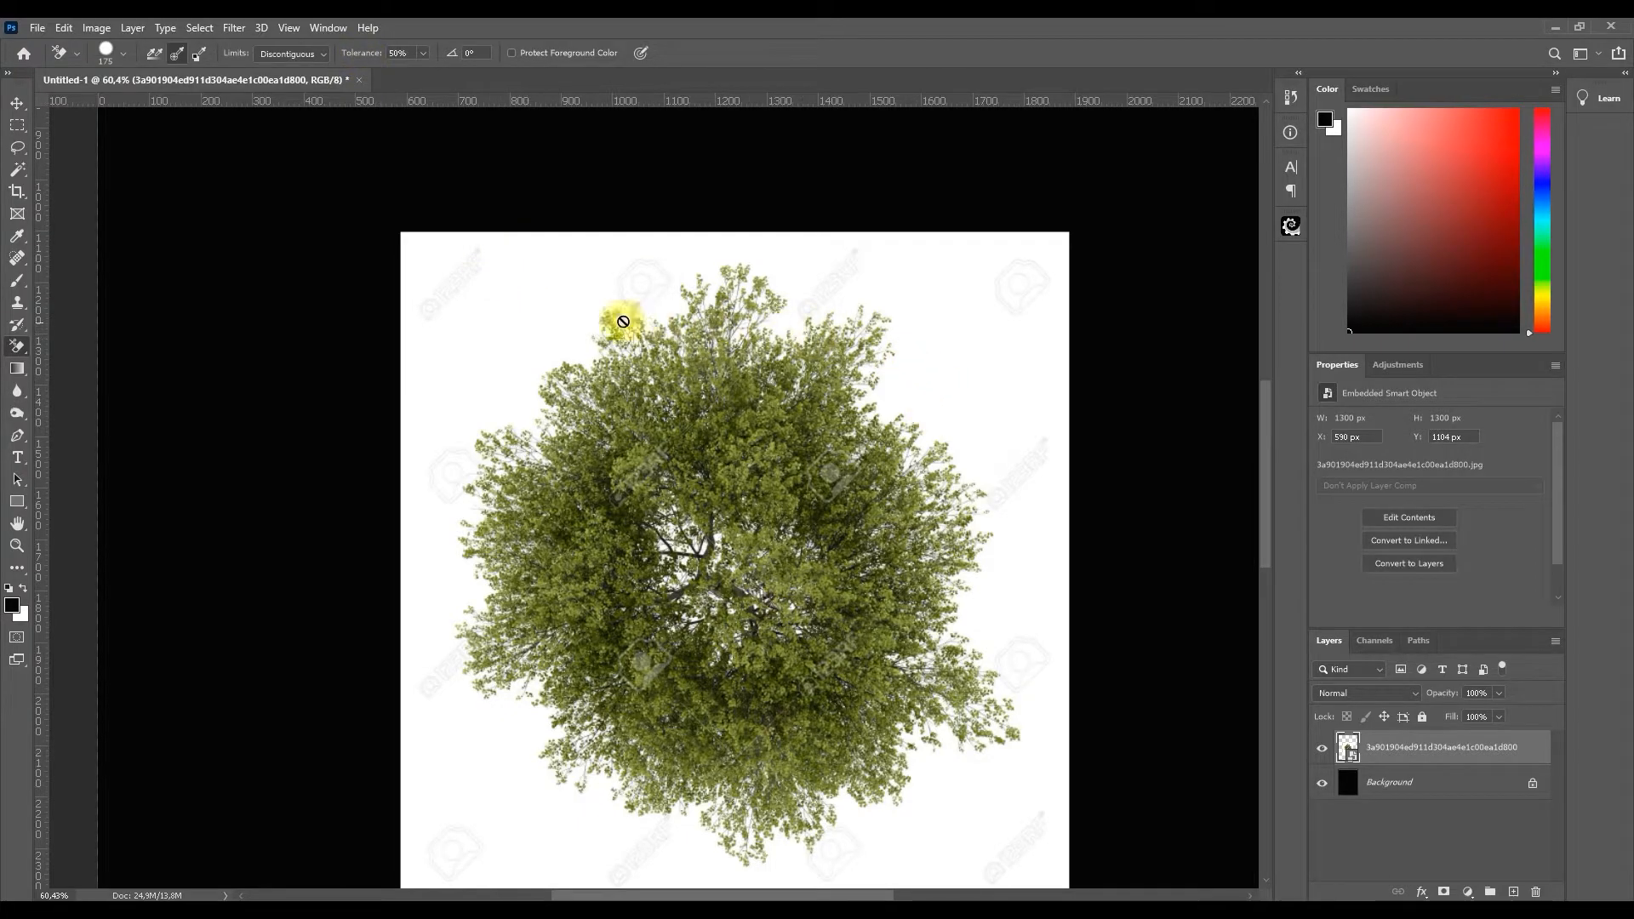
- Rasterize the tree smart object so its pixels can be erased
click(502, 302)
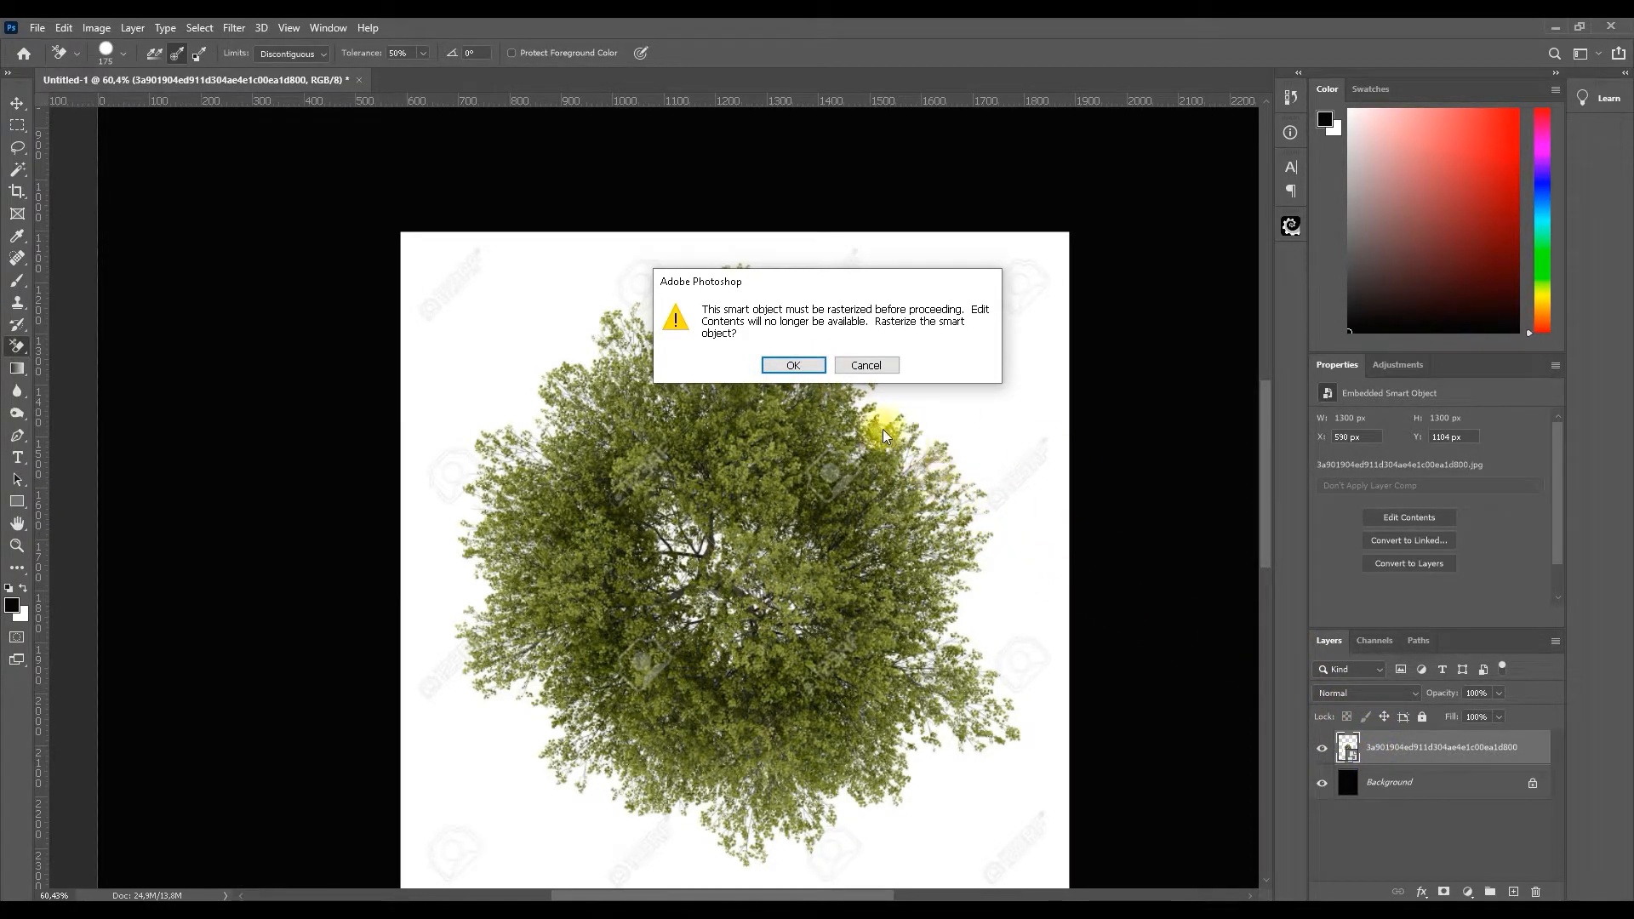
click(783, 365)
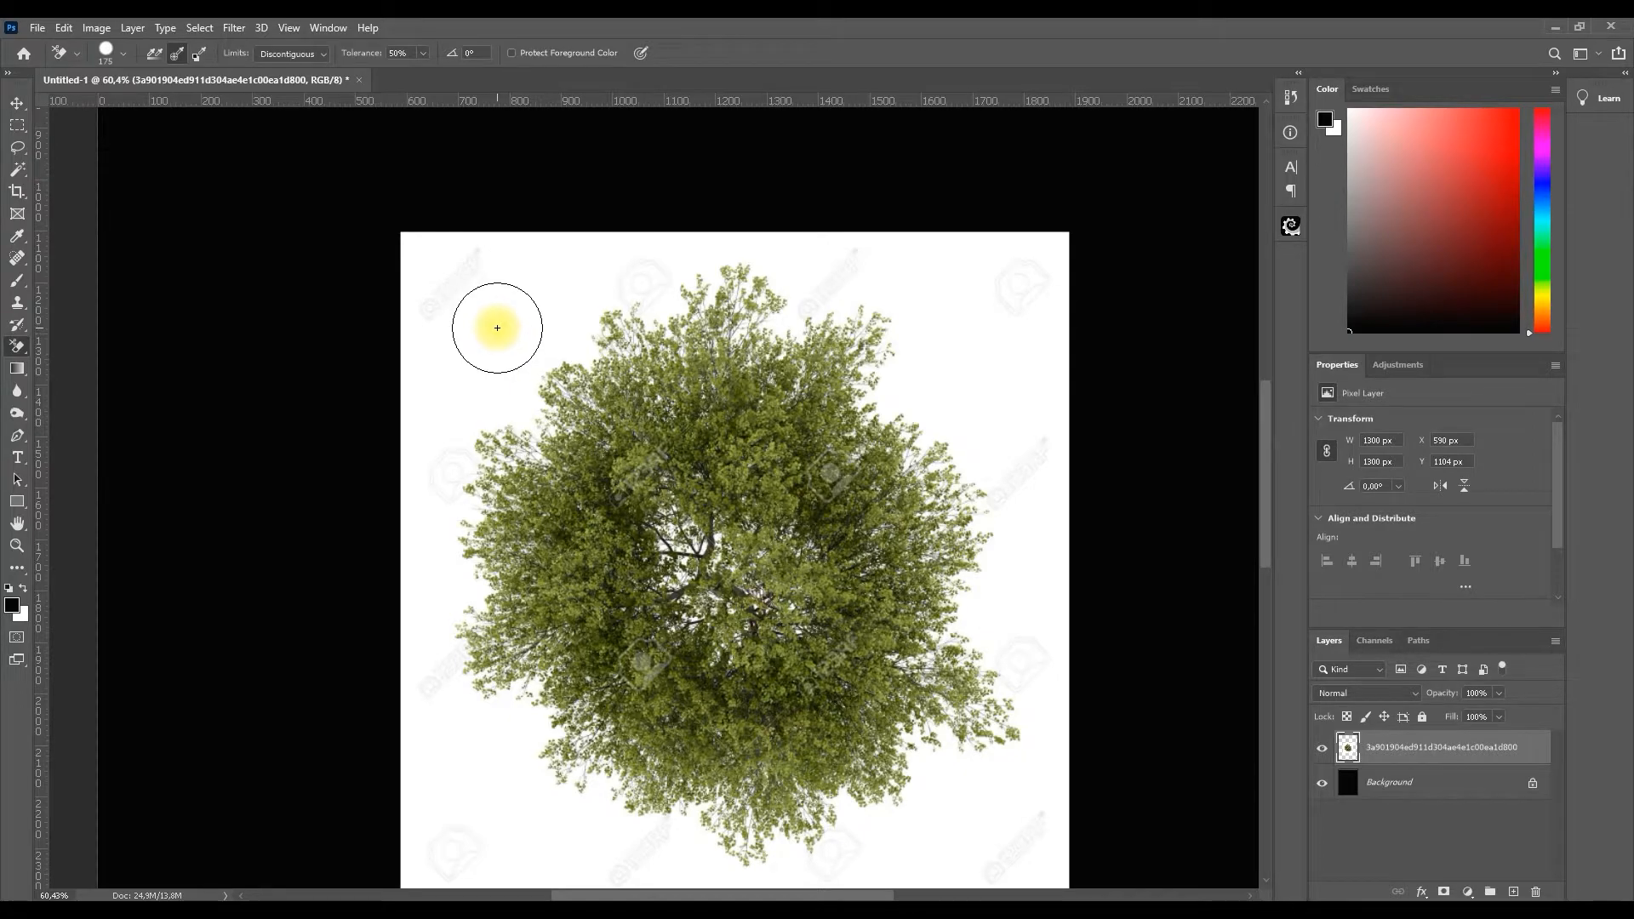
- Try erasing the white background around and inside the tree with the Background Eraser at 50% tolerance
click(497, 328)
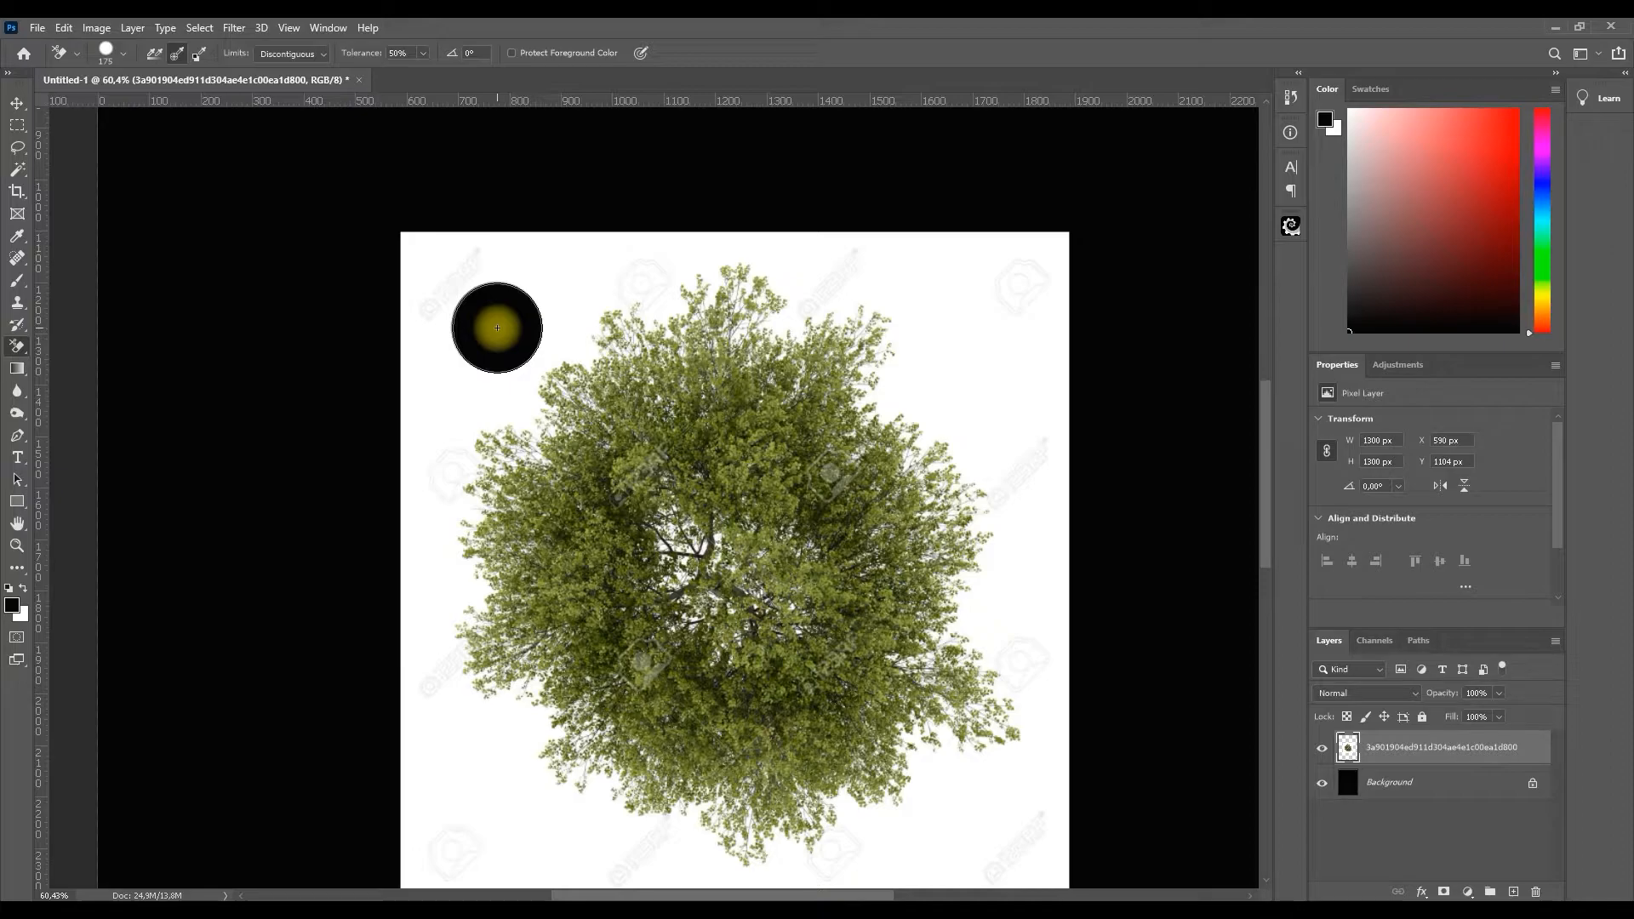
mouse_move(497, 328)
mouse_down()
mouse_move(581, 411)
mouse_move(592, 371)
mouse_move(570, 407)
mouse_move(662, 418)
mouse_move(640, 507)
mouse_move(720, 562)
mouse_move(673, 595)
mouse_move(768, 549)
mouse_move(769, 622)
mouse_move(733, 531)
mouse_move(774, 587)
mouse_move(781, 424)
mouse_move(861, 501)
mouse_move(853, 361)
mouse_move(827, 467)
mouse_move(820, 397)
mouse_move(869, 439)
mouse_move(670, 405)
mouse_move(654, 321)
mouse_move(772, 343)
mouse_move(650, 388)
mouse_move(841, 306)
mouse_move(716, 329)
mouse_move(478, 507)
mouse_move(487, 597)
mouse_move(579, 685)
mouse_move(572, 736)
mouse_move(601, 793)
mouse_move(770, 802)
mouse_move(781, 817)
mouse_move(921, 738)
mouse_move(844, 845)
mouse_move(970, 757)
mouse_move(976, 684)
mouse_move(895, 727)
mouse_move(858, 653)
mouse_move(965, 473)
mouse_move(922, 534)
mouse_move(948, 482)
mouse_up()
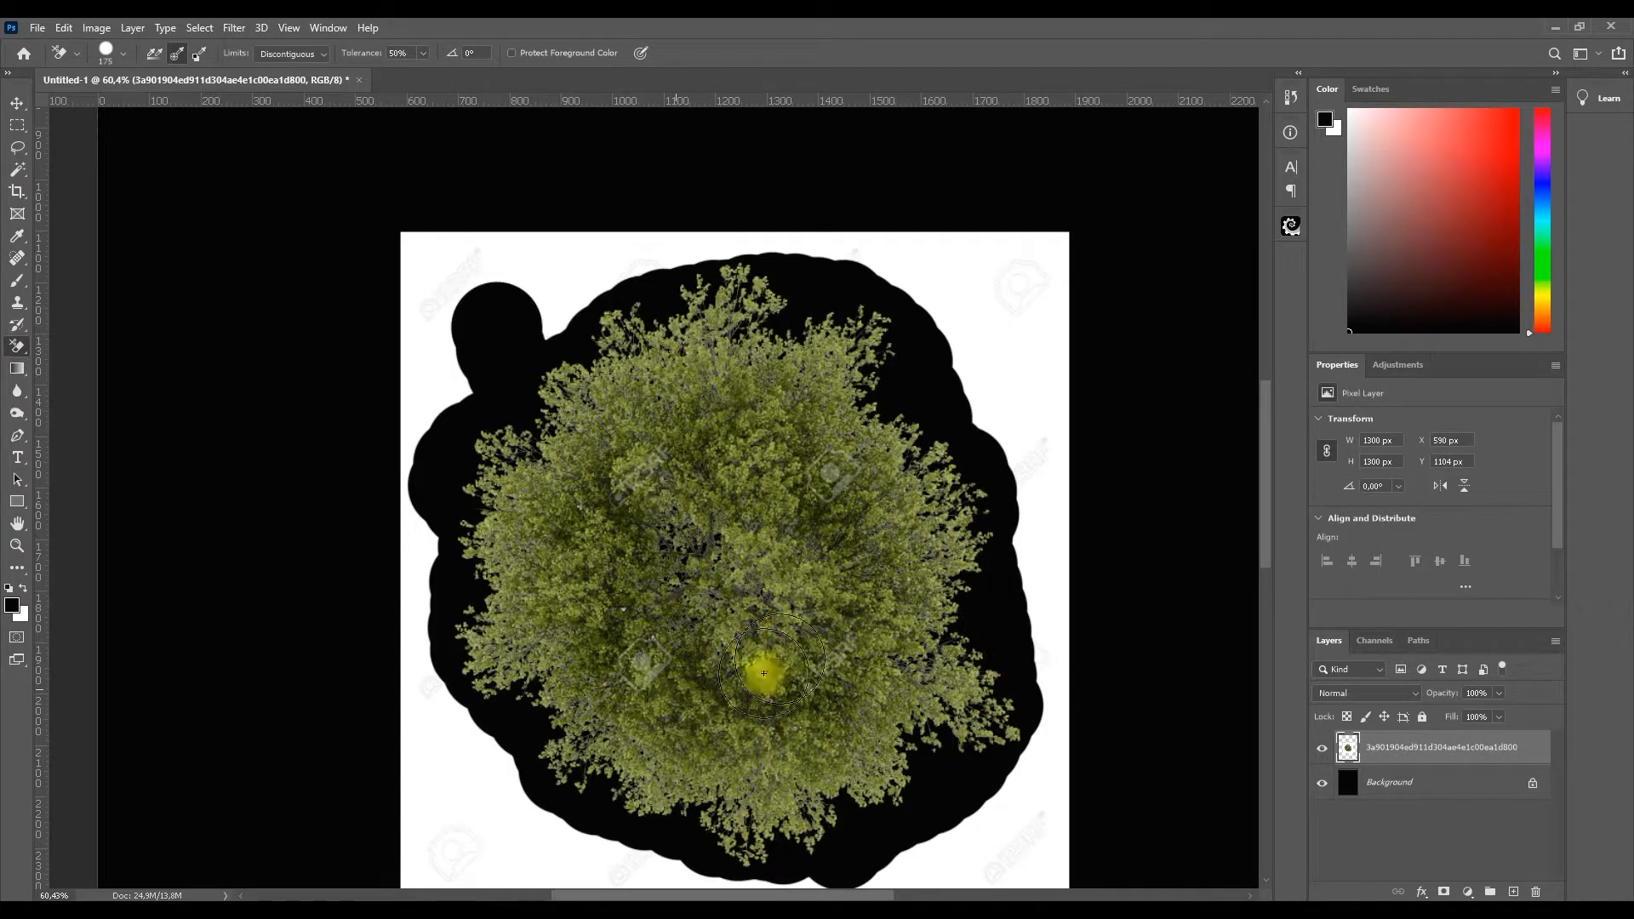
mouse_move(879, 463)
mouse_down()
mouse_move(974, 514)
mouse_move(994, 587)
mouse_up()
mouse_move(856, 373)
mouse_down()
mouse_move(629, 340)
mouse_move(530, 350)
mouse_move(644, 308)
mouse_move(851, 294)
mouse_move(943, 424)
mouse_move(993, 676)
mouse_move(948, 807)
mouse_move(740, 836)
mouse_move(493, 762)
mouse_move(424, 573)
mouse_move(628, 430)
mouse_up()
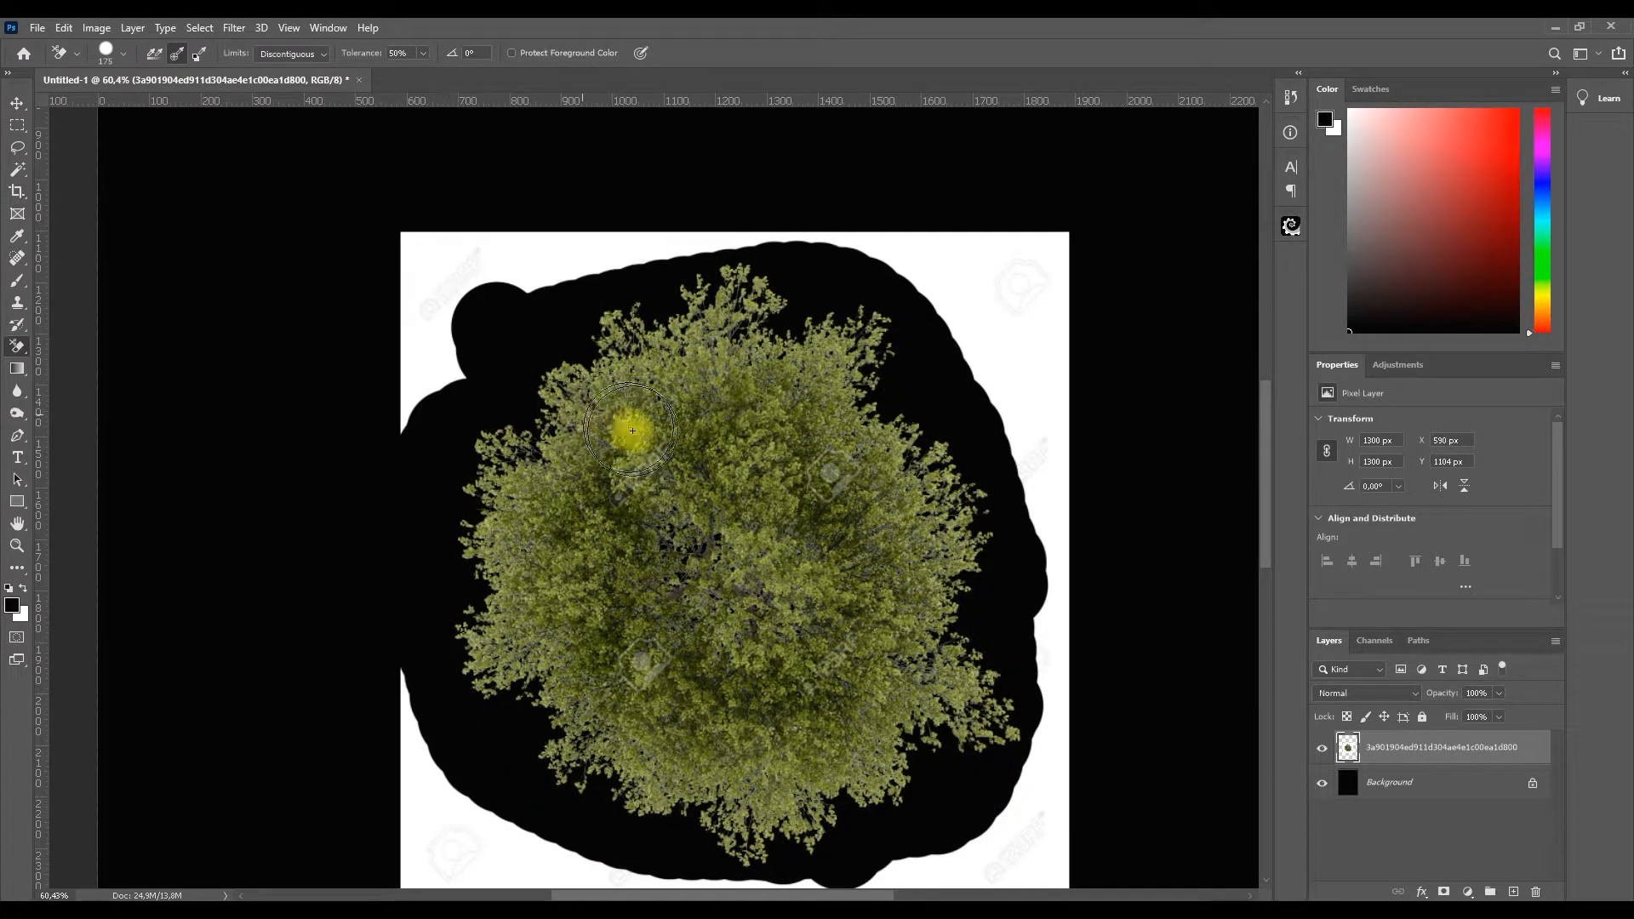
mouse_move(970, 660)
mouse_down()
mouse_move(1036, 646)
mouse_move(886, 813)
mouse_move(667, 860)
mouse_move(625, 851)
mouse_up()
mouse_move(907, 776)
mouse_down()
mouse_move(1014, 624)
mouse_move(998, 474)
mouse_move(920, 368)
mouse_move(830, 297)
mouse_move(675, 260)
mouse_move(575, 283)
mouse_move(513, 368)
mouse_up()
- Inspect the erased gaps between the central branches for light fringes, then undo the background erasing
scroll(711, 588, up, 10)
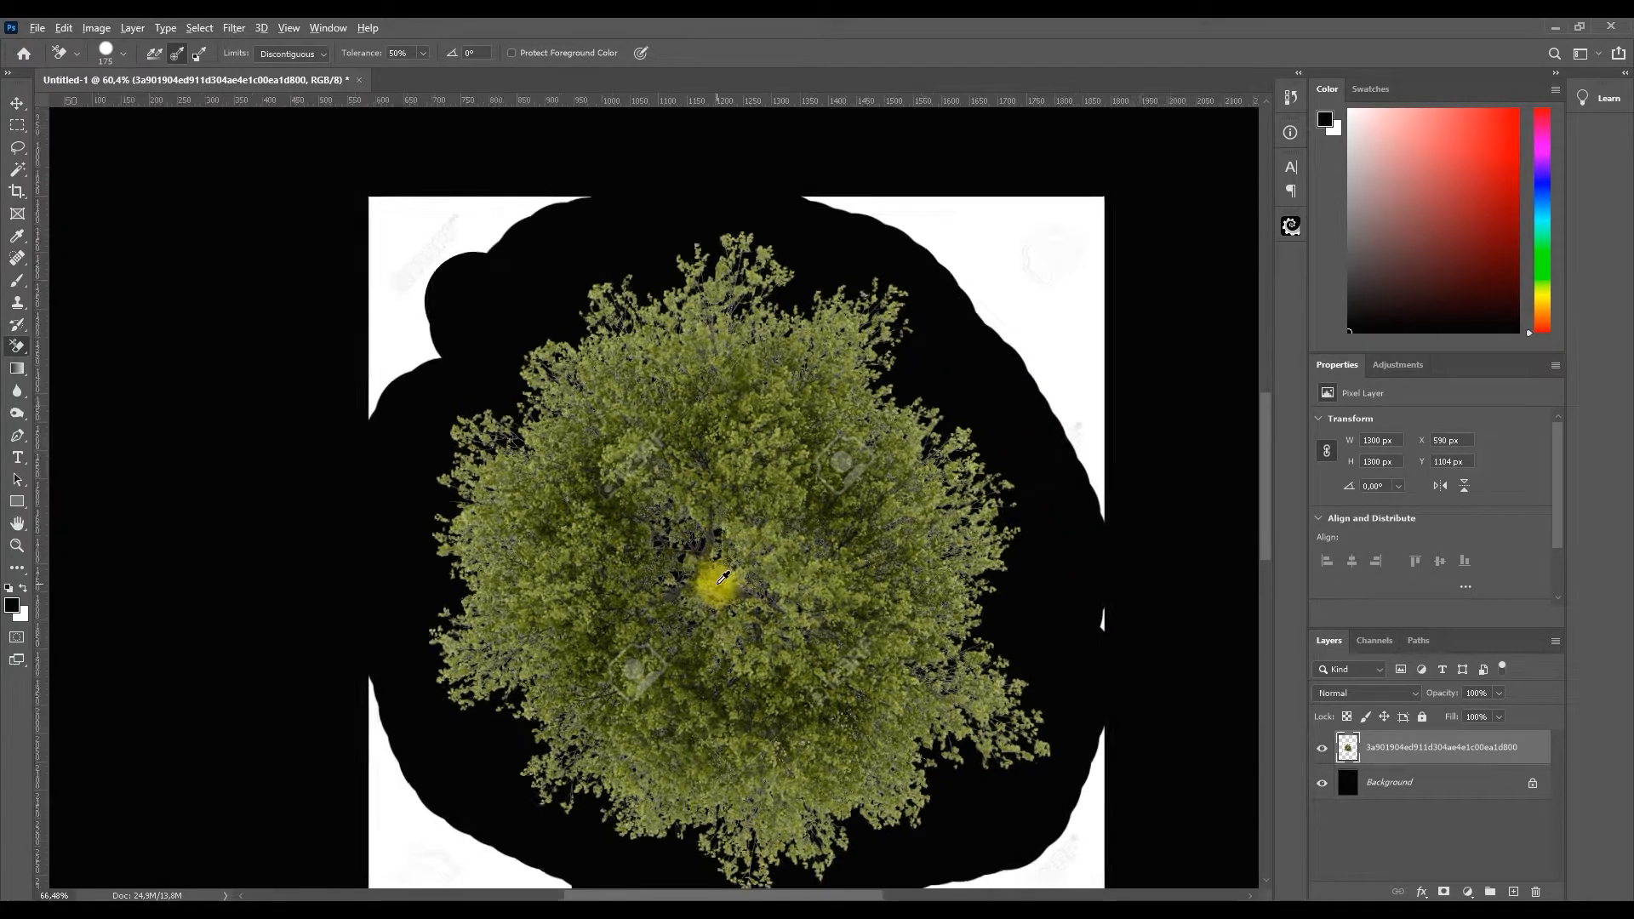
scroll(706, 609, up, 2)
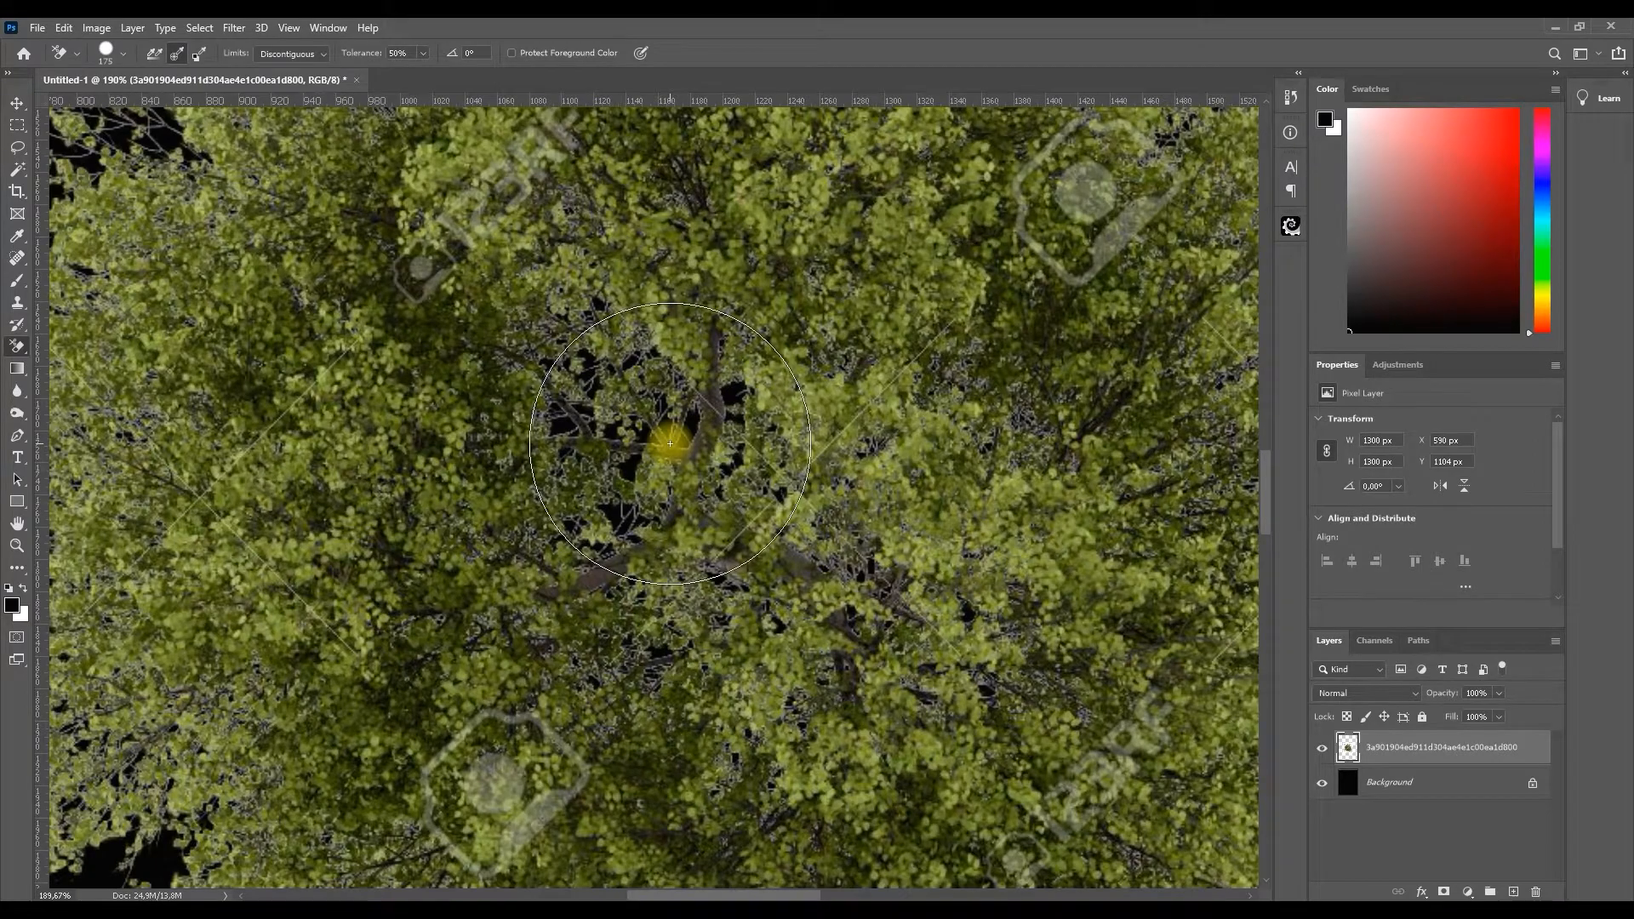
mouse_move(676, 442)
mouse_down()
mouse_move(690, 527)
mouse_move(671, 581)
mouse_up()
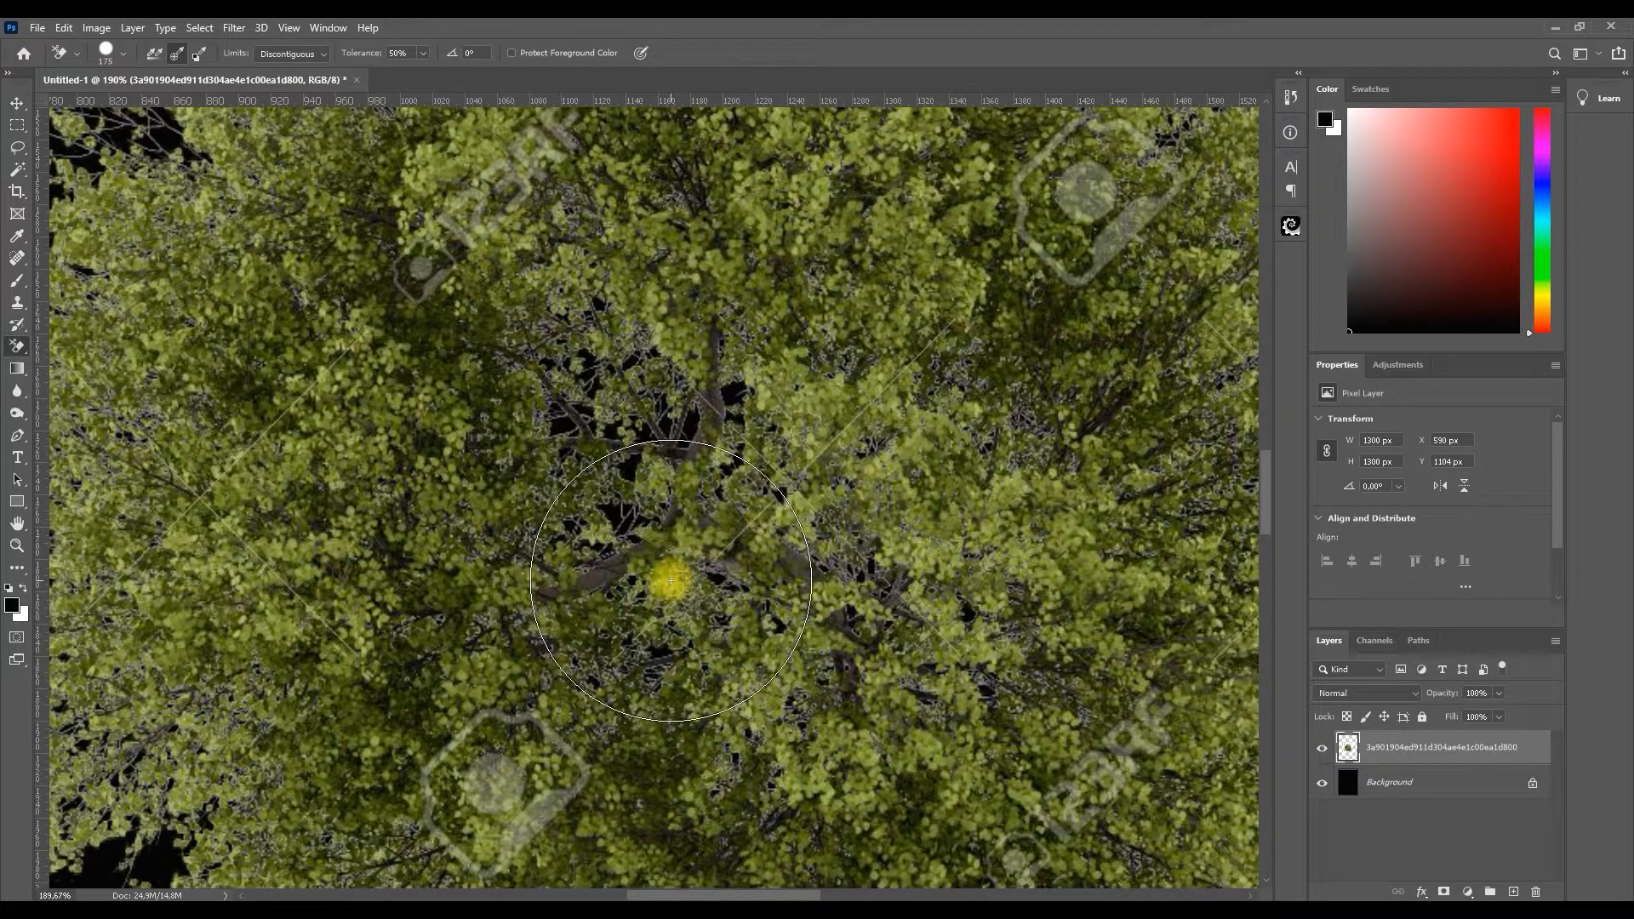
mouse_move(671, 580)
mouse_down()
mouse_move(743, 522)
mouse_move(686, 570)
mouse_up()
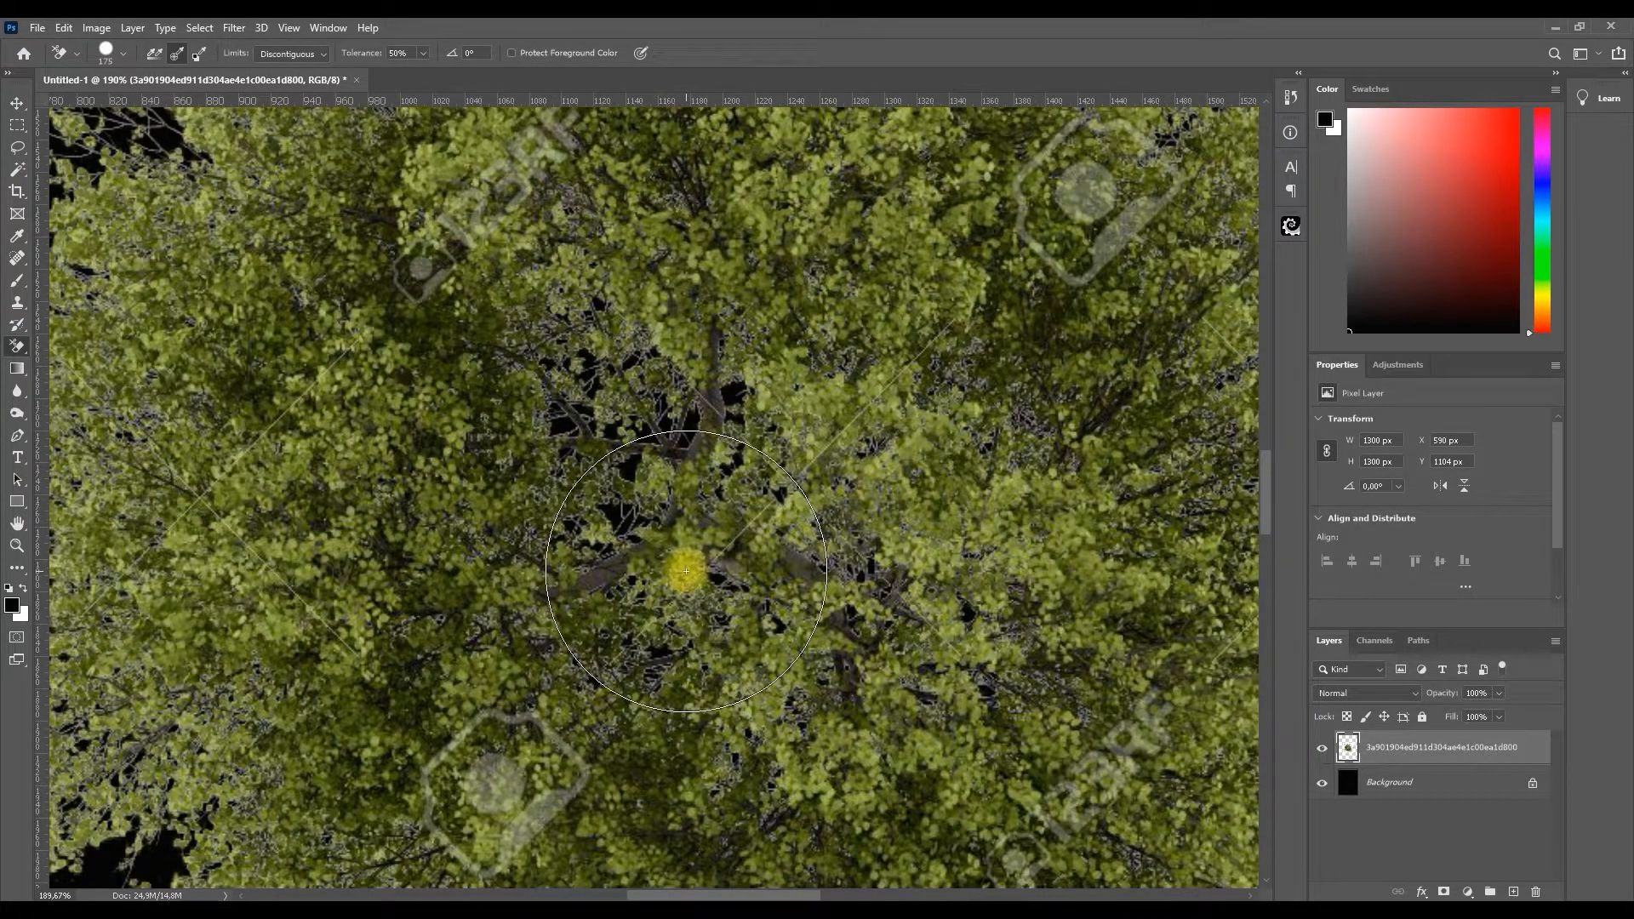
mouse_move(686, 571)
mouse_down()
mouse_move(827, 503)
mouse_move(678, 548)
mouse_up()
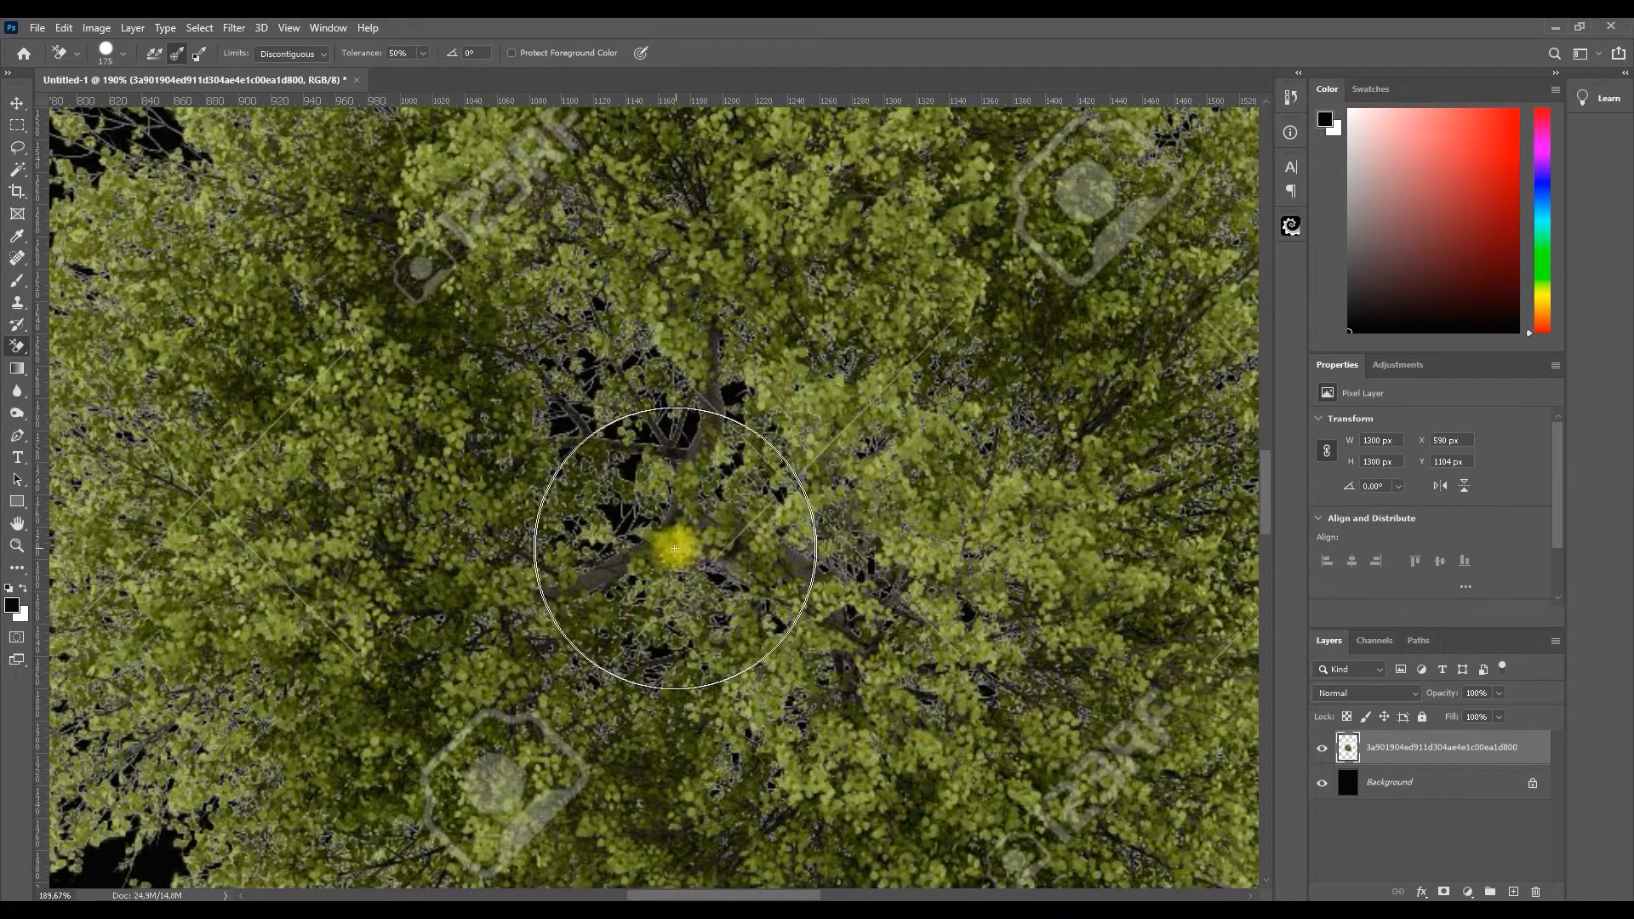
scroll(663, 521, down, 3)
scroll(663, 521, down, 4)
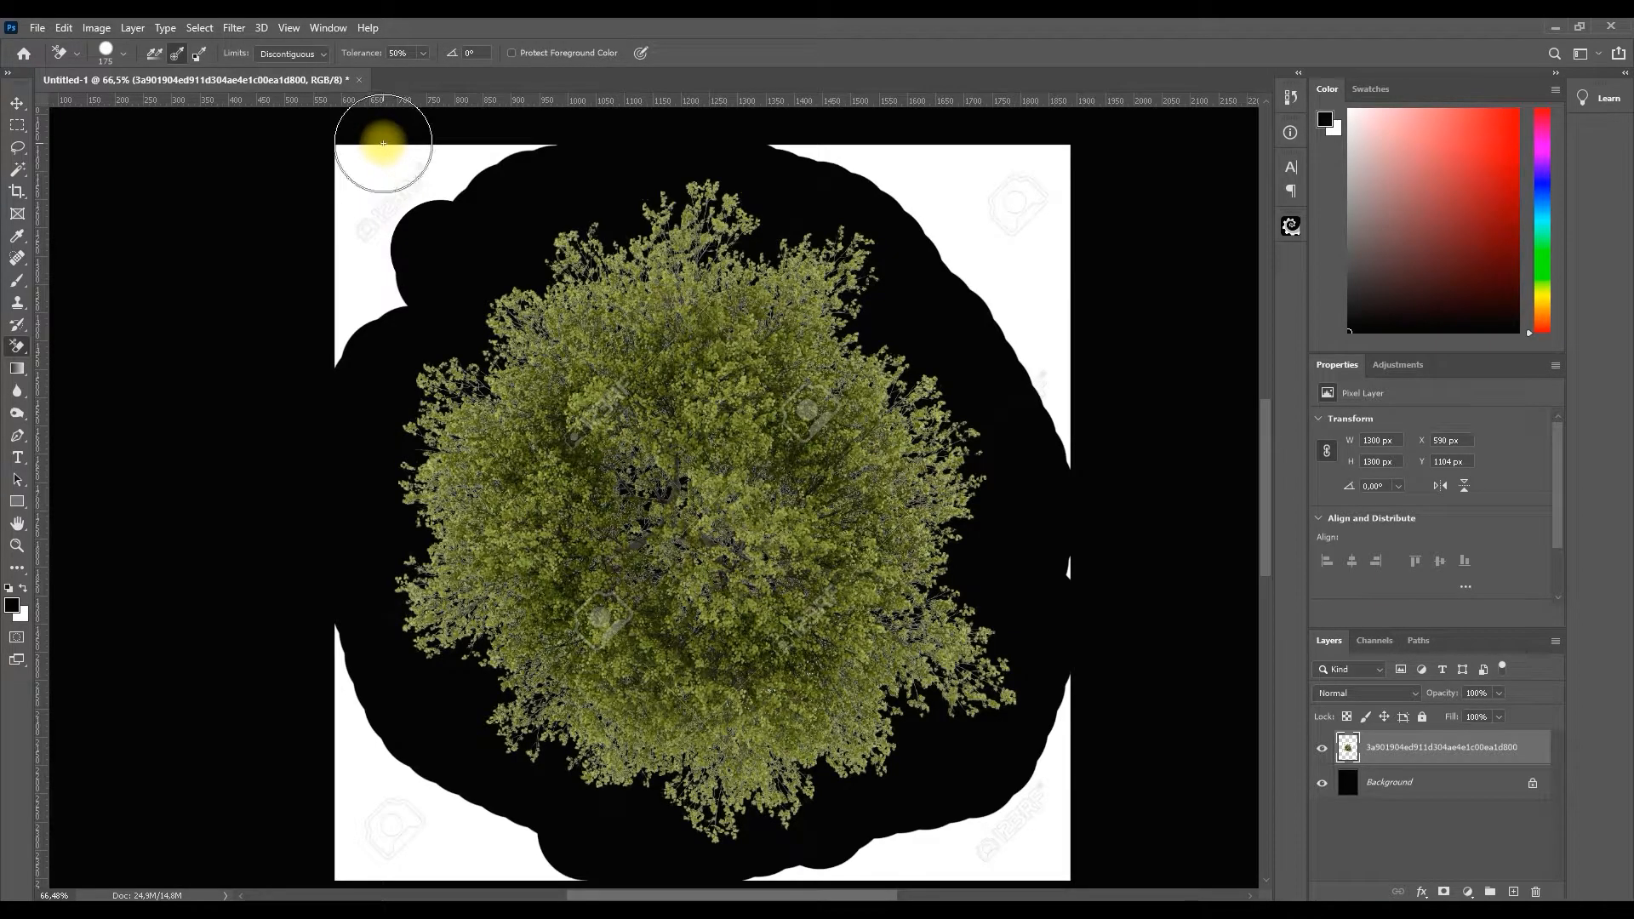
drag(436, 175, 474, 185)
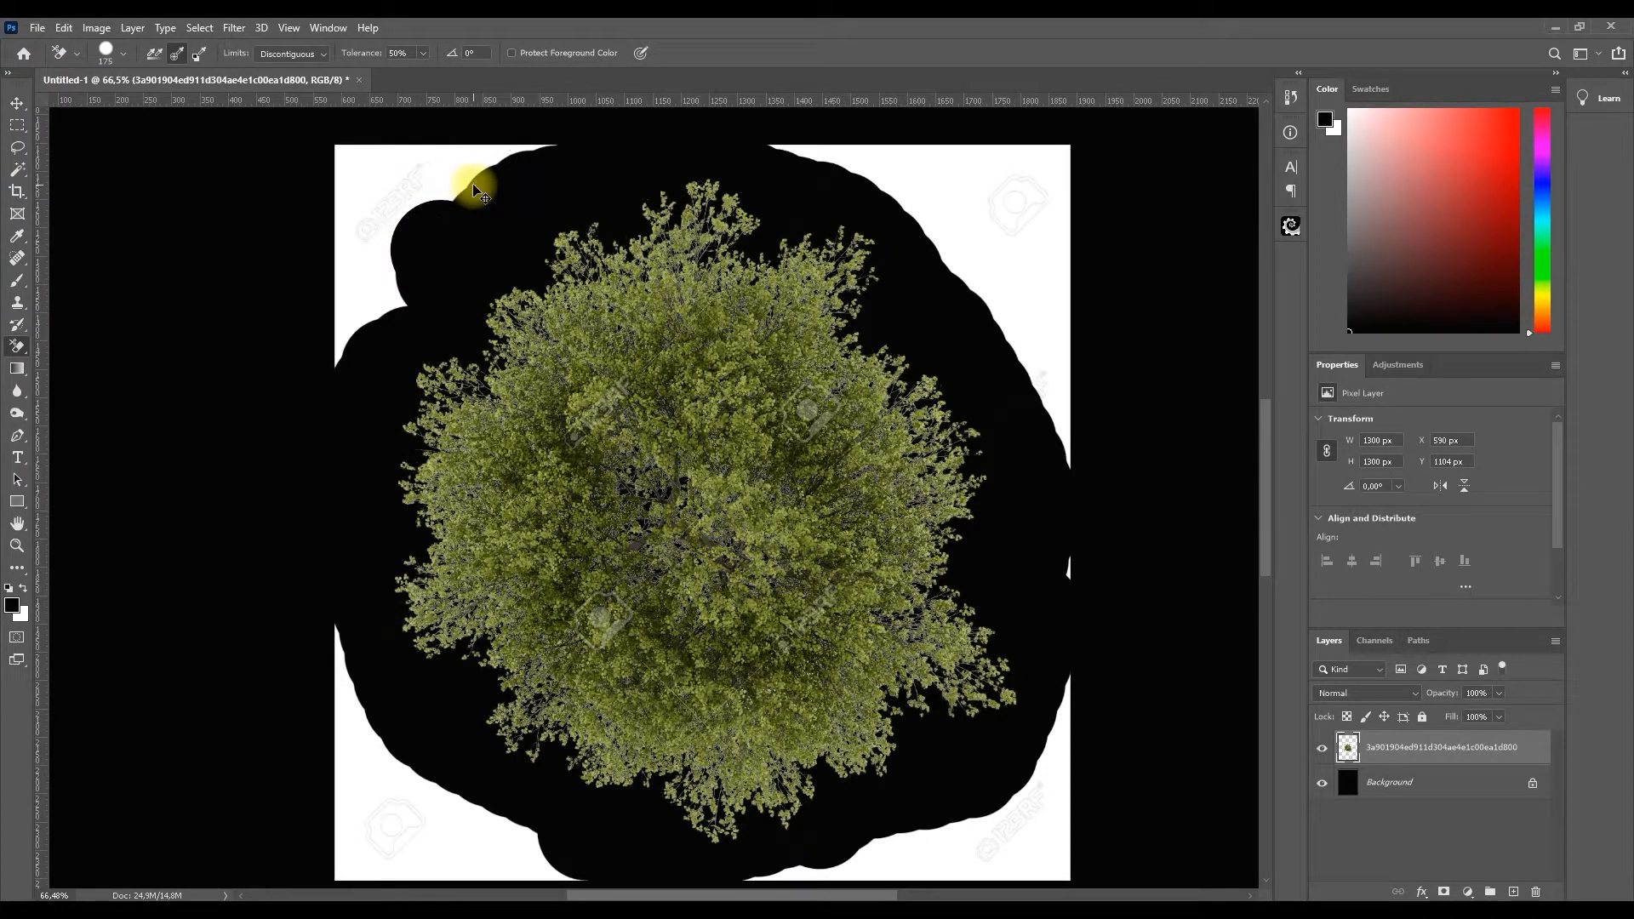
key(ctrl+z)
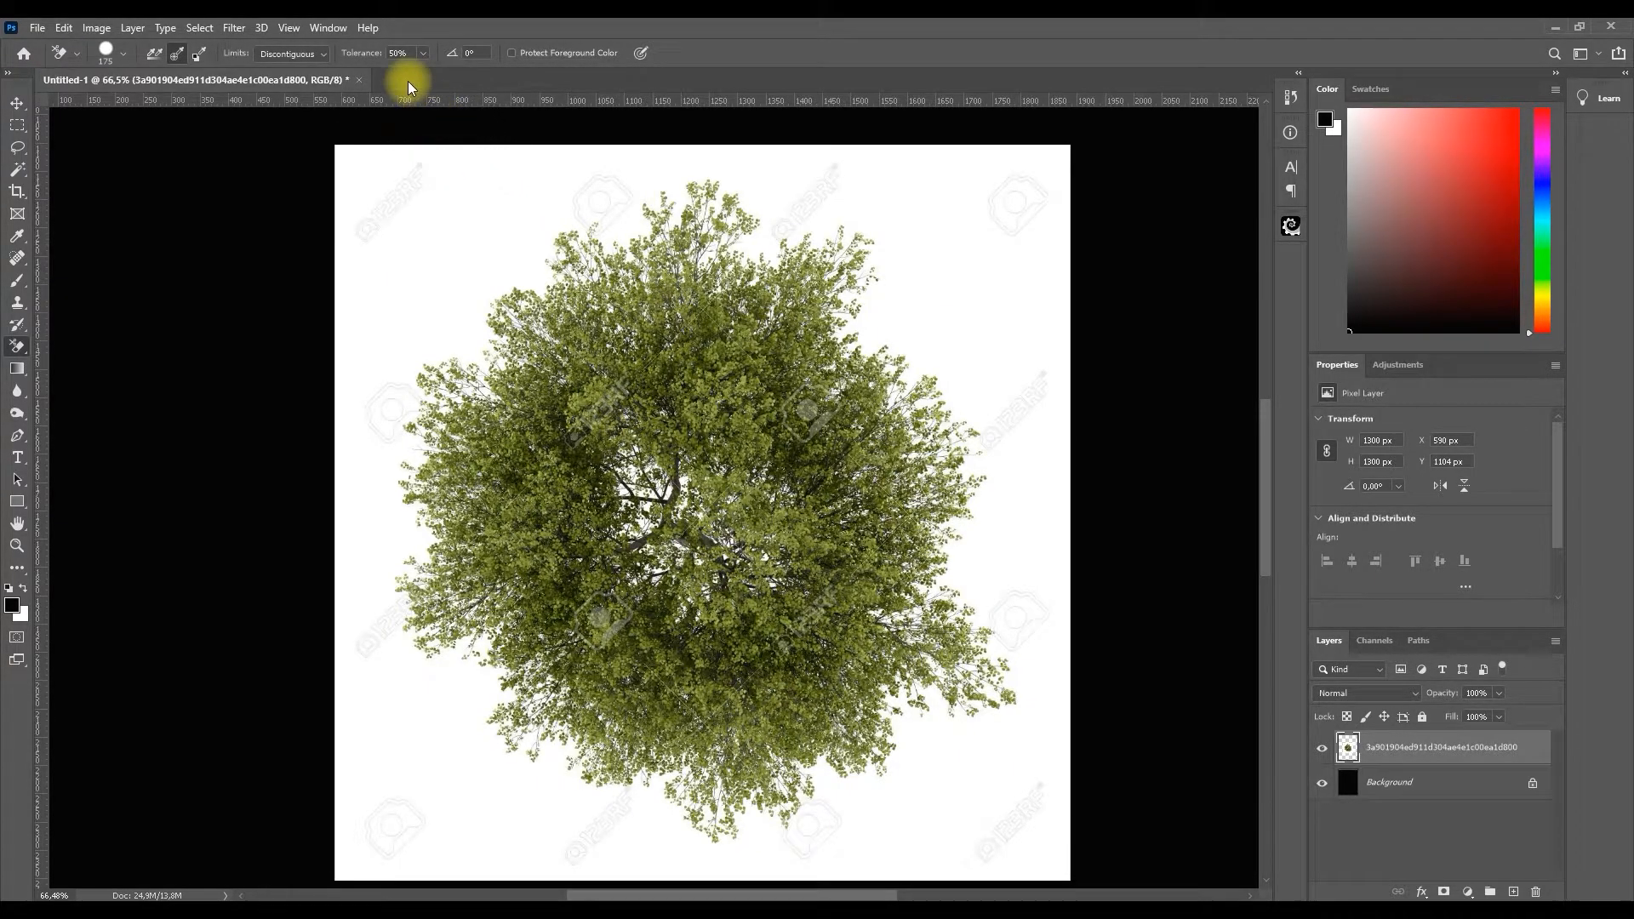
- Try erasing the white along the tree's upper edge again at 50% tolerance, then undo it
click(425, 56)
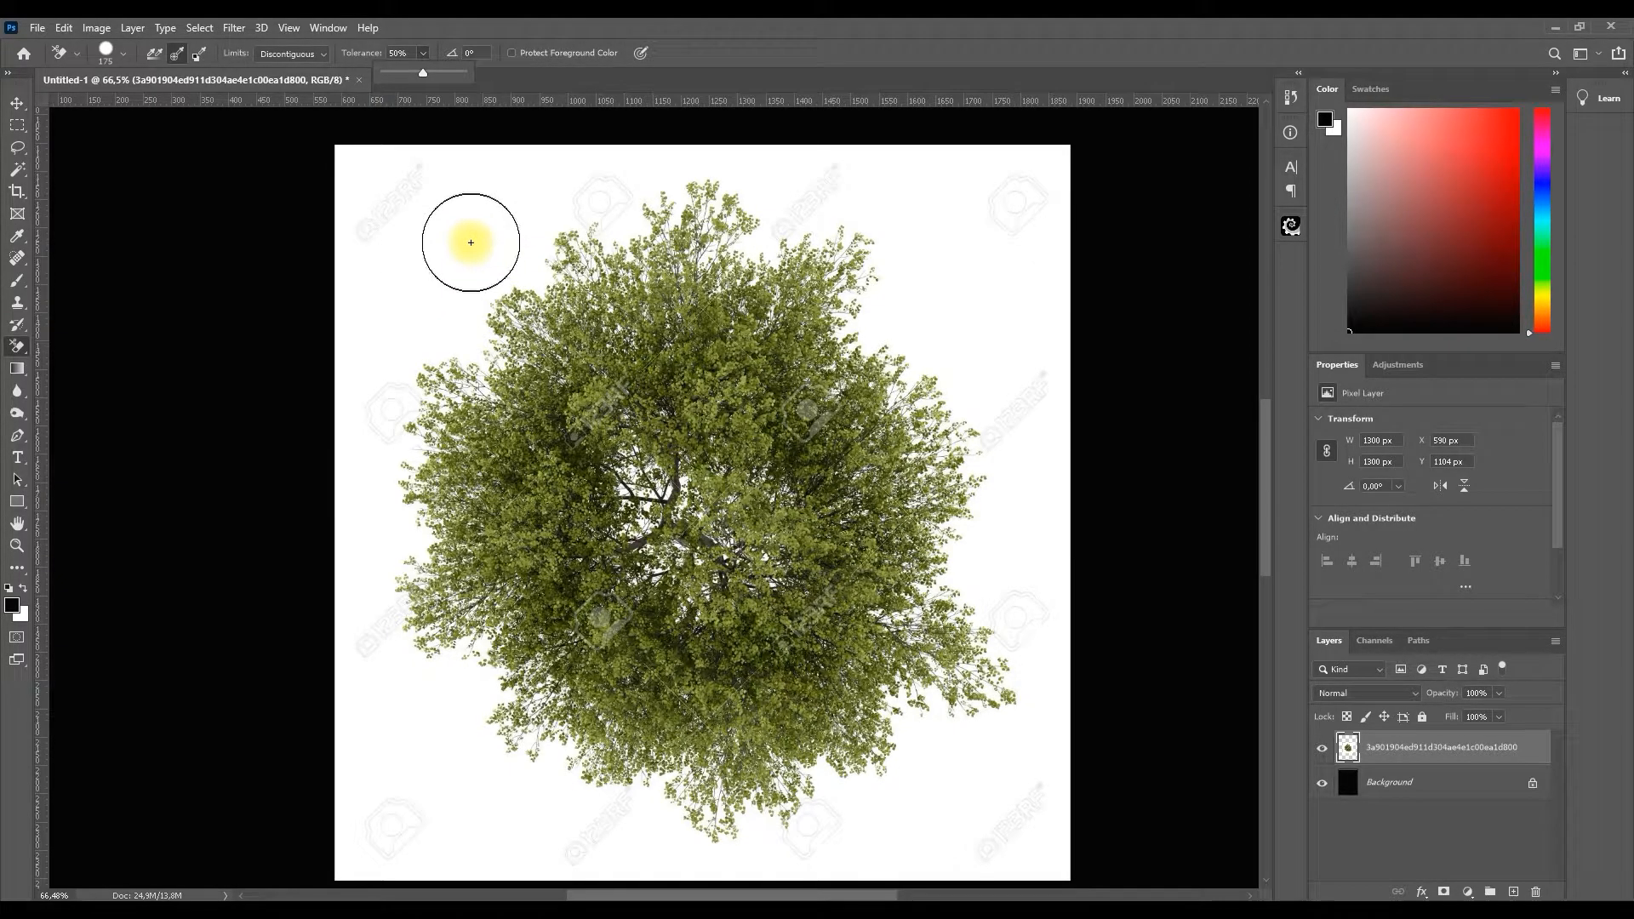
mouse_move(470, 245)
mouse_down()
mouse_move(566, 290)
mouse_move(547, 306)
mouse_move(556, 345)
mouse_move(615, 412)
mouse_move(662, 274)
mouse_move(647, 275)
mouse_move(696, 211)
mouse_move(710, 243)
mouse_move(536, 276)
mouse_move(640, 236)
mouse_move(789, 273)
mouse_move(861, 322)
mouse_move(747, 319)
mouse_move(648, 479)
mouse_move(680, 523)
mouse_move(655, 564)
mouse_move(759, 483)
mouse_move(737, 590)
mouse_move(575, 514)
mouse_move(484, 342)
mouse_move(441, 364)
mouse_move(460, 420)
mouse_move(555, 403)
mouse_move(554, 322)
mouse_move(511, 284)
mouse_up()
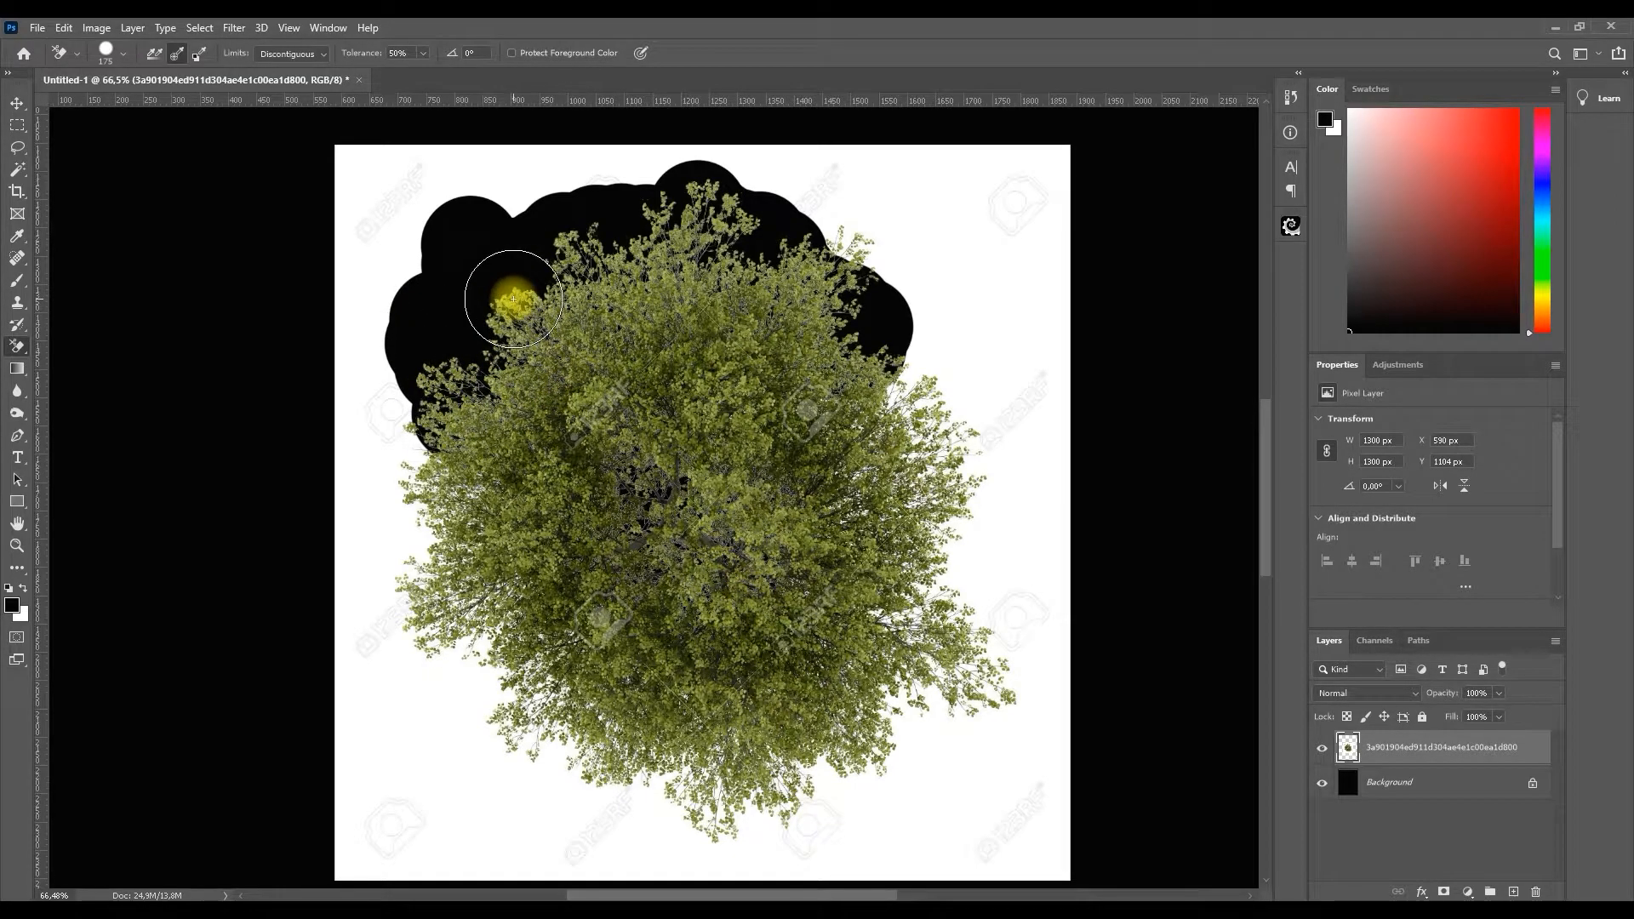
key(ctrl+z)
- Set the Background Eraser's tolerance to 80% and erase the white around and inside the whole tree
click(423, 53)
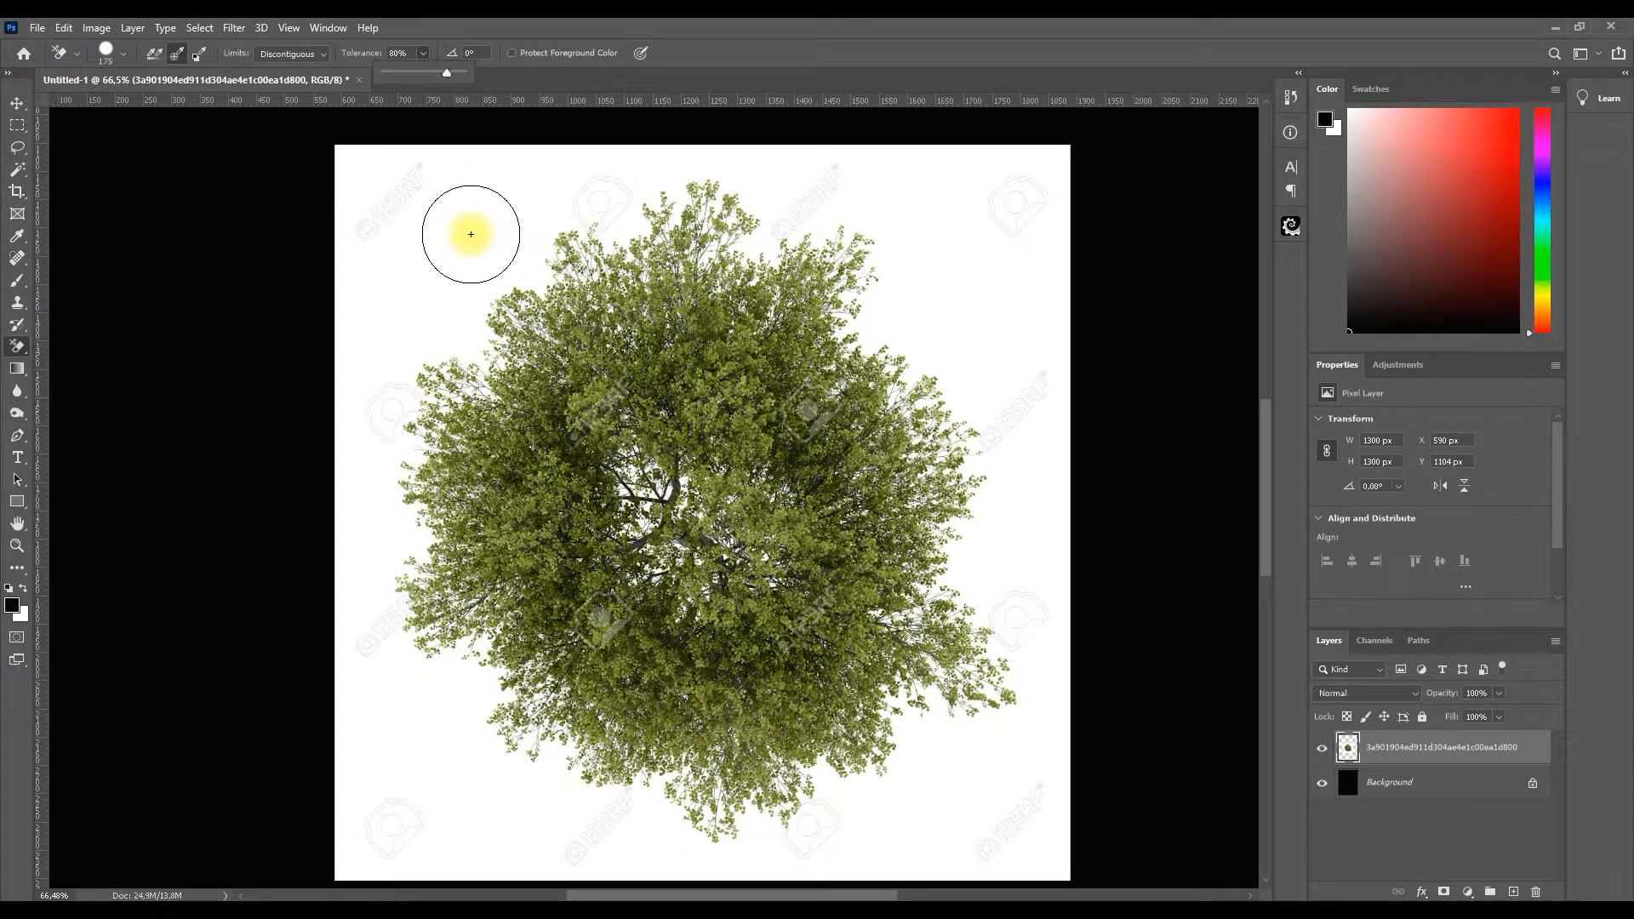
mouse_move(470, 246)
mouse_down()
mouse_move(486, 308)
mouse_move(573, 347)
mouse_move(525, 374)
mouse_move(622, 300)
mouse_move(615, 329)
mouse_move(576, 250)
mouse_move(638, 297)
mouse_move(671, 219)
mouse_move(679, 273)
mouse_move(727, 213)
mouse_move(690, 267)
mouse_move(798, 269)
mouse_move(810, 324)
mouse_move(848, 269)
mouse_move(756, 378)
mouse_move(693, 362)
mouse_move(759, 399)
mouse_move(601, 428)
mouse_move(687, 460)
mouse_move(600, 468)
mouse_move(704, 537)
mouse_move(661, 580)
mouse_move(765, 578)
mouse_move(698, 601)
mouse_move(778, 473)
mouse_move(753, 522)
mouse_move(844, 440)
mouse_move(799, 393)
mouse_move(861, 408)
mouse_move(824, 323)
mouse_move(893, 375)
mouse_move(957, 468)
mouse_move(954, 532)
mouse_move(867, 557)
mouse_move(908, 449)
mouse_move(812, 623)
mouse_move(878, 566)
mouse_move(915, 632)
mouse_move(895, 649)
mouse_move(968, 625)
mouse_move(982, 708)
mouse_move(865, 685)
mouse_move(849, 766)
mouse_move(822, 733)
mouse_move(787, 801)
mouse_move(698, 805)
mouse_move(683, 755)
mouse_move(777, 701)
mouse_move(664, 706)
mouse_move(616, 646)
mouse_move(638, 744)
mouse_move(560, 746)
mouse_move(491, 697)
mouse_move(456, 597)
mouse_move(415, 606)
mouse_move(470, 706)
mouse_move(410, 628)
mouse_move(404, 465)
mouse_move(436, 354)
mouse_move(469, 307)
mouse_move(433, 480)
mouse_move(506, 555)
mouse_move(493, 409)
mouse_move(548, 543)
mouse_move(531, 670)
mouse_move(625, 551)
mouse_move(629, 631)
mouse_move(771, 605)
mouse_move(668, 706)
mouse_move(509, 732)
mouse_move(609, 801)
mouse_move(771, 816)
mouse_move(907, 791)
mouse_move(965, 722)
mouse_move(995, 631)
mouse_move(971, 392)
mouse_move(851, 230)
mouse_move(624, 182)
mouse_move(468, 263)
mouse_move(376, 520)
mouse_move(460, 758)
mouse_move(718, 835)
mouse_move(904, 780)
mouse_up()
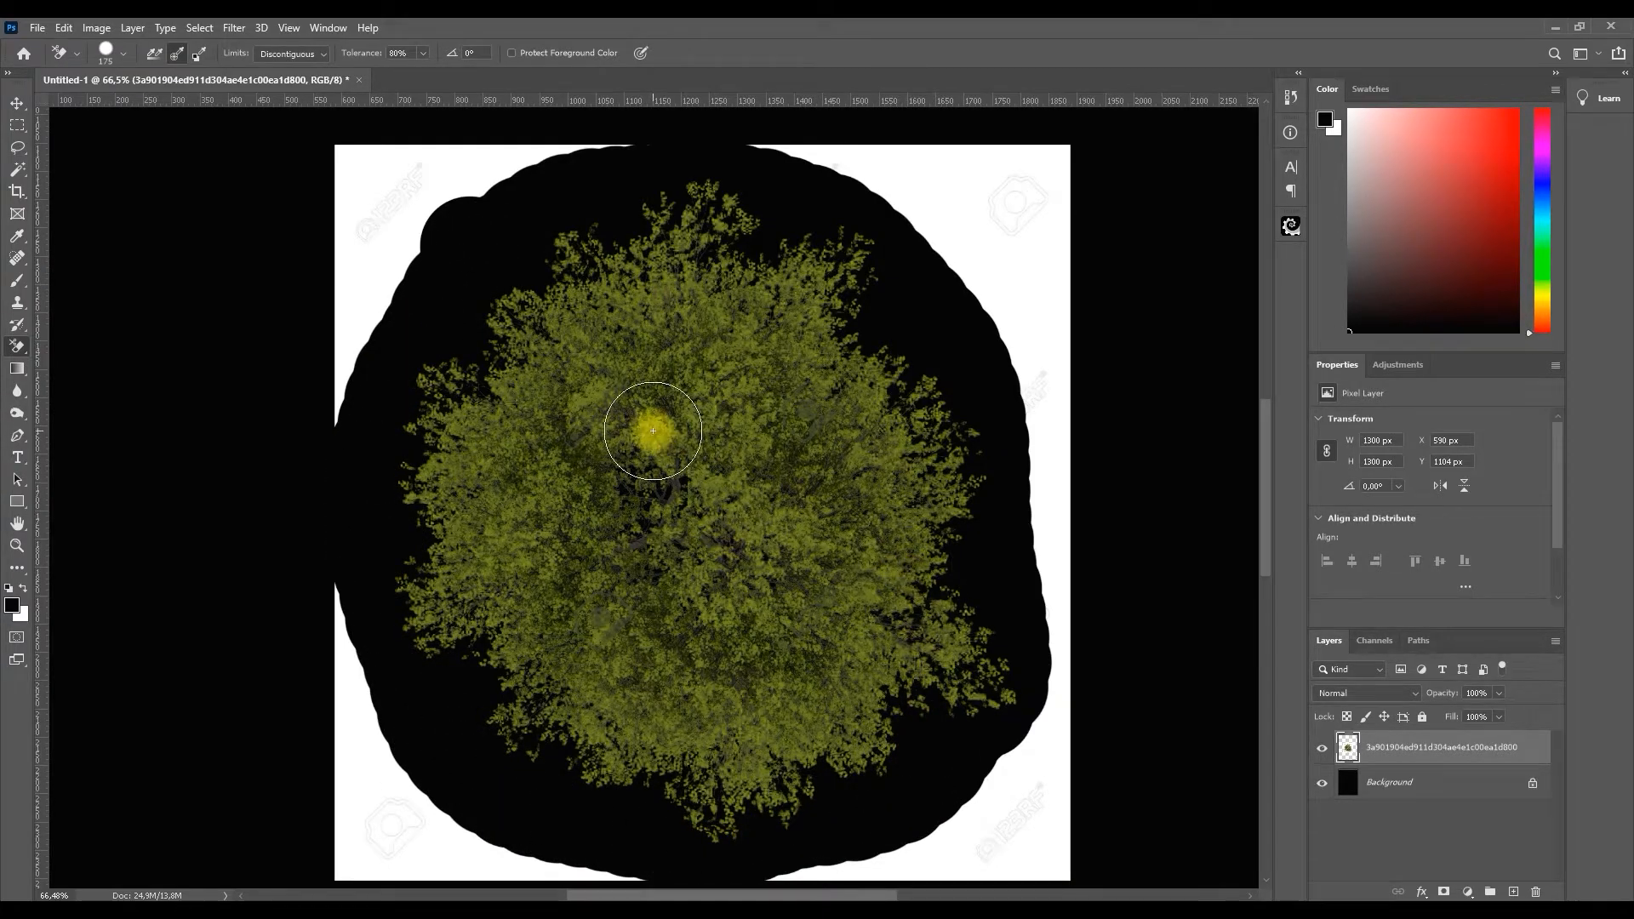
- Outline the tree with the Lasso, invert the selection, delete the leftover white corners and clear the selection
click(18, 150)
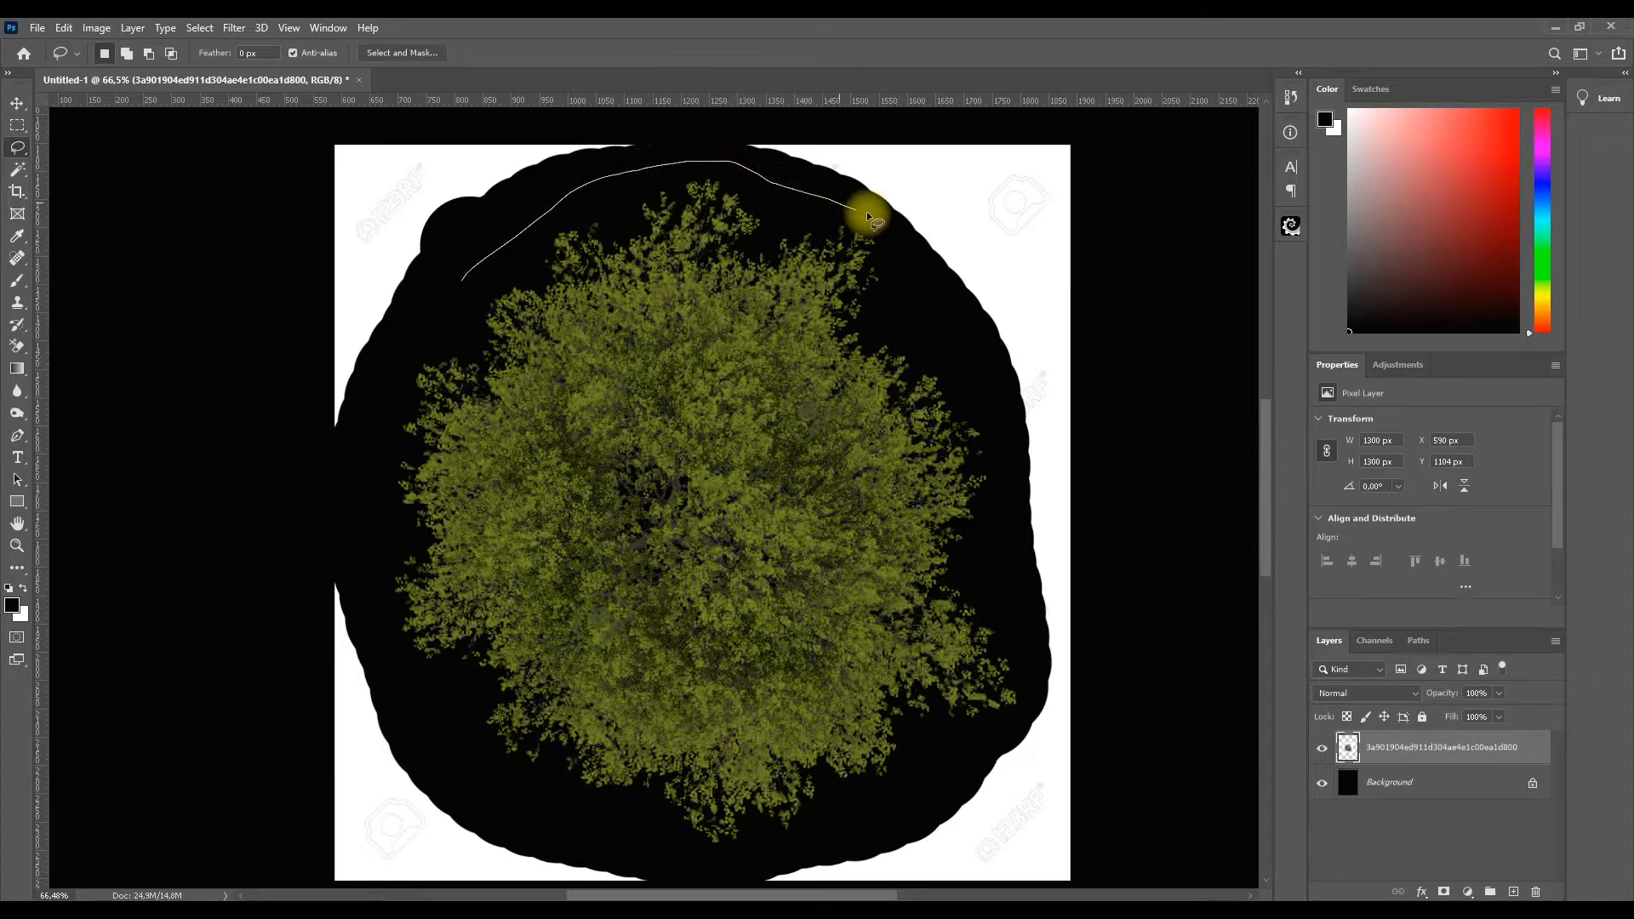
mouse_move(968, 356)
mouse_down()
mouse_move(1003, 460)
mouse_move(1034, 704)
mouse_move(921, 798)
mouse_move(852, 829)
mouse_move(723, 863)
mouse_move(655, 855)
mouse_move(473, 789)
mouse_move(379, 677)
mouse_move(360, 616)
mouse_move(358, 450)
mouse_move(421, 316)
mouse_move(471, 276)
mouse_up()
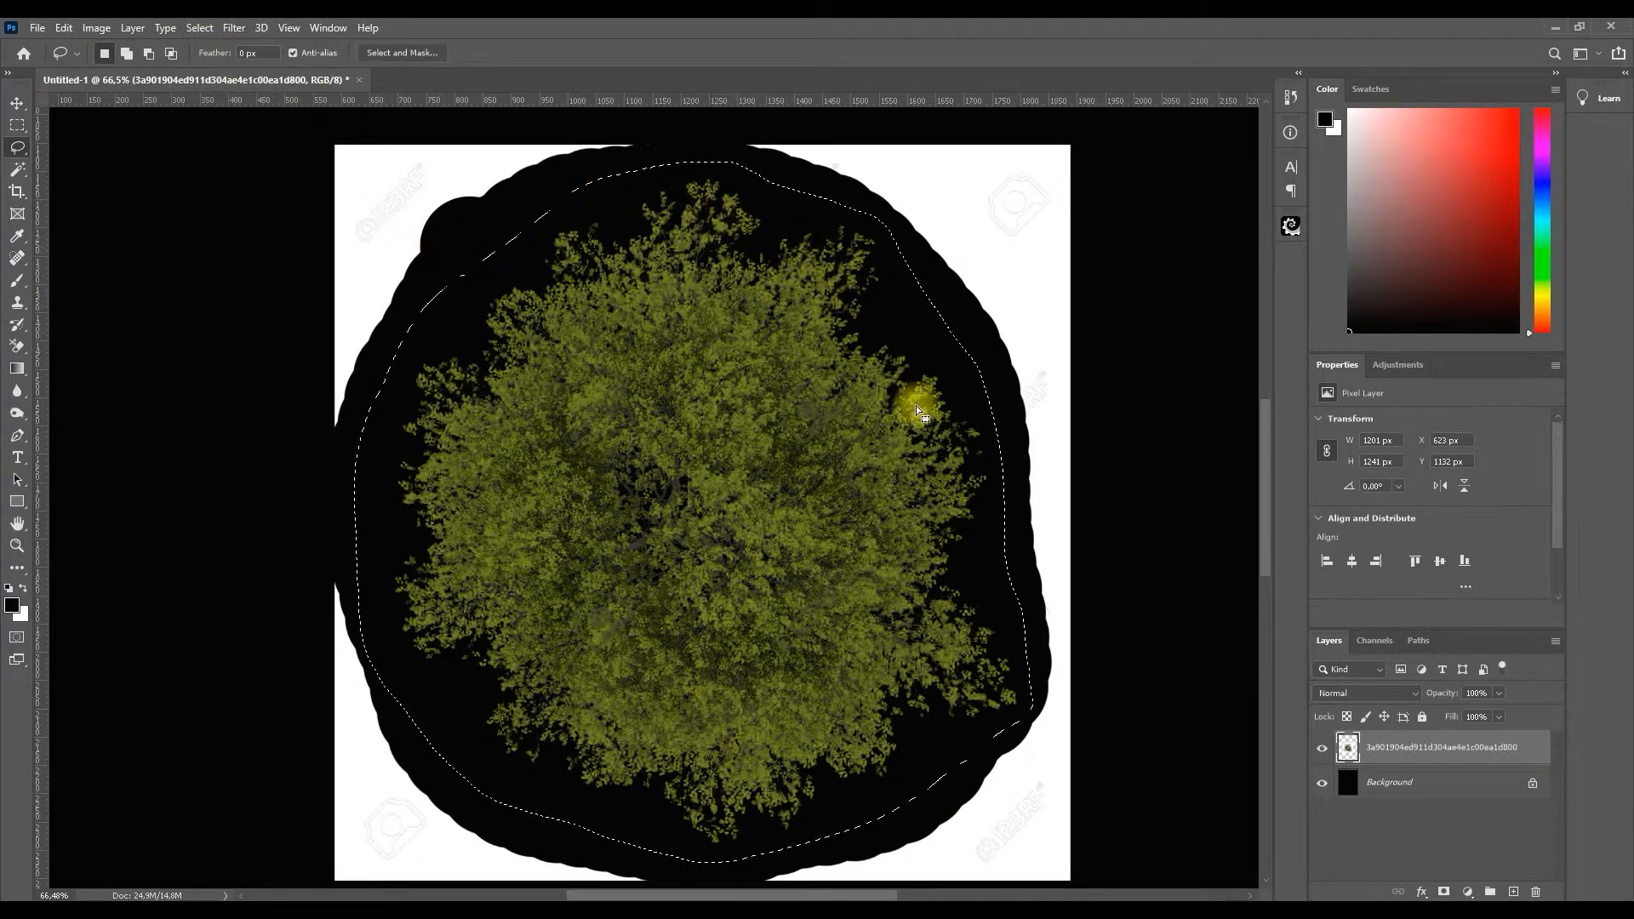
click(195, 27)
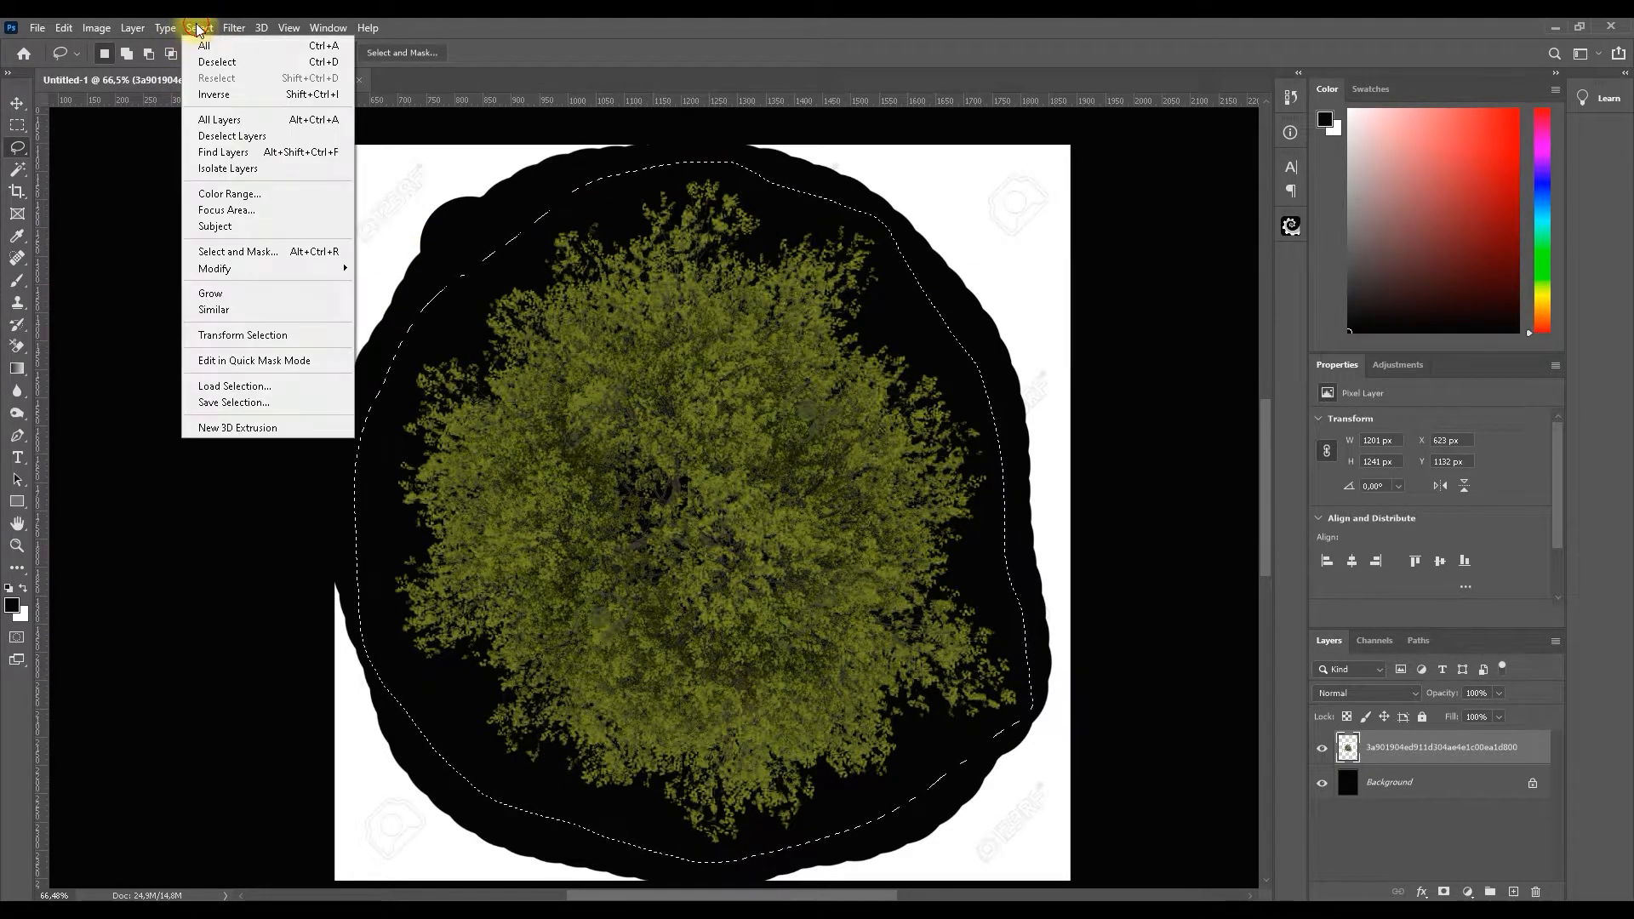
click(220, 96)
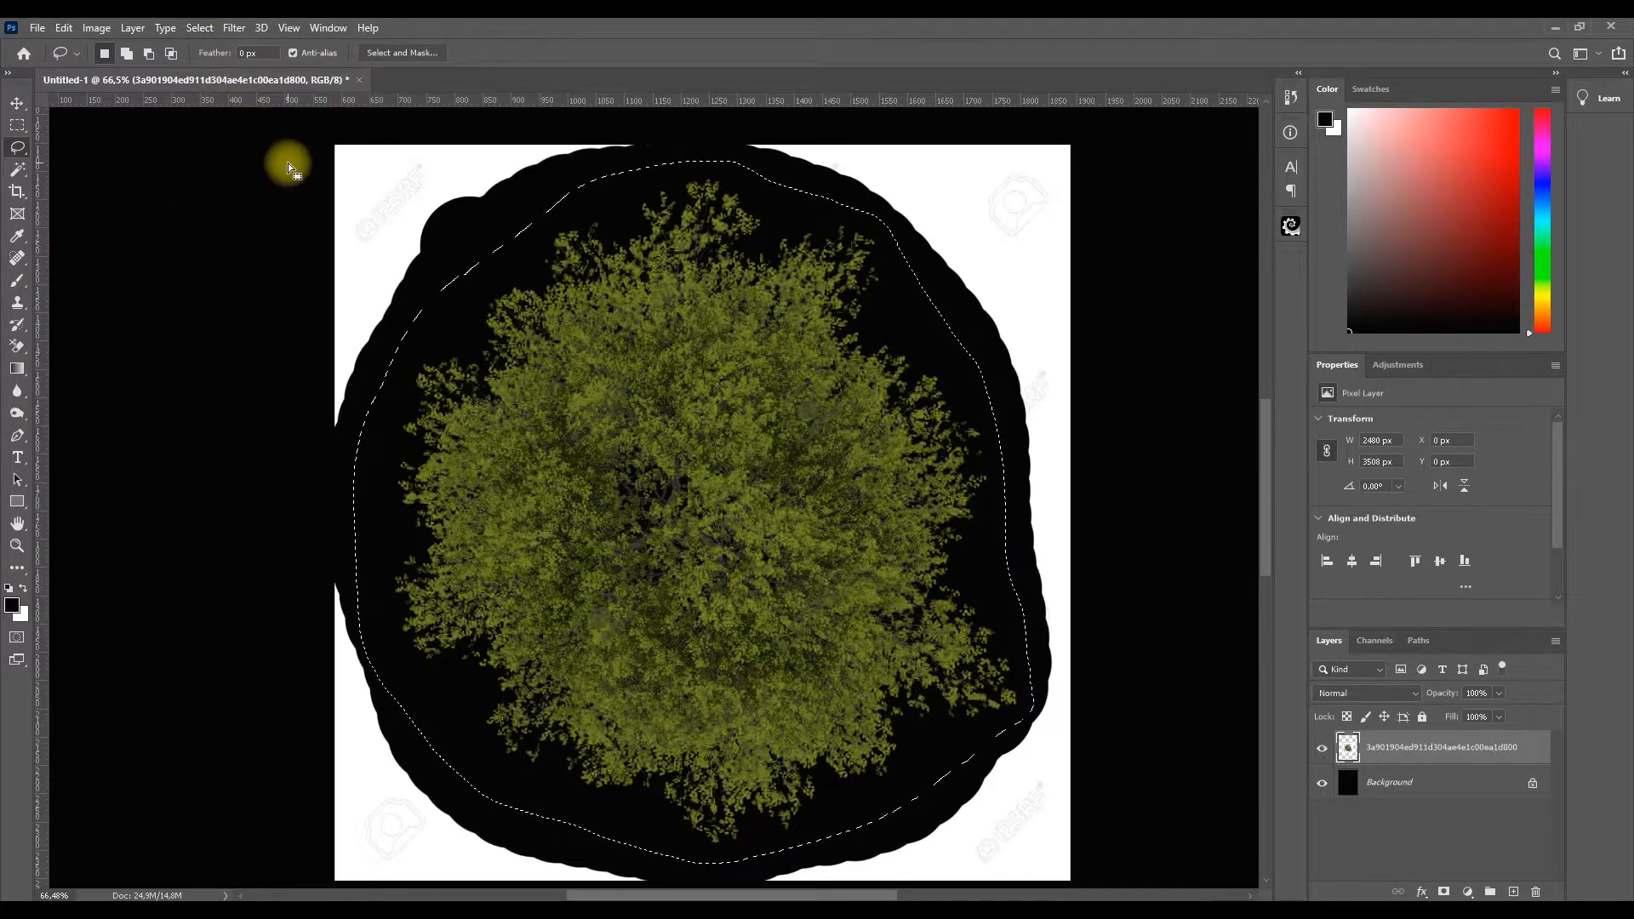
key(Delete)
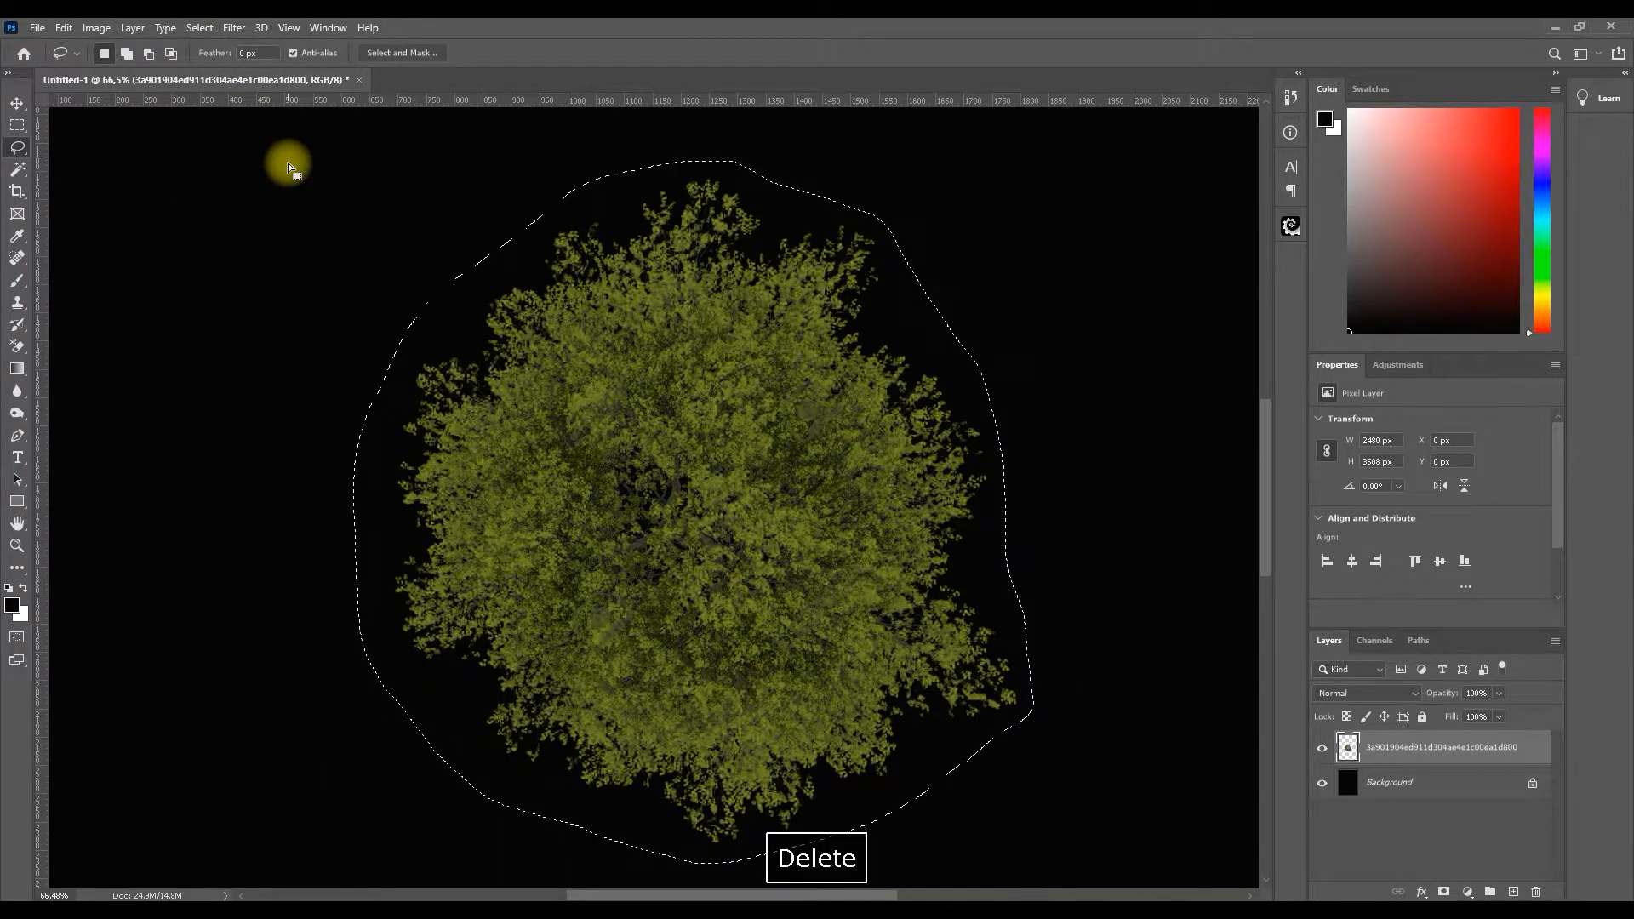
key(ctrl+d)
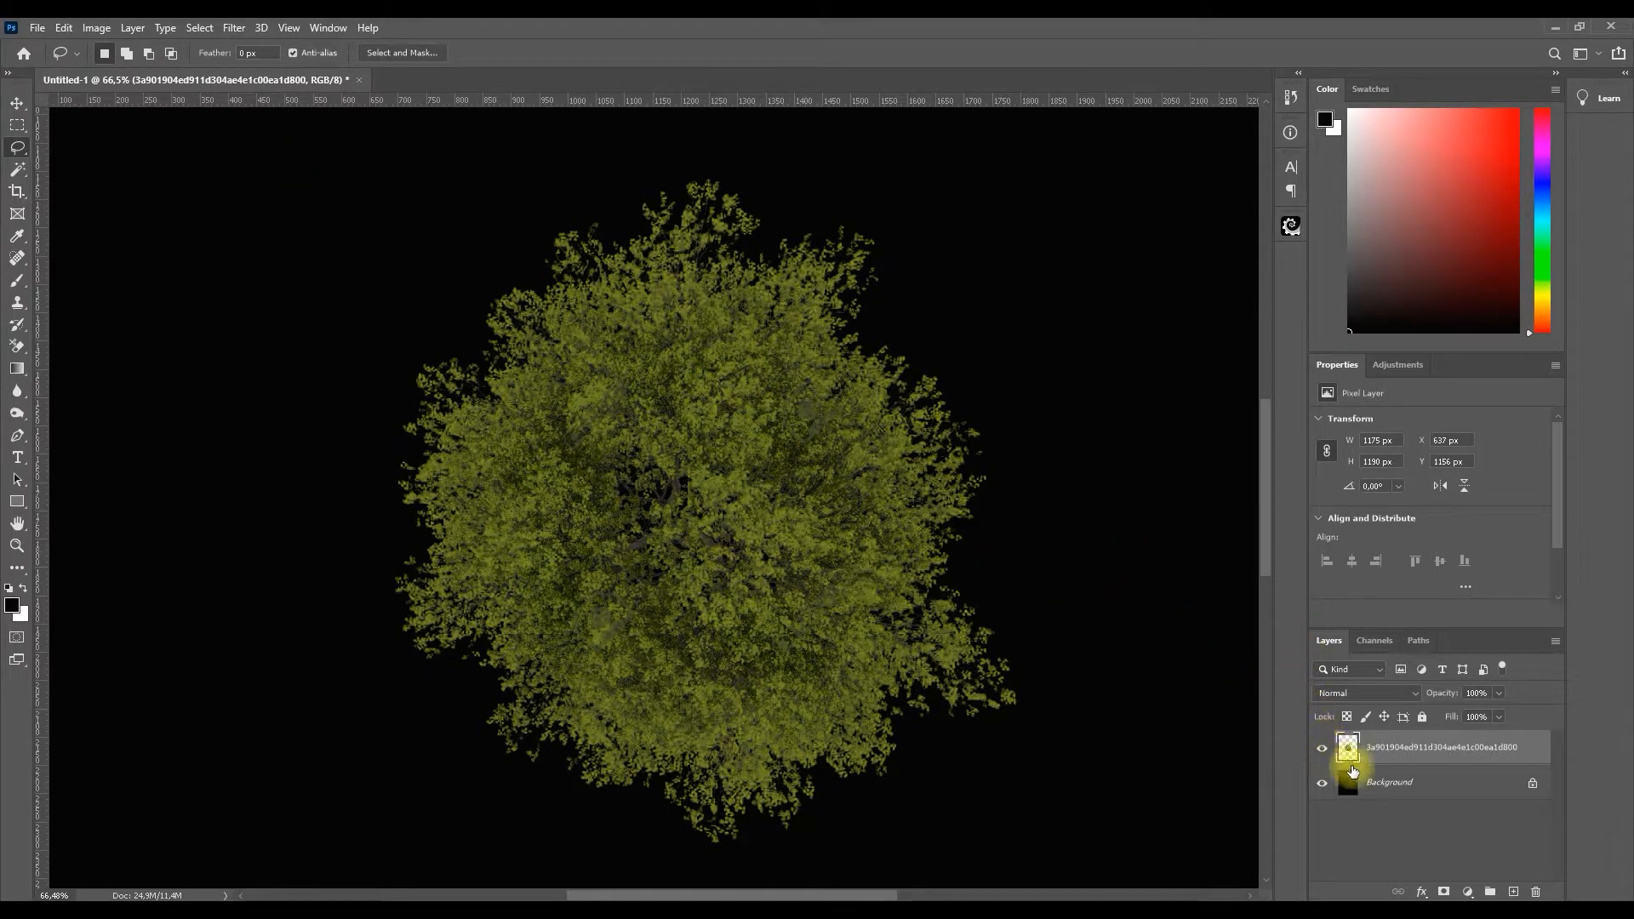
- Check the cut-out by toggling the tree layer, then add a white-filled layer directly above the Background layer
click(1321, 751)
click(1322, 750)
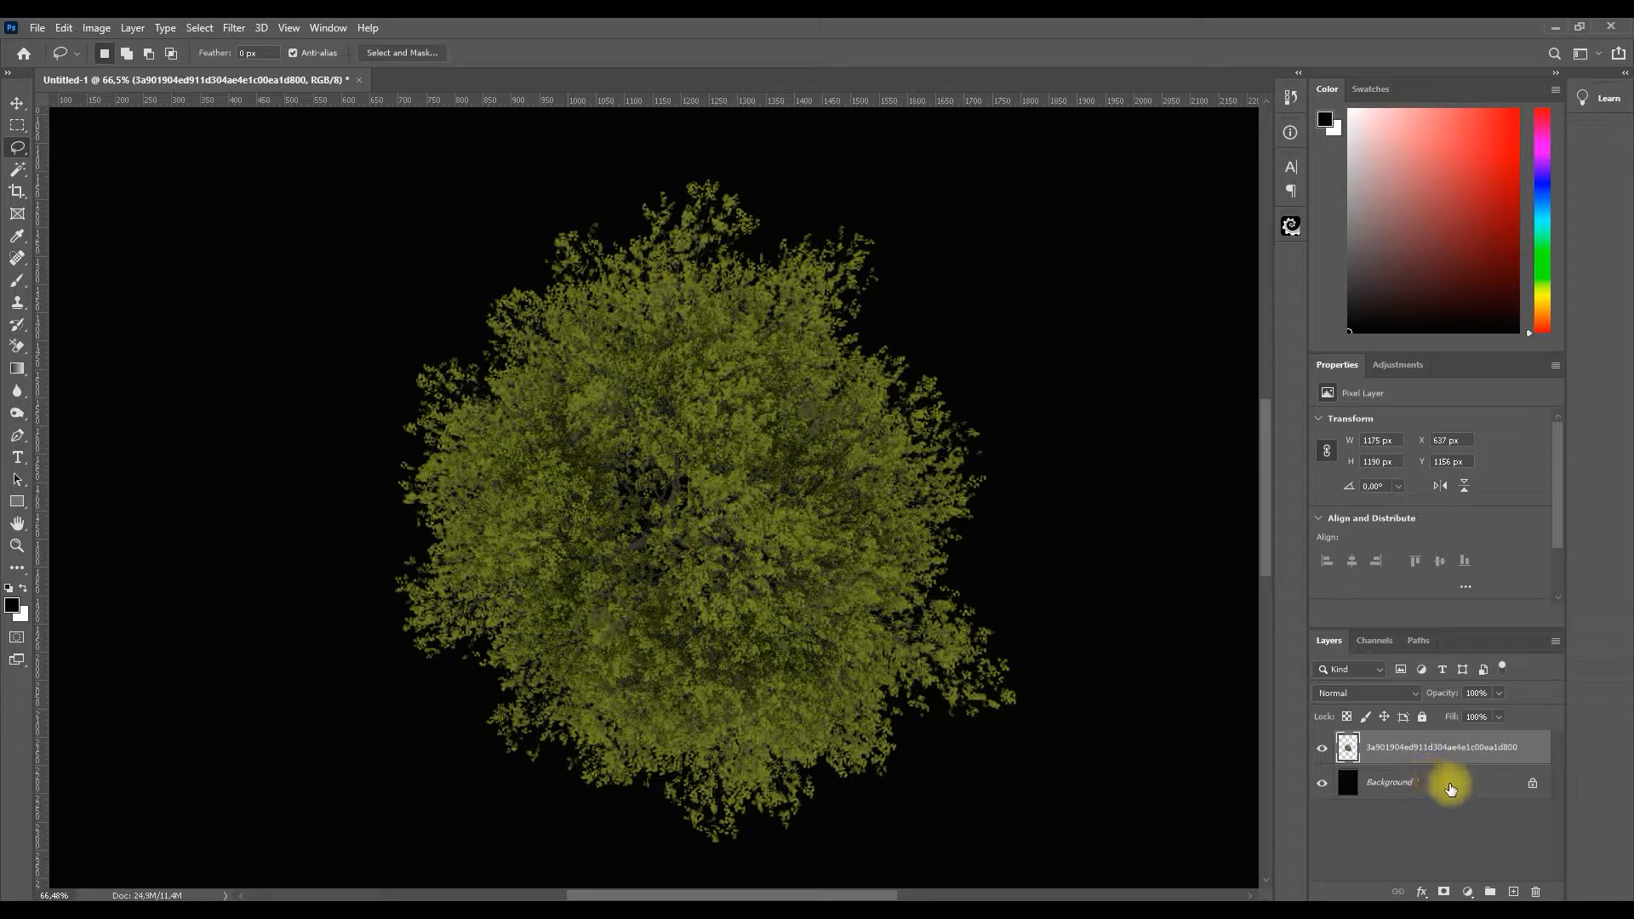
click(1450, 789)
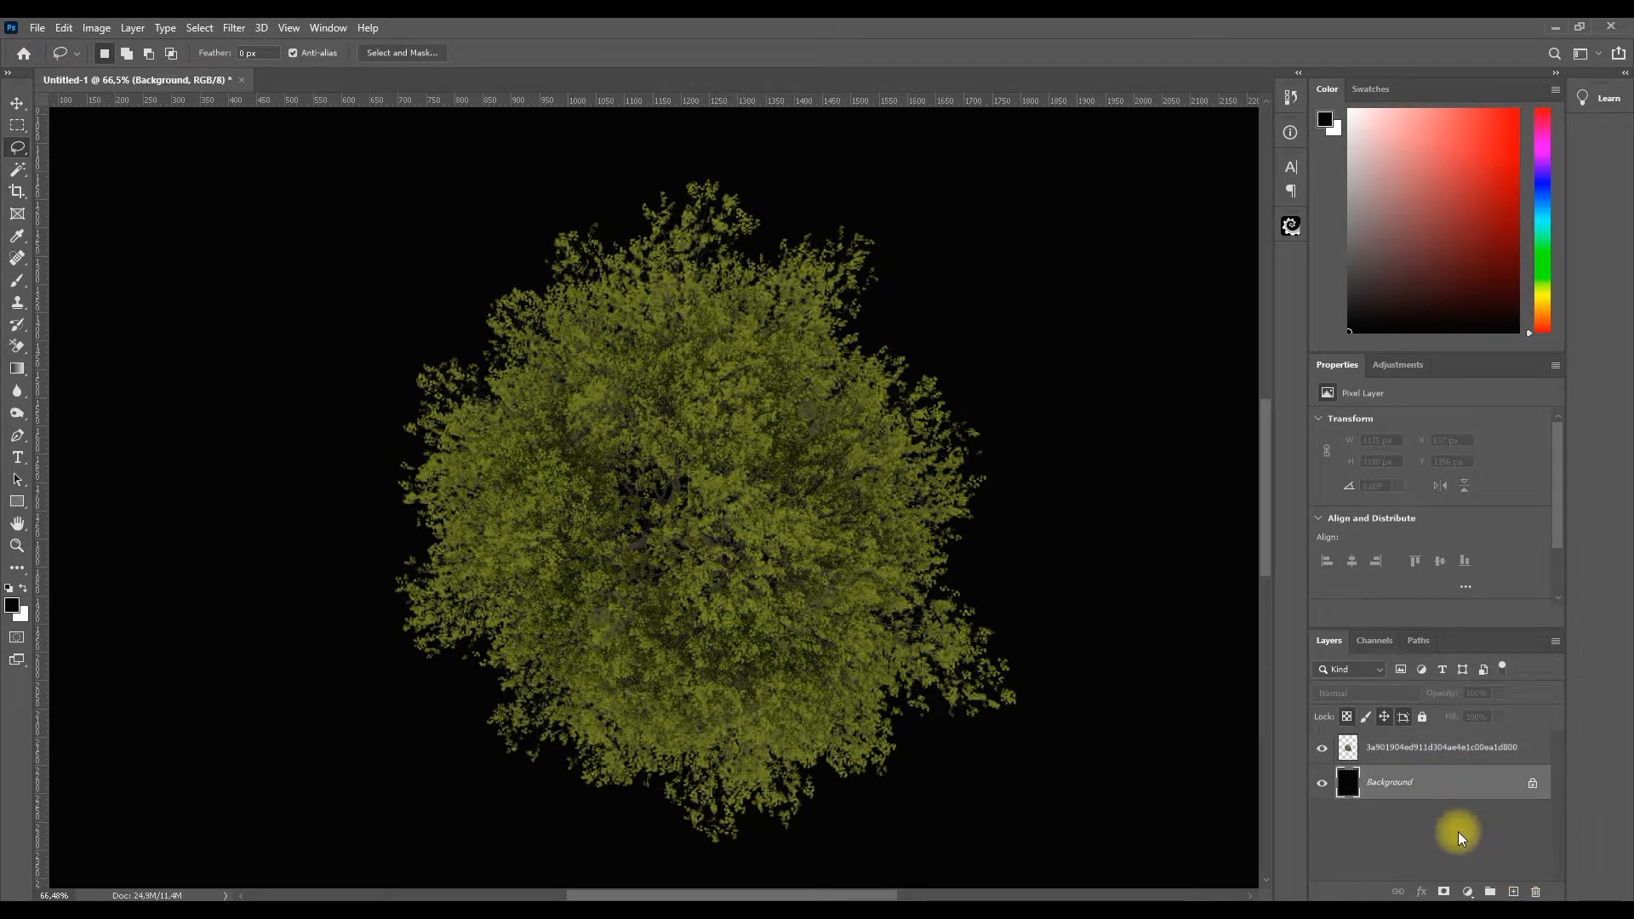
click(1514, 891)
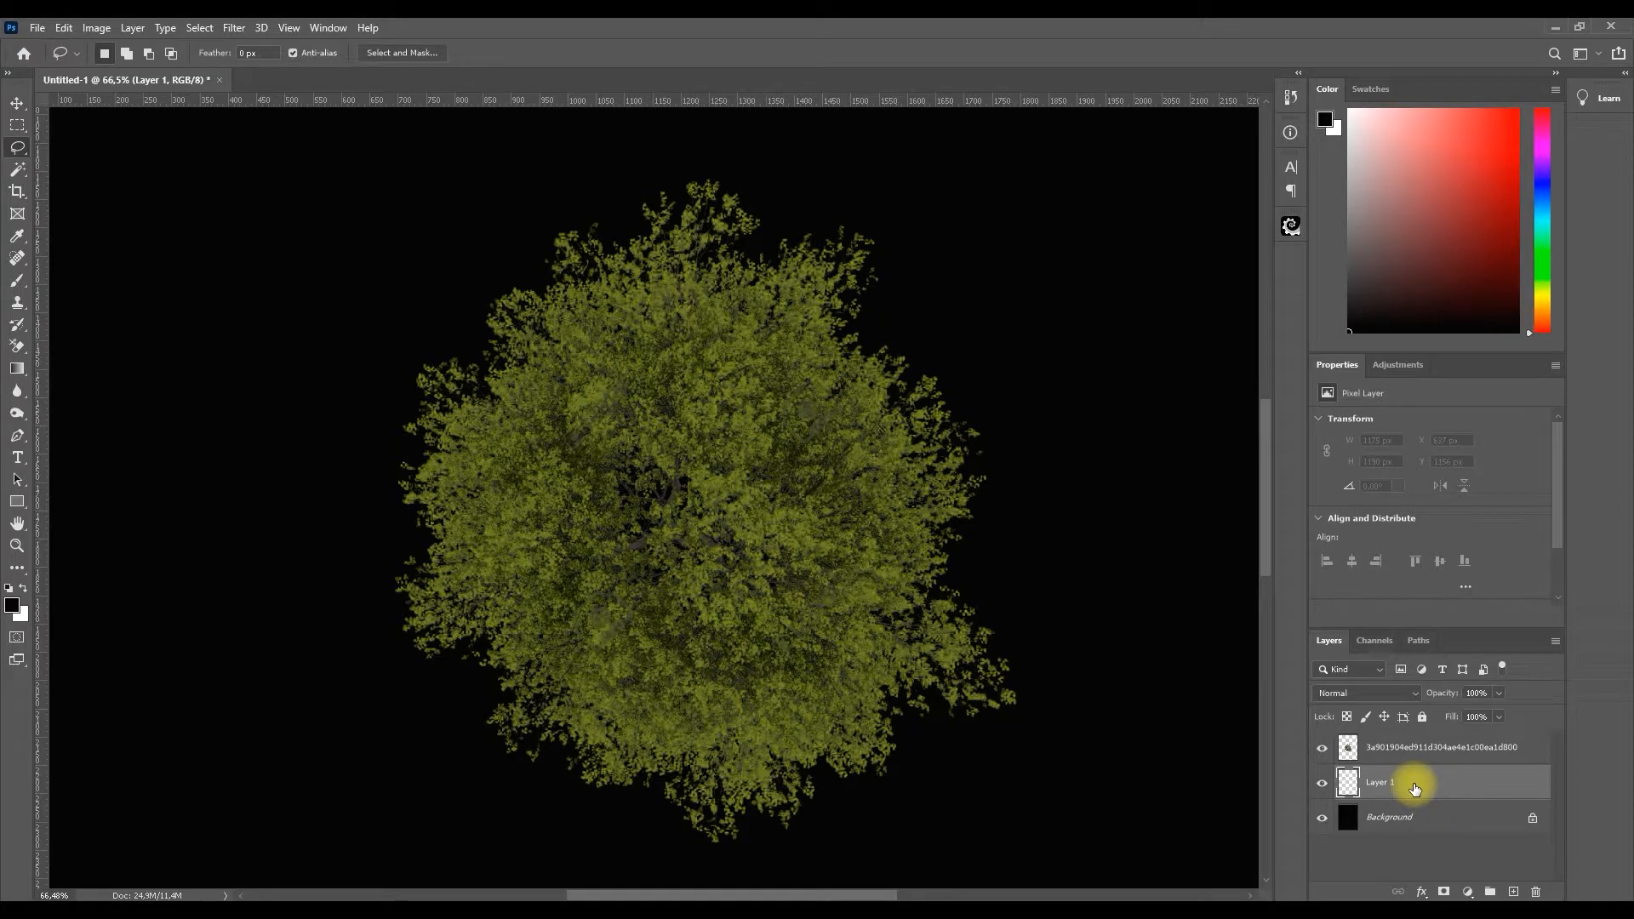
key(ctrl+Delete)
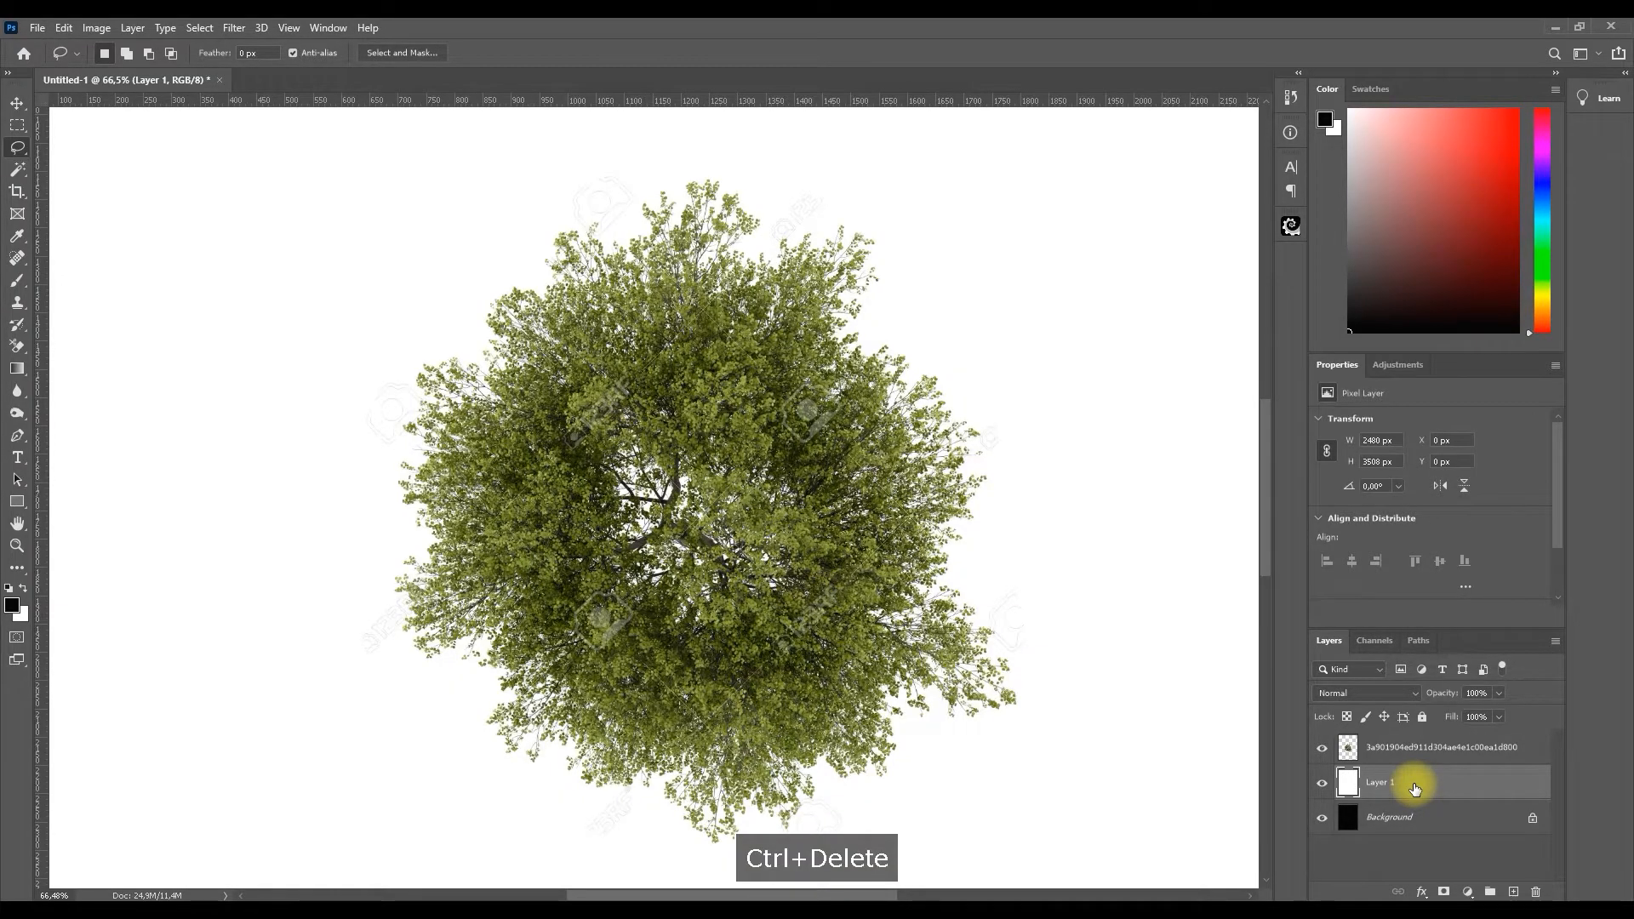
- Examine the cut-out tree's leaf edges, branches and watermark remnants against white and black by toggling the white layer
scroll(808, 570, up, 5)
scroll(809, 570, down, 5)
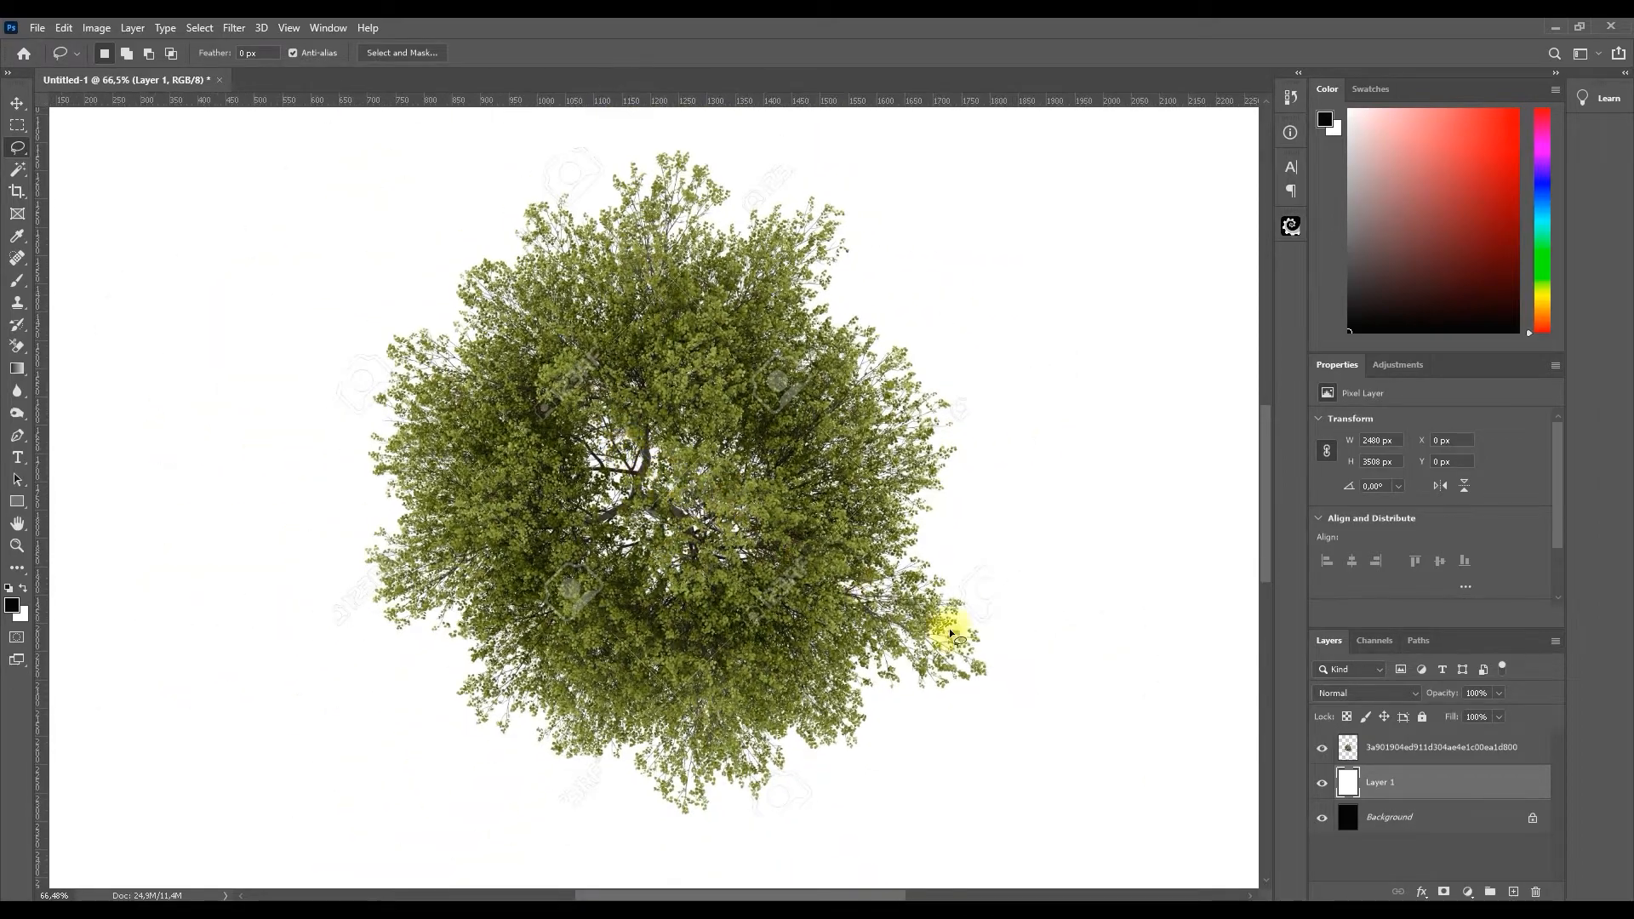
click(1323, 783)
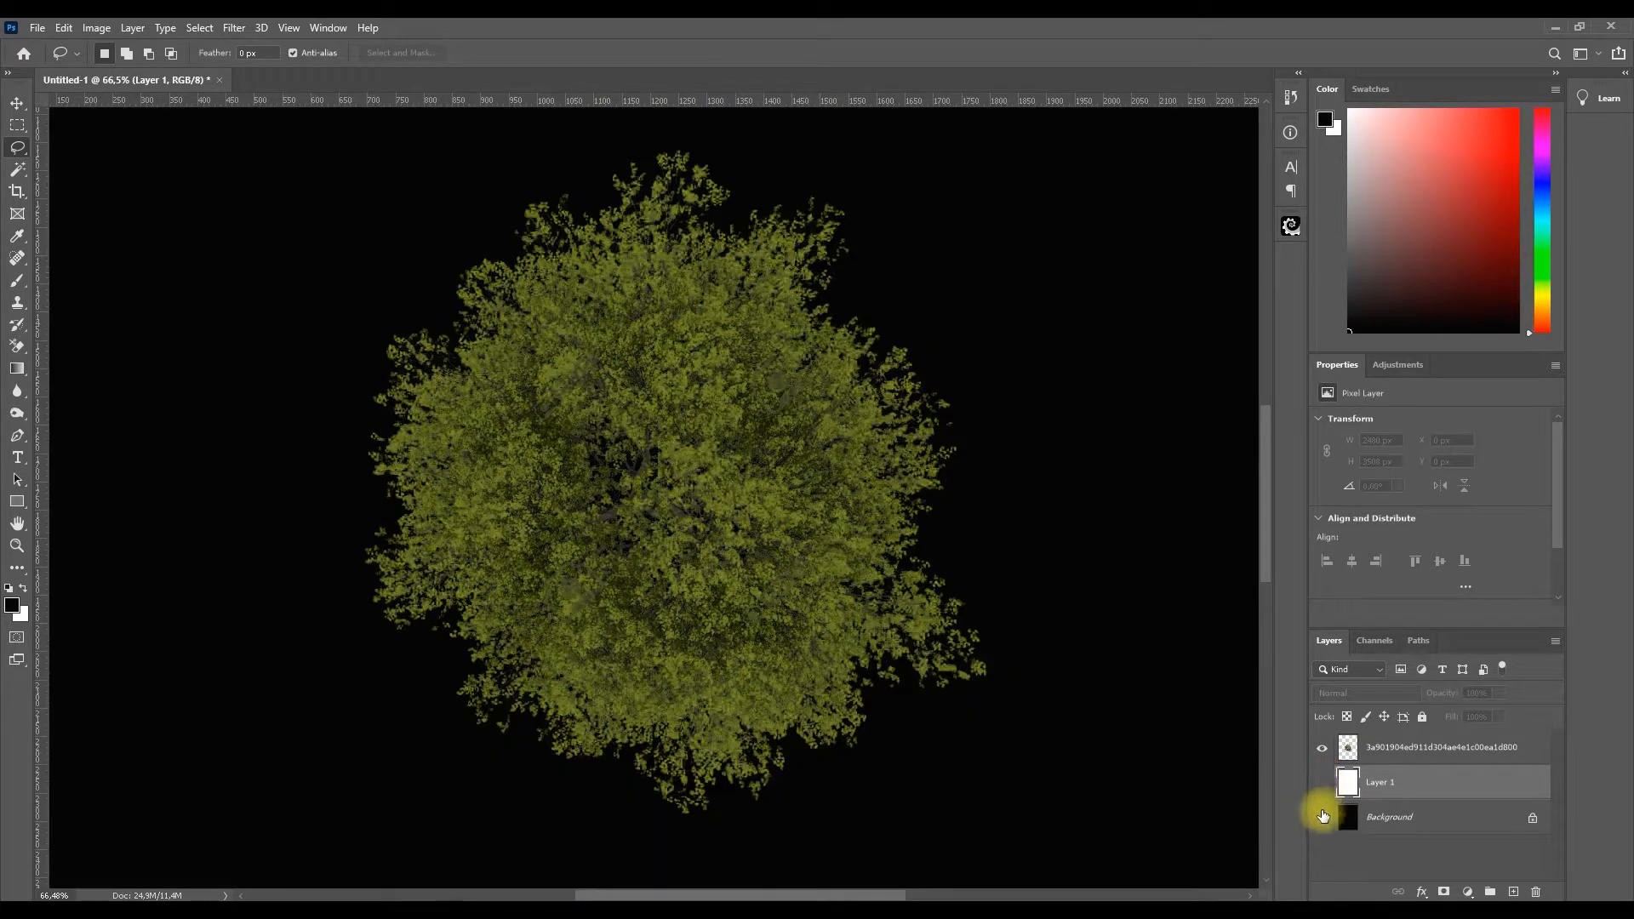
scroll(936, 621, up, 10)
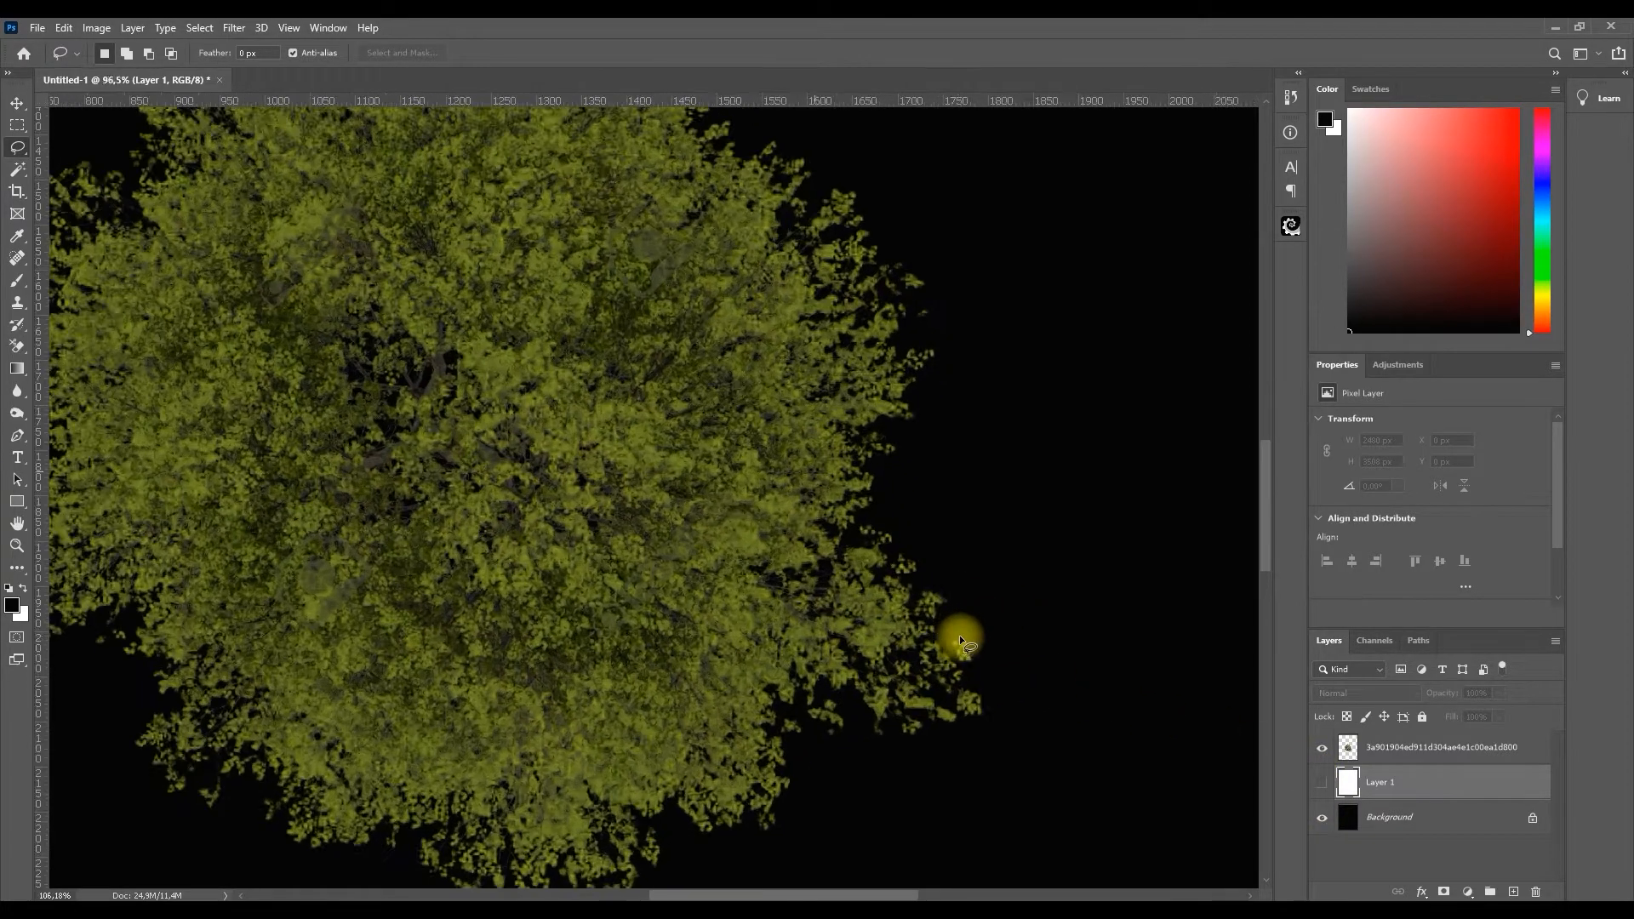
scroll(1050, 666, down, 10)
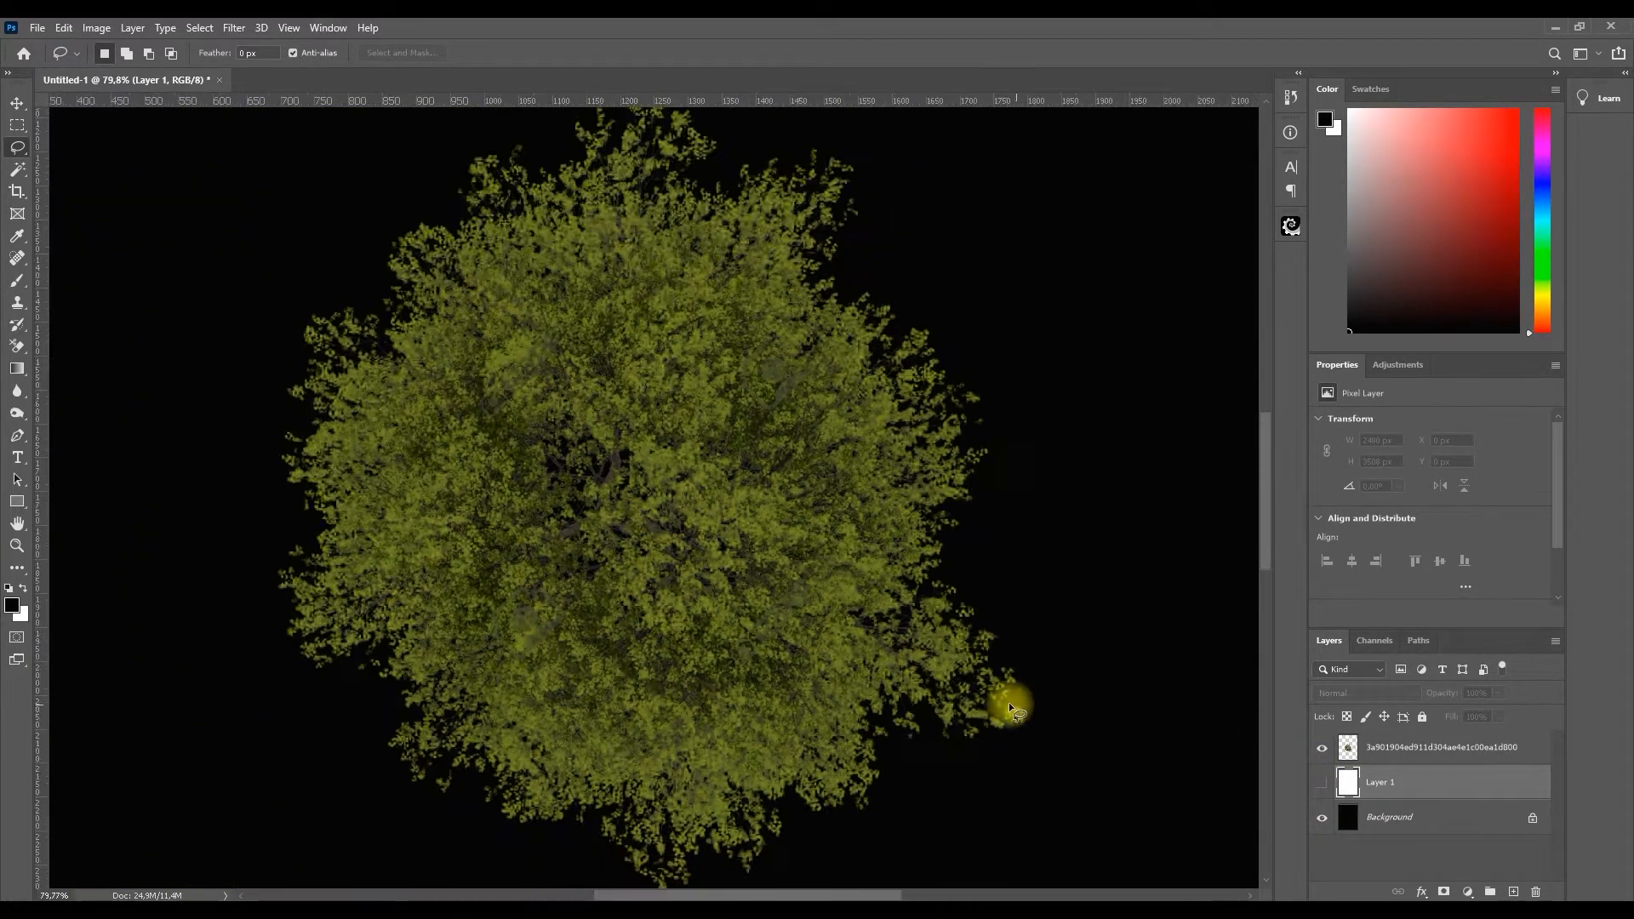
scroll(784, 621, up, 2)
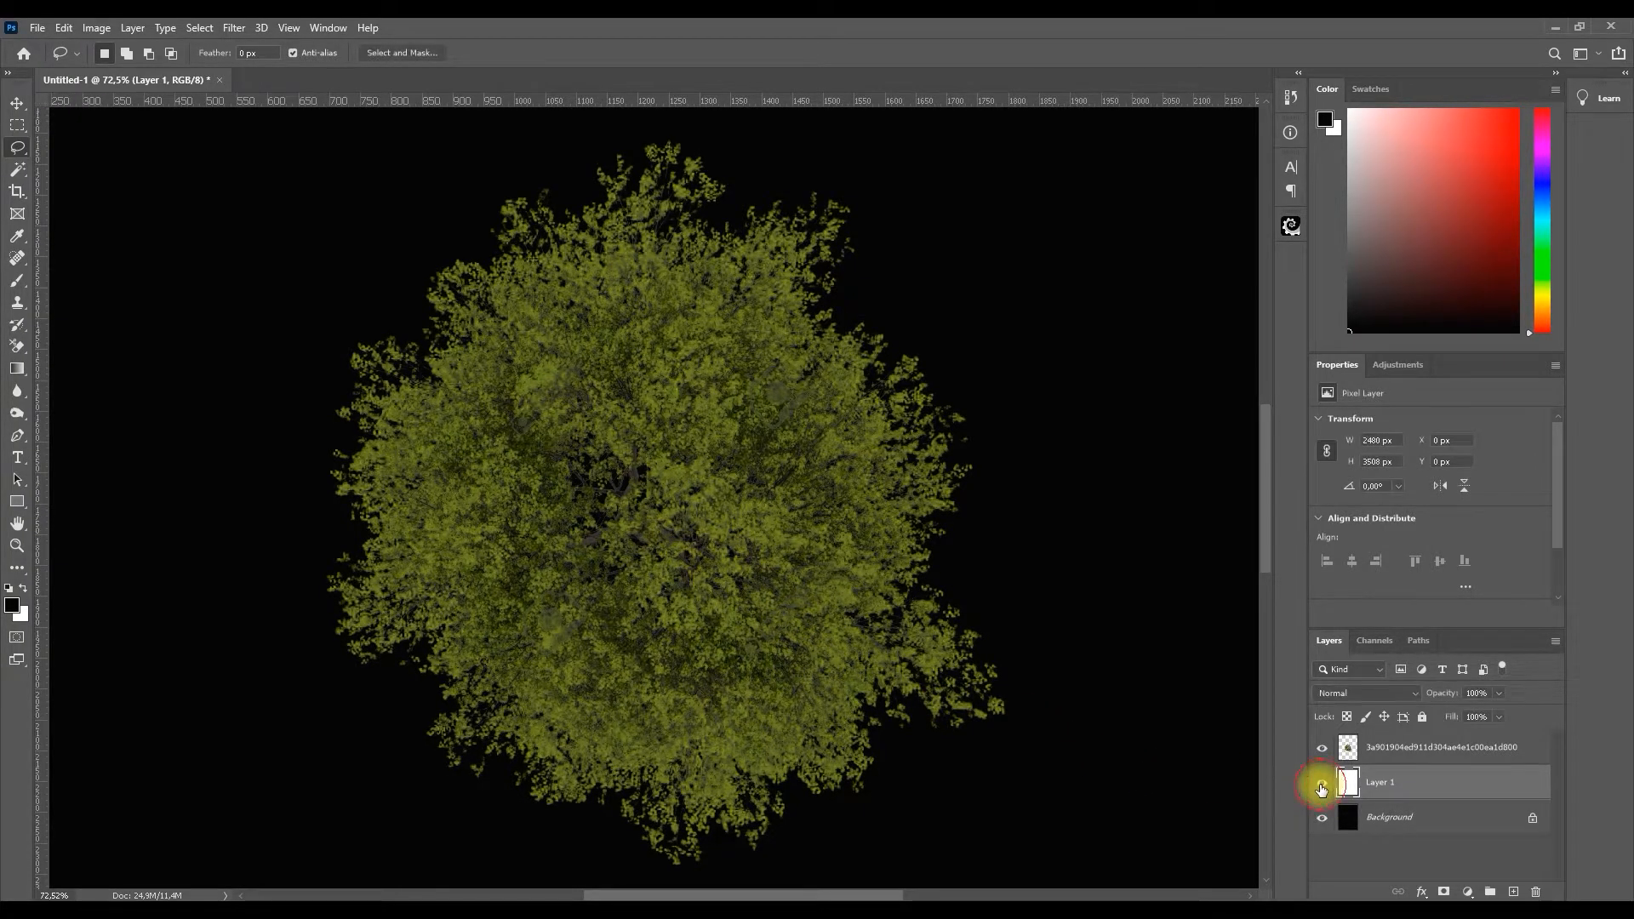
click(1322, 786)
scroll(548, 559, up, 5)
scroll(522, 572, down, 4)
scroll(655, 459, down, 2)
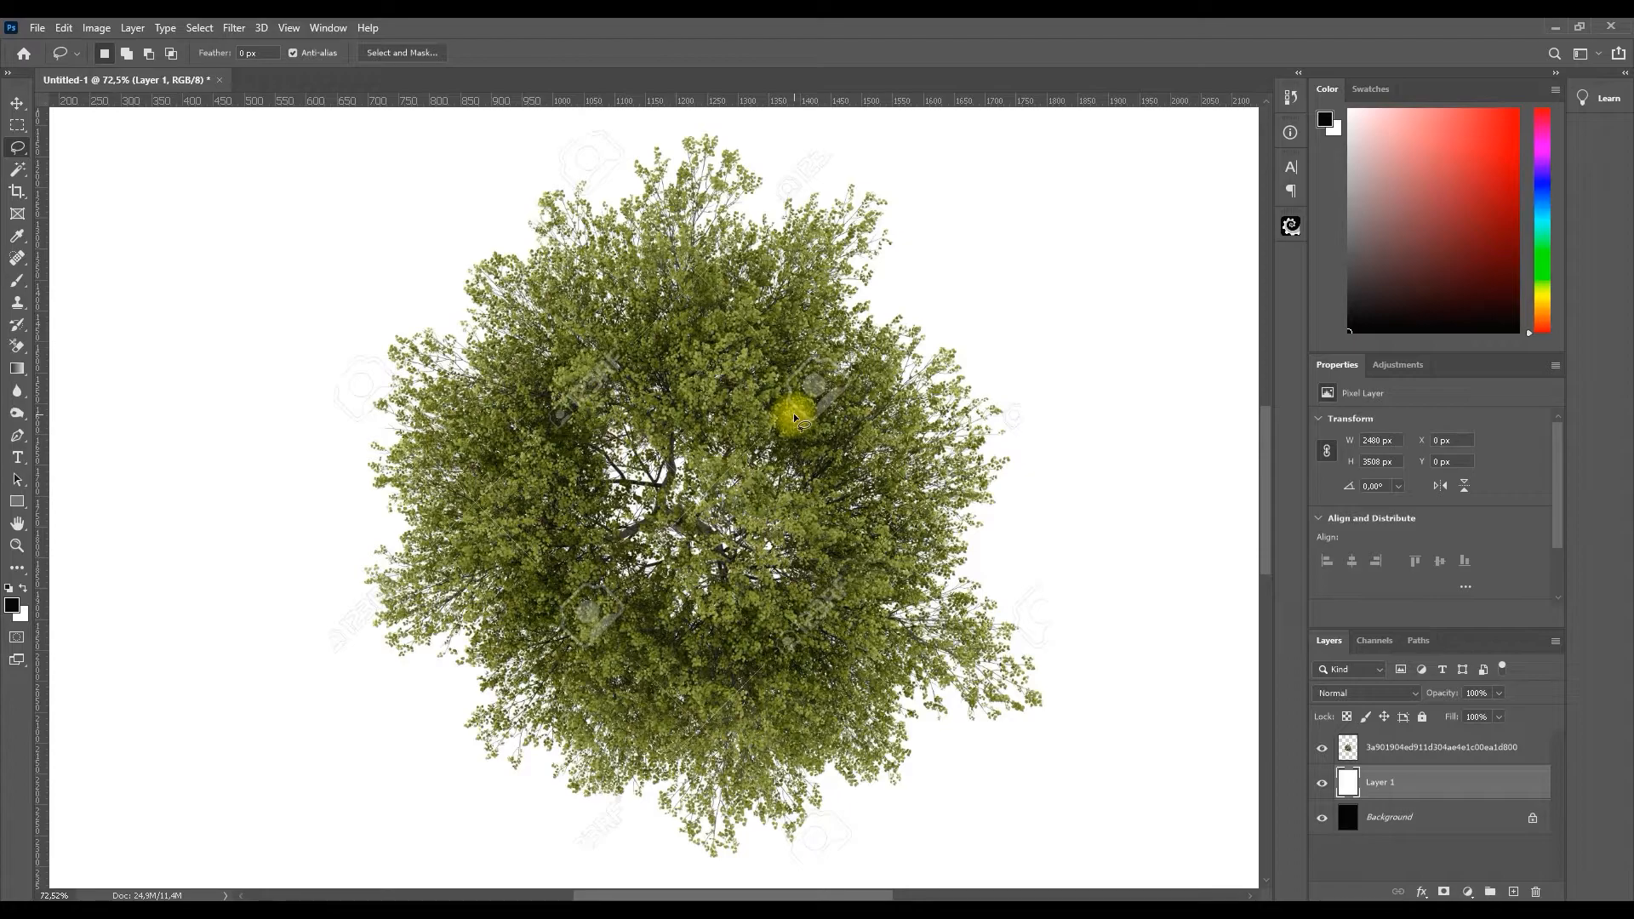
scroll(817, 400, up, 5)
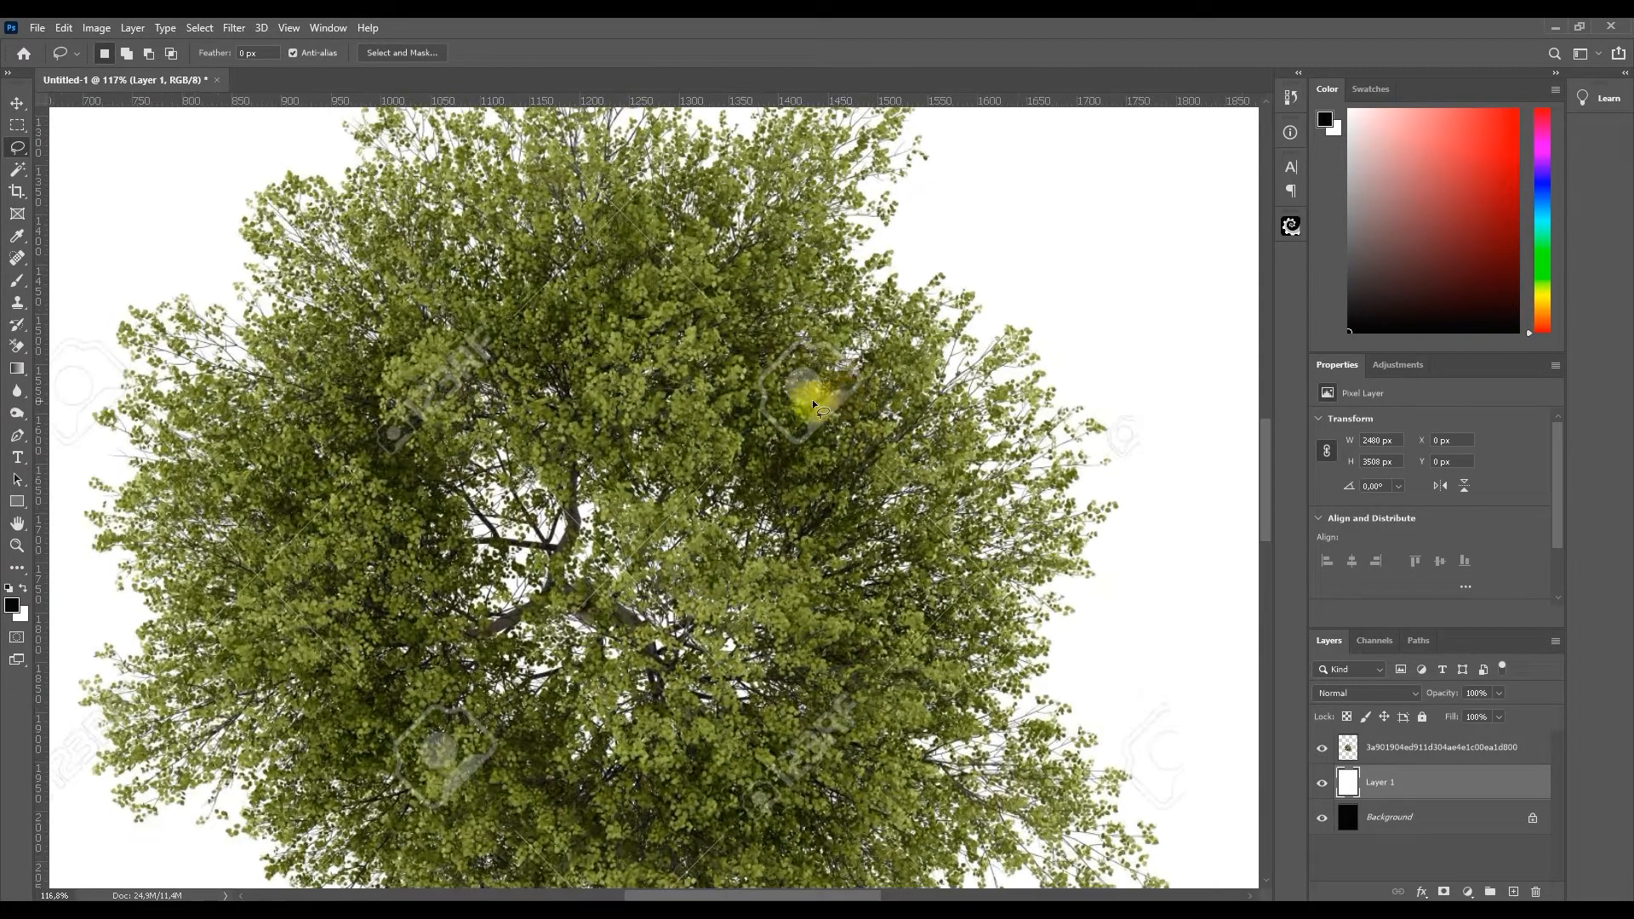
scroll(813, 406, up, 2)
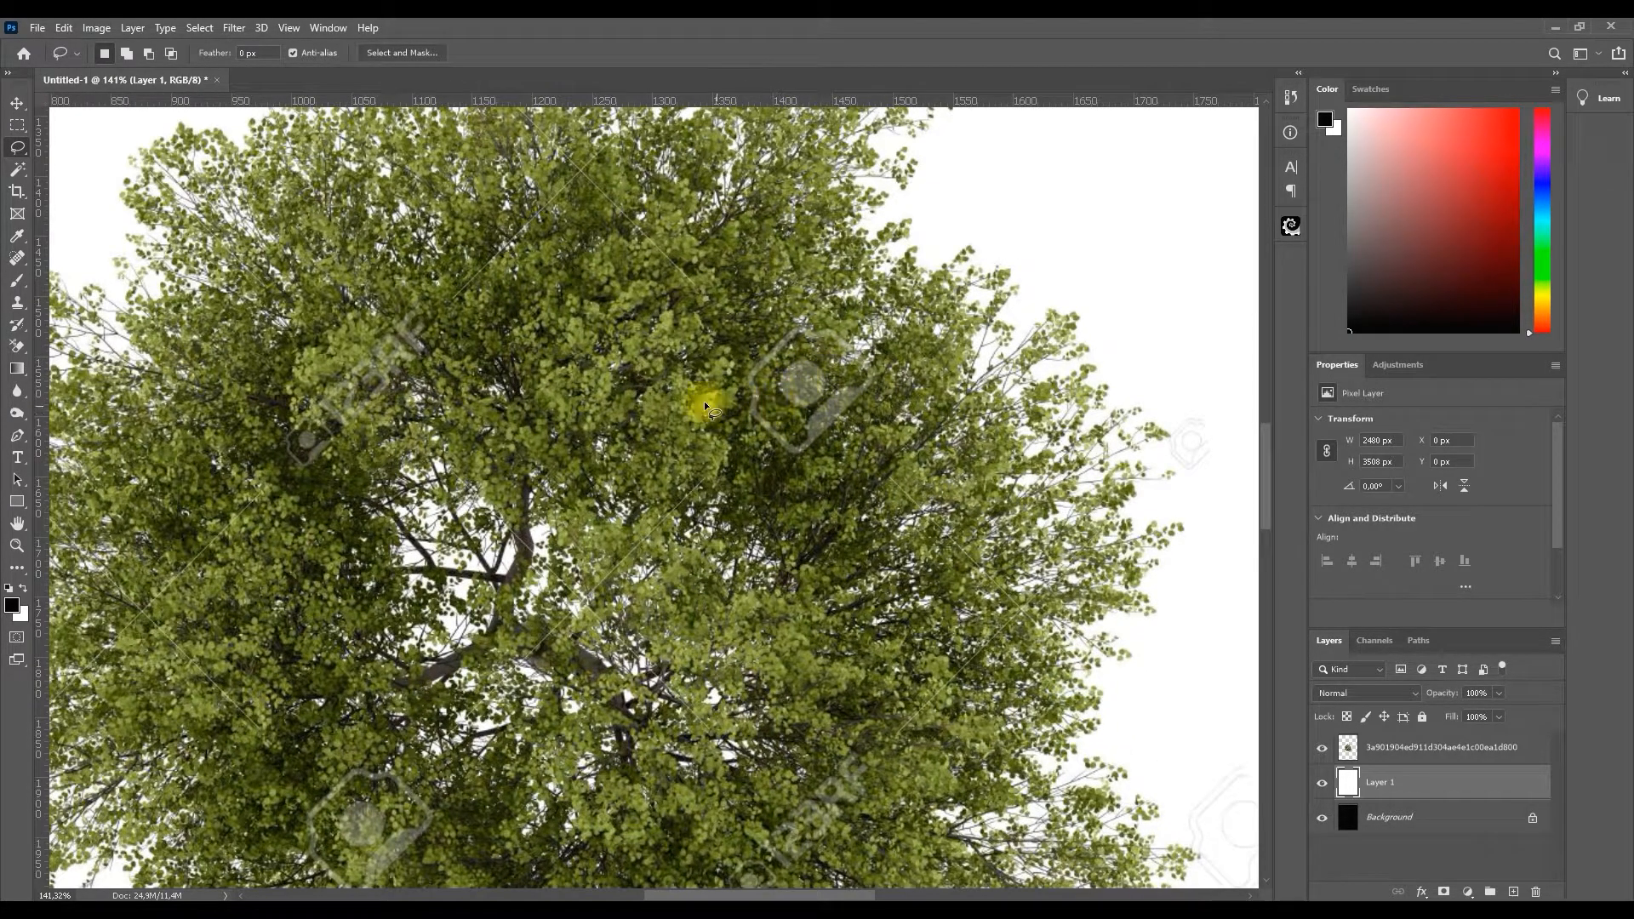
- Load the tree layer's outline as a selection, crop the canvas to it and clear the selection
scroll(651, 413, down, 7)
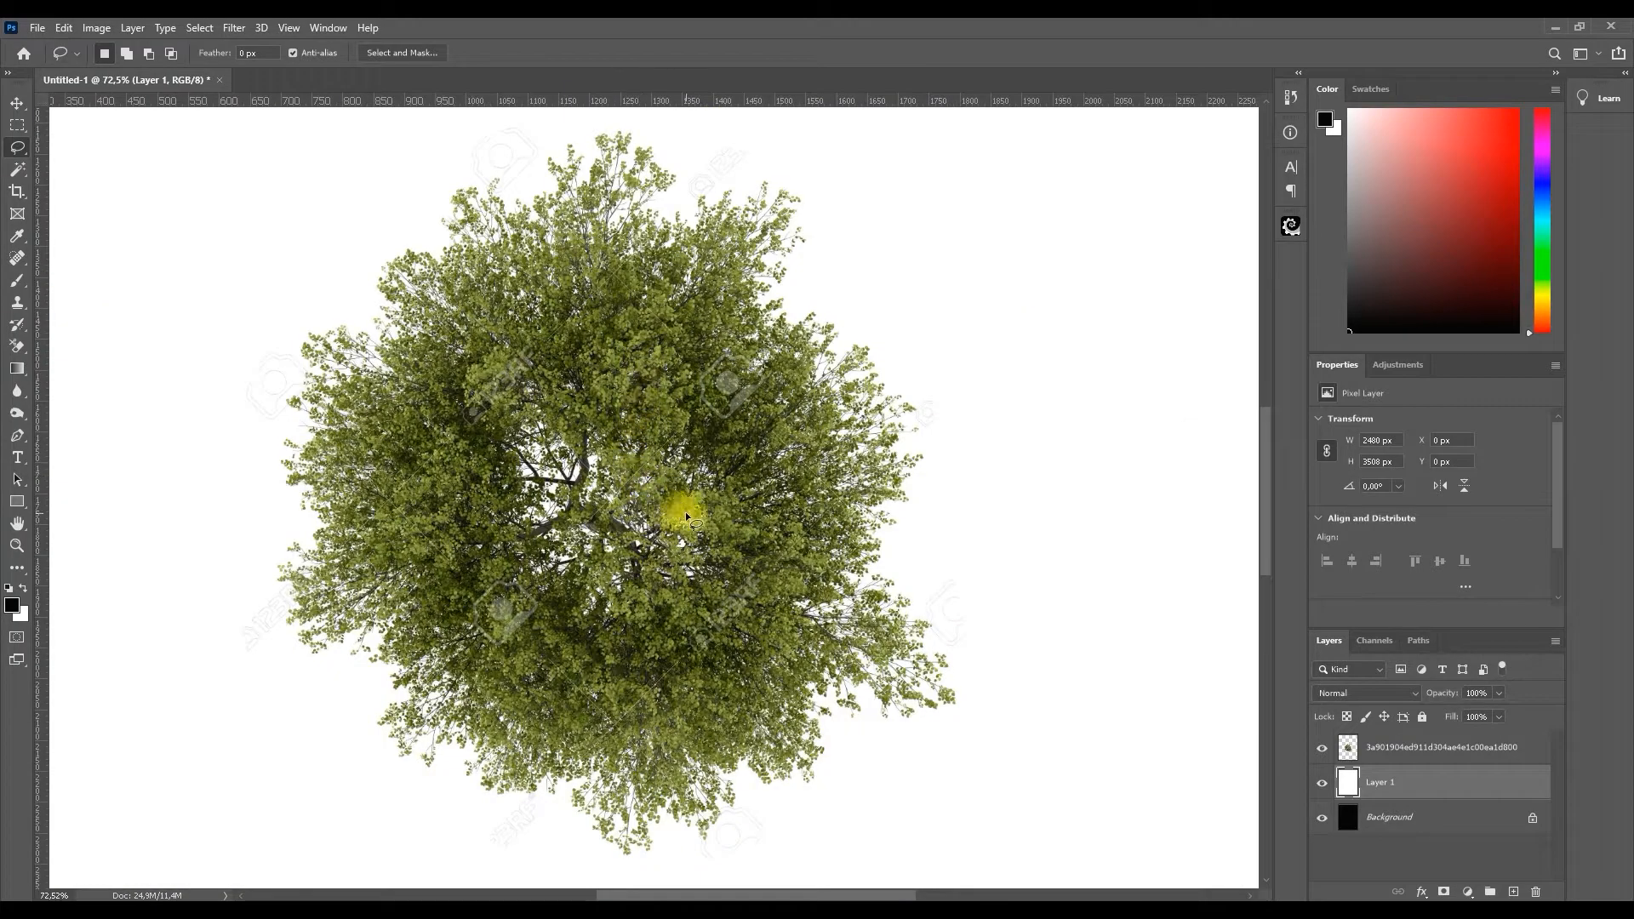
scroll(790, 490, down, 1)
scroll(602, 474, up, 1)
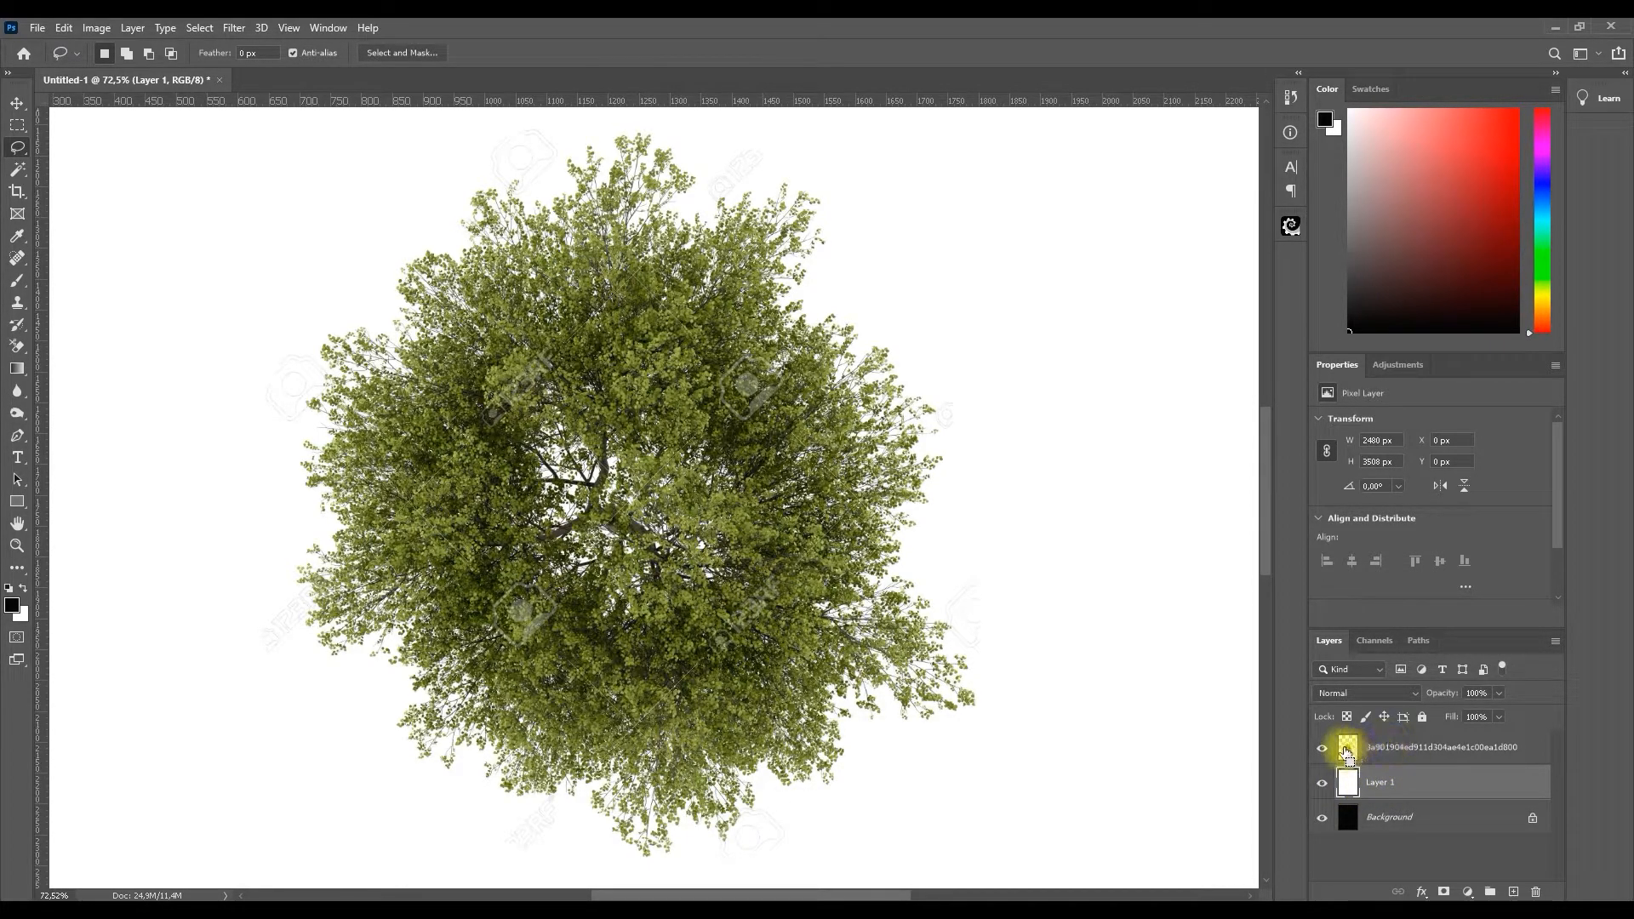
ctrl+click(1347, 749)
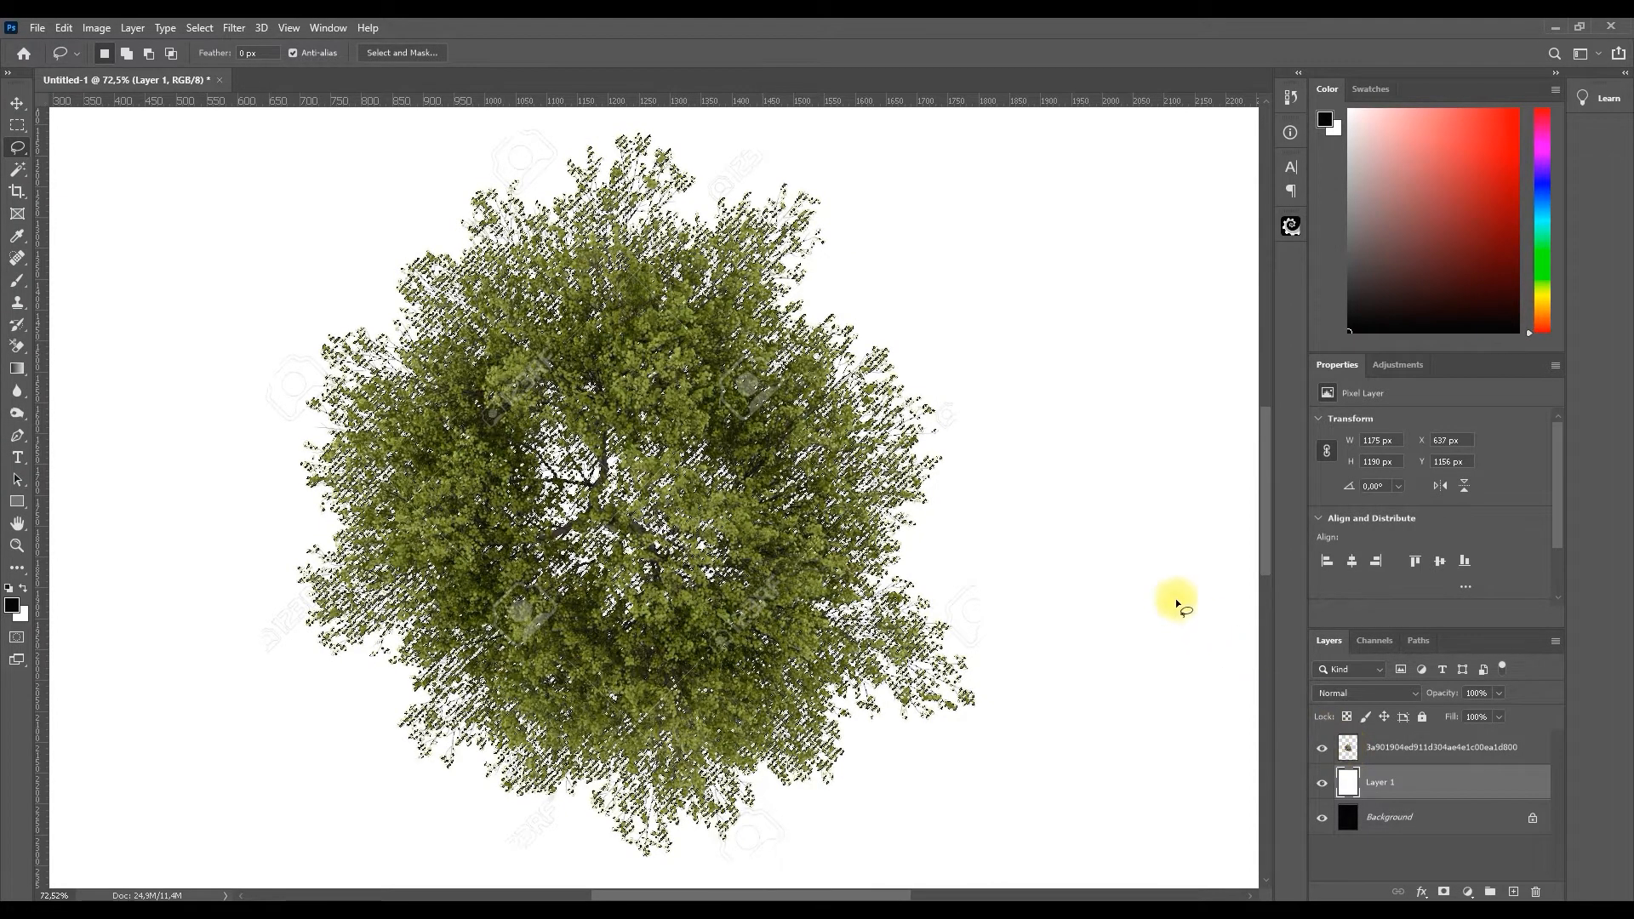
click(97, 27)
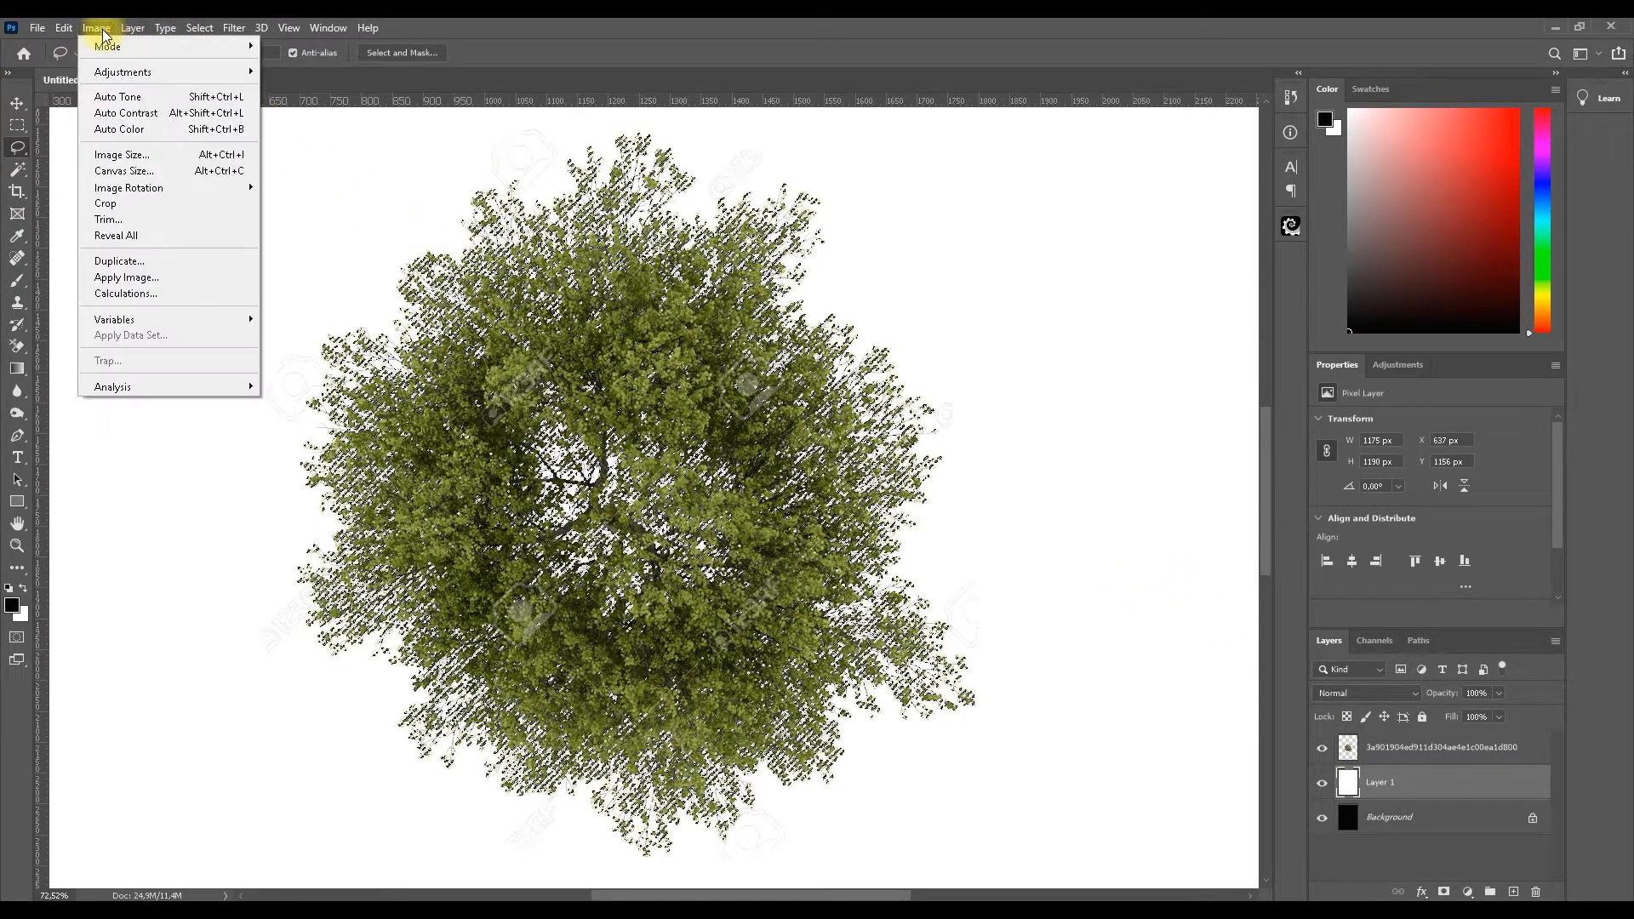
click(137, 206)
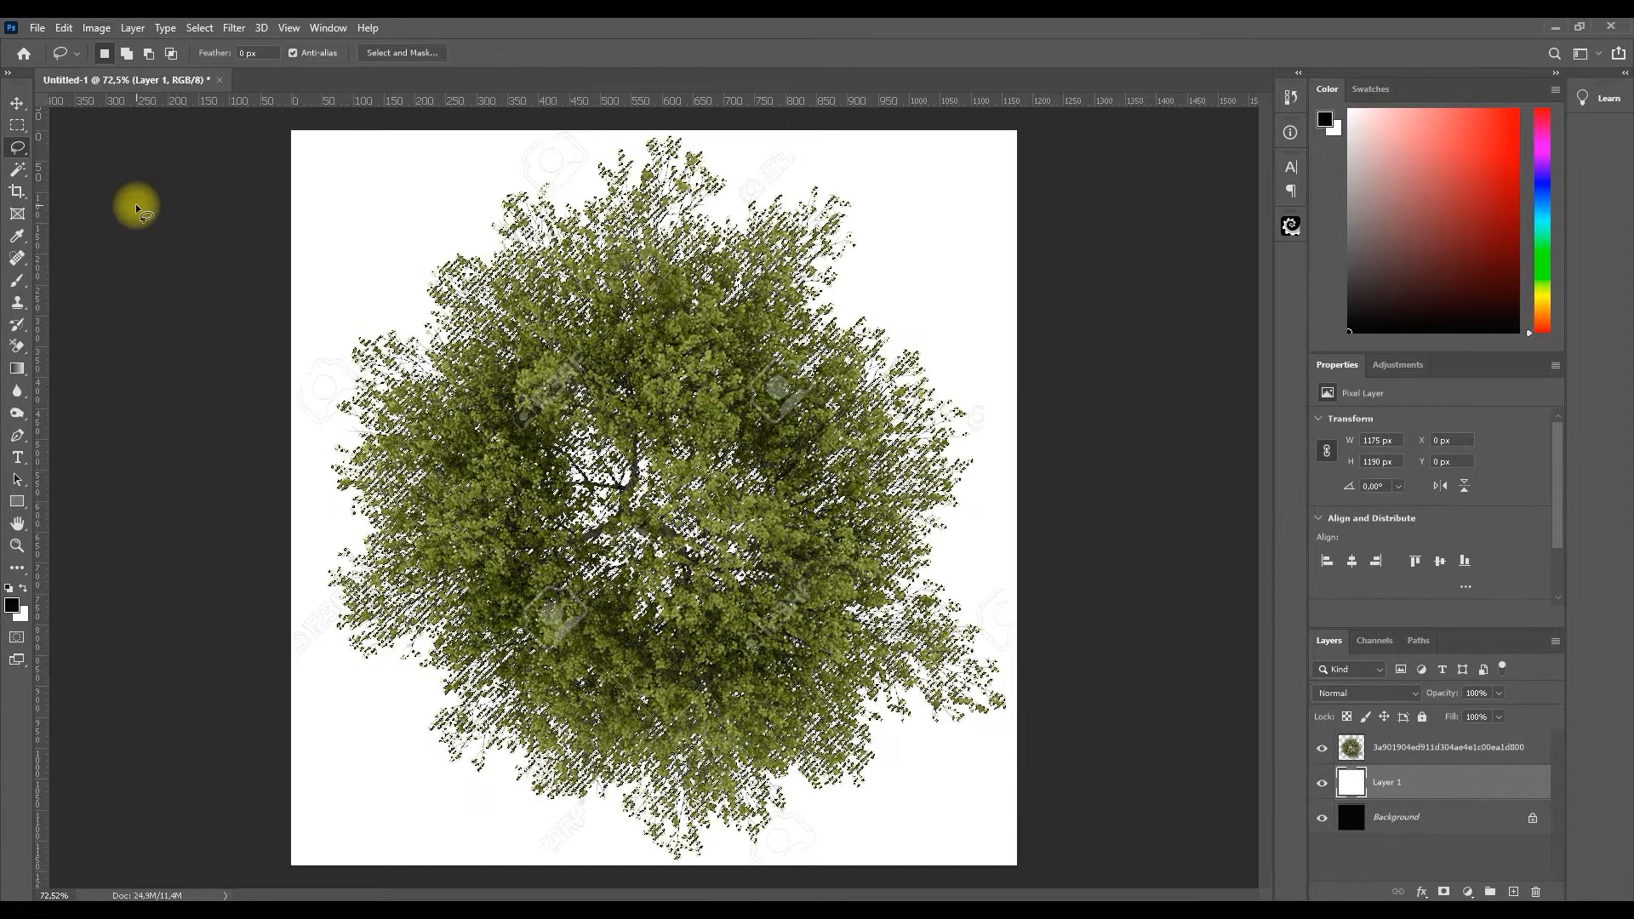
key(ctrl+d)
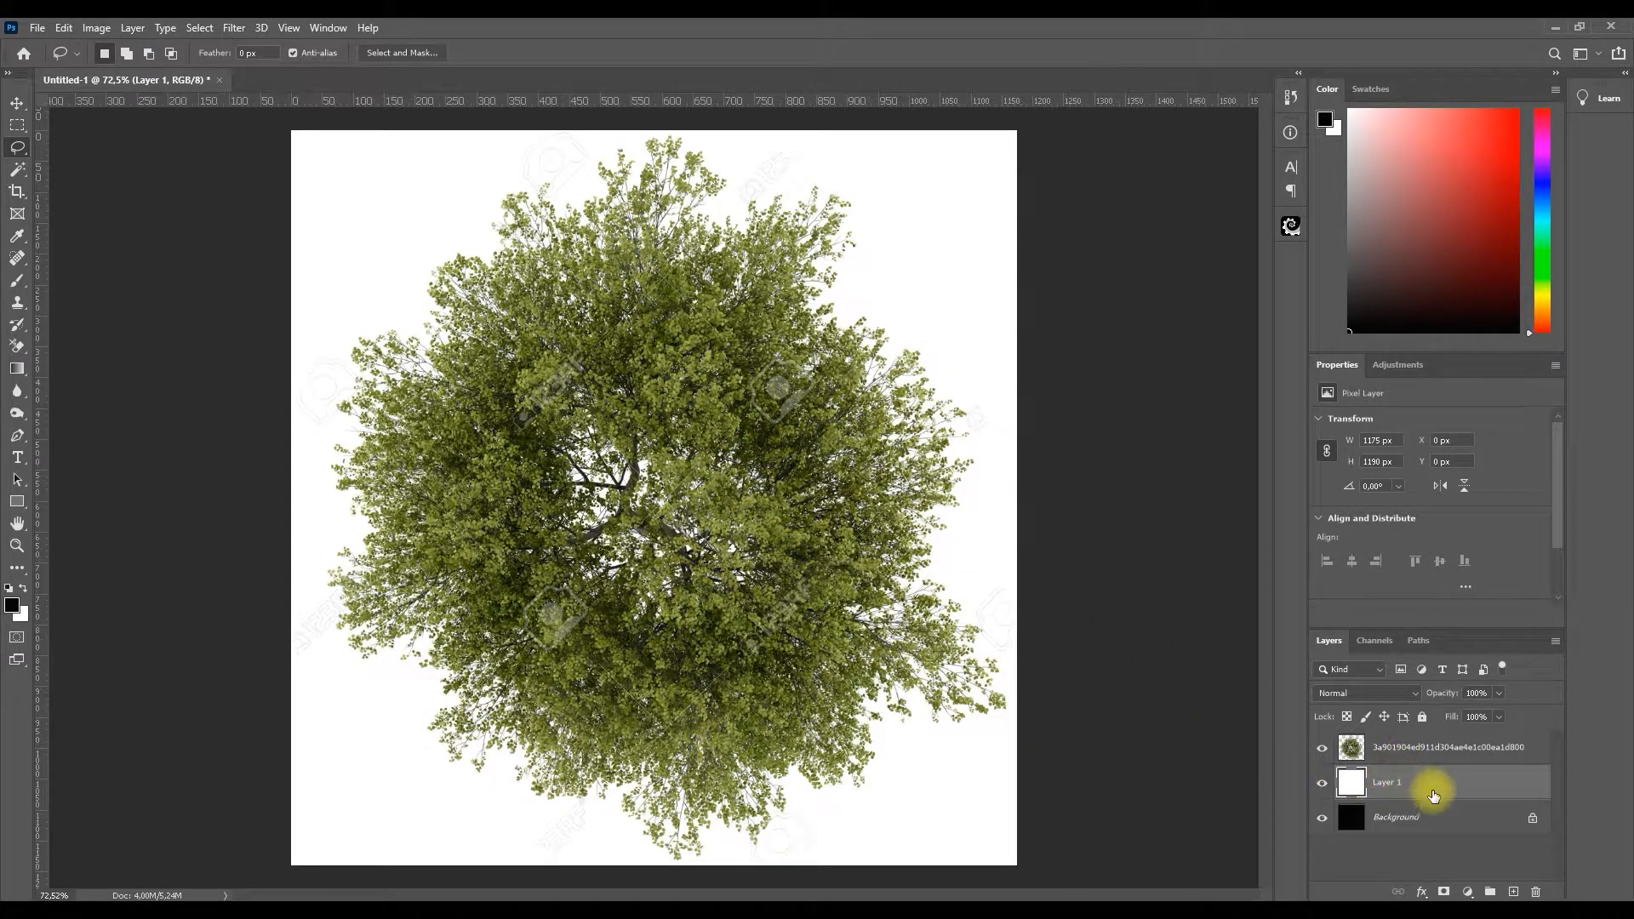
- Delete the black Background layer and the white Layer 1, keeping only the cut-out tree layer
drag(1479, 819, 1542, 880)
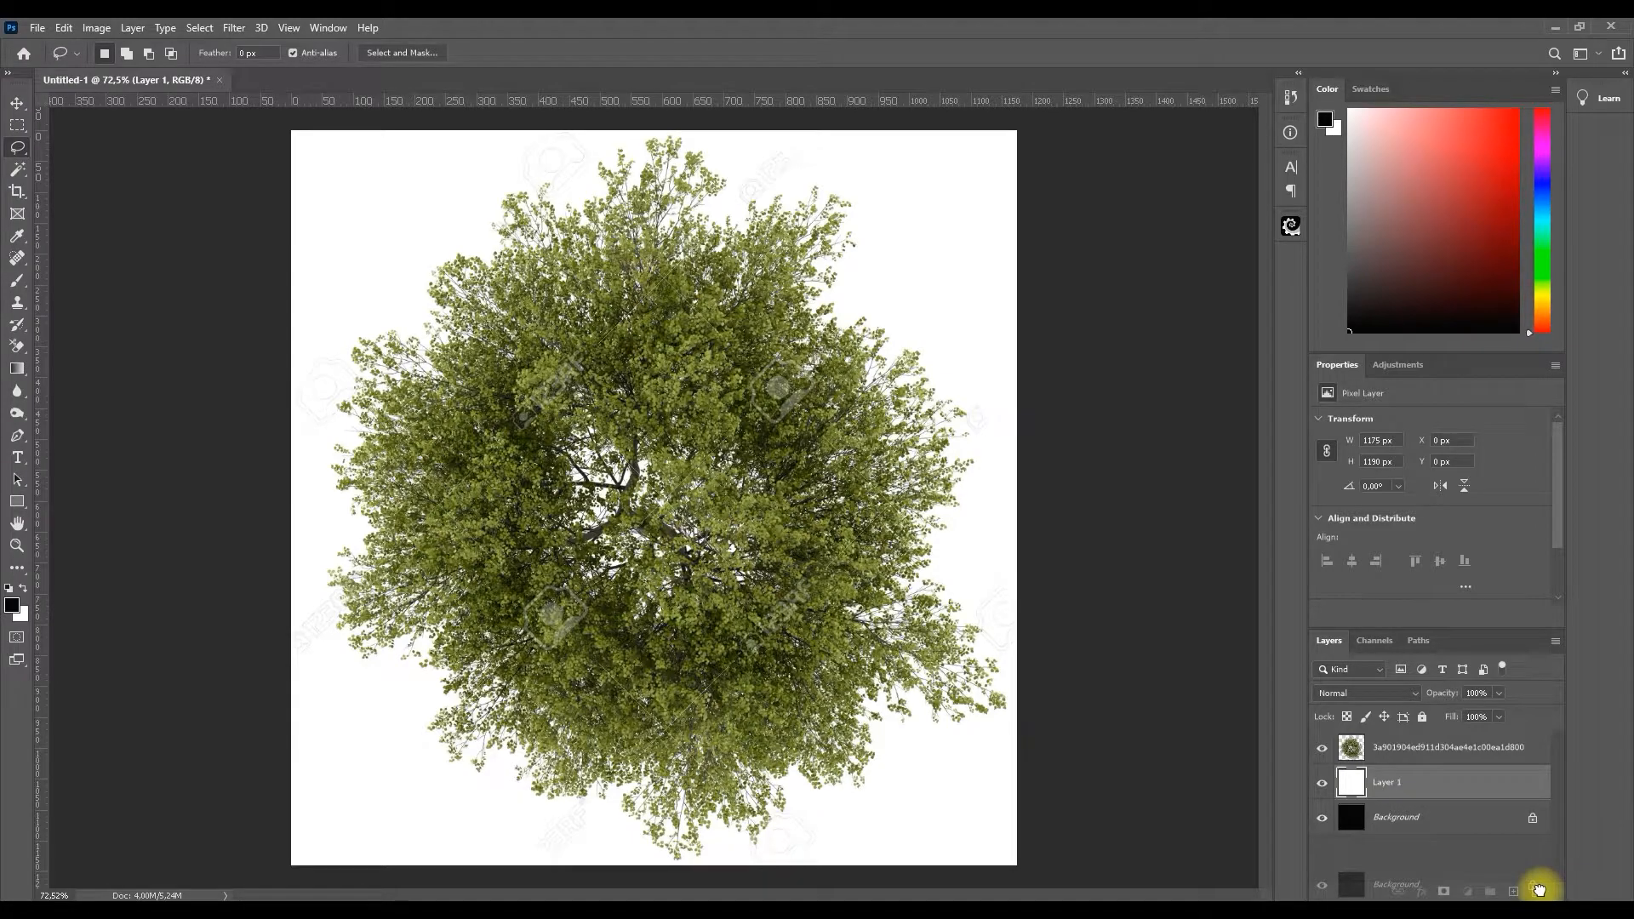
drag(1538, 890, 1537, 891)
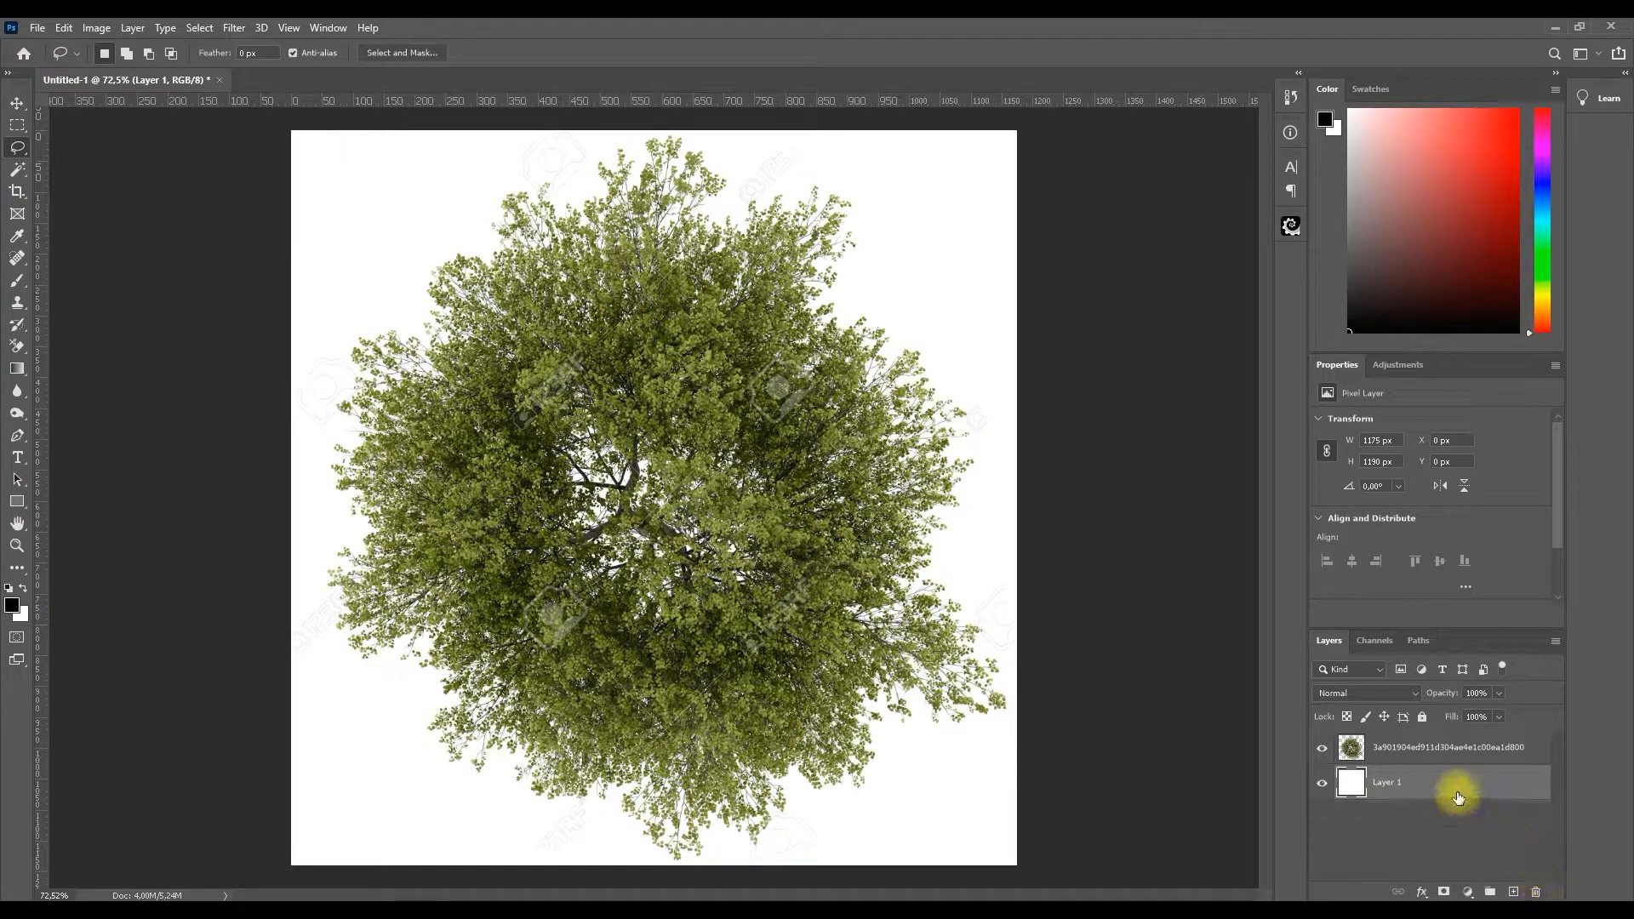
drag(1459, 784, 1536, 891)
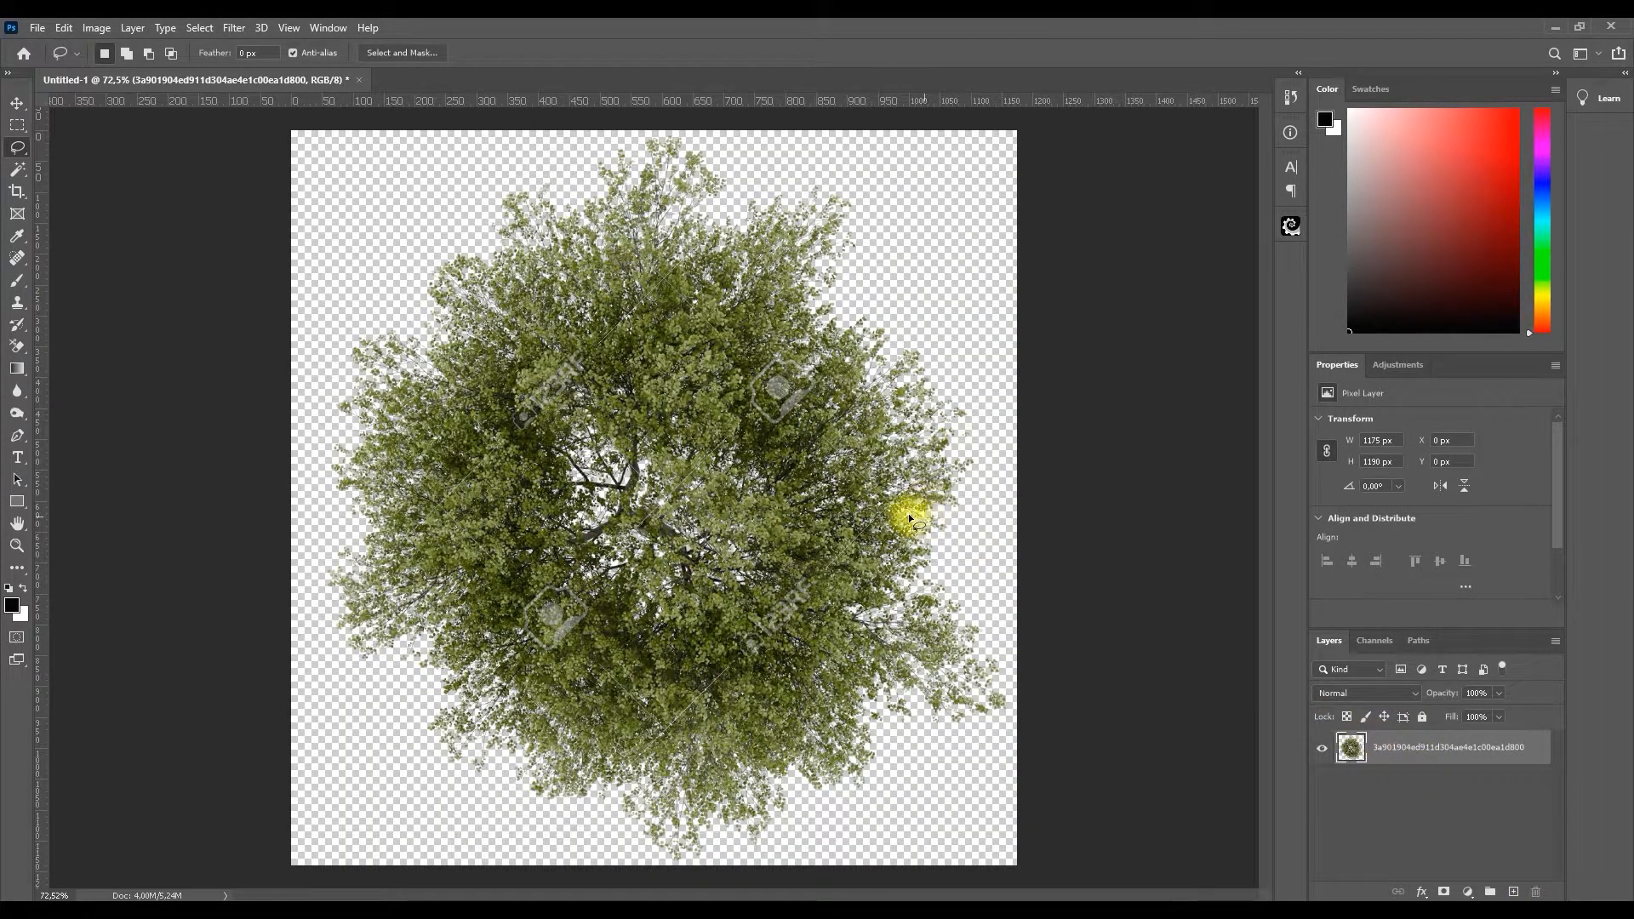
- Save the cut-out on the computer's Desktop as arvore.psd with Maximize Compatibility on, suppressing the cloud-or-computer save prompt in future
click(38, 27)
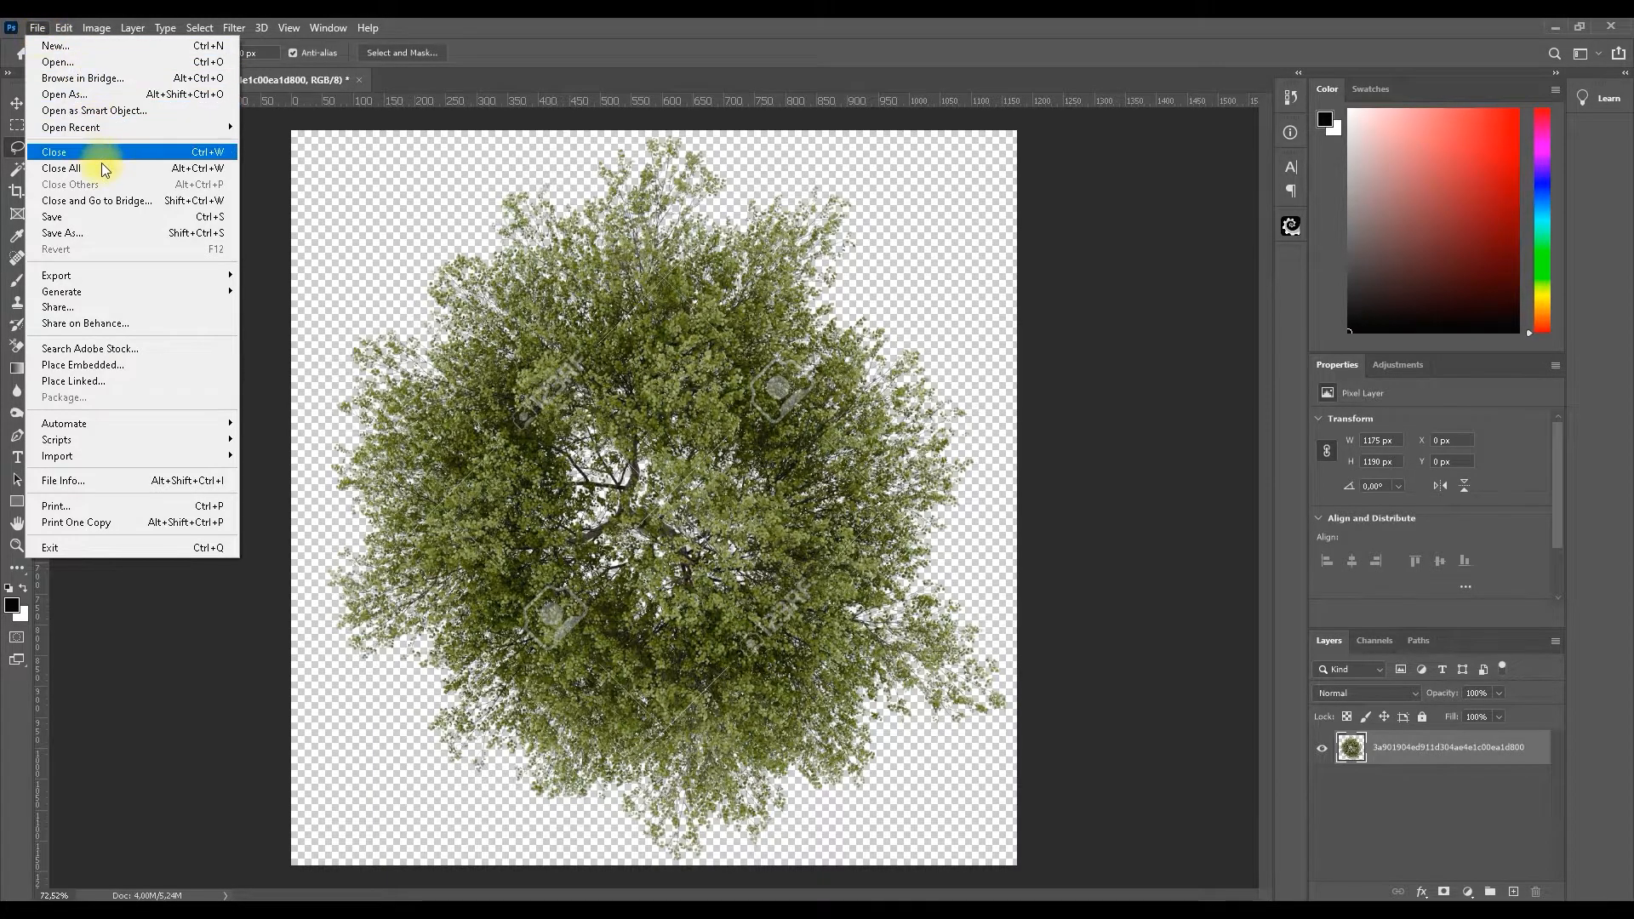
click(108, 224)
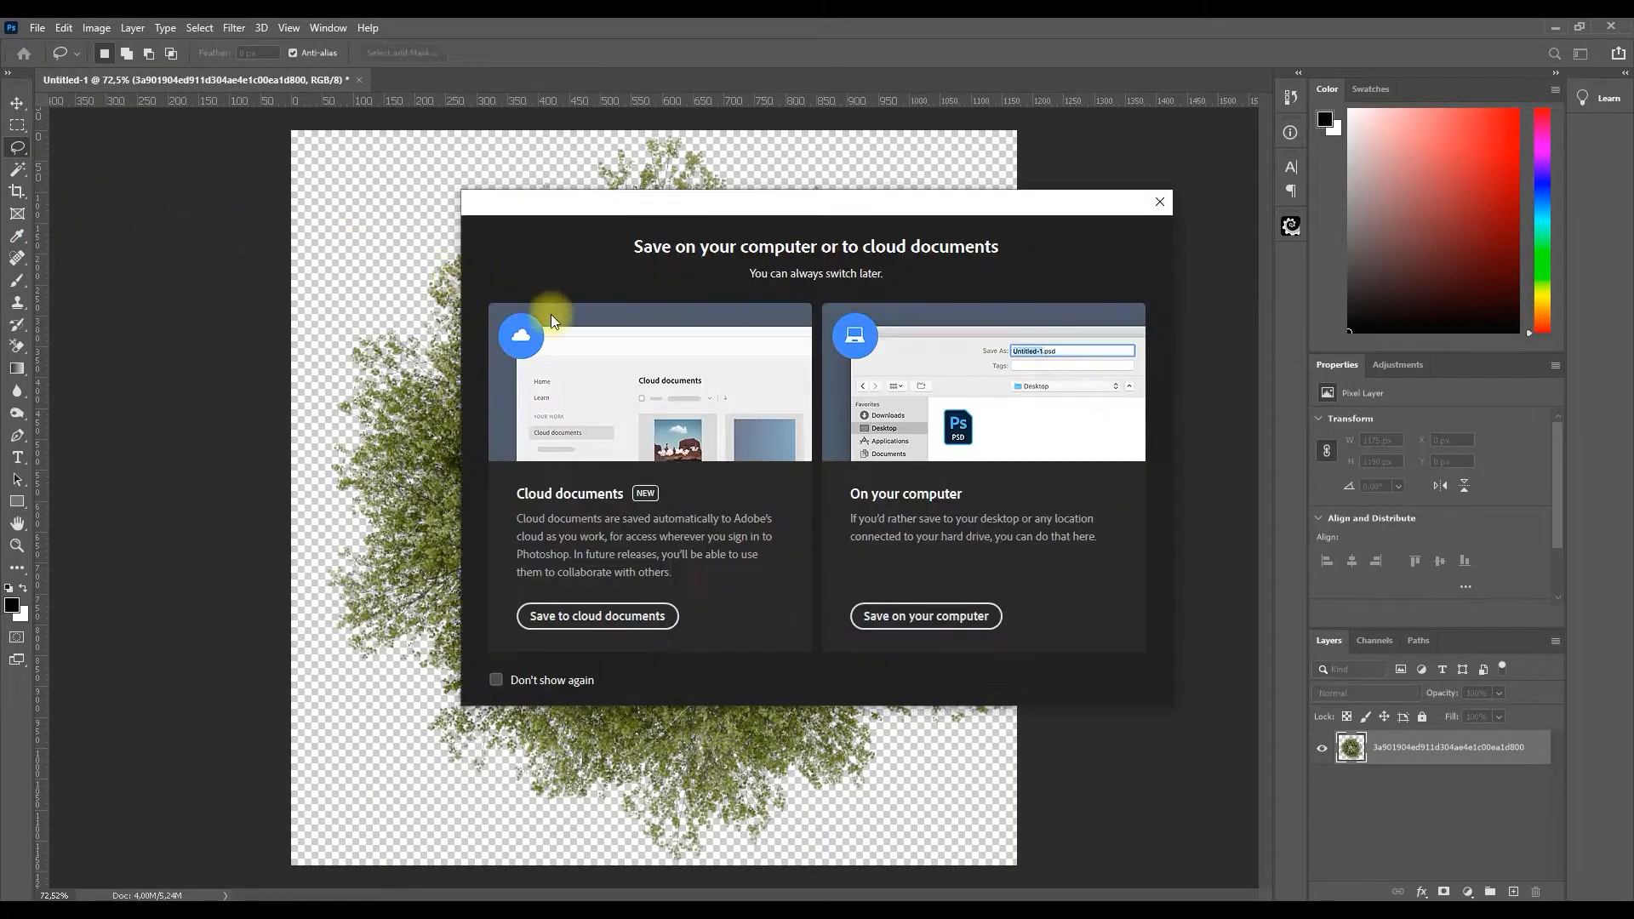
click(496, 679)
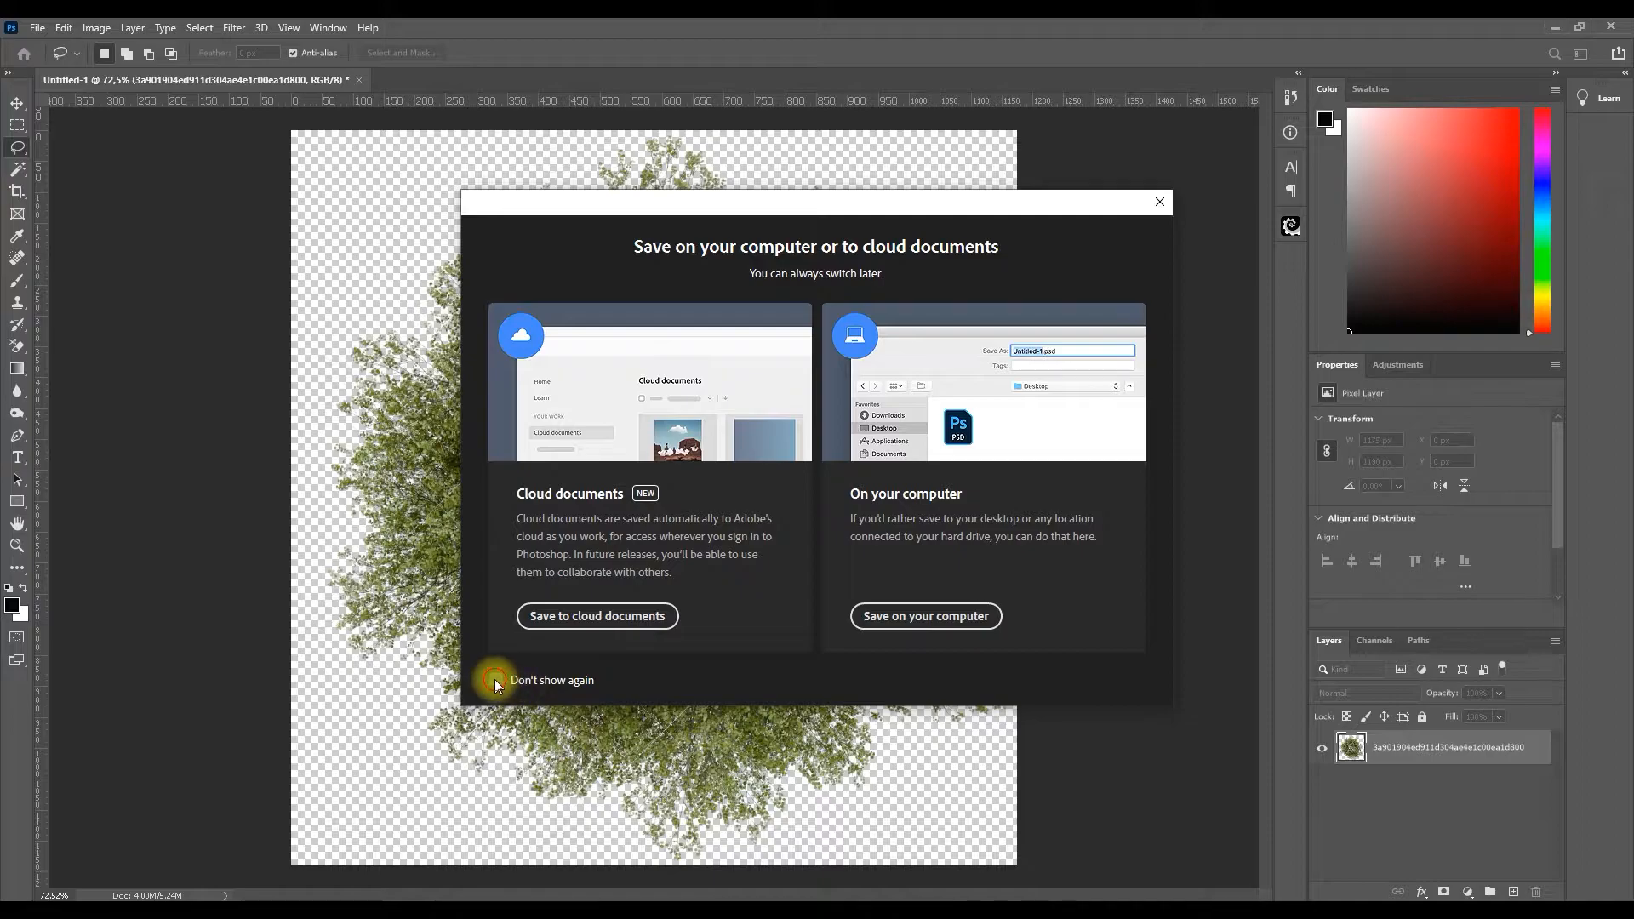
click(890, 629)
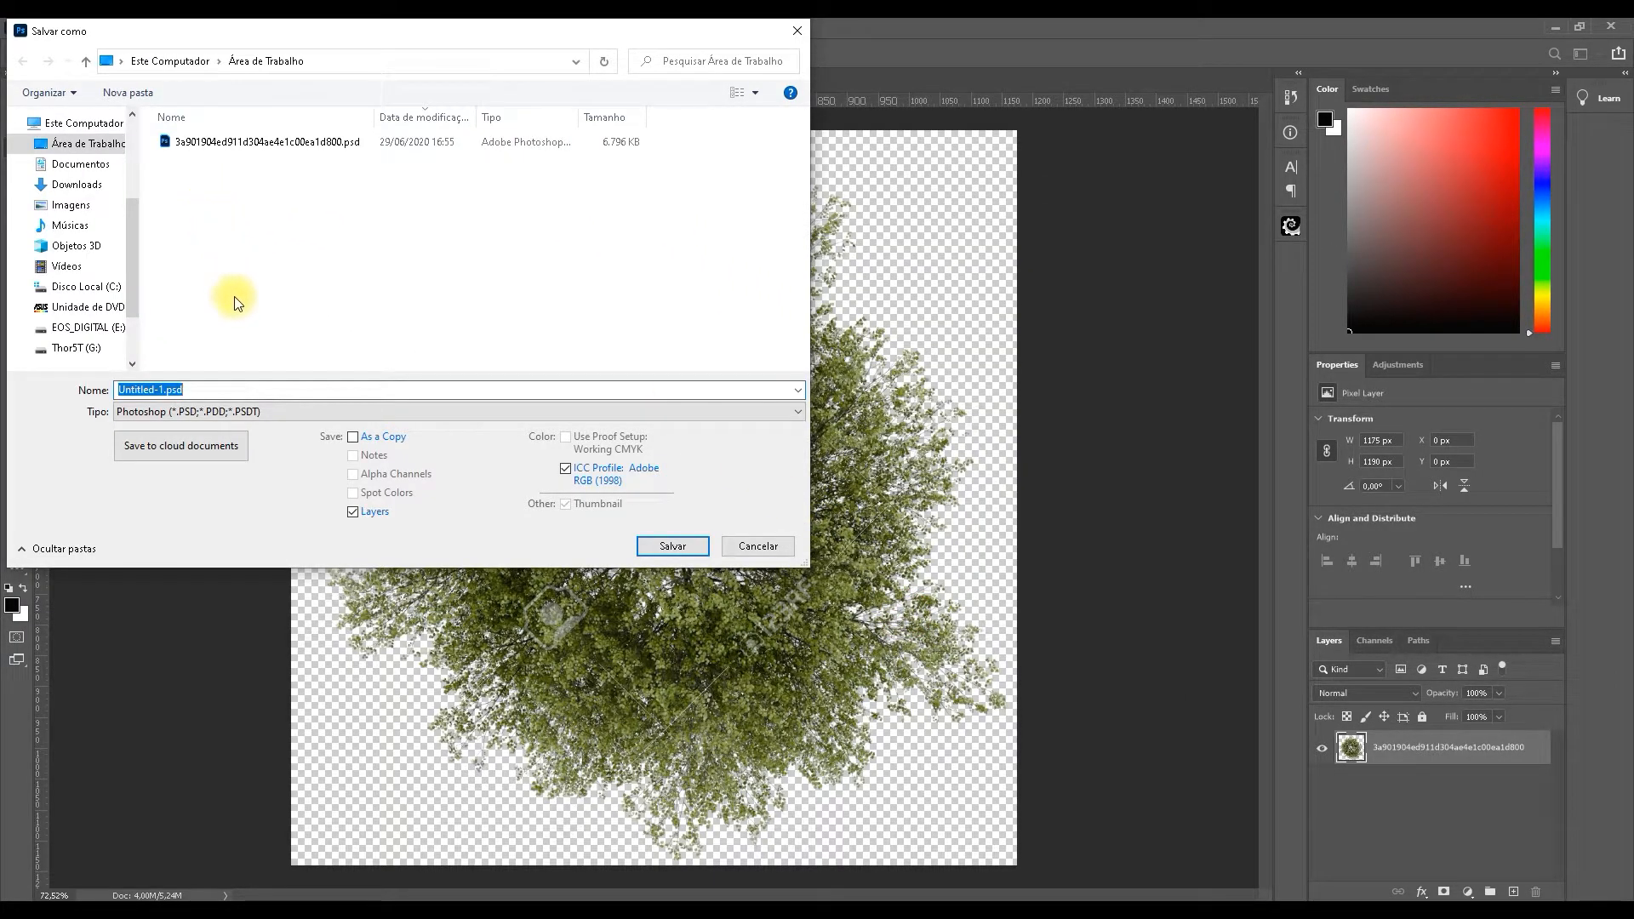
text(arvore)
key(Return)
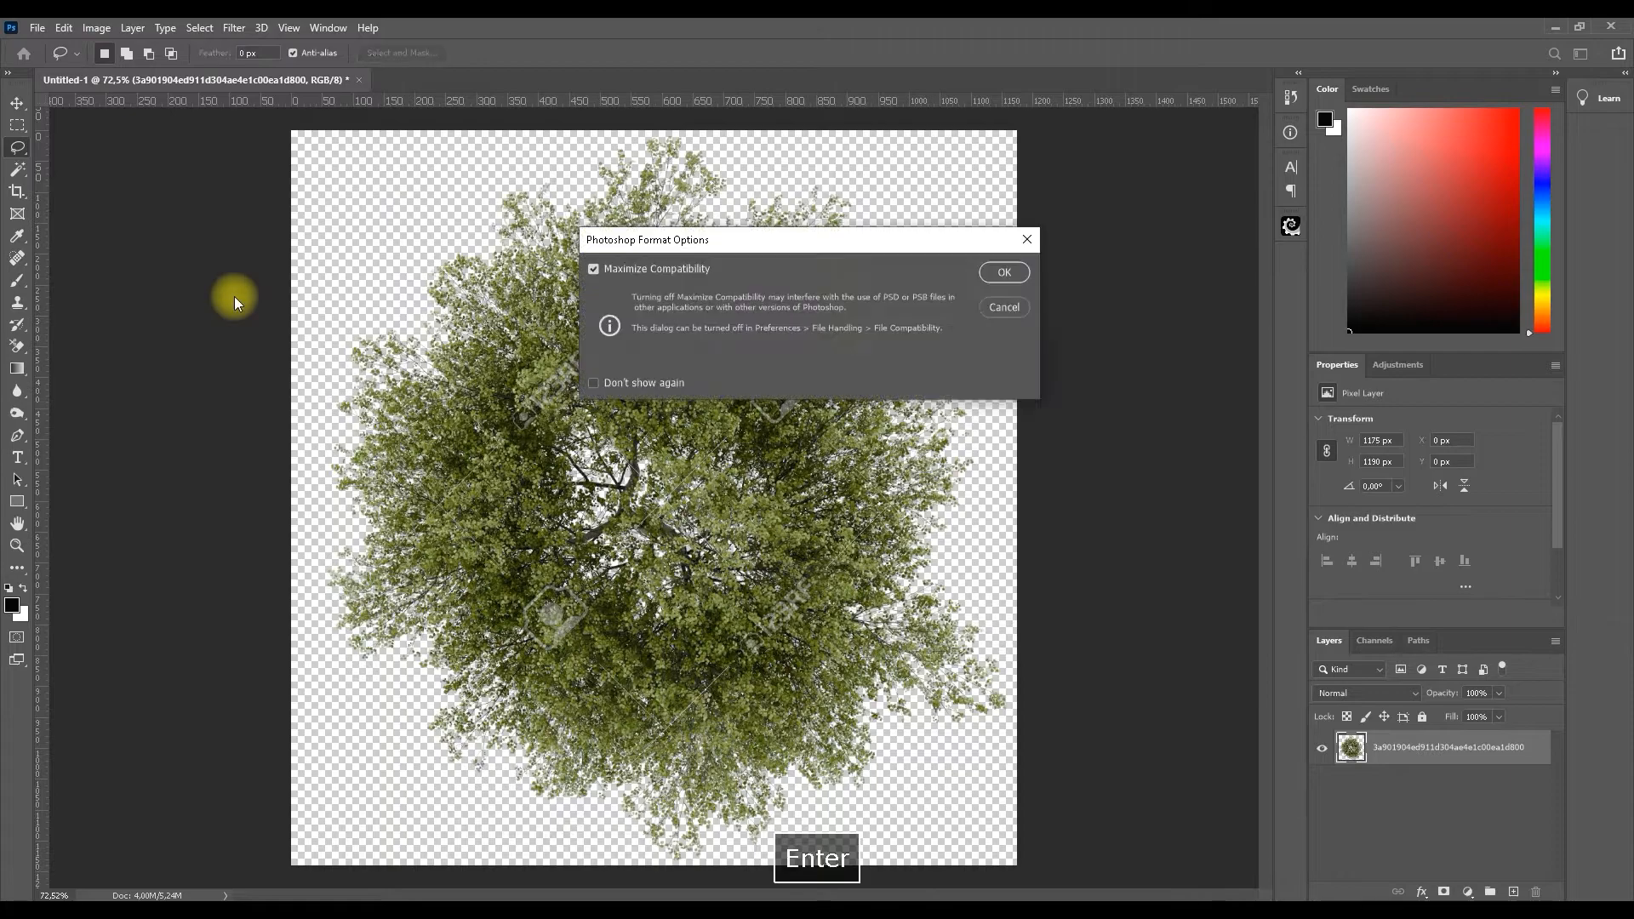
click(1005, 273)
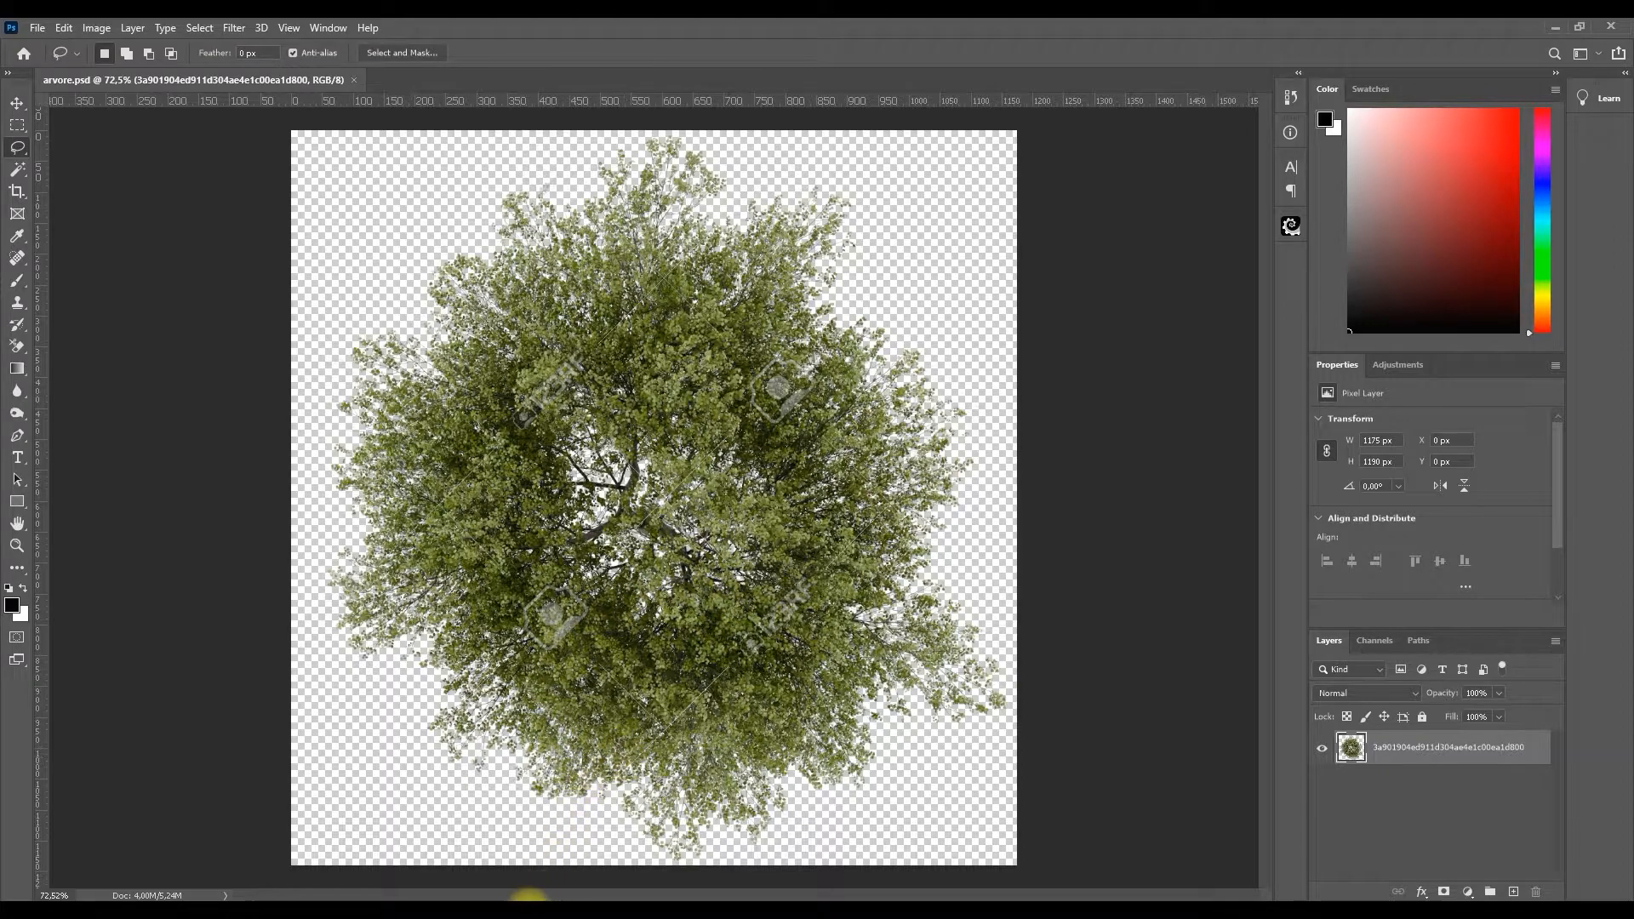
- Switch to Chrome, search Google for "remove bg" and open the remove.bg site
mouse_move(528, 896)
click(596, 838)
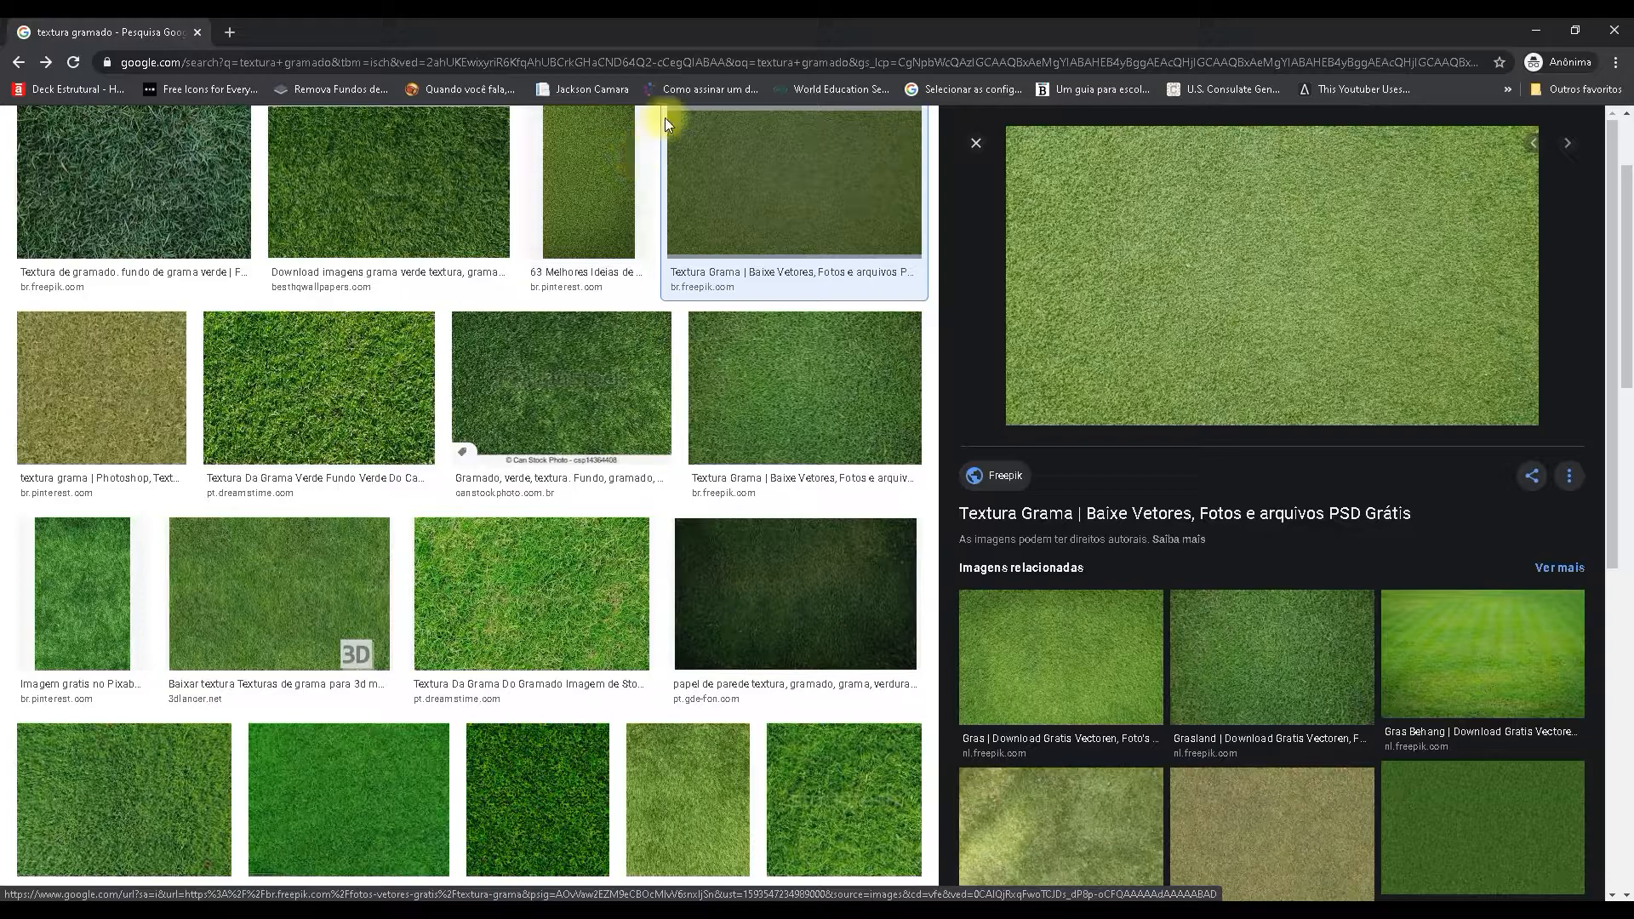
click(709, 63)
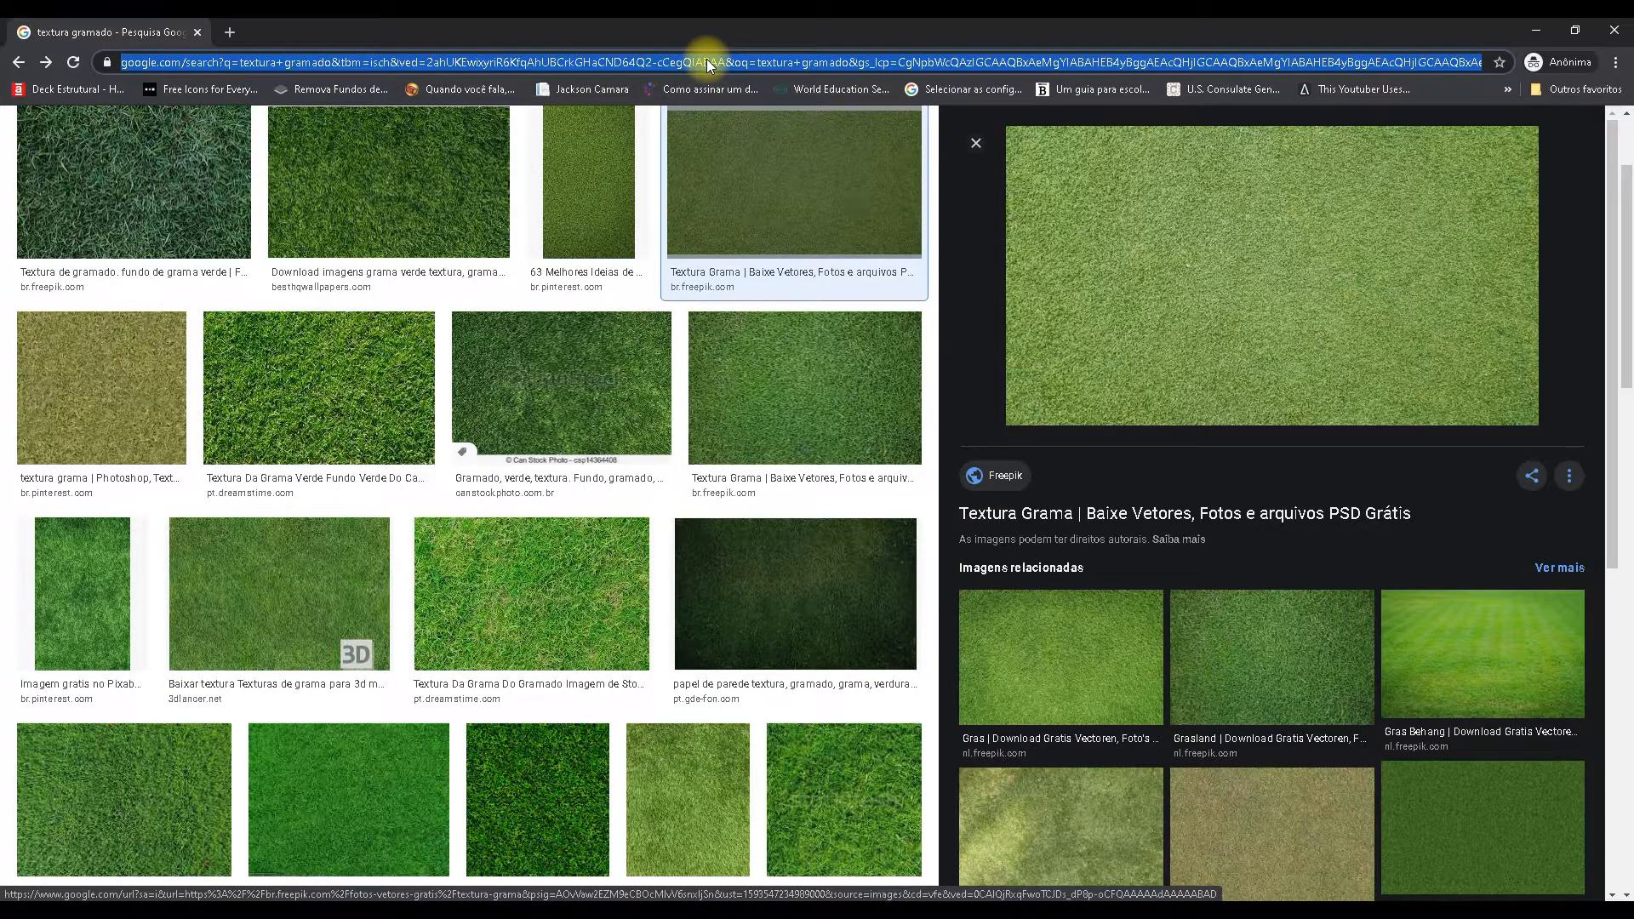
text(remove bg)
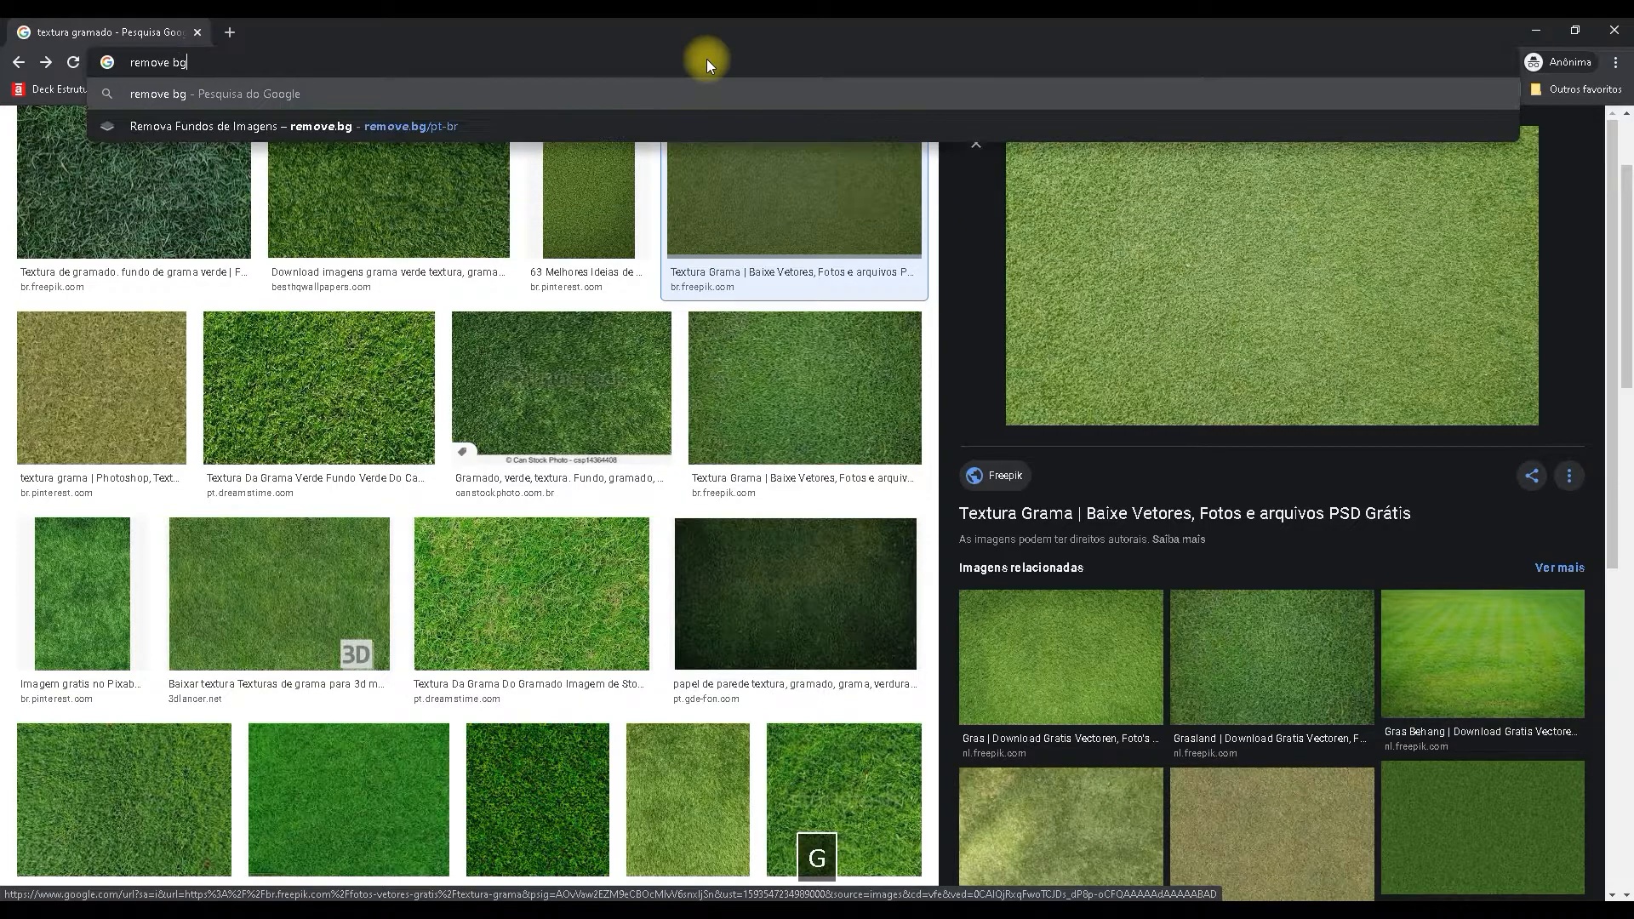
key(Return)
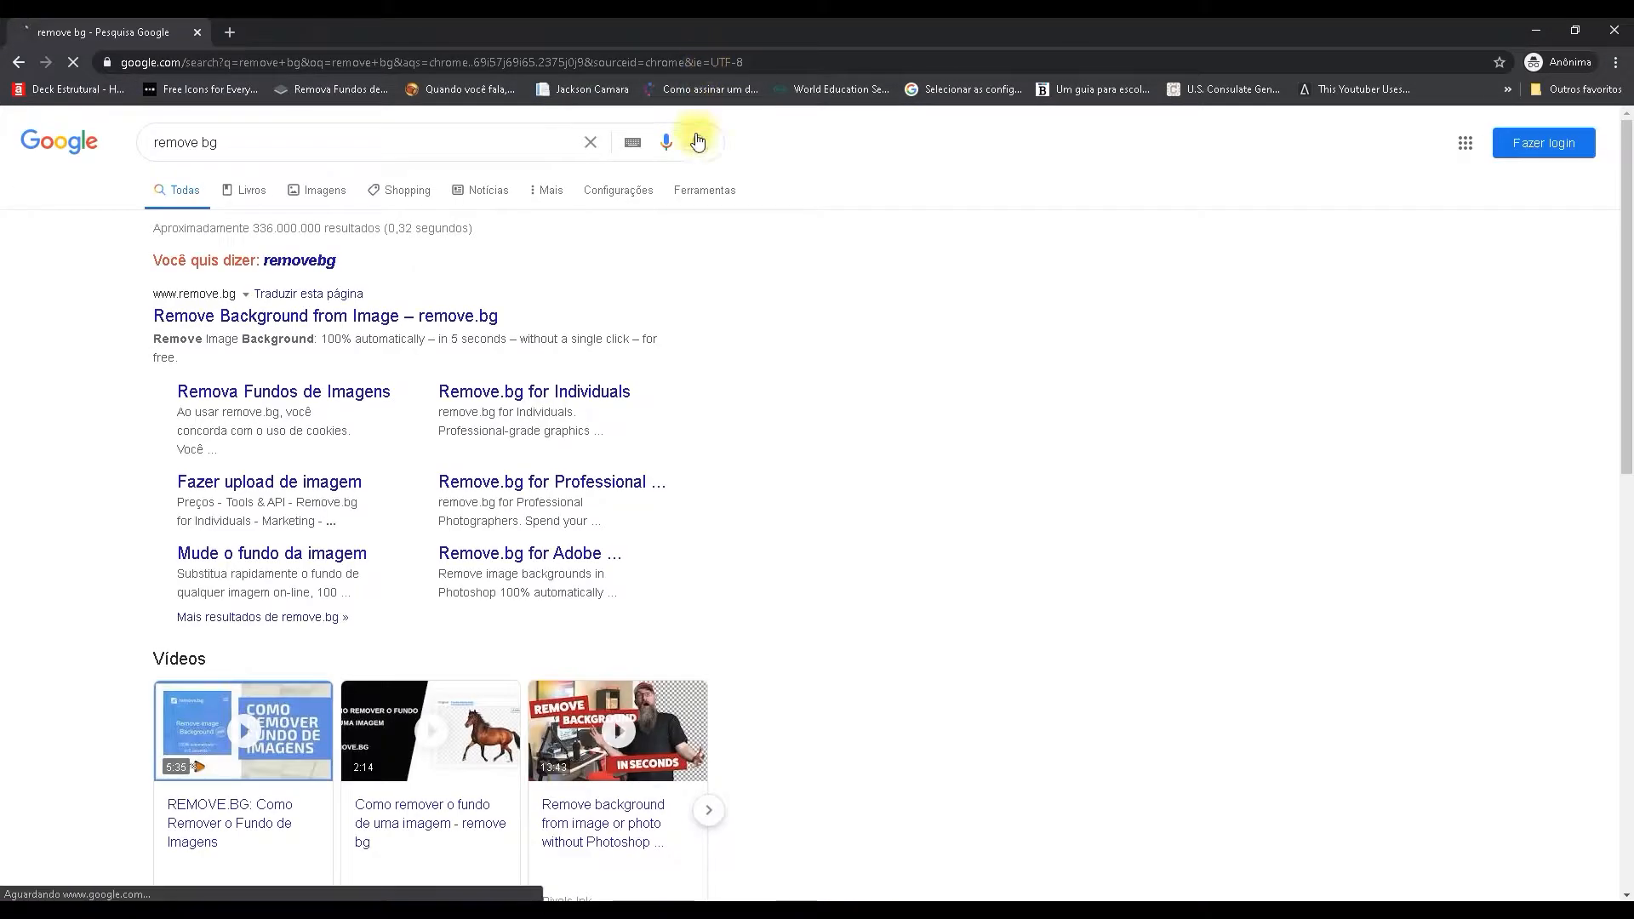
click(412, 316)
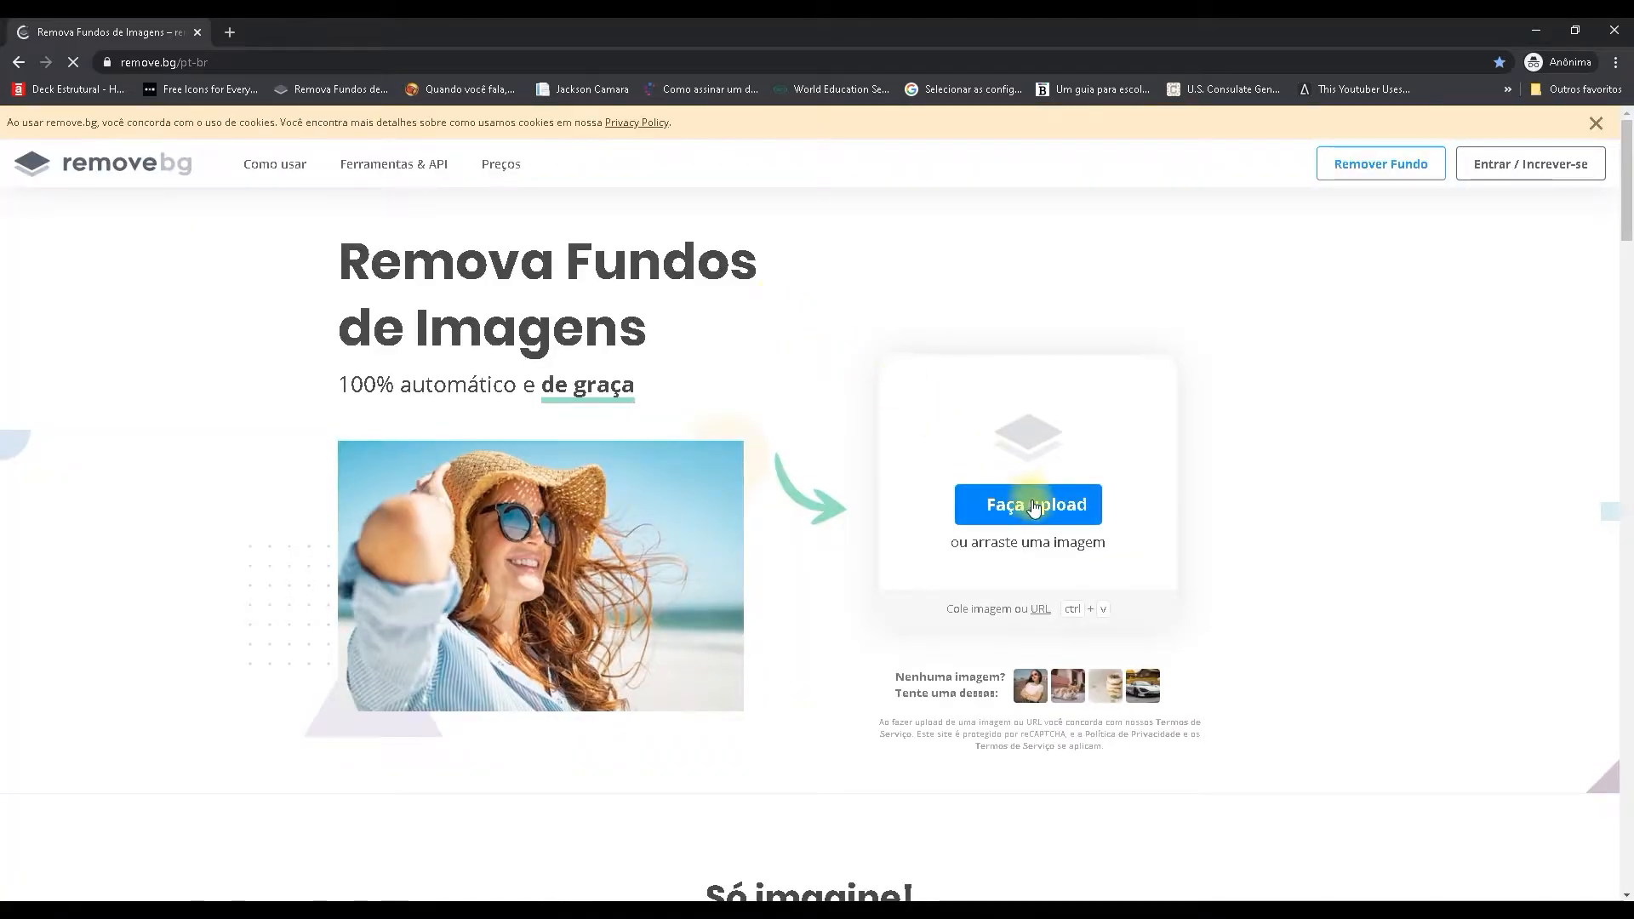
- Upload the original top-view tree JPG from the Desktop to remove.bg for automatic background removal
click(1034, 506)
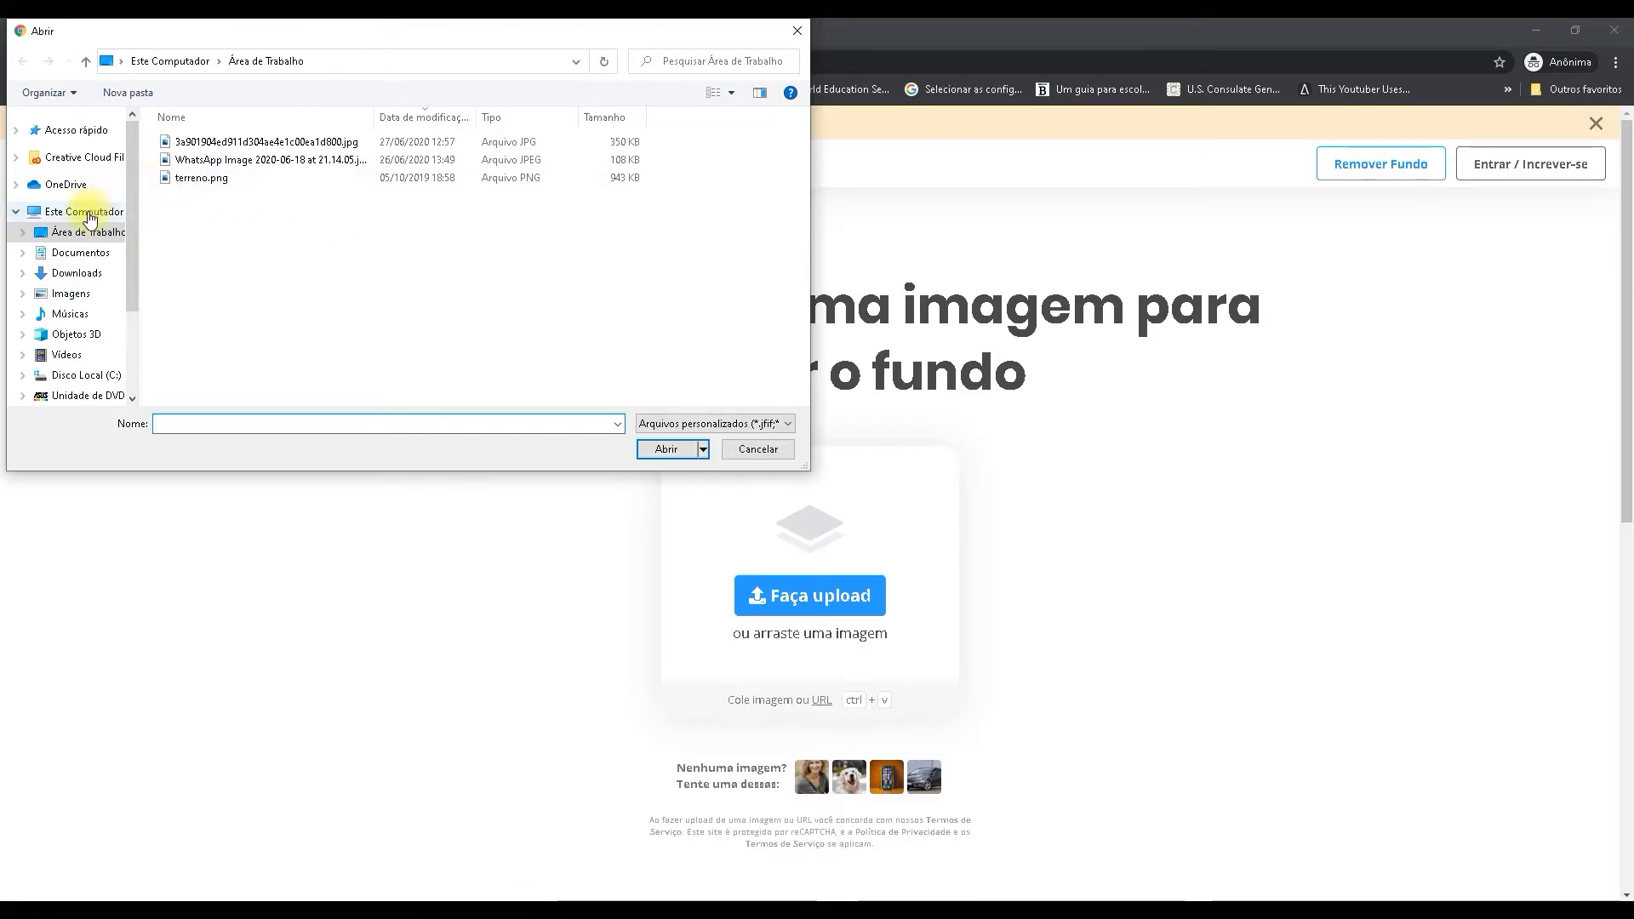
click(201, 141)
click(666, 448)
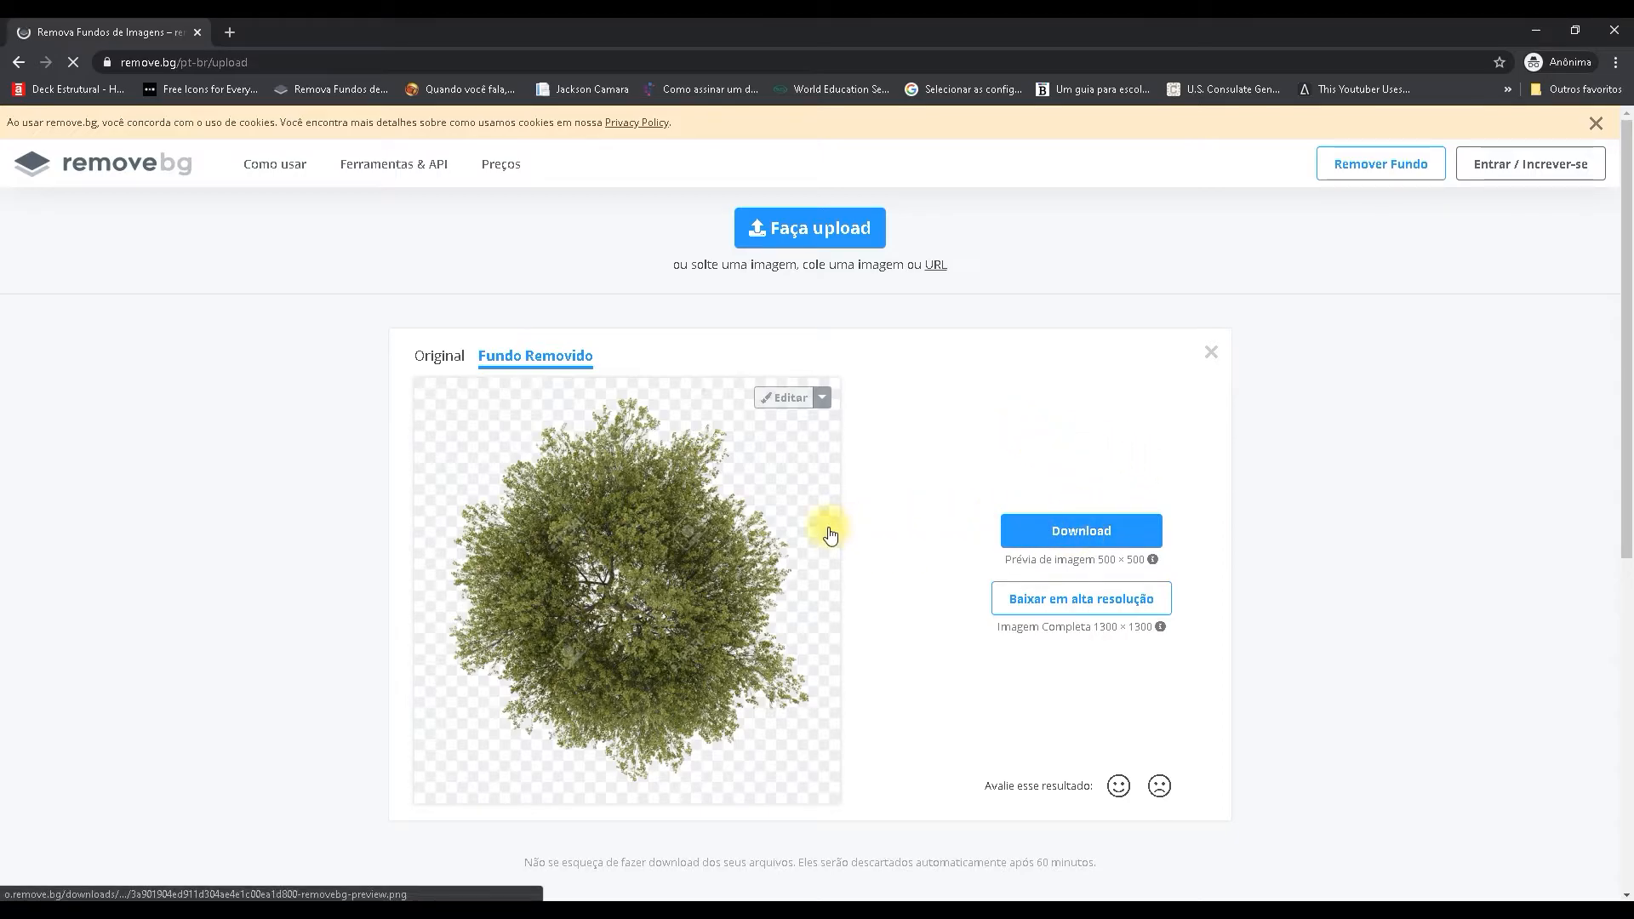
- Download the 500 × 500 preview of the background-removed tree and save the PNG to the Desktop
click(1095, 536)
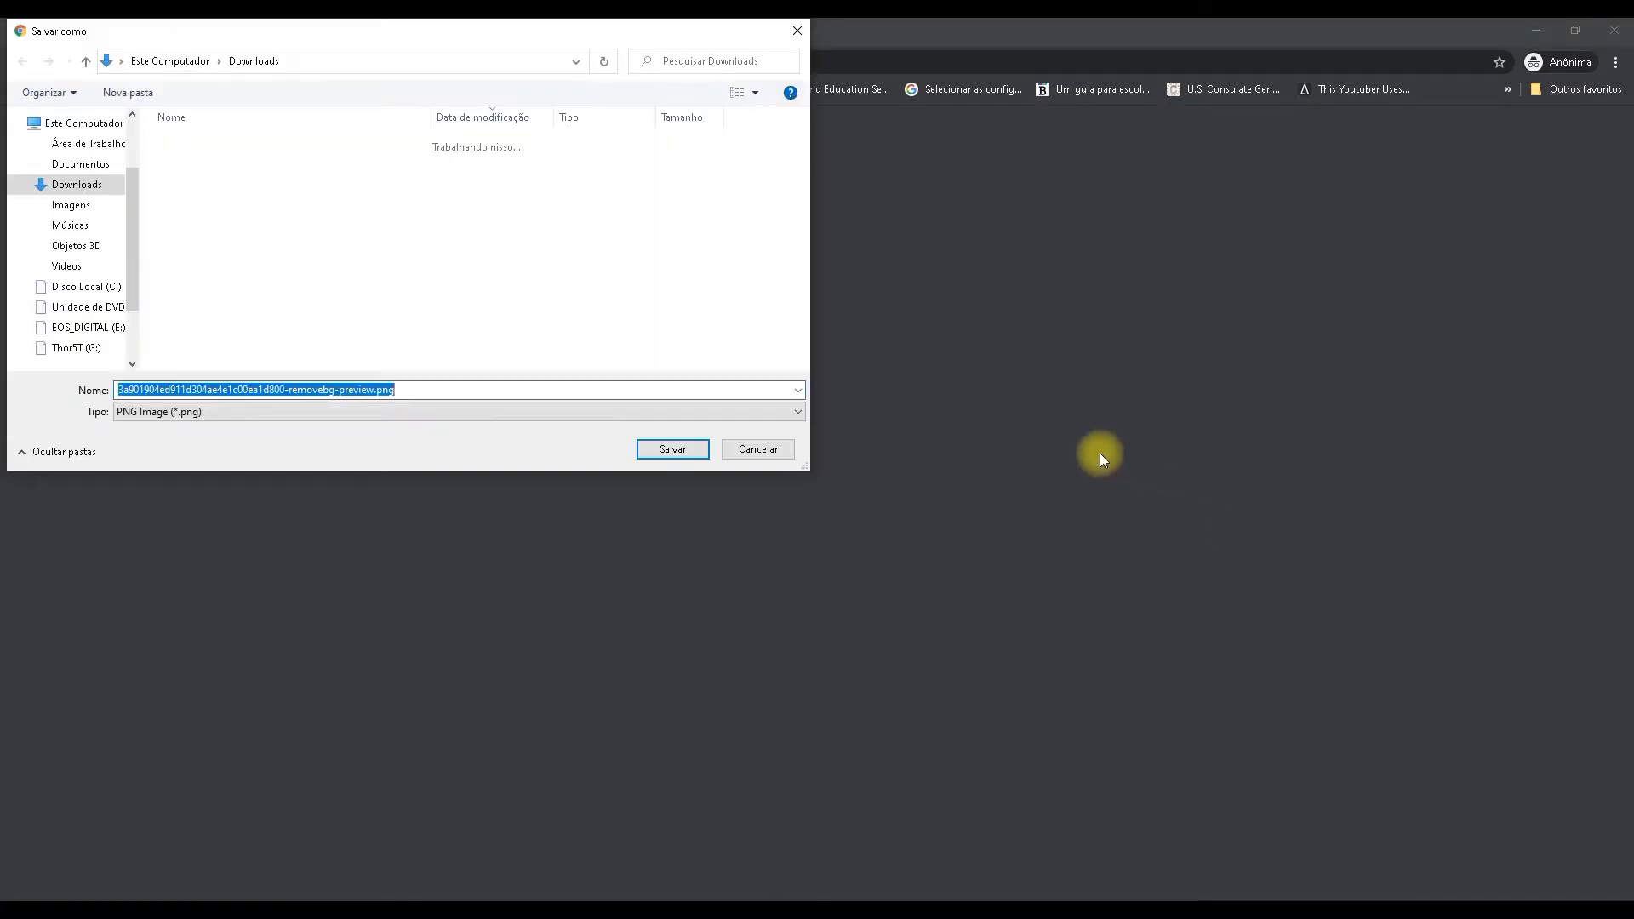
click(76, 150)
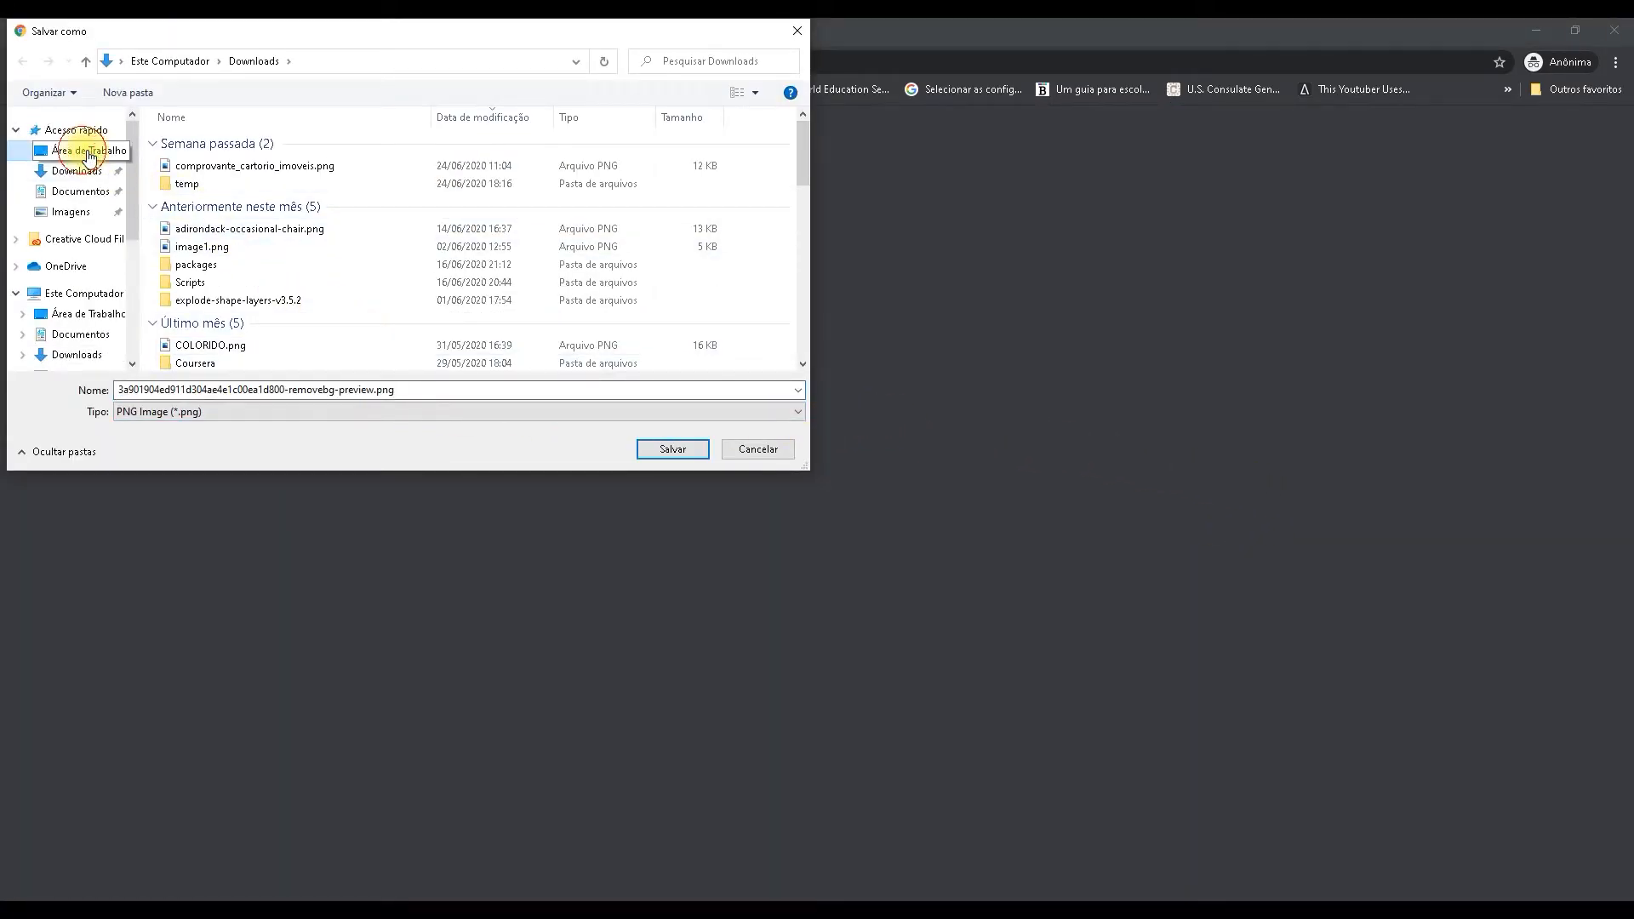
click(672, 450)
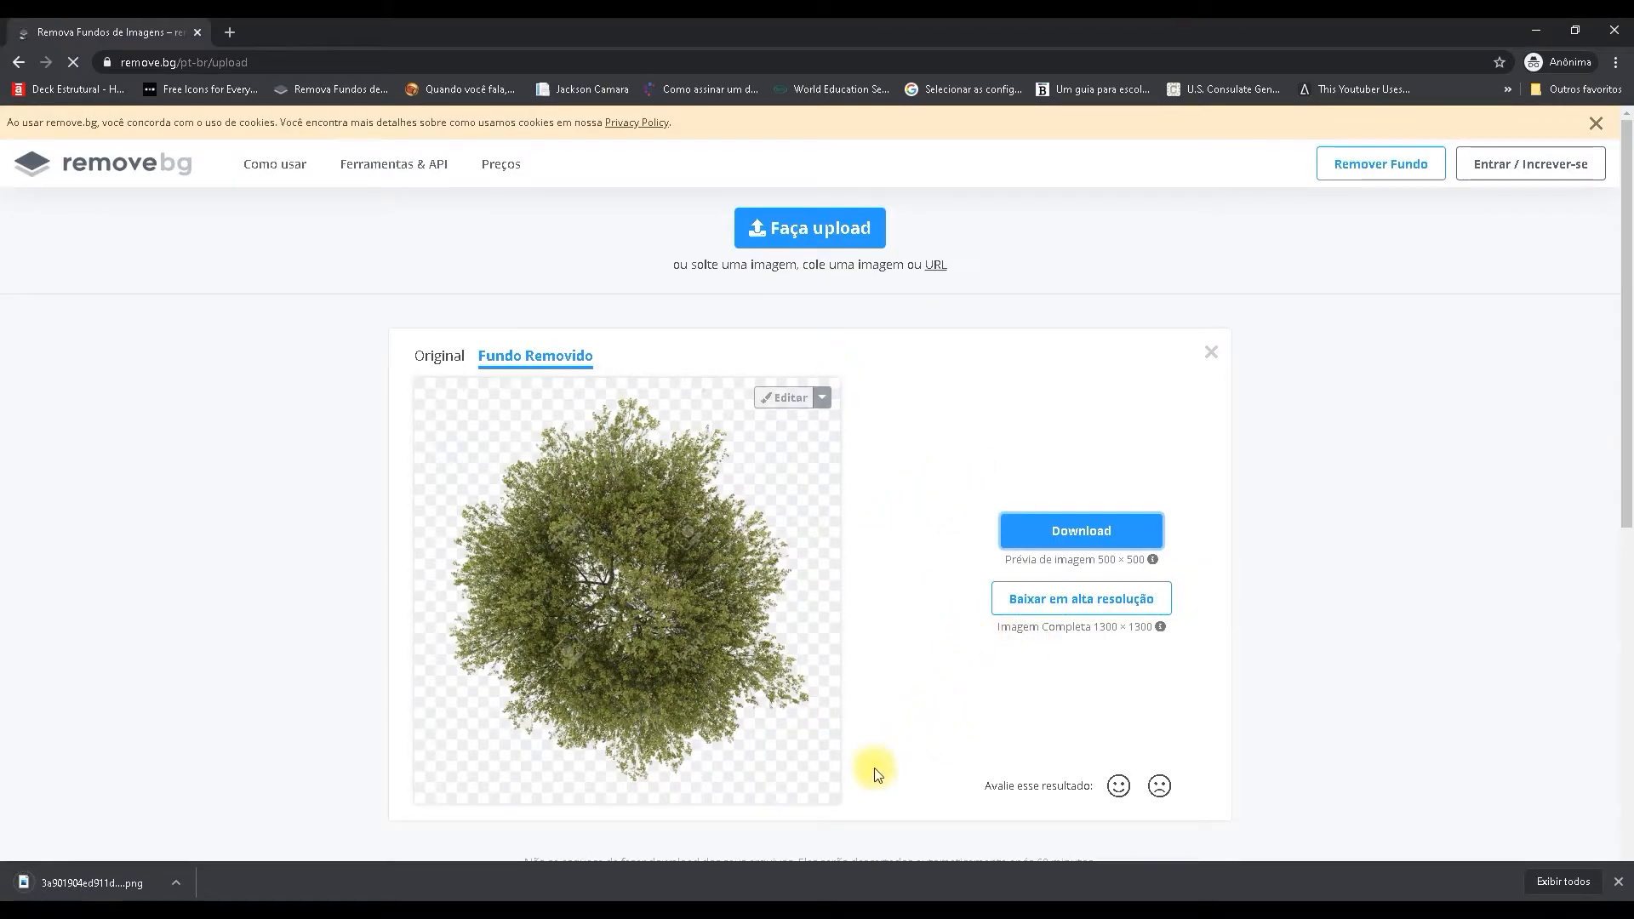
- Switch to Illustrator and move the Multiply-blended tree image aside, past the grass's right edge
click(777, 883)
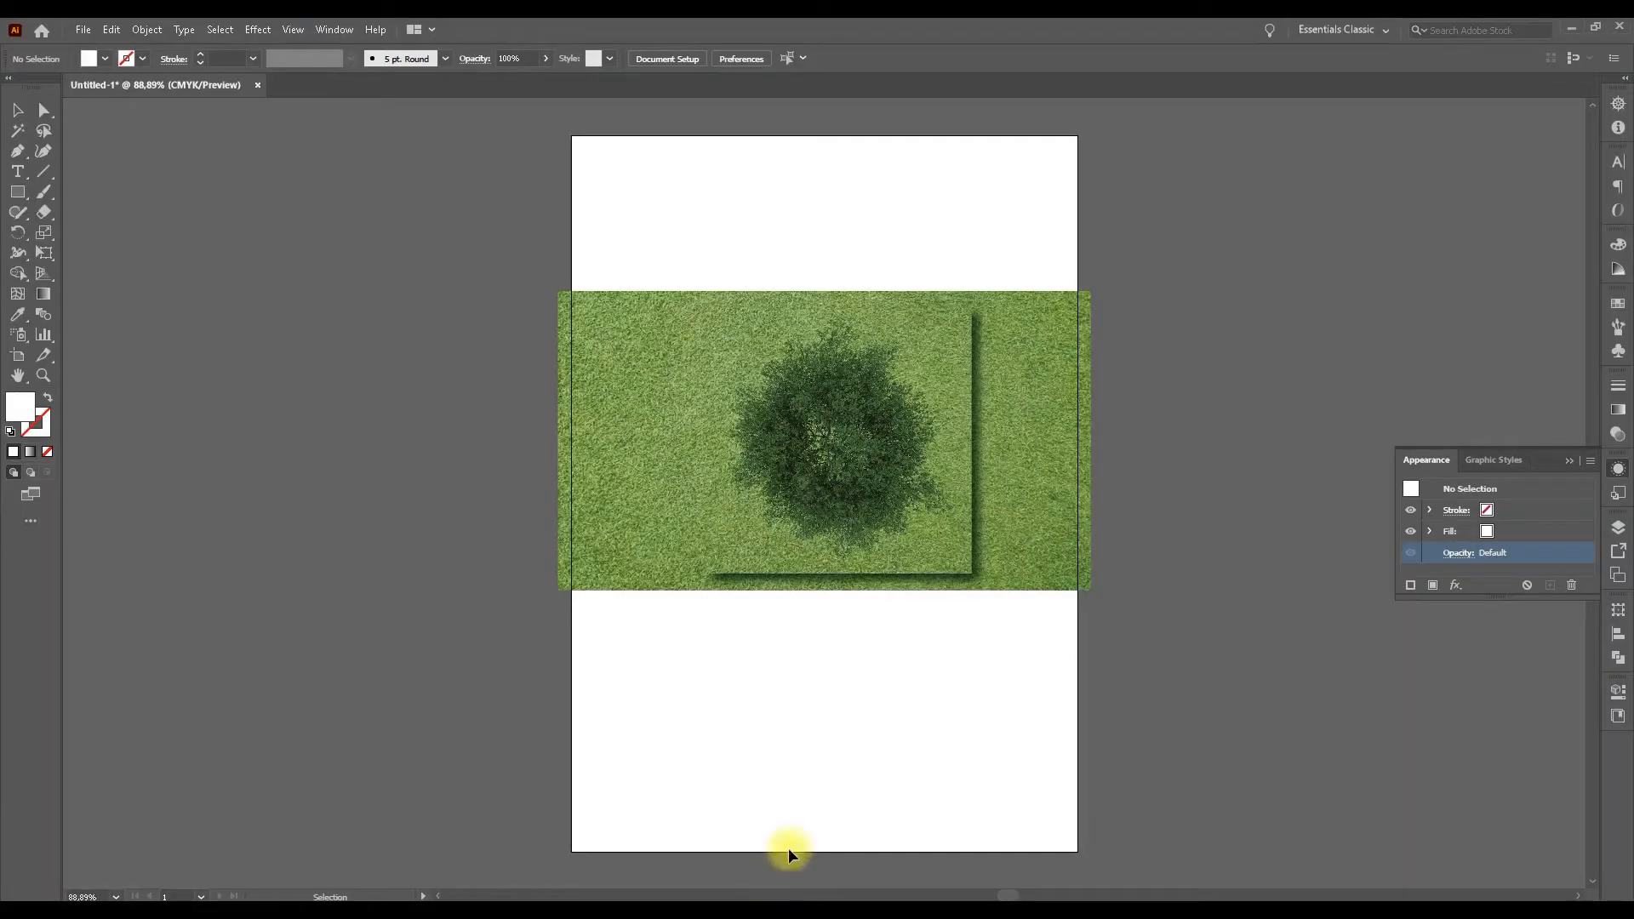
drag(802, 434, 1014, 445)
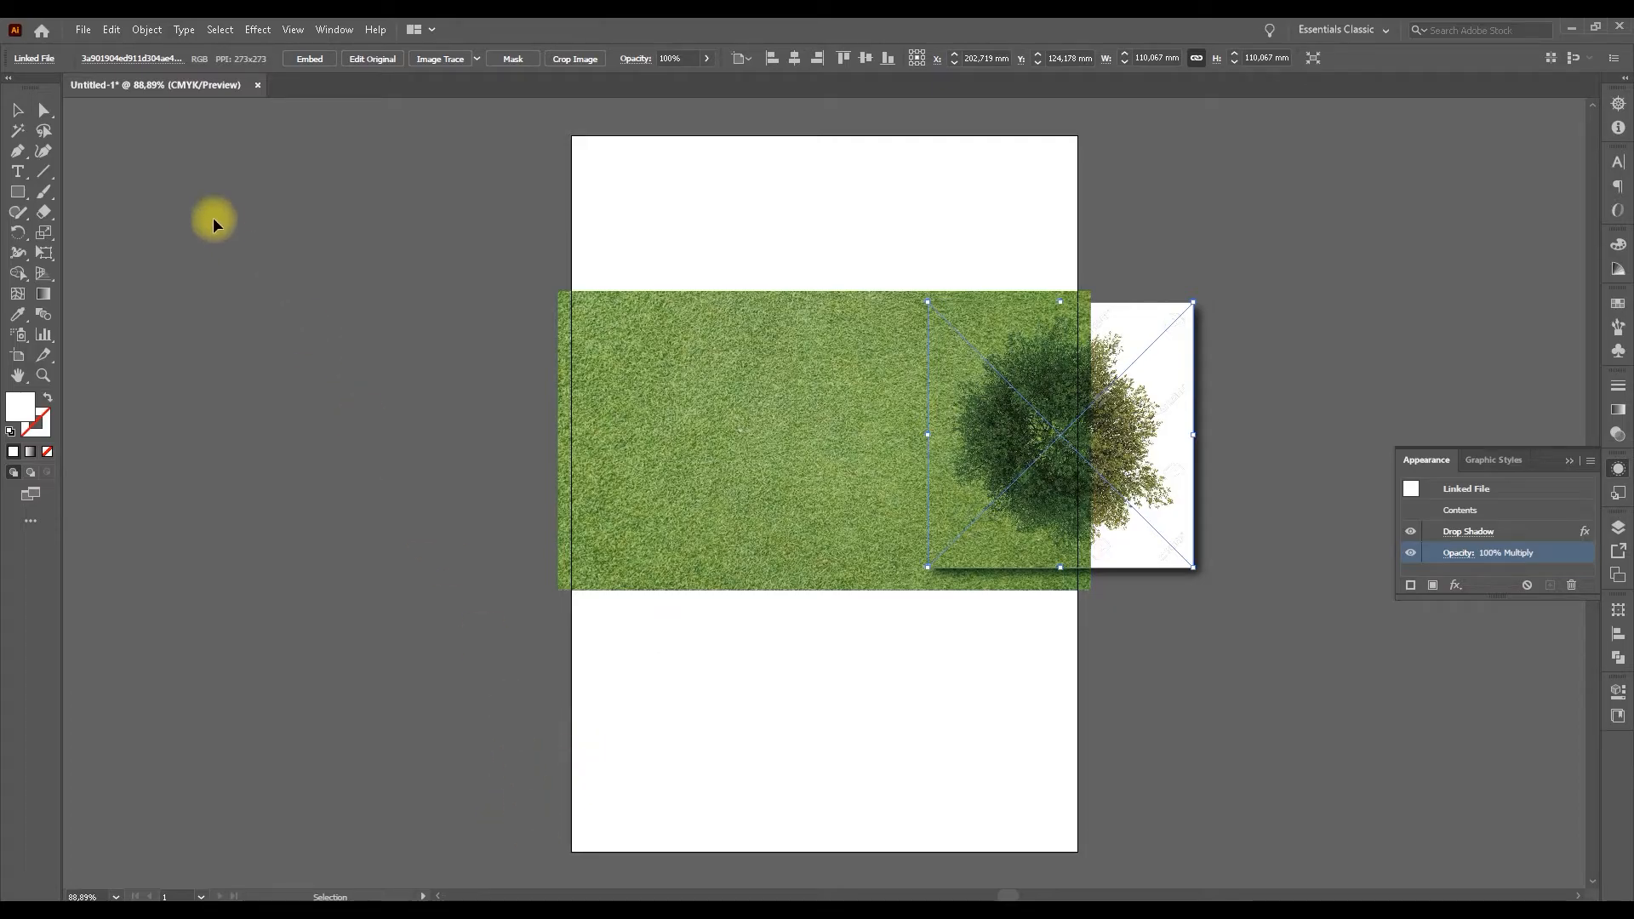
- Load arvore.psd and the removebg-preview PNG from the Desktop as linked images for placing in the document
click(83, 31)
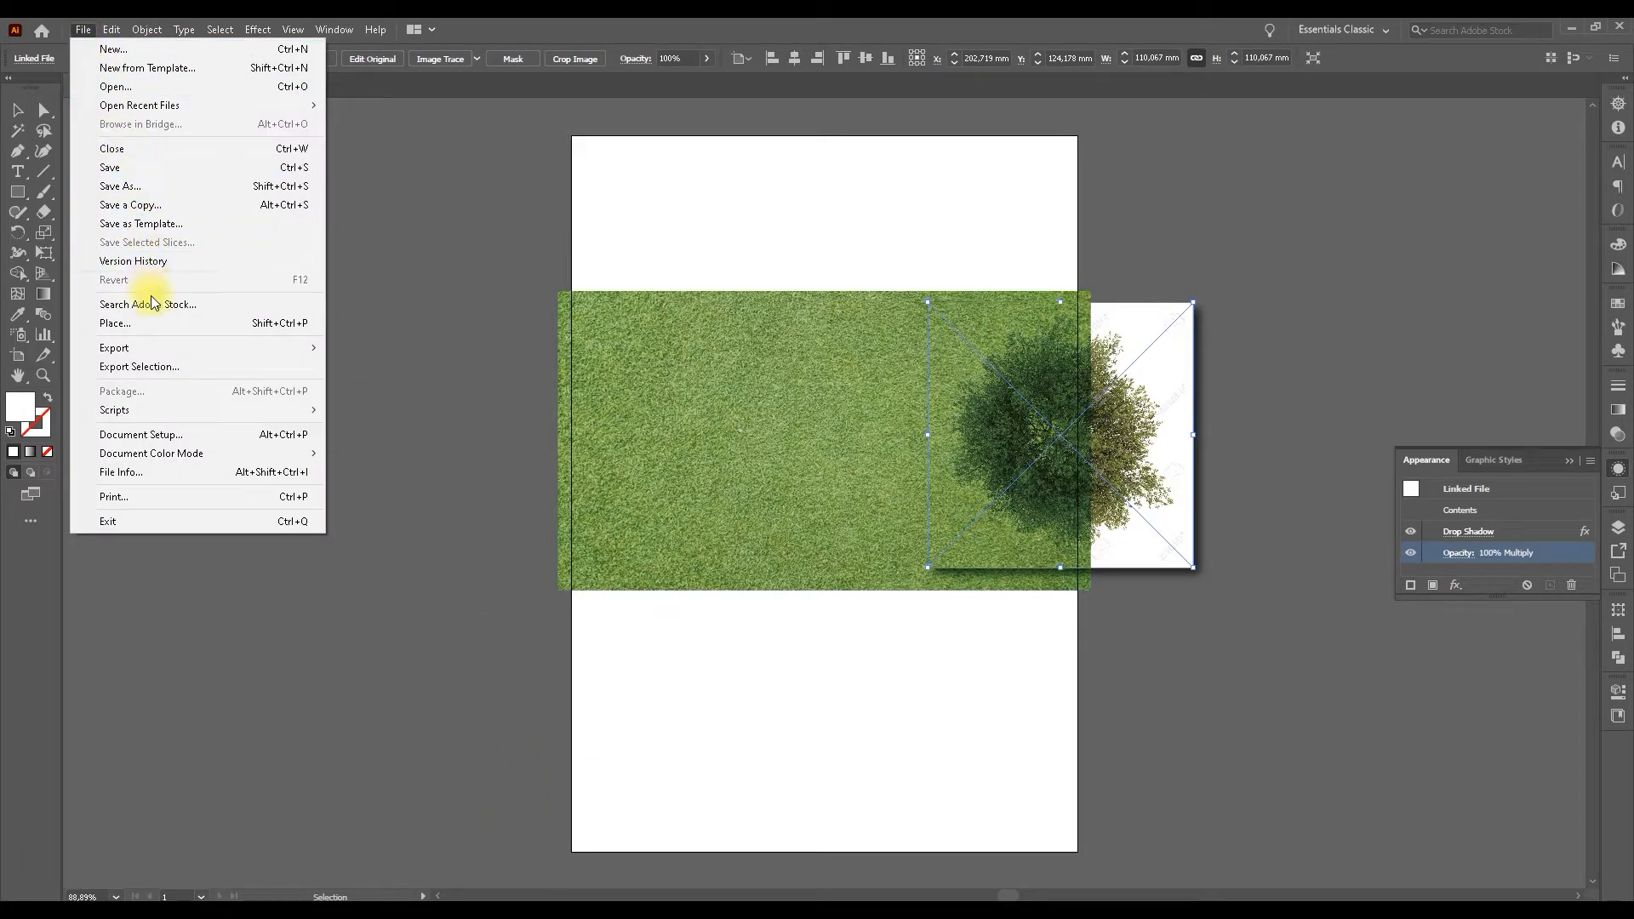
click(136, 323)
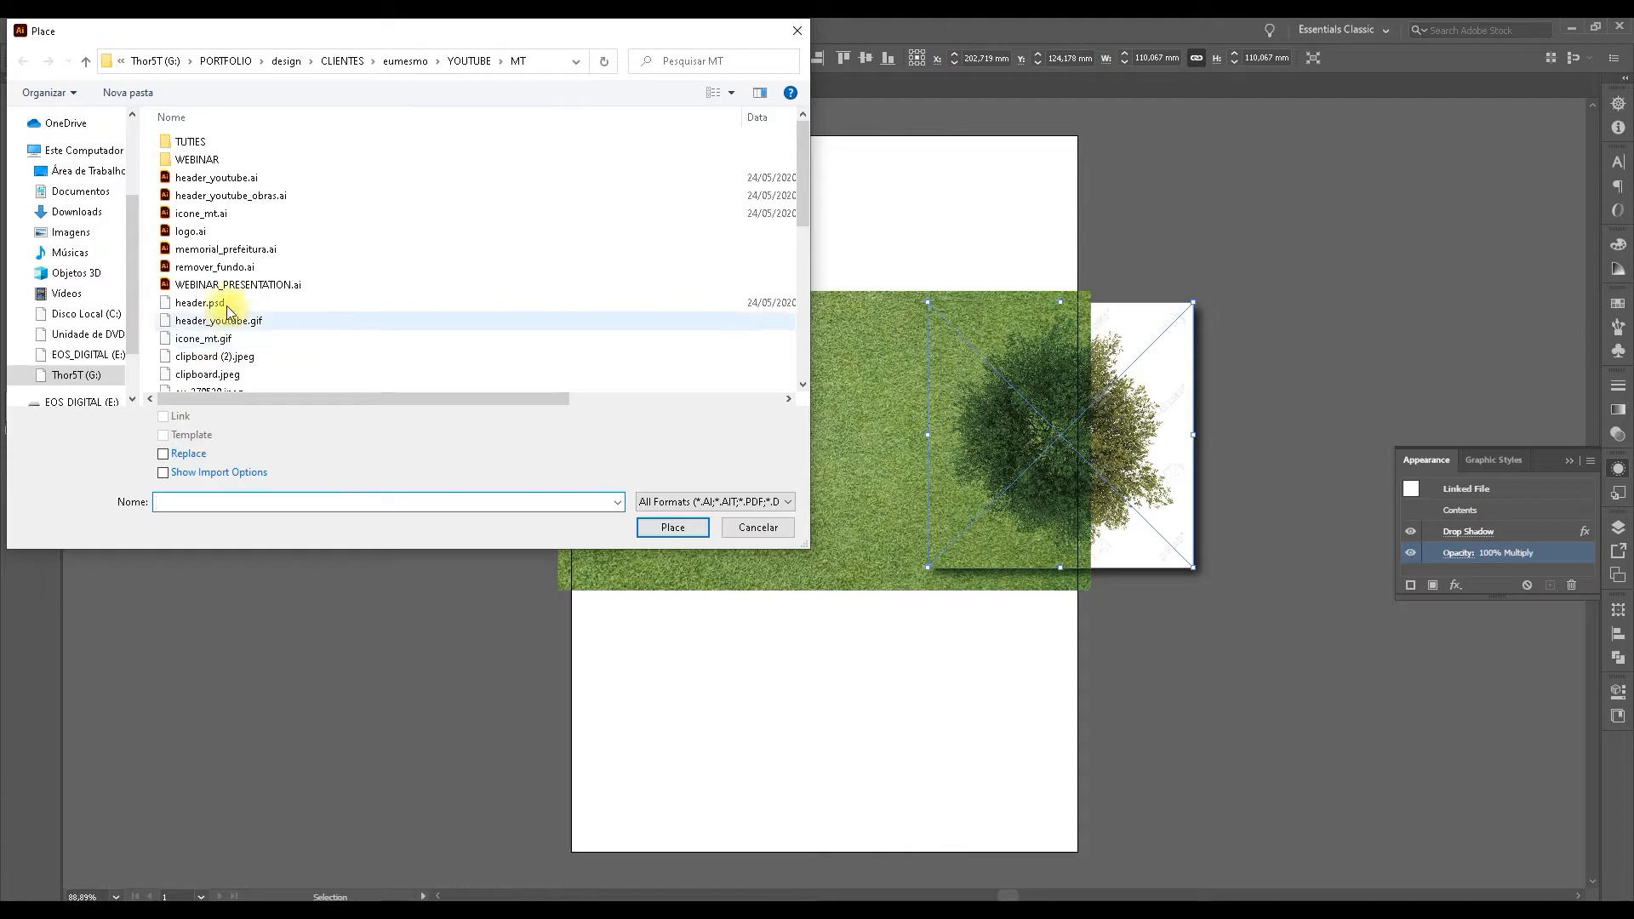
click(85, 173)
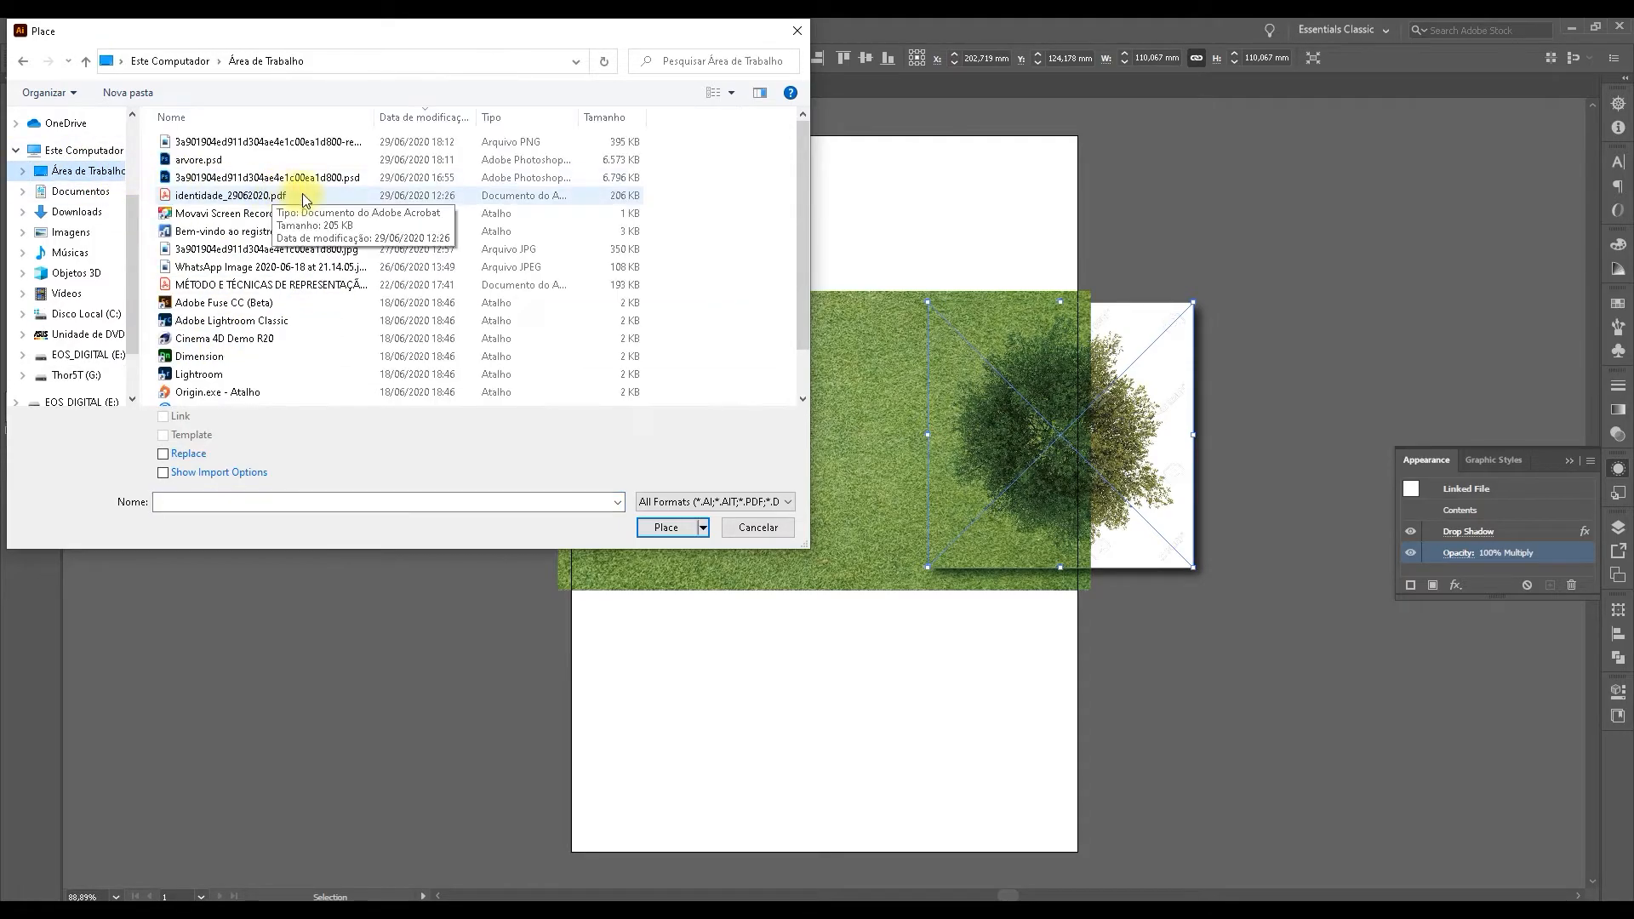
ctrl+click(242, 177)
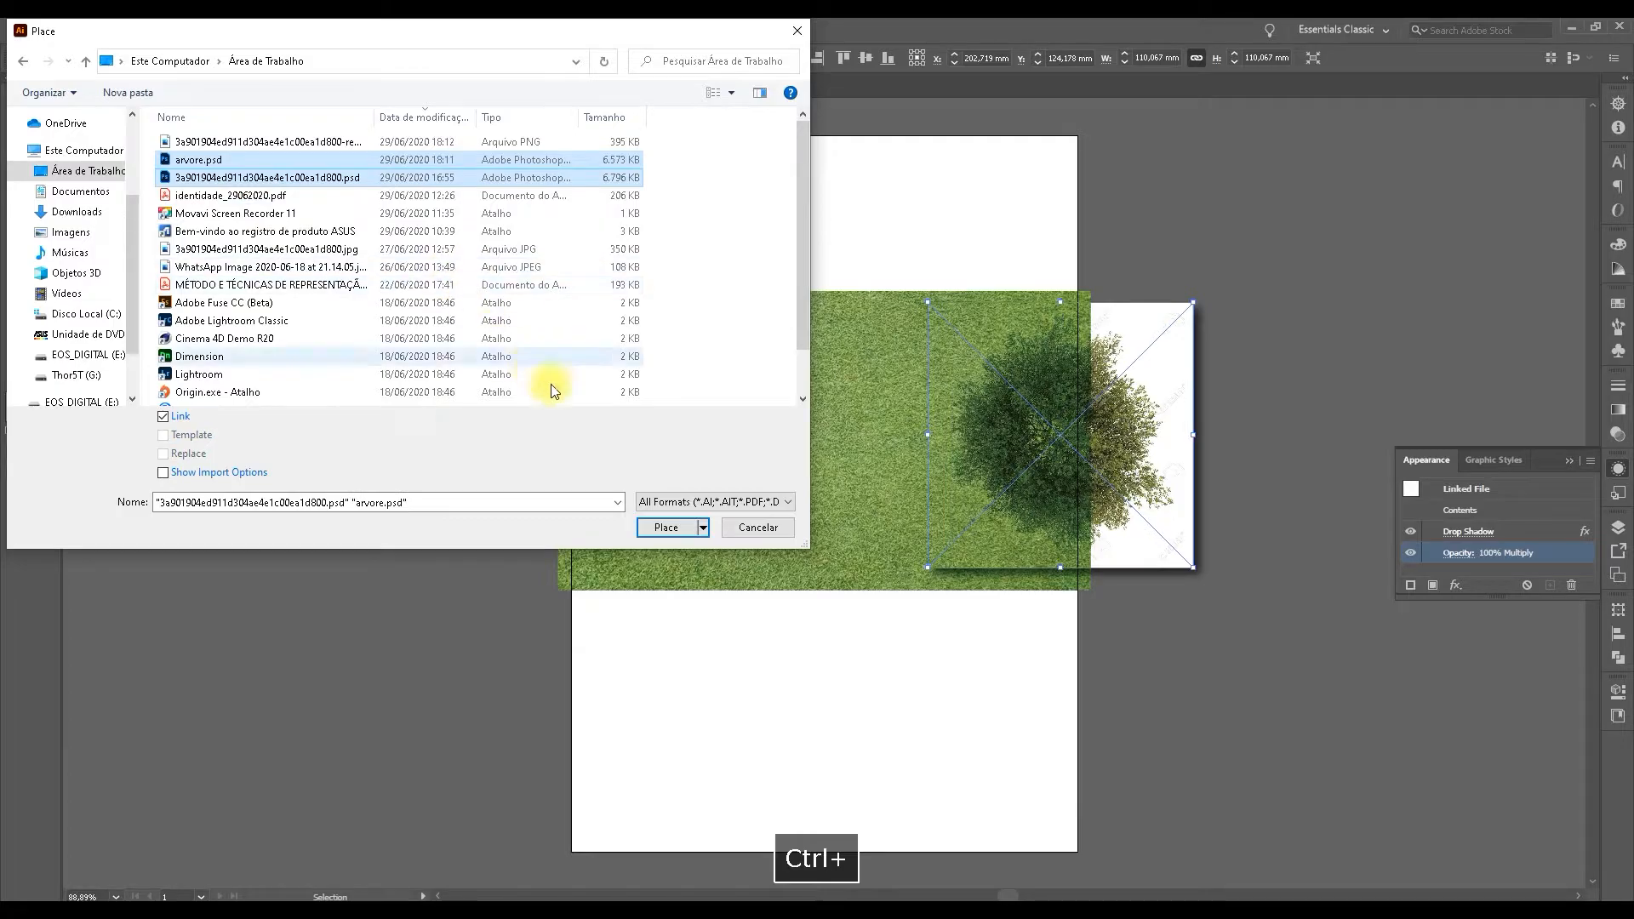
click(274, 159)
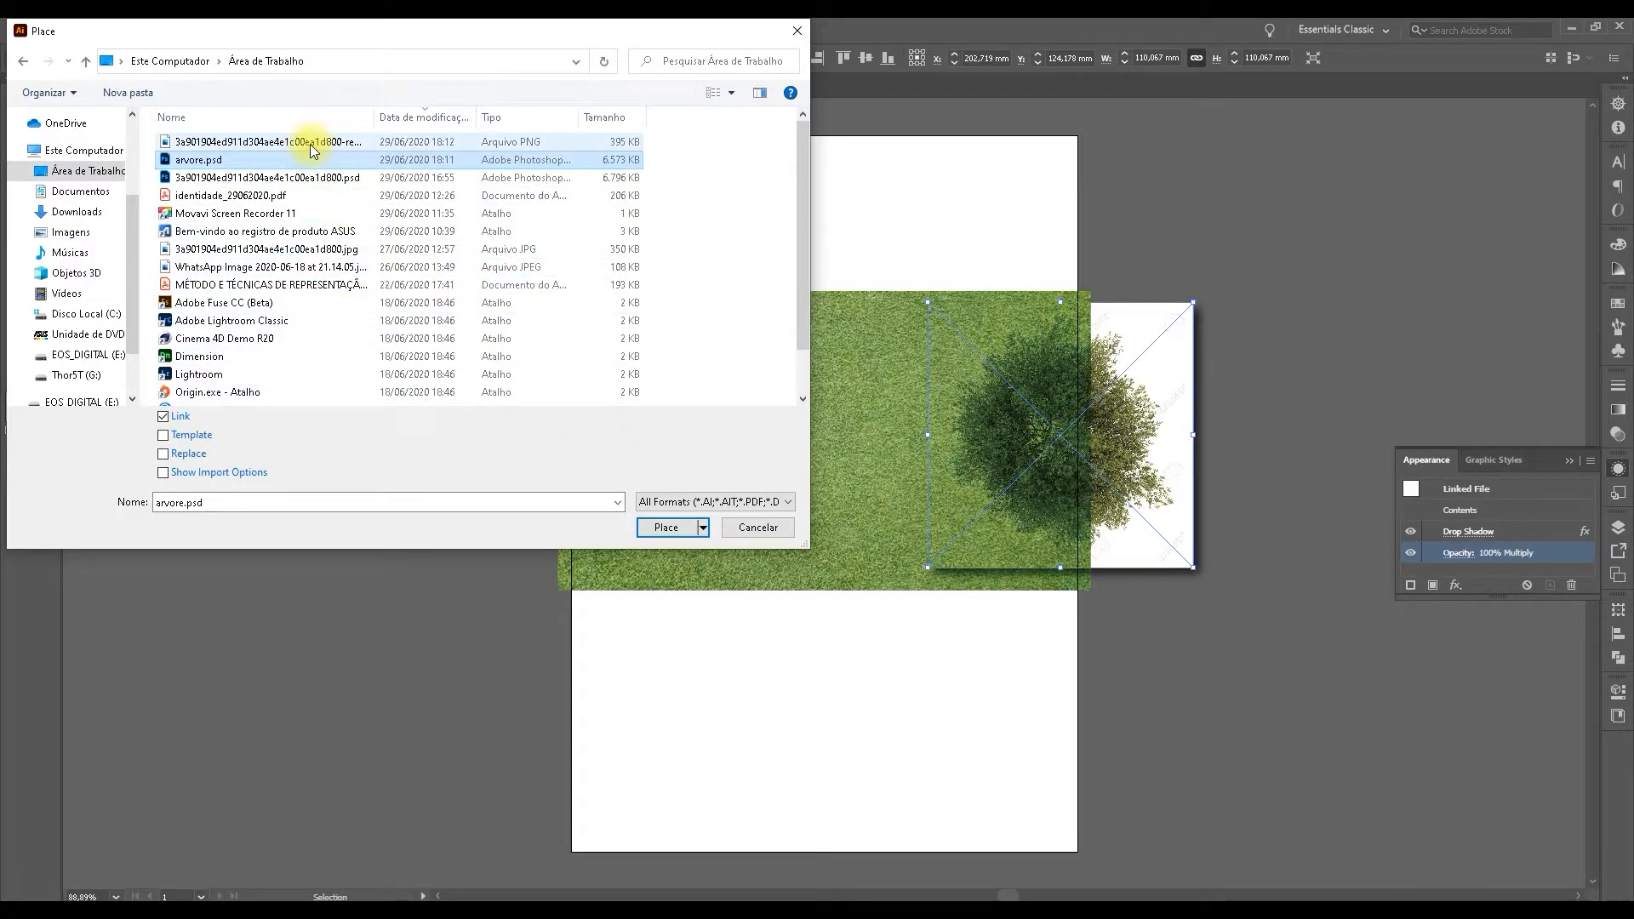
drag(374, 116, 465, 116)
ctrl+click(421, 142)
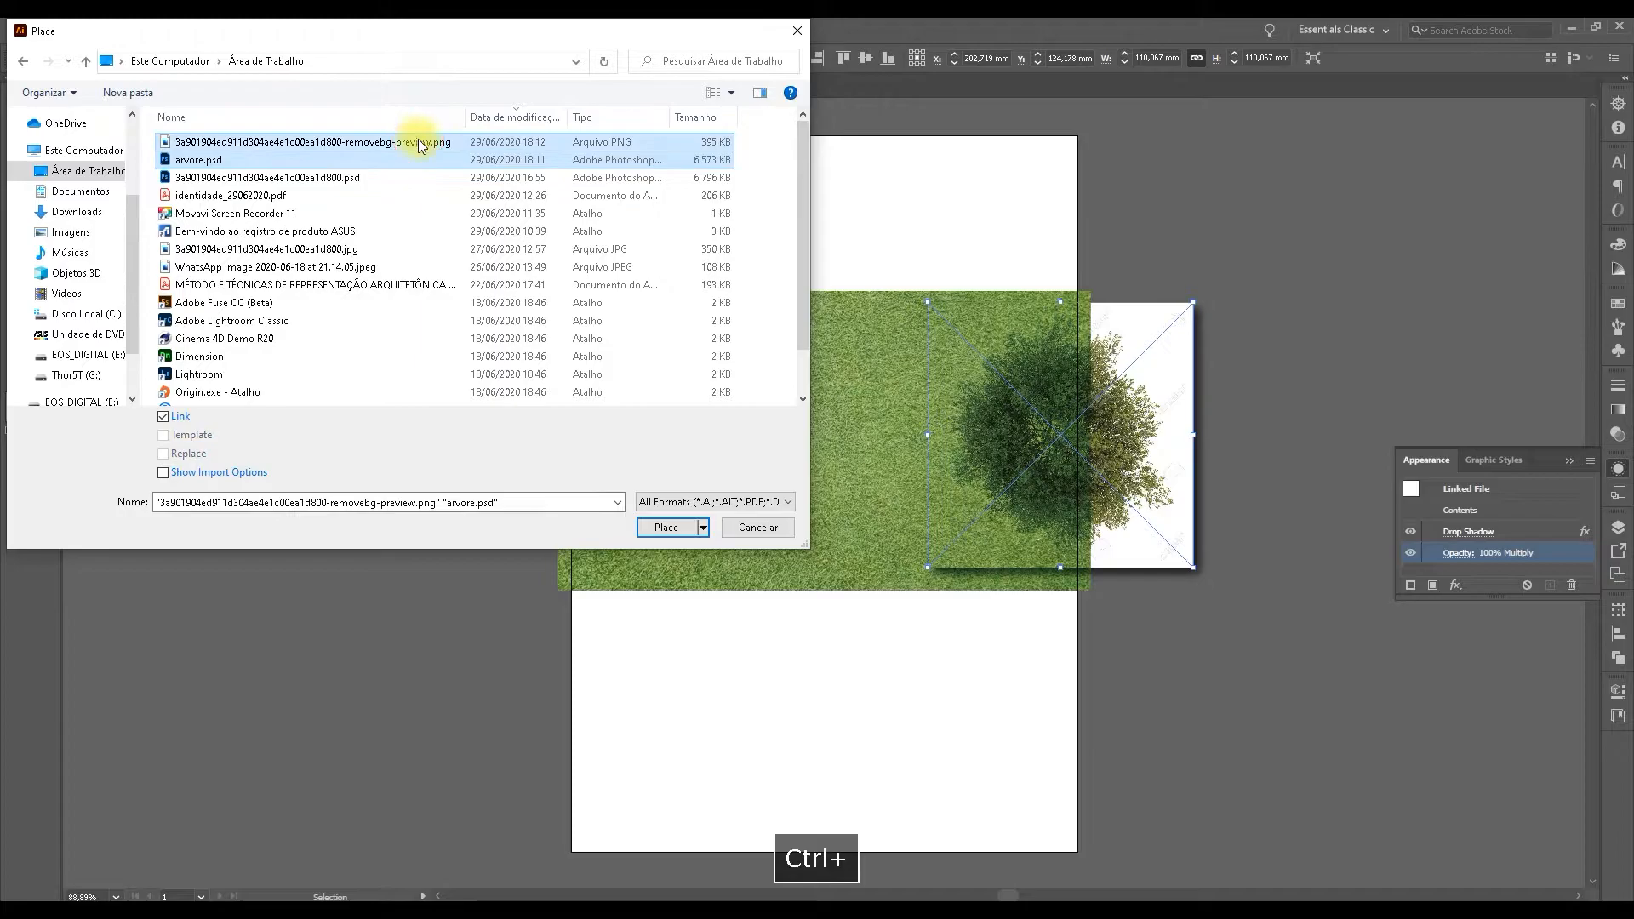
click(666, 529)
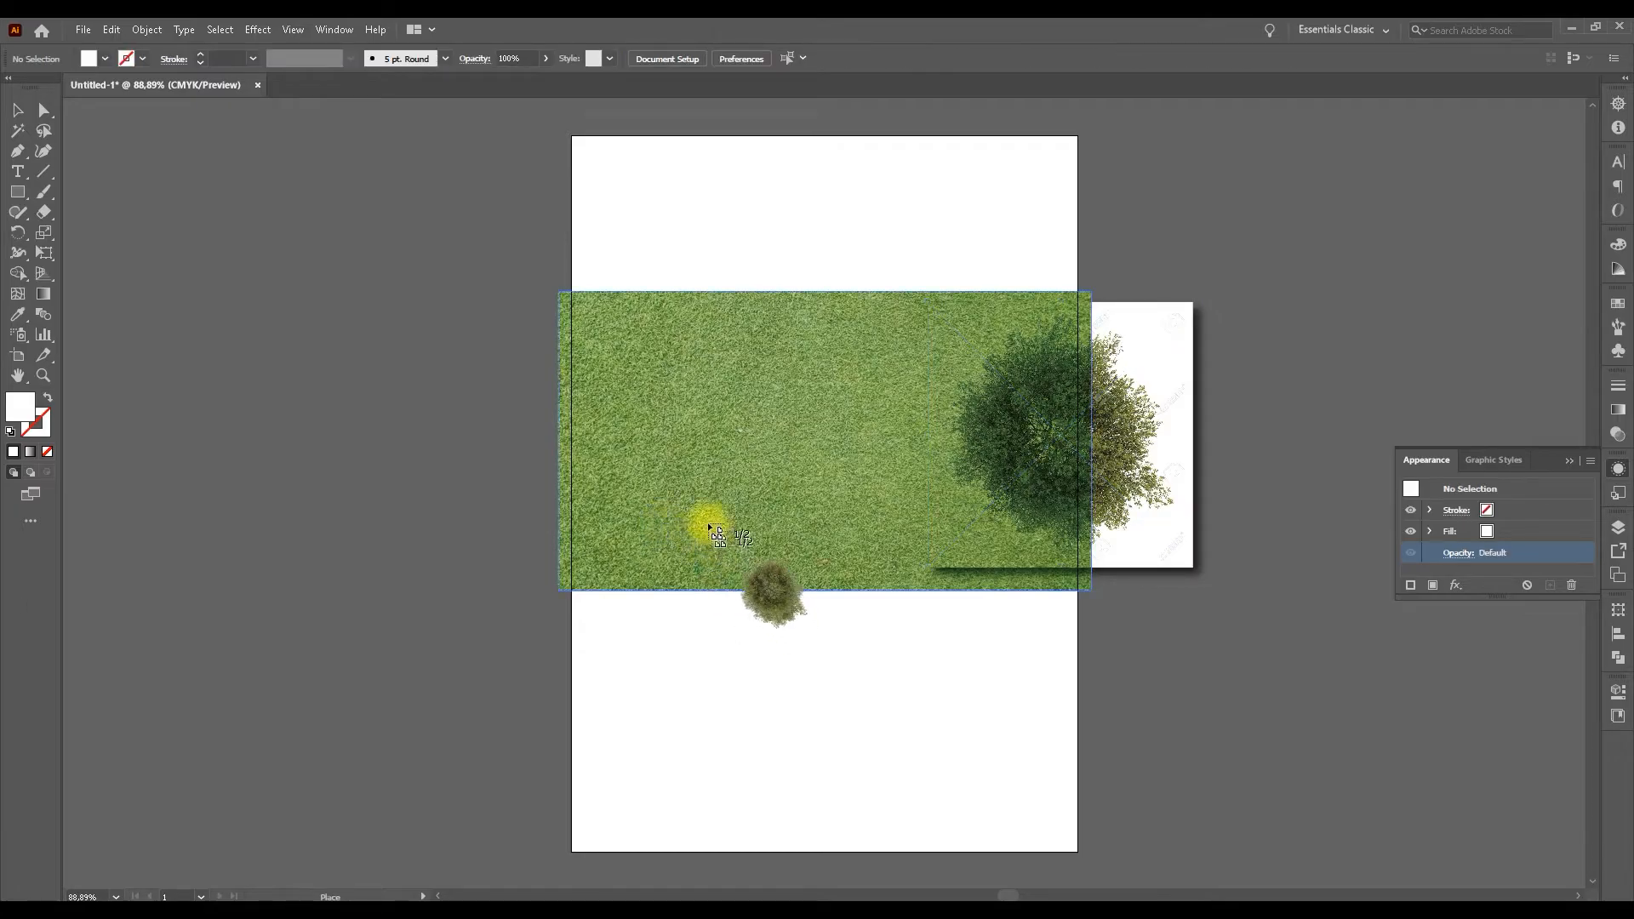
- Place the remove.bg tree on the grass about 85 mm wide, and the arvore.psd tree over the grass's upper edge about 82 mm wide
drag(616, 345, 822, 545)
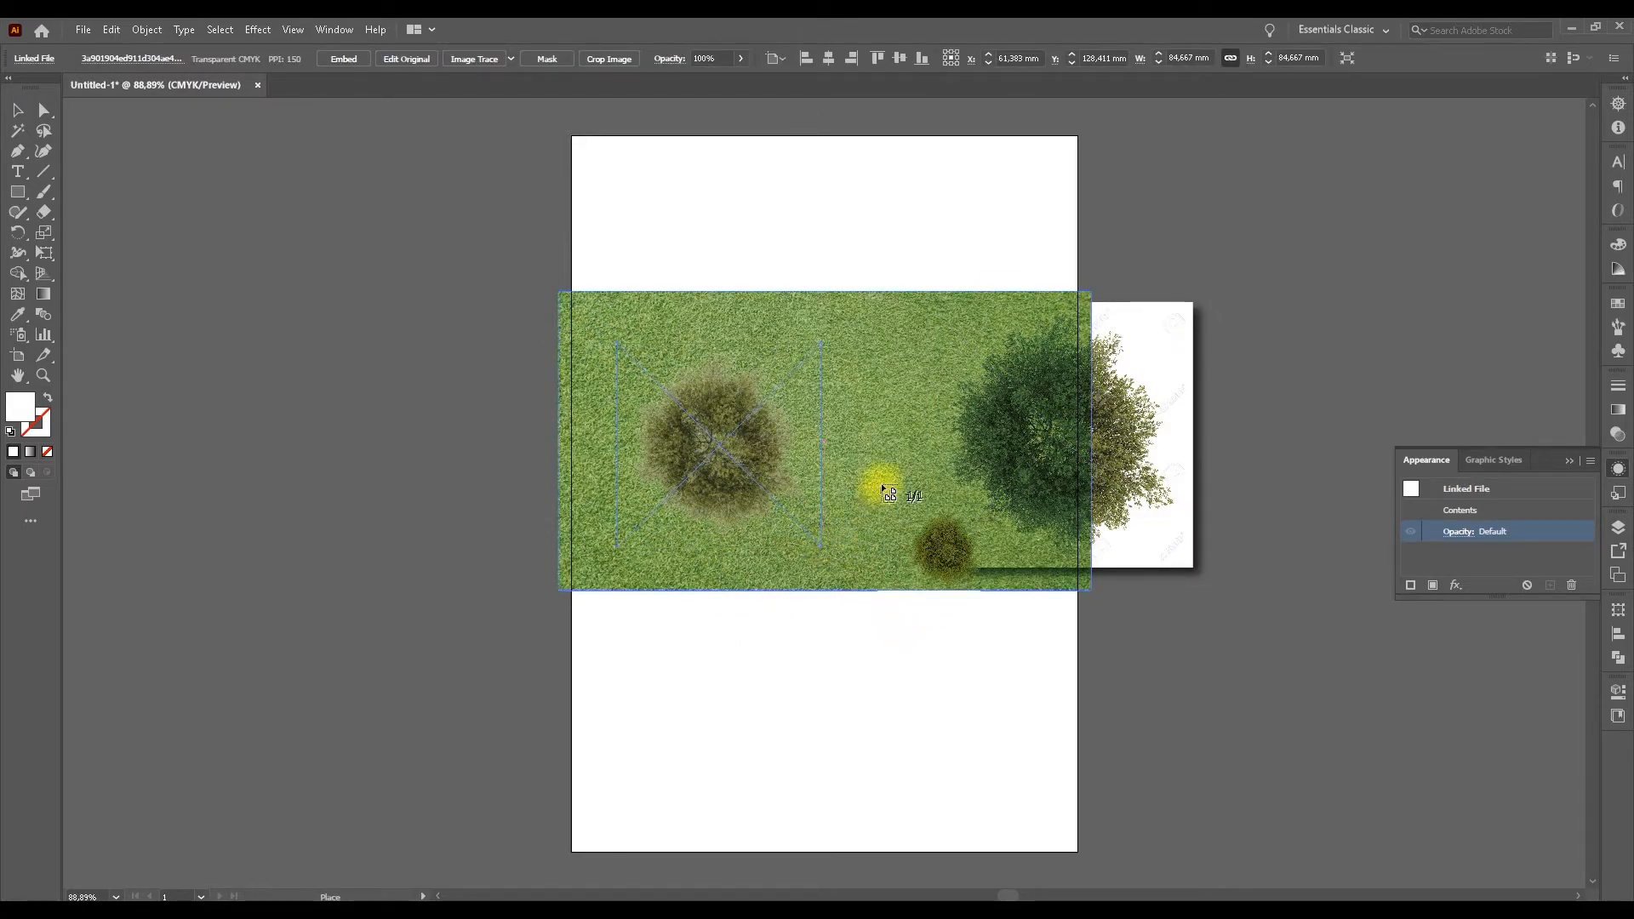
drag(686, 173, 948, 375)
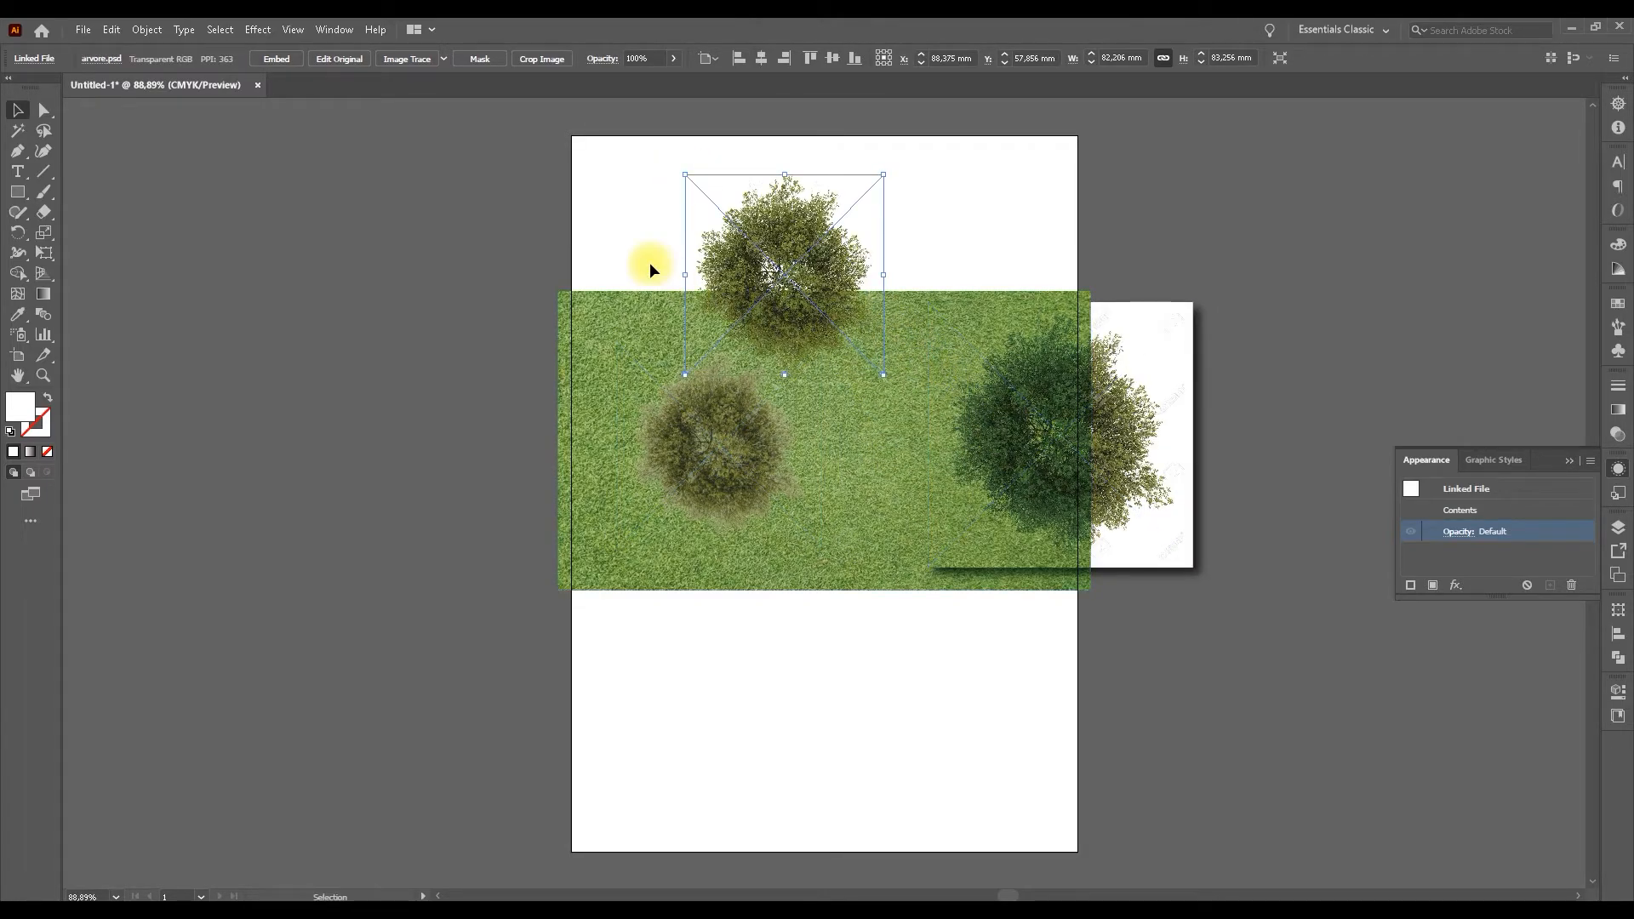
click(578, 194)
- Inspect the remove.bg tree's cut-out edges against the grass up close and shift the tree toward the grass's left edge
scroll(840, 267, up, 2)
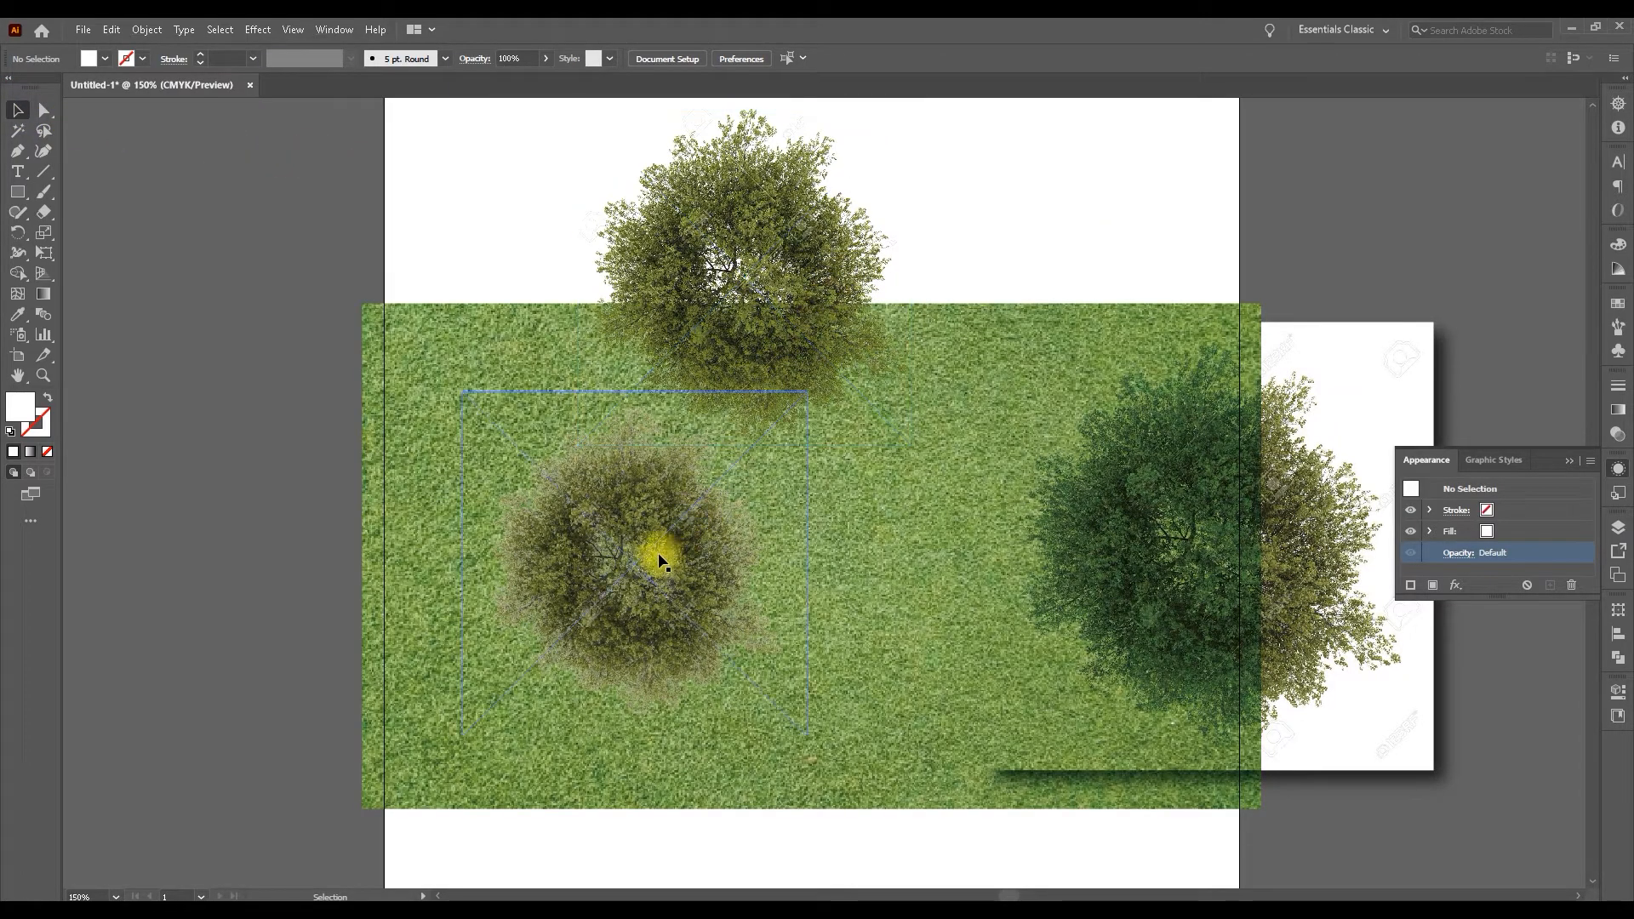
click(613, 570)
scroll(613, 570, up, 3)
scroll(594, 544, down, 2)
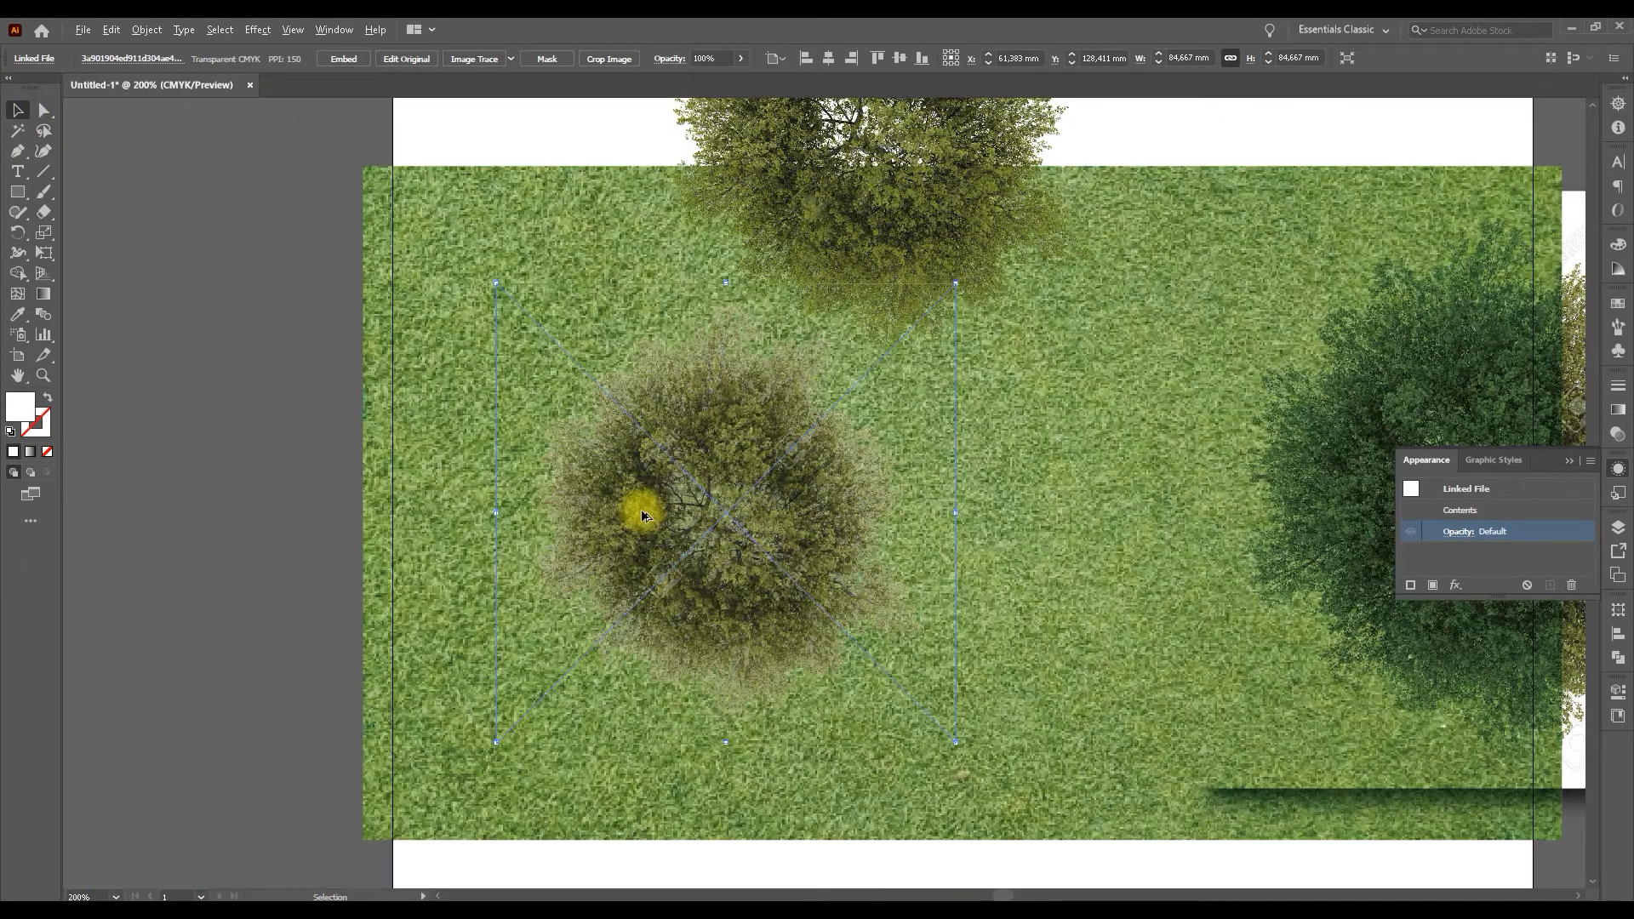
scroll(752, 515, down, 1)
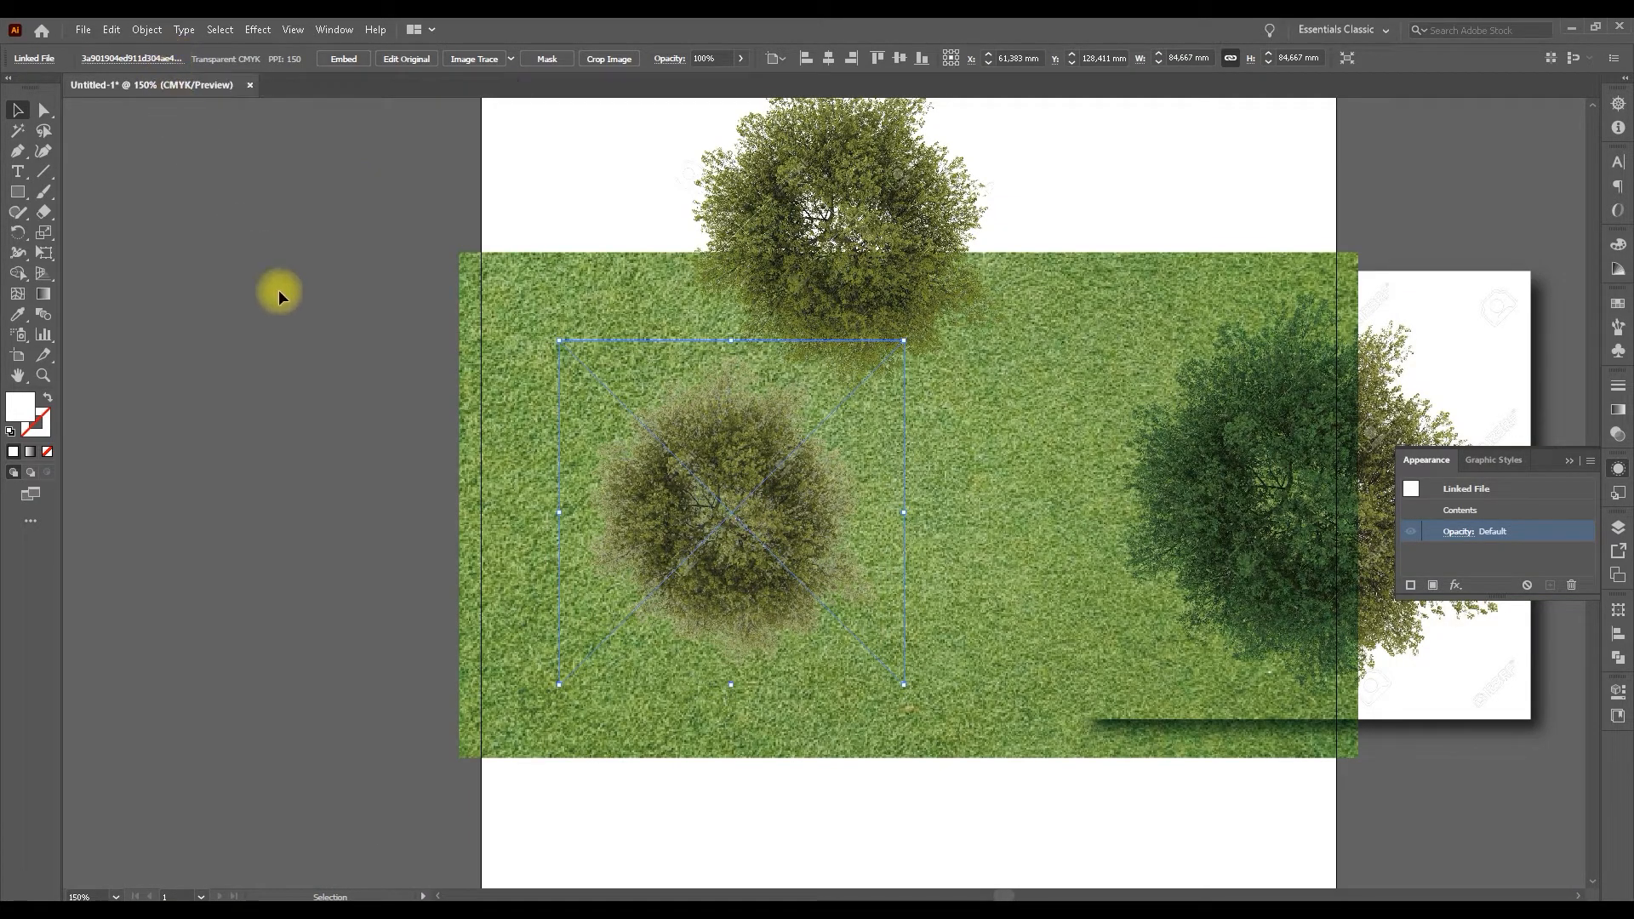
click(332, 380)
drag(714, 474, 630, 483)
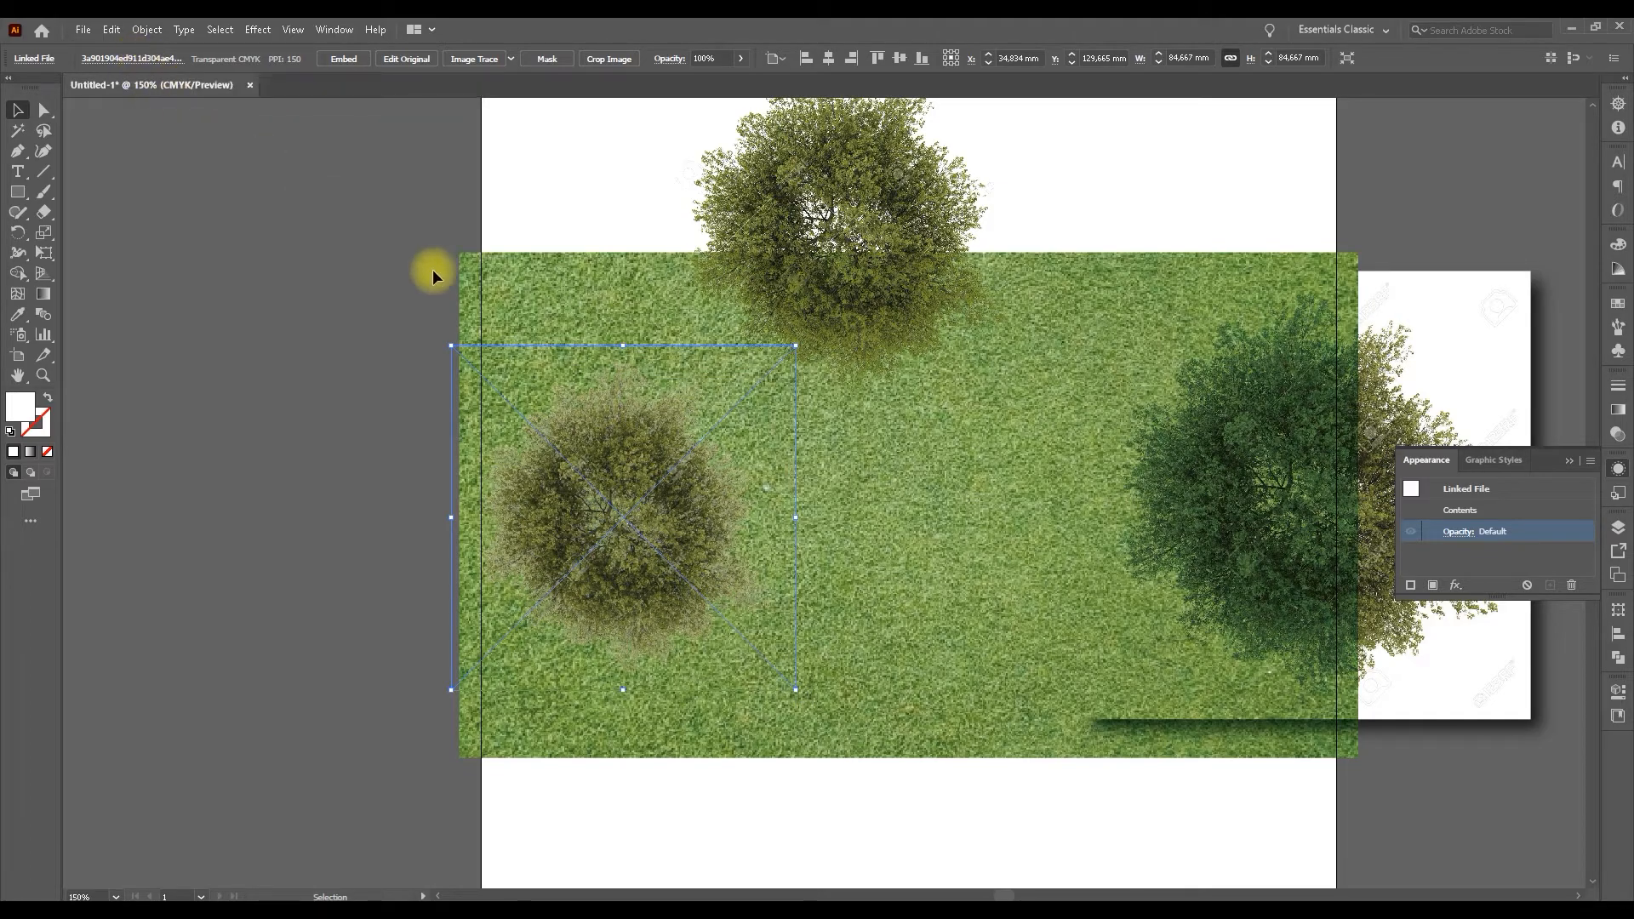
scroll(652, 425, up, 5)
scroll(654, 414, down, 4)
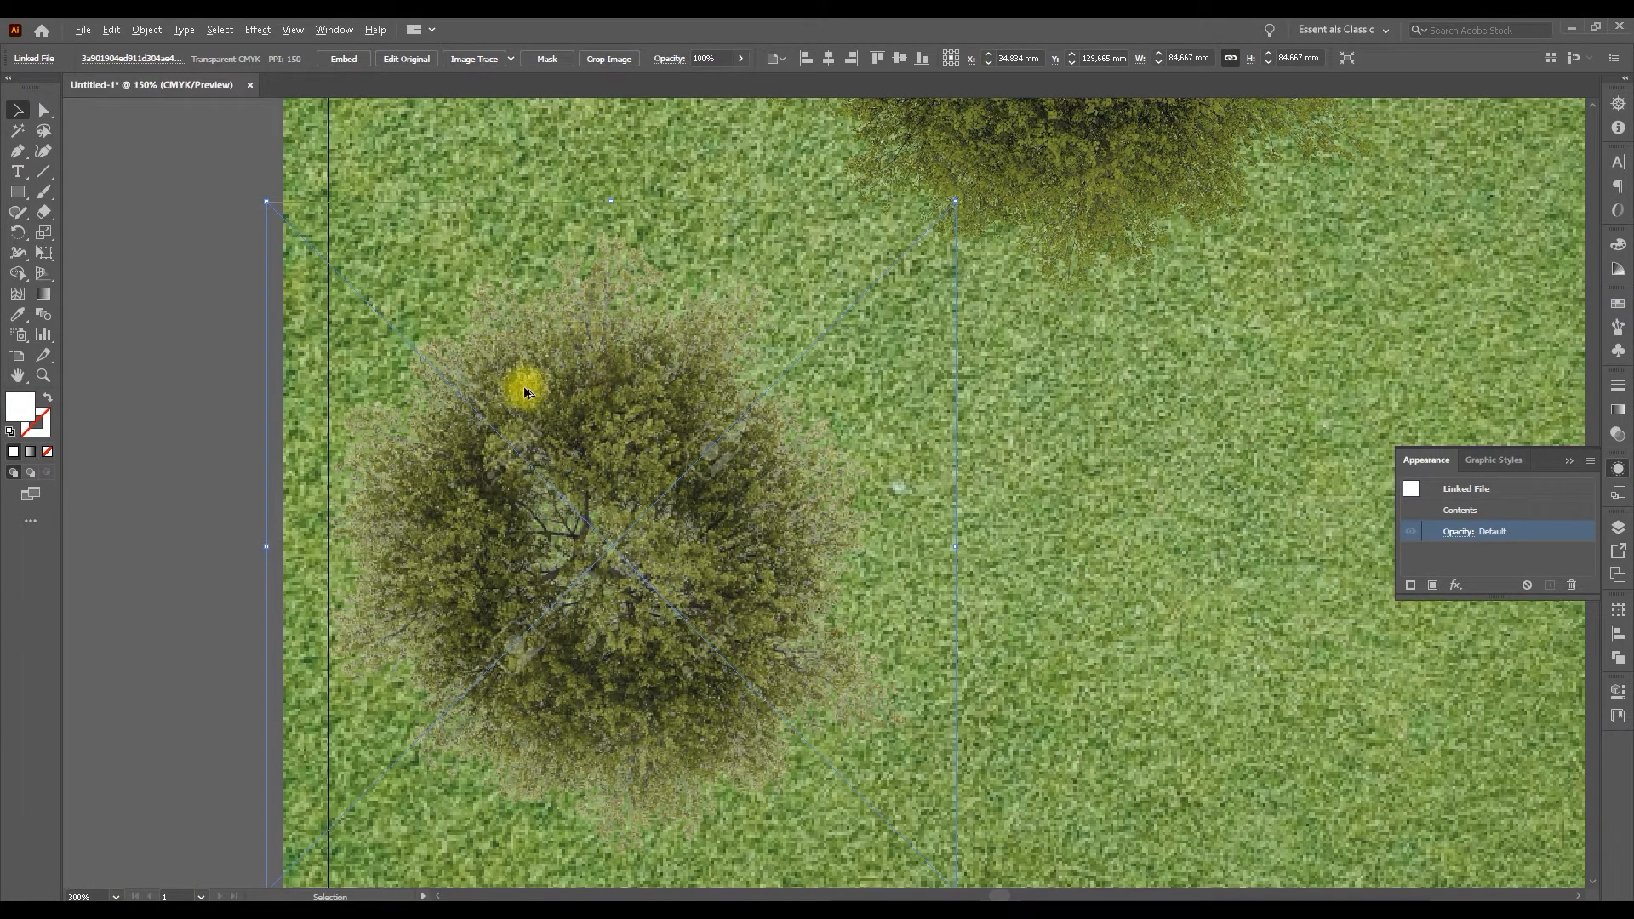
scroll(533, 393, down, 2)
- Move the arvore.psd tree to near the middle of the grass and the remove.bg tree across the grass's left edge
drag(827, 253, 902, 463)
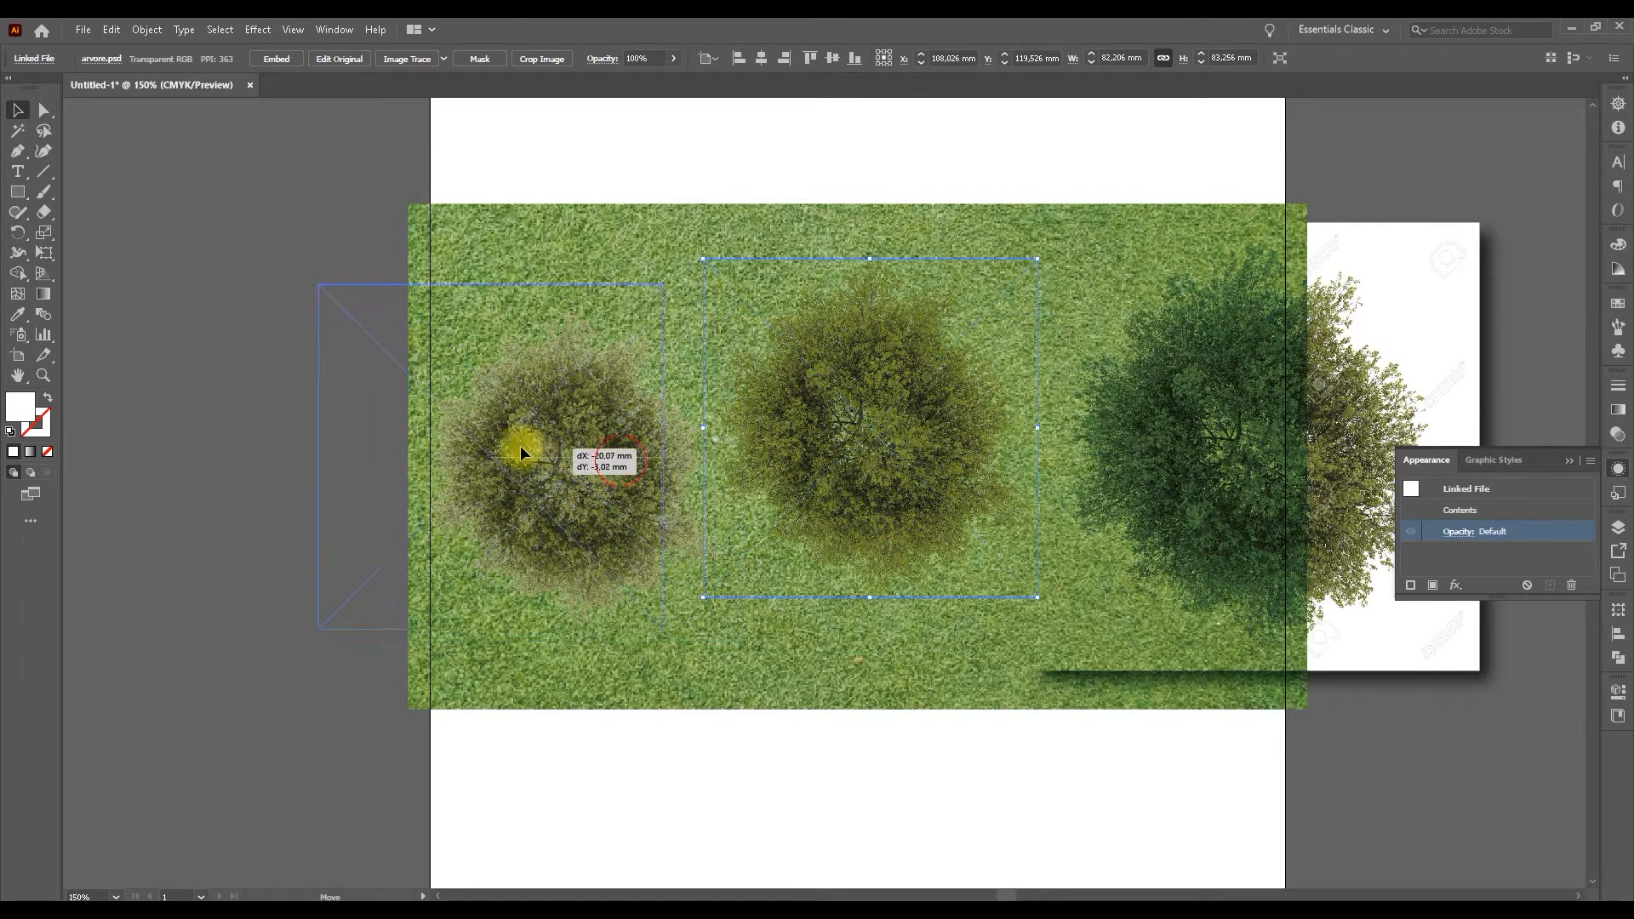
drag(529, 447, 502, 438)
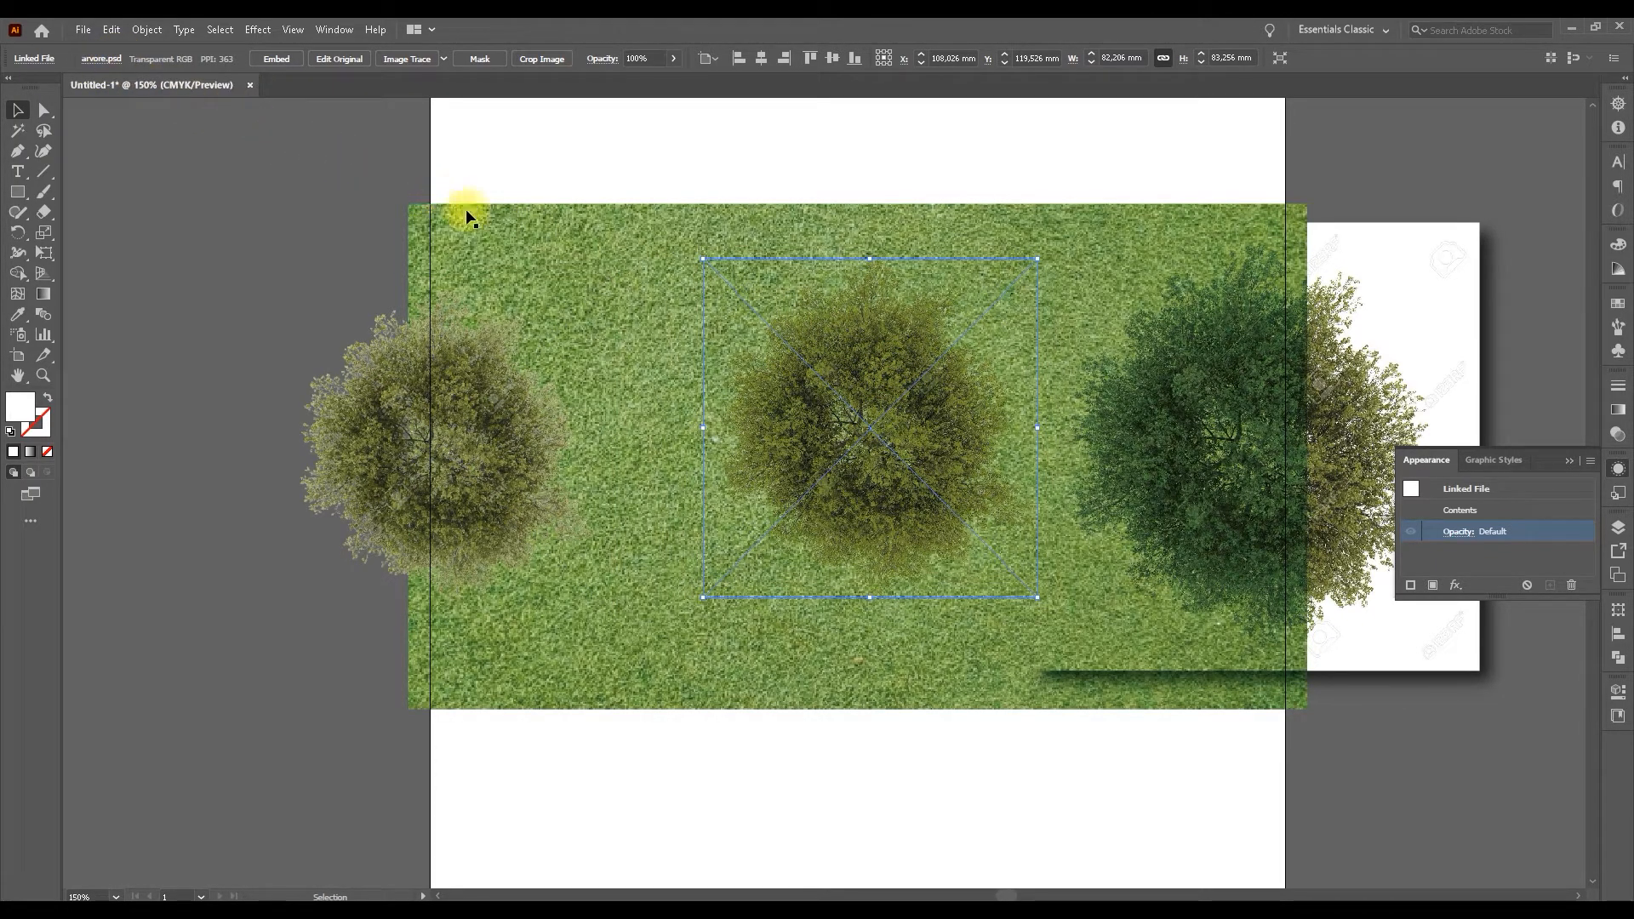
drag(859, 365, 755, 371)
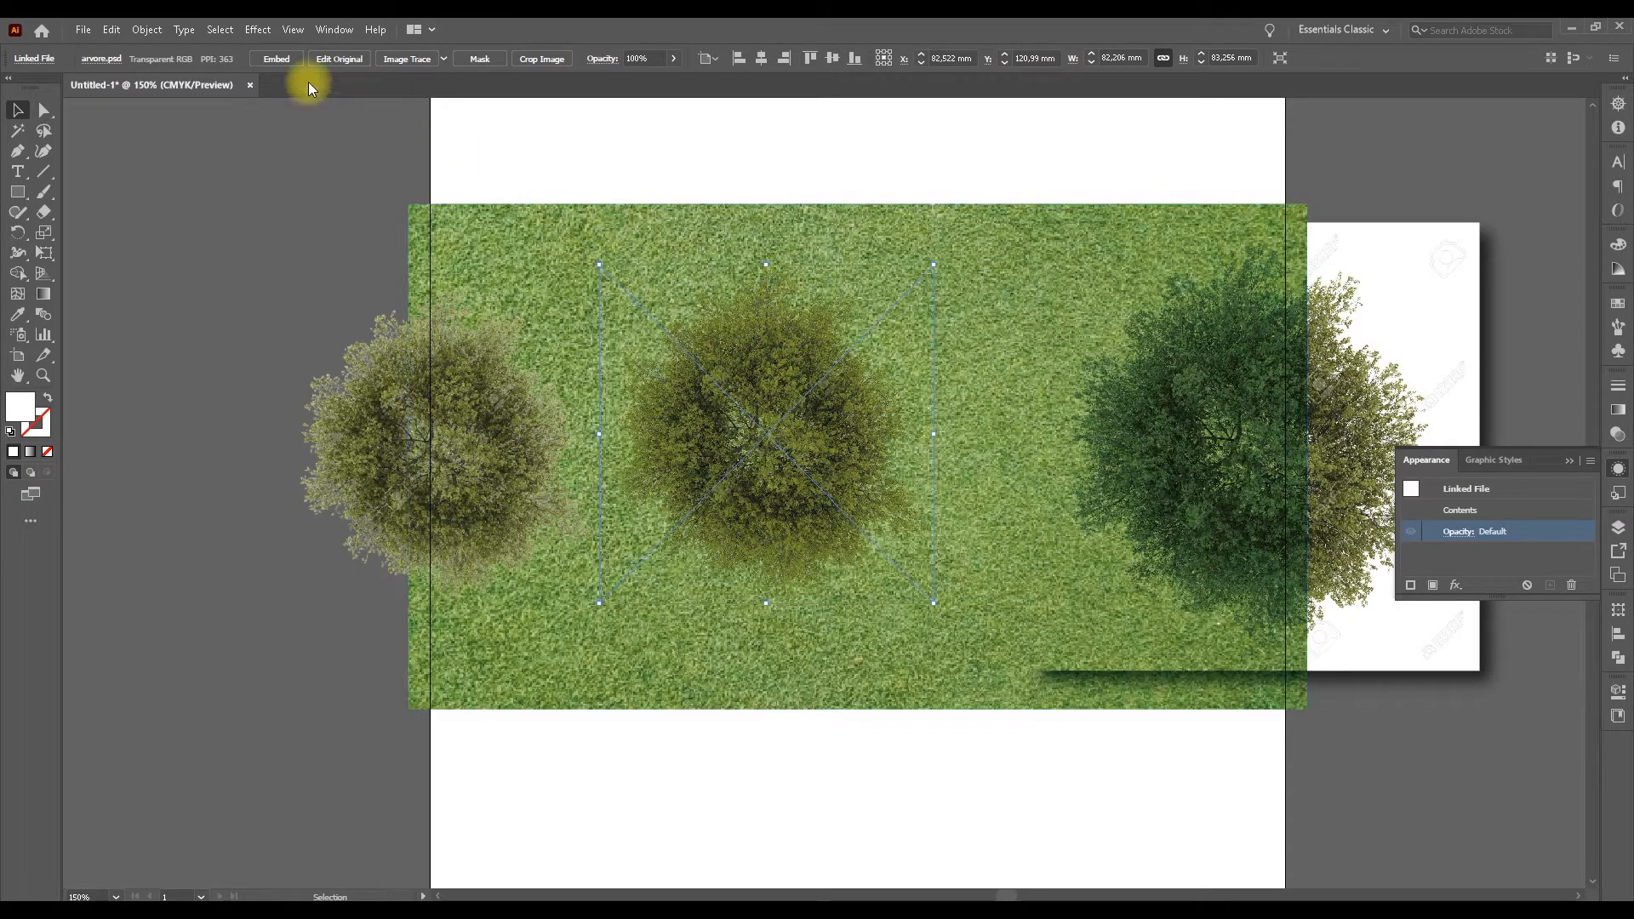
- Apply a Drop Shadow effect to the arvore.psd tree and set the shadow's X offset to 5 mm
click(254, 30)
click(293, 48)
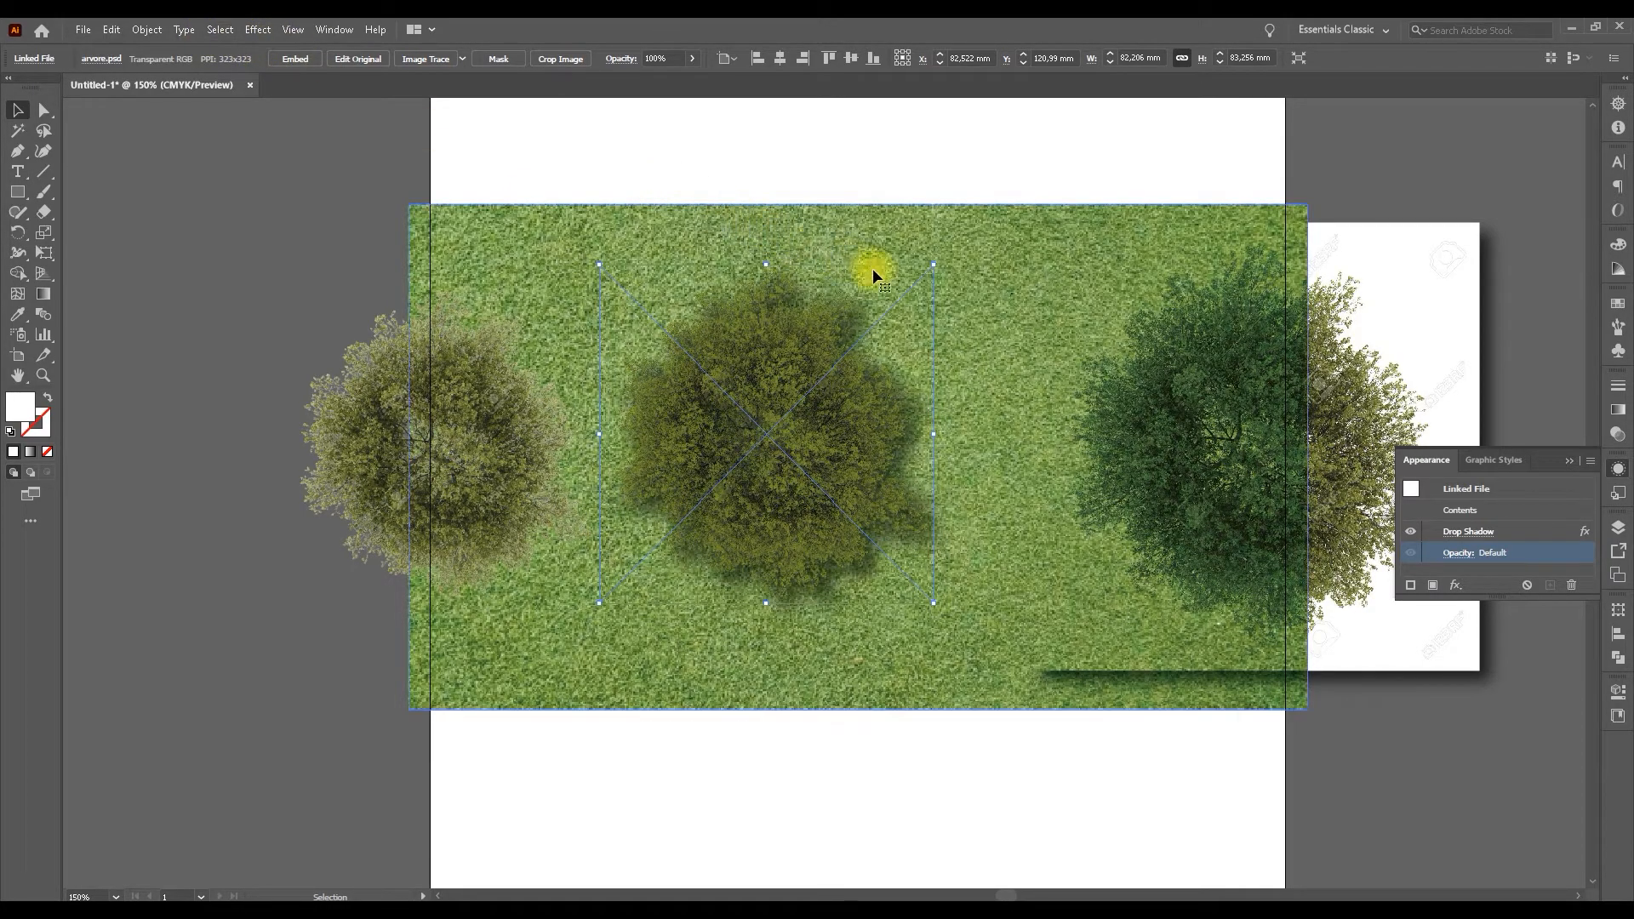
click(1471, 533)
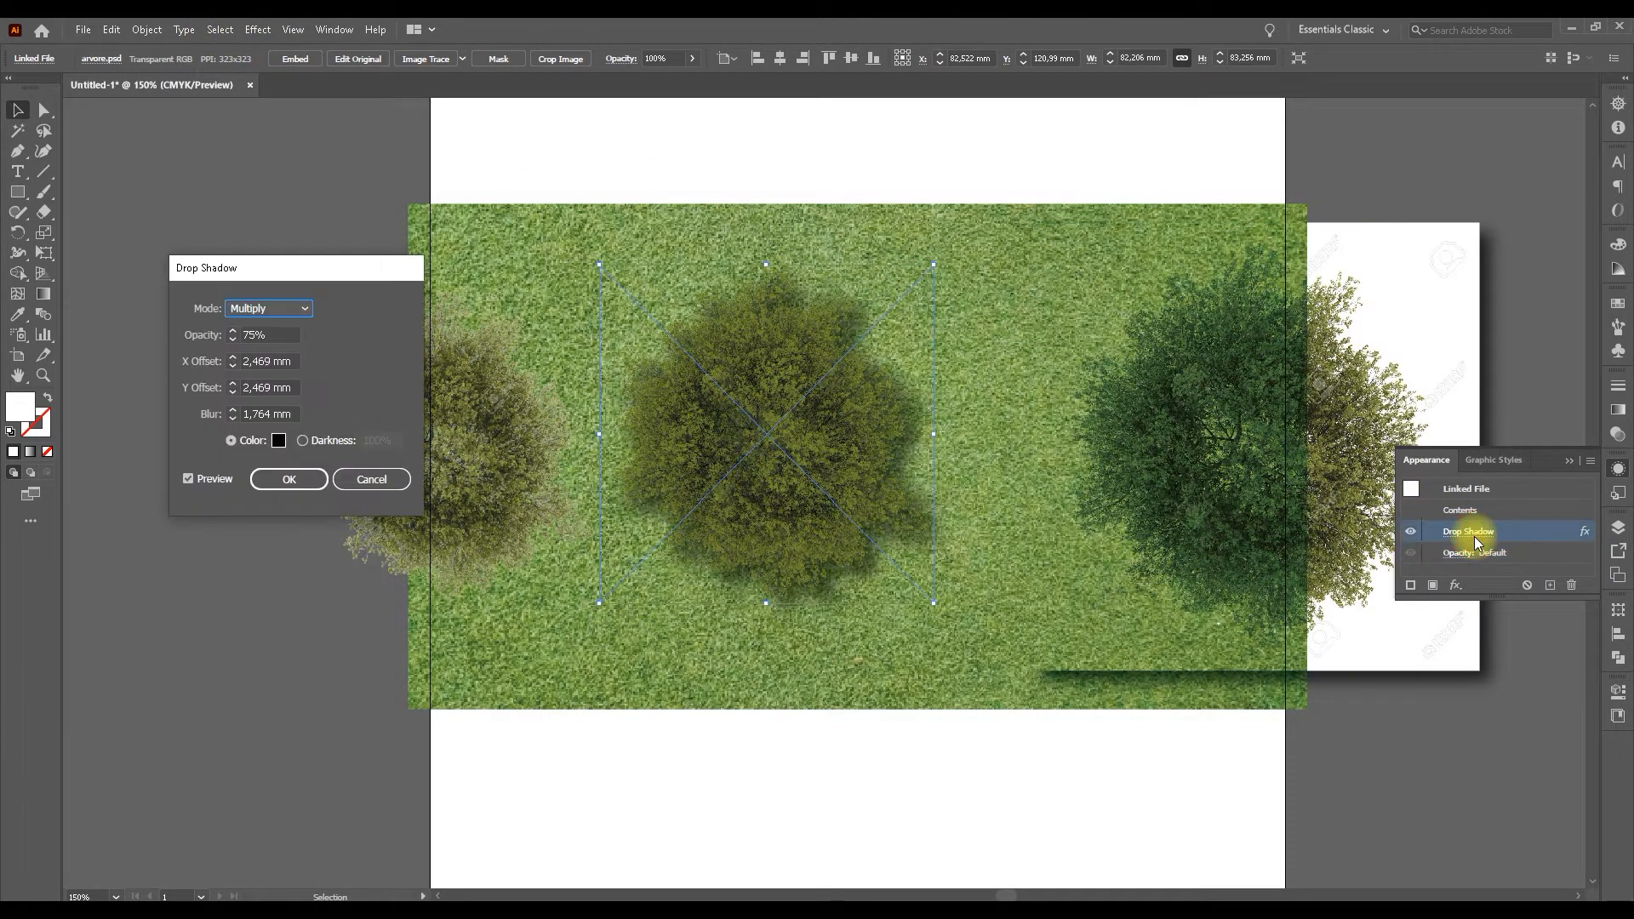
drag(279, 360, 230, 366)
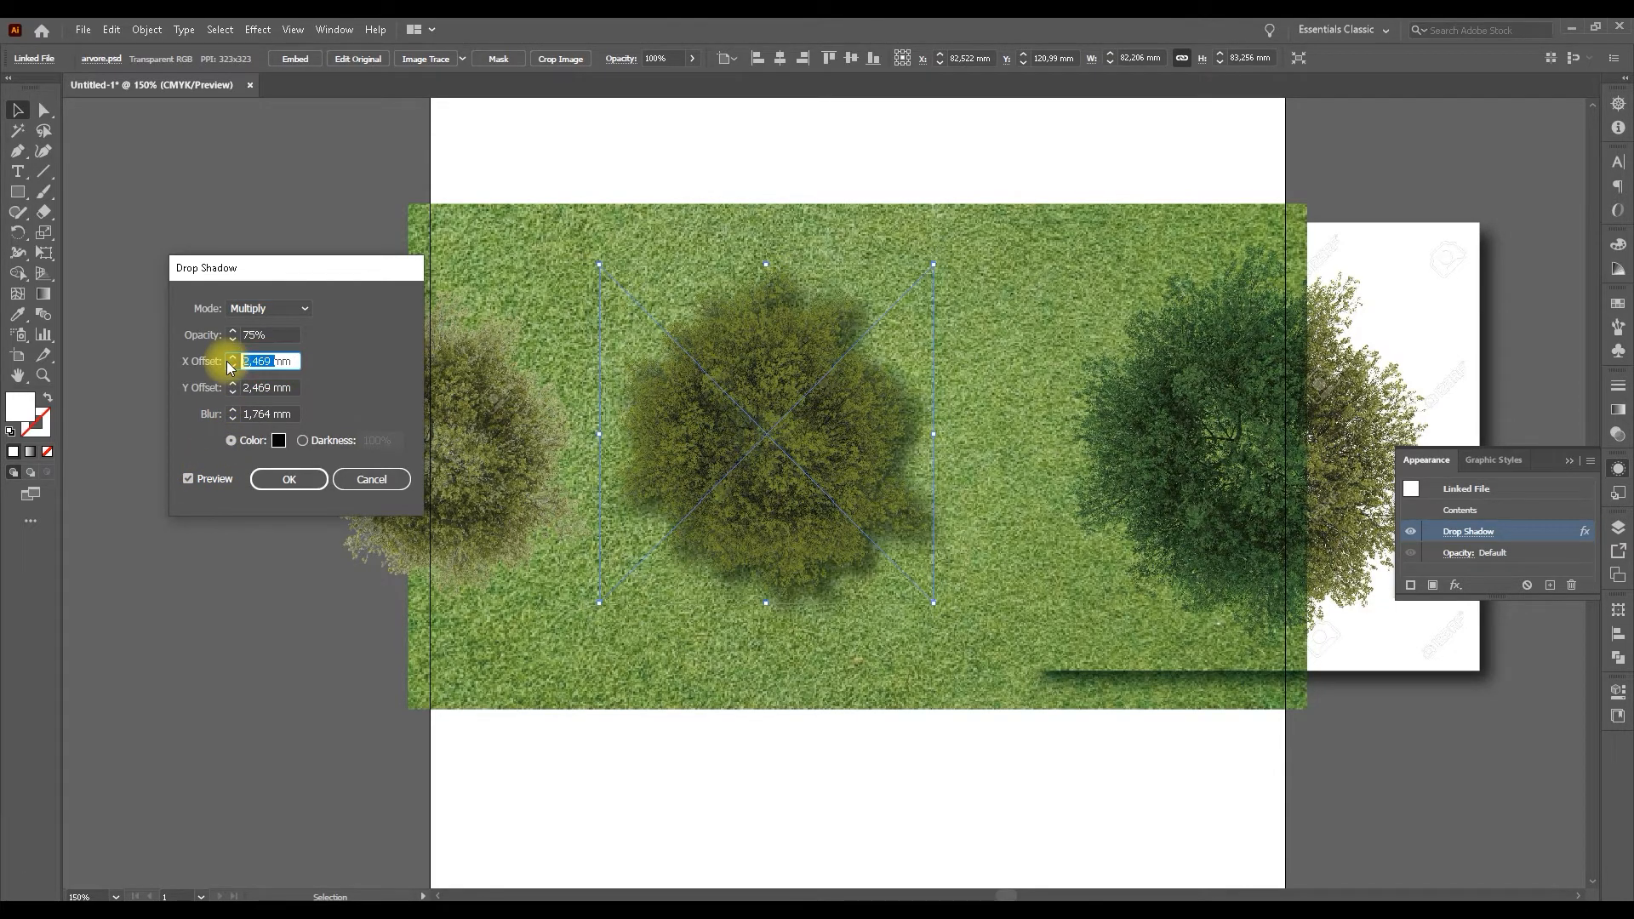
text(5)
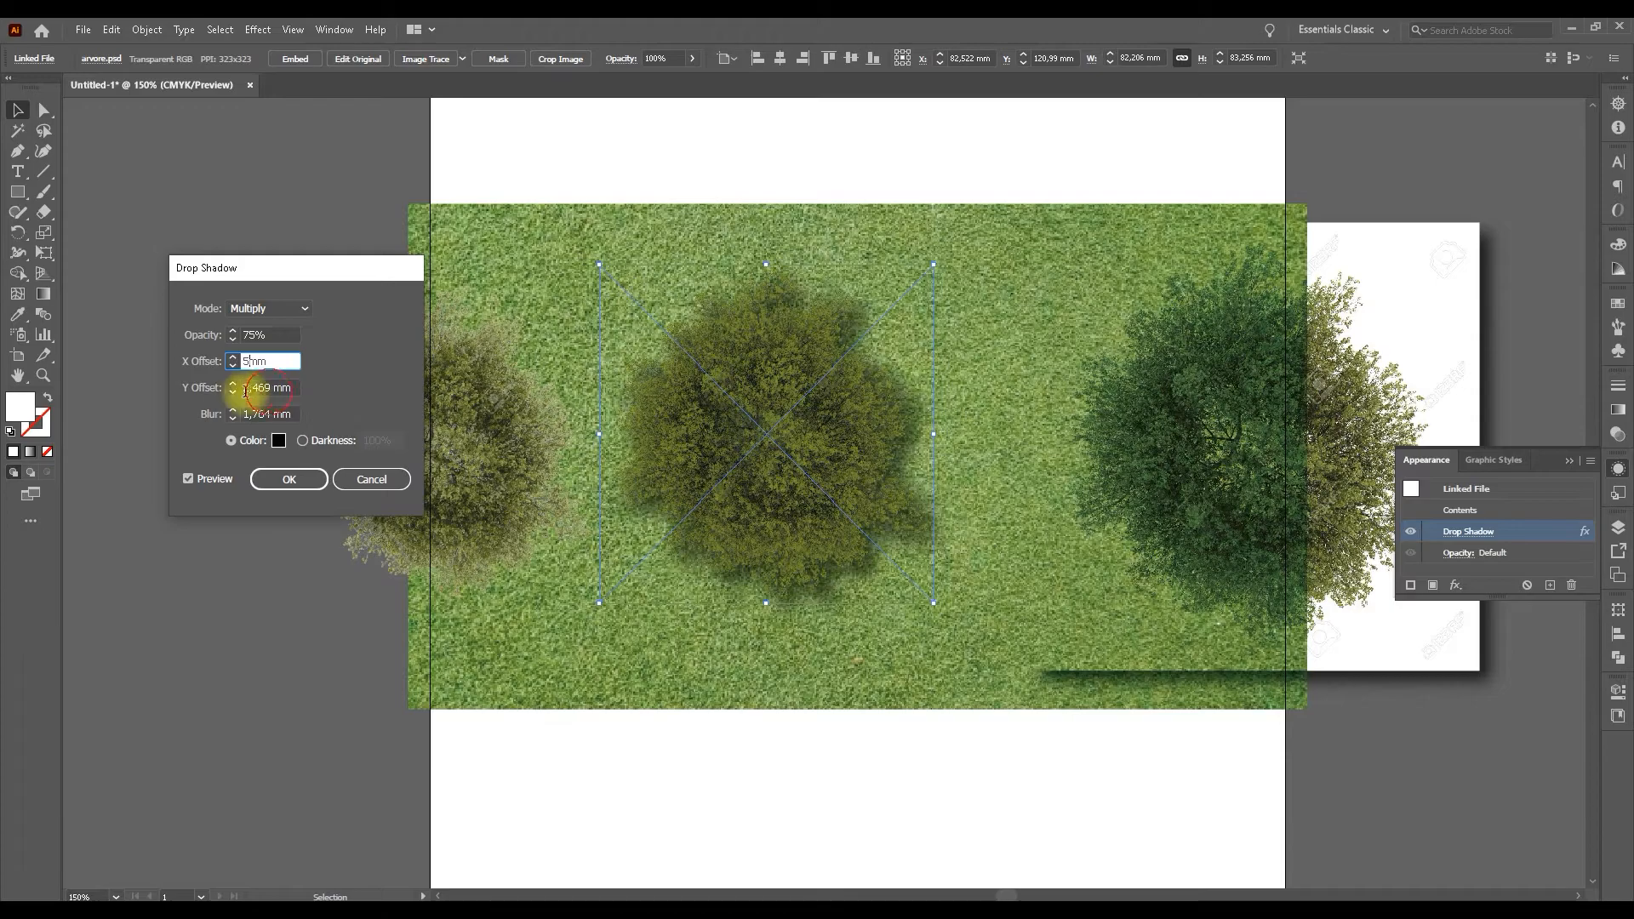
key(Tab)
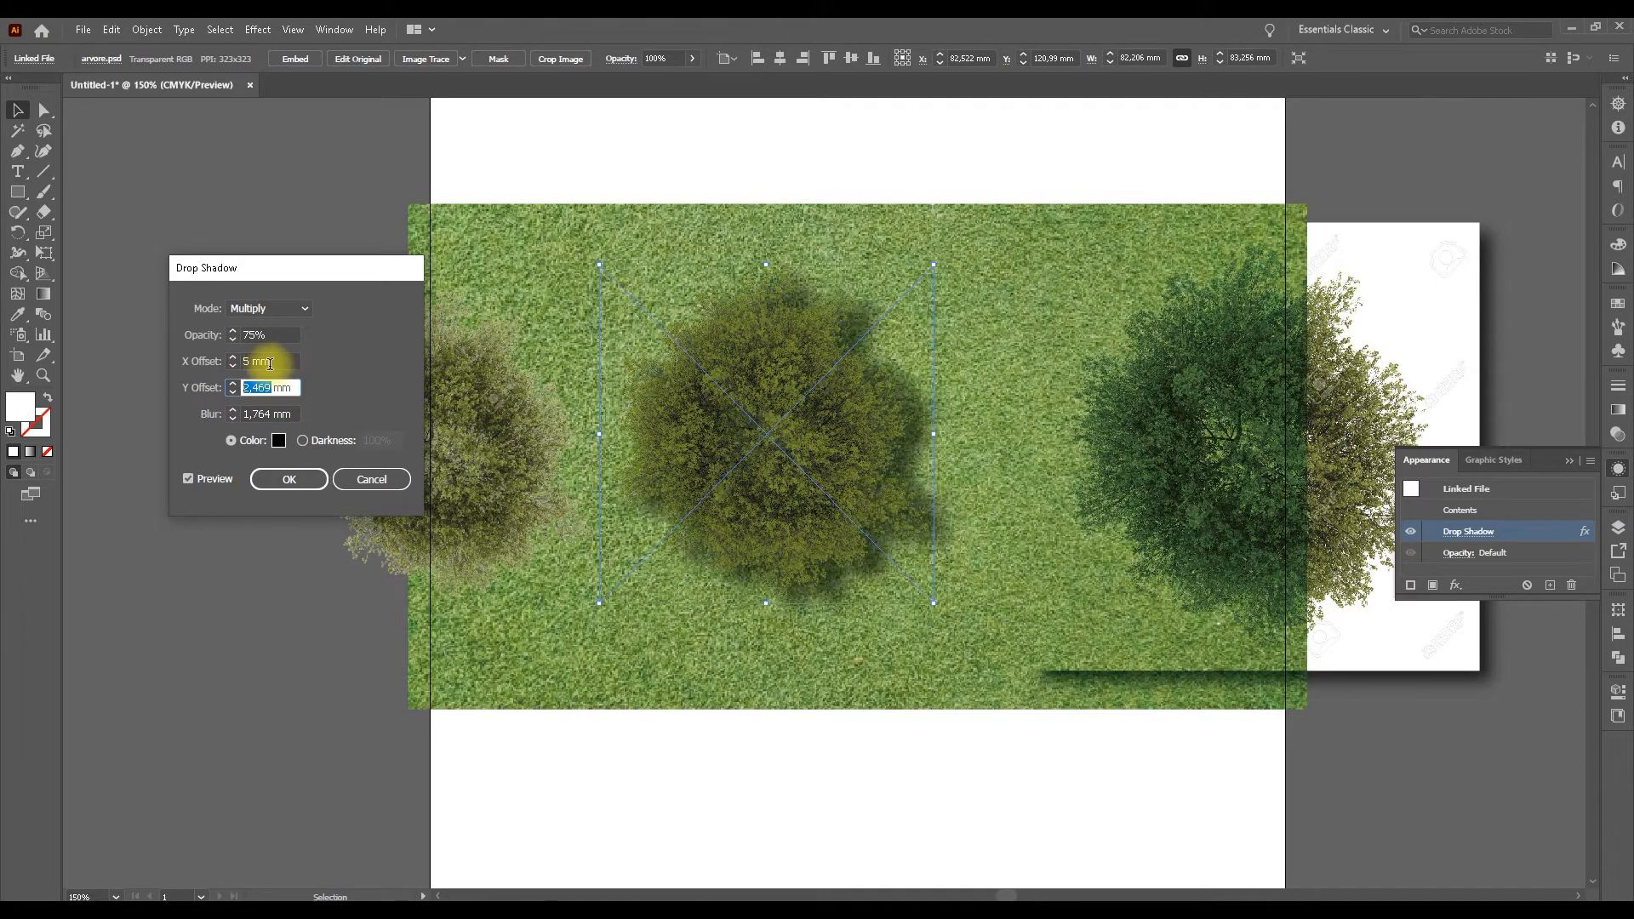
- Set both the X and Y offsets of the arvore.psd tree's drop shadow to 8 mm and deselect the tree
click(277, 365)
text(8)
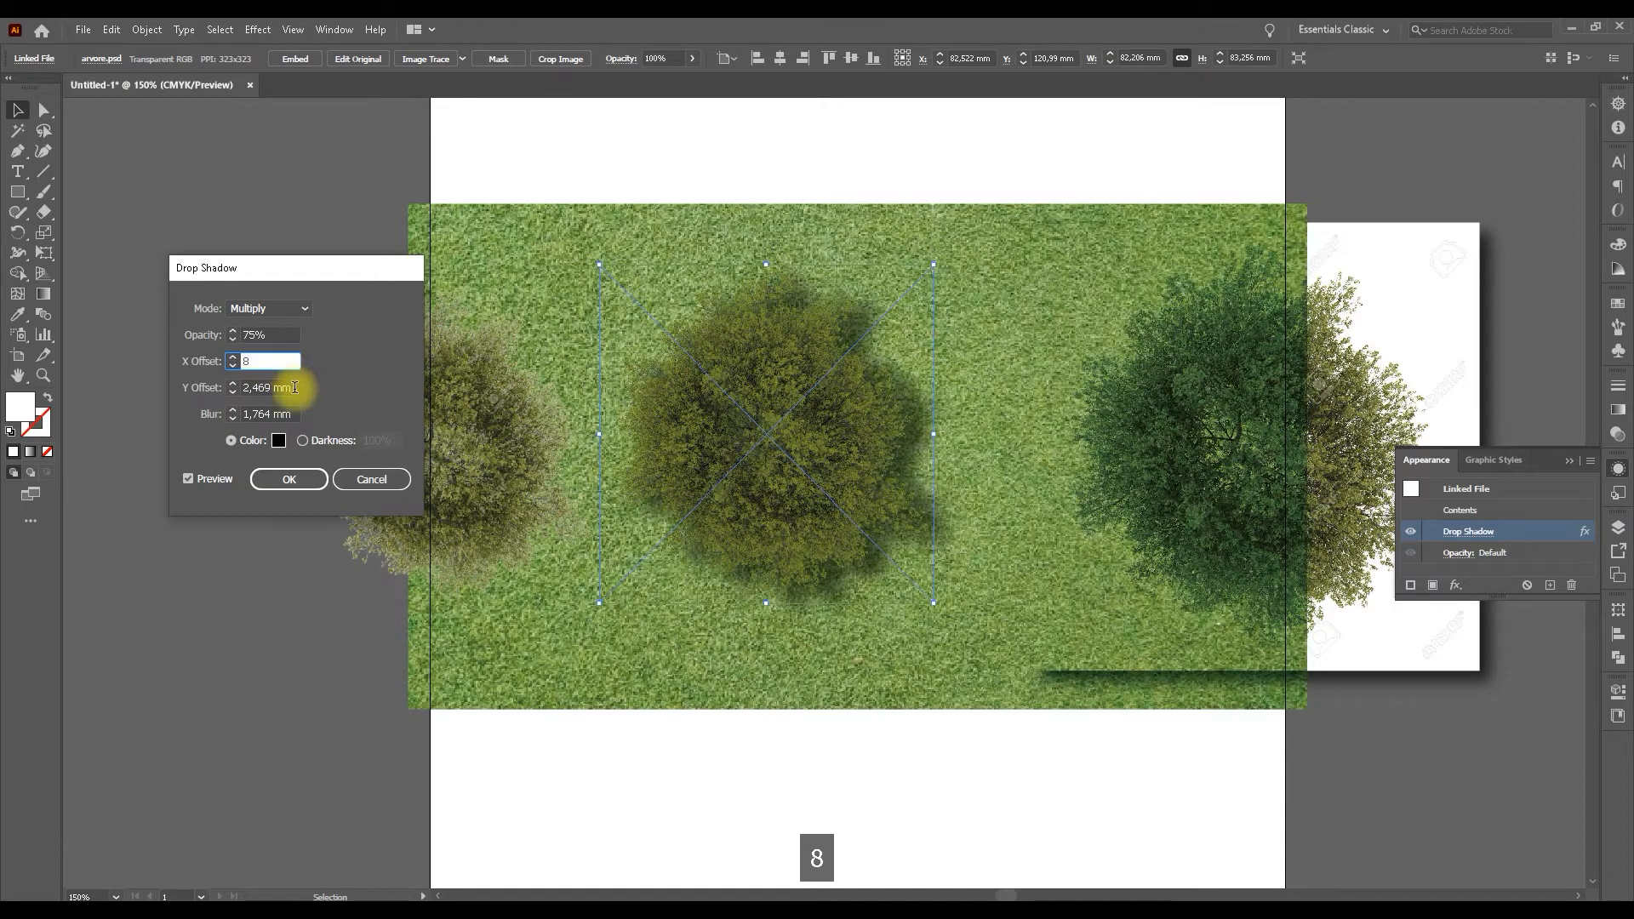
click(270, 390)
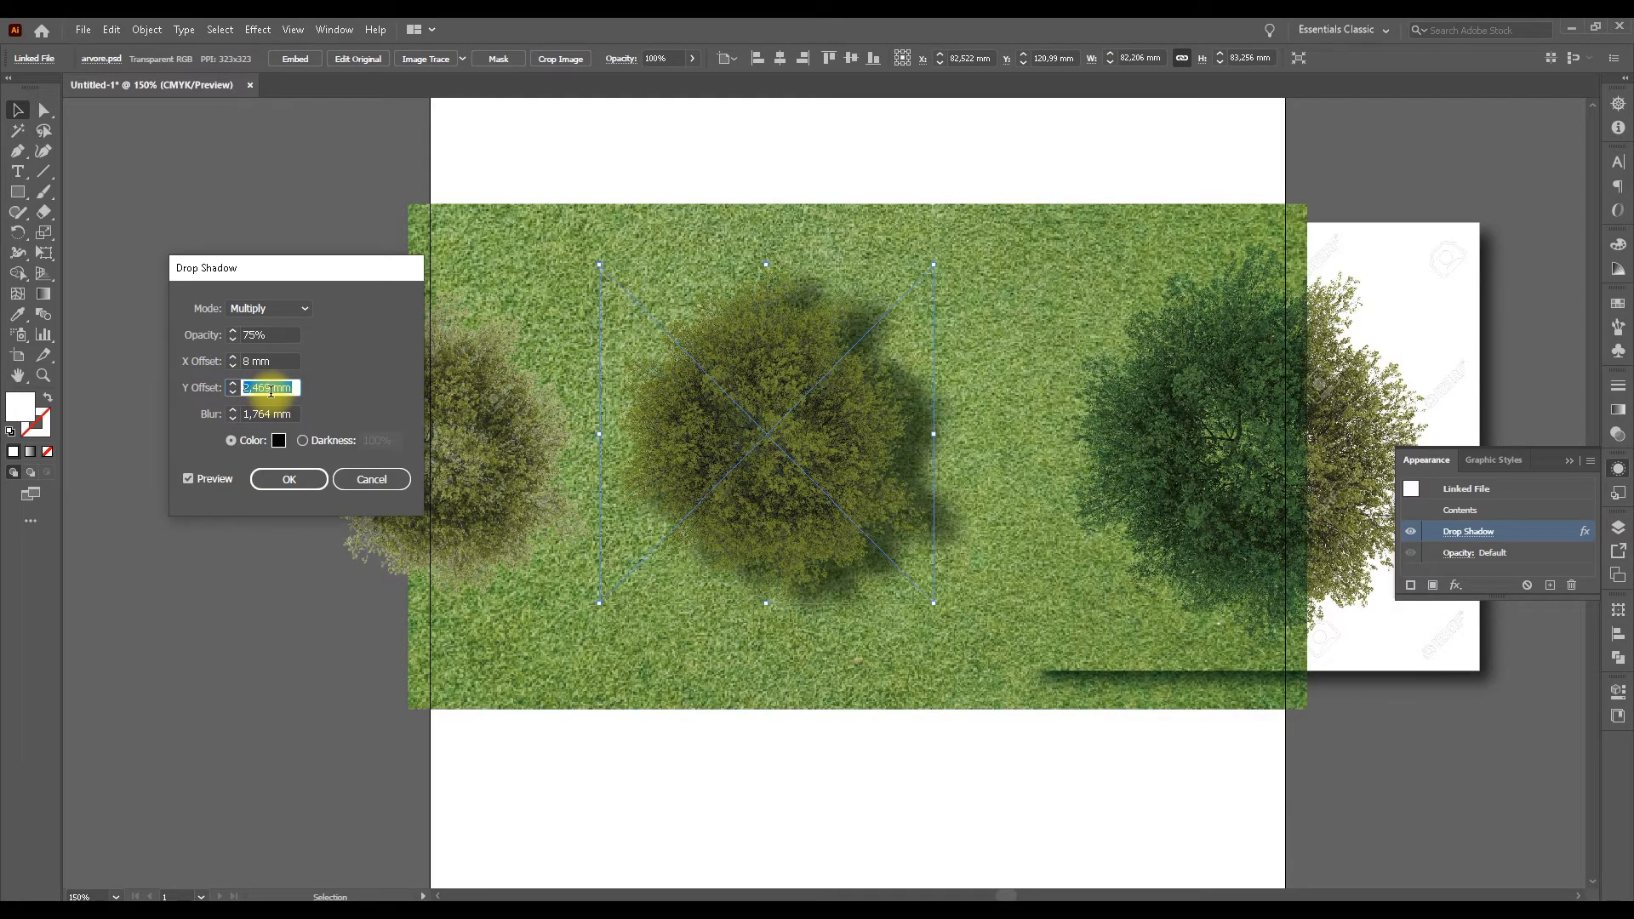
text(8)
click(279, 361)
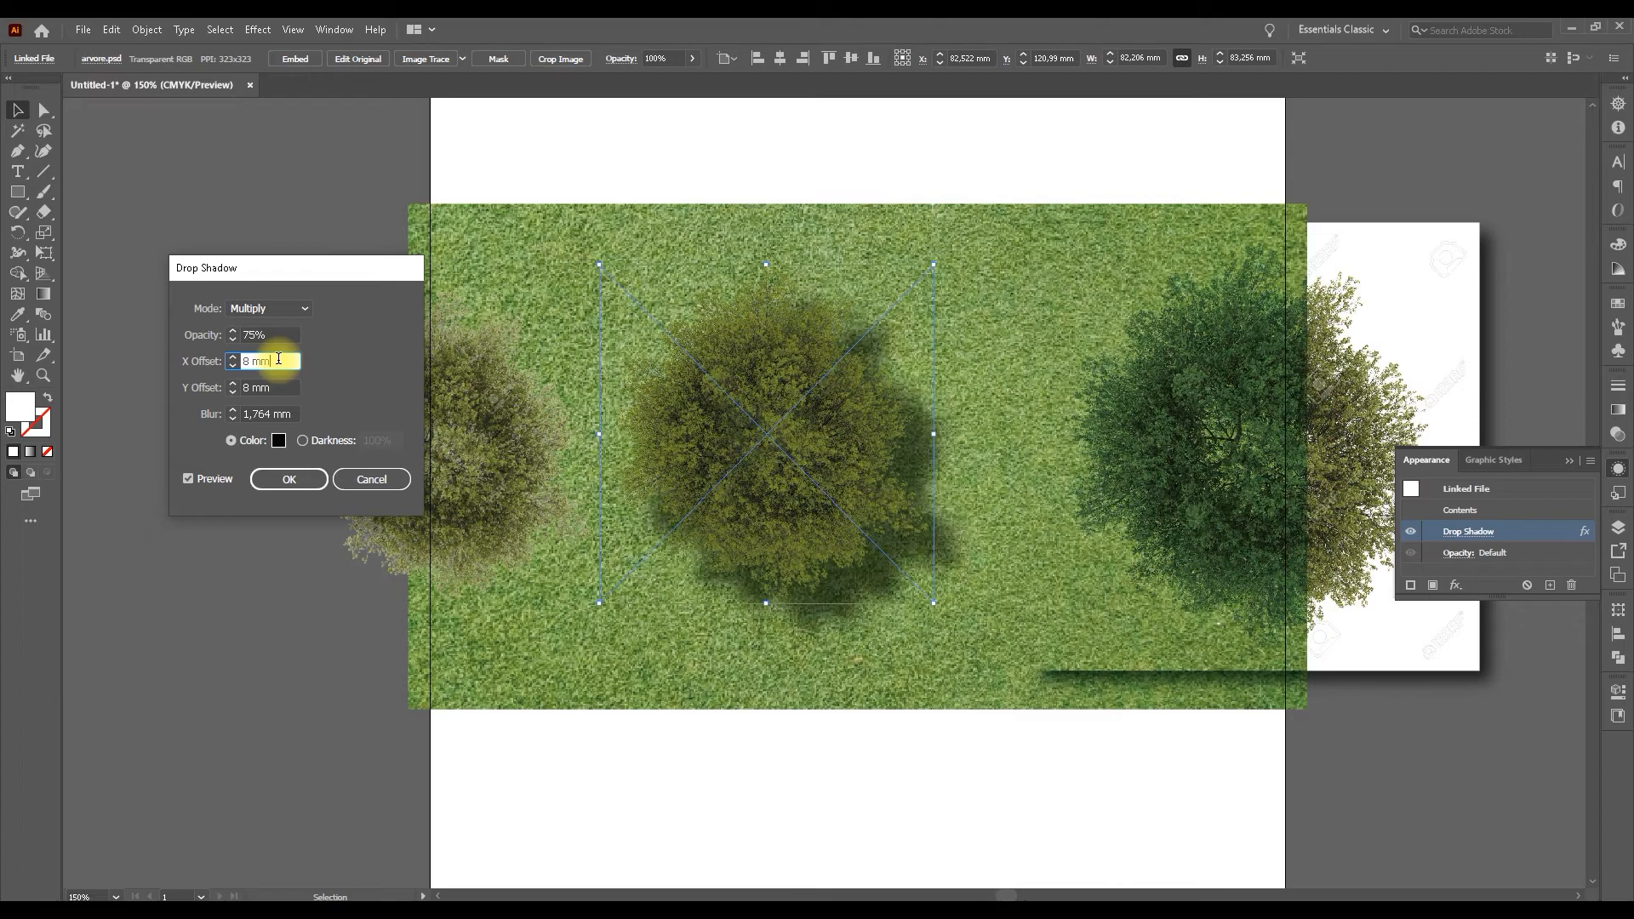
click(287, 476)
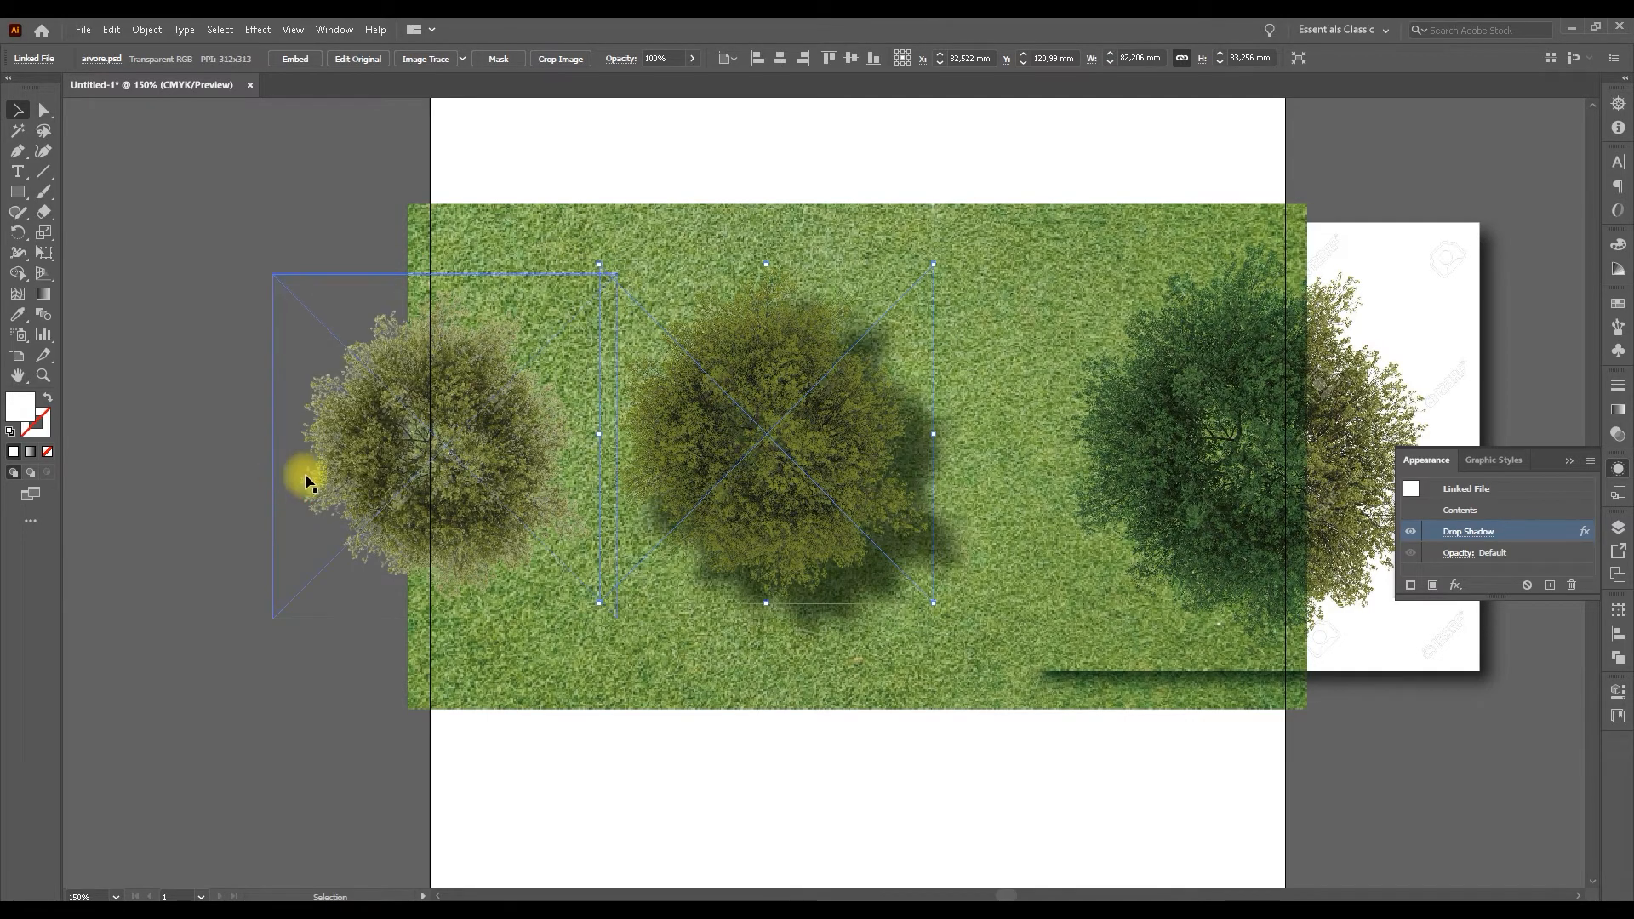
click(993, 748)
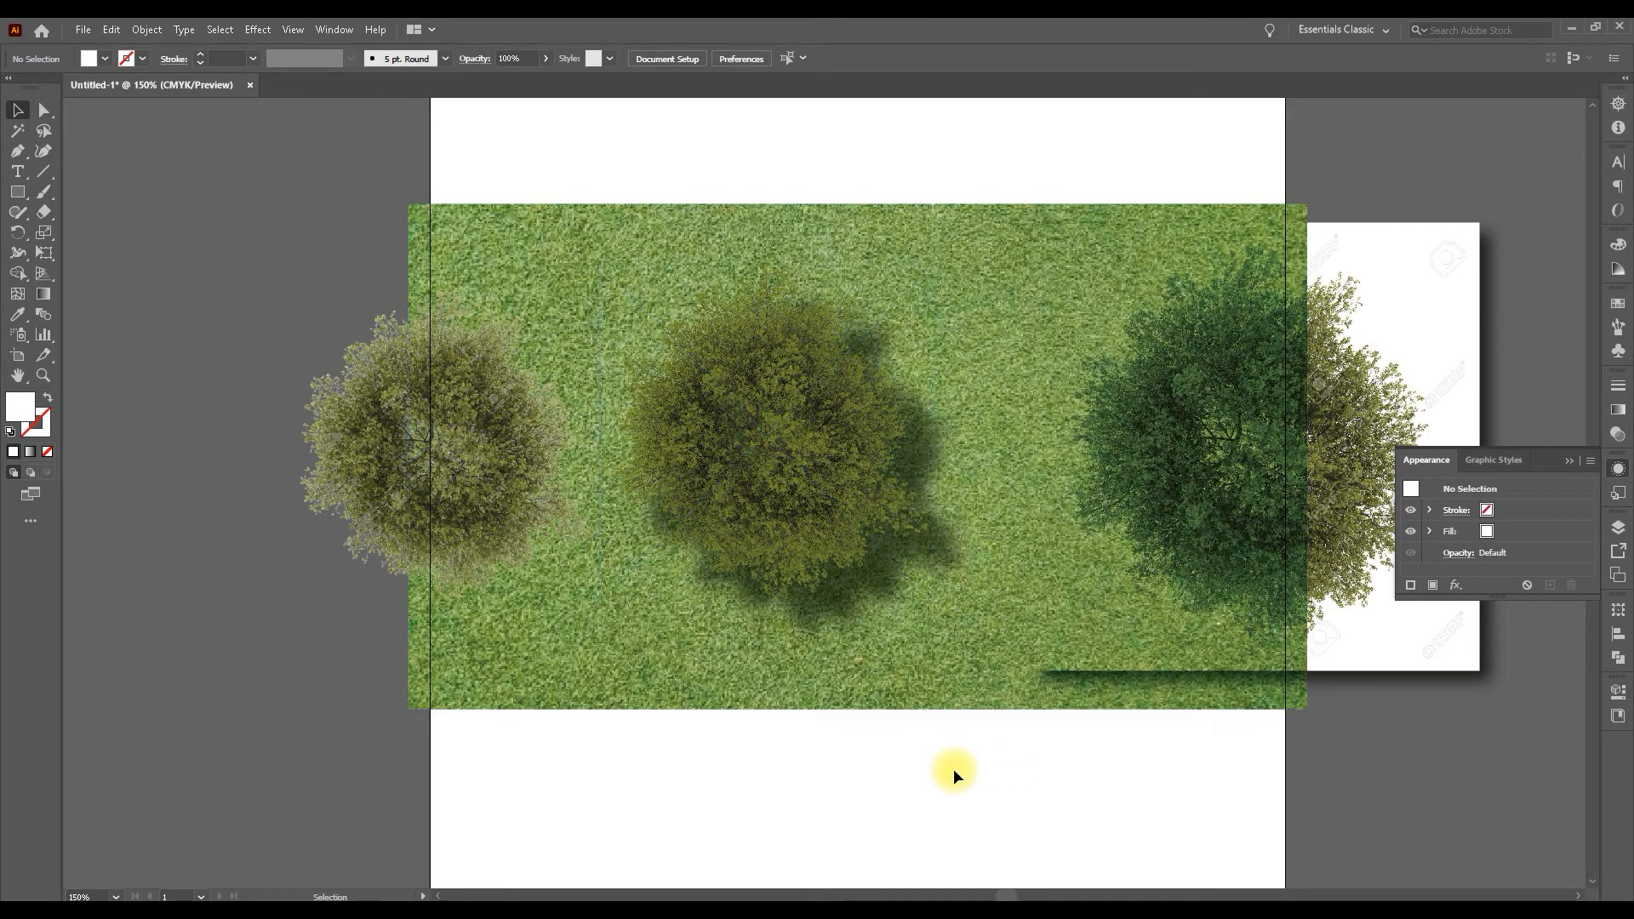